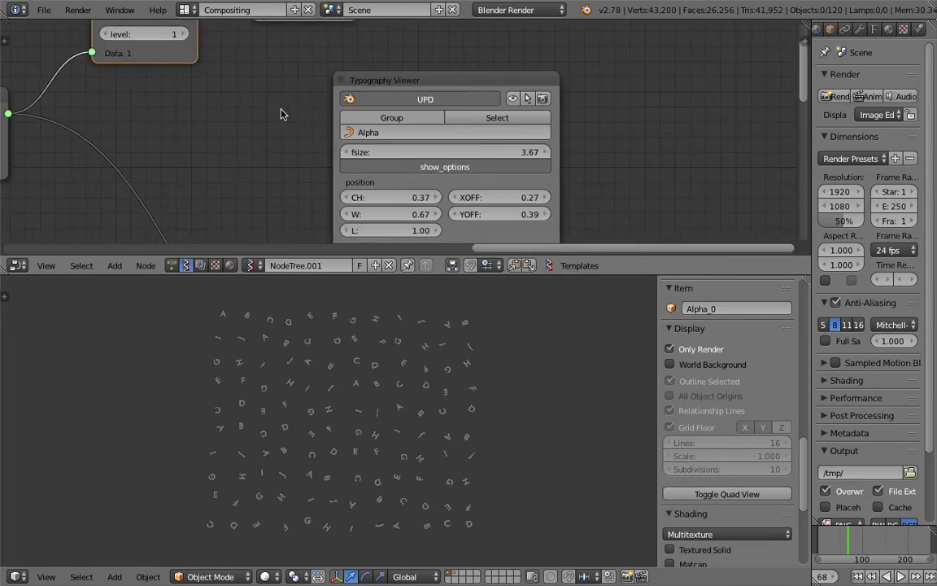
# Play the rotating letter grid animation and stop it.
pyautogui.scroll(-1, 606, 121)
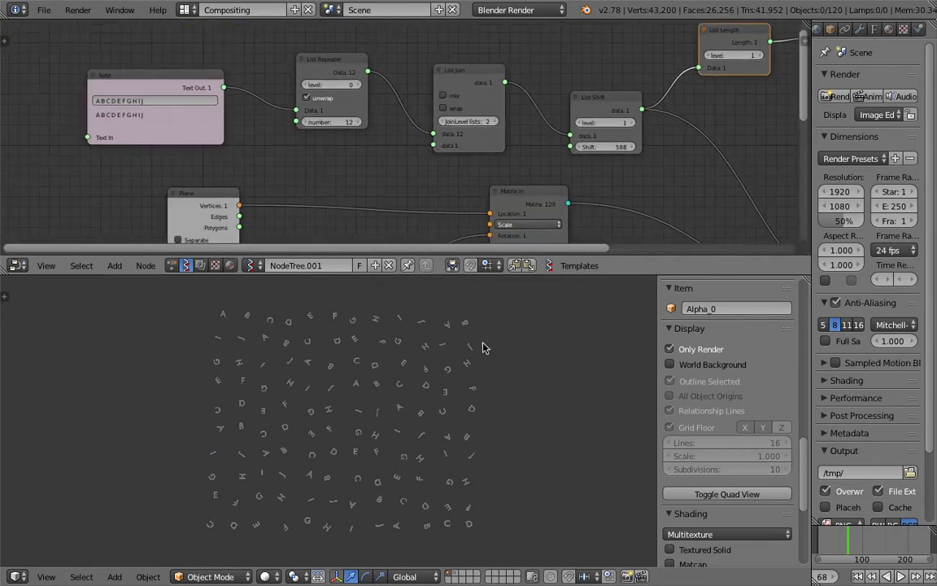
pyautogui.hotkey('alt', 'a')
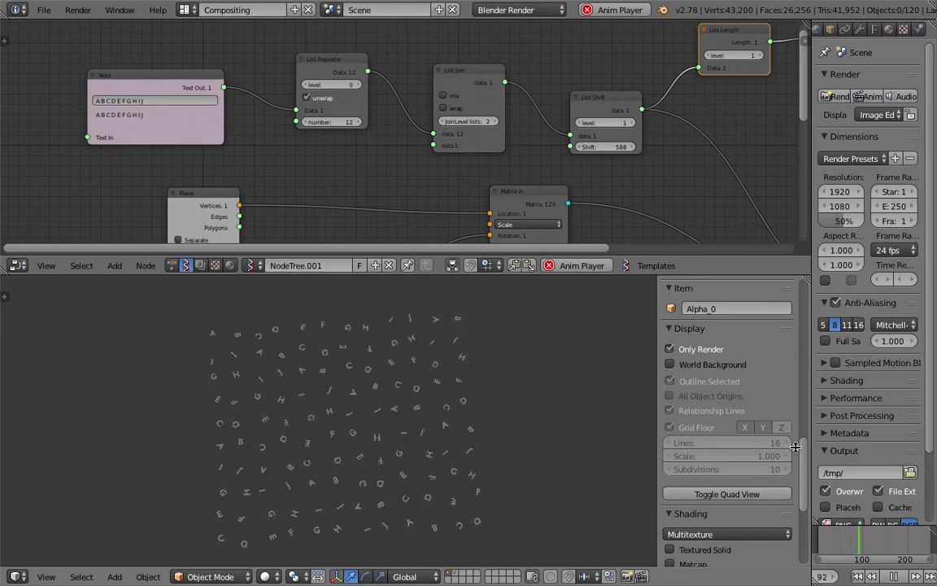
pyautogui.press('Escape')
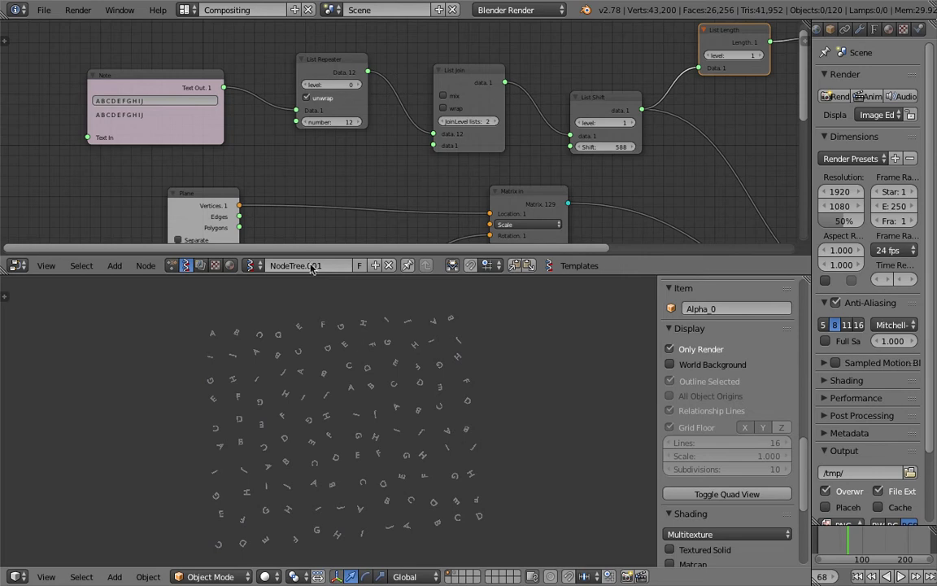
# Enlarge the node editor area and shift the List Repeater, List Join and List Shift nodes slightly.
pyautogui.moveTo(329, 216); pyautogui.dragTo(179, 114, button='middle')
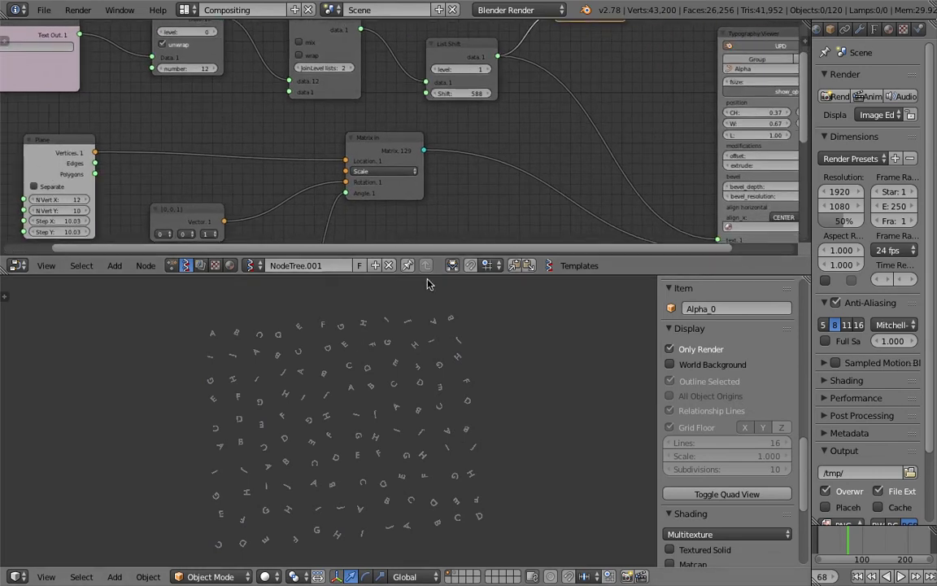
pyautogui.moveTo(439, 276); pyautogui.dragTo(436, 387)
pyautogui.moveTo(188, 162); pyautogui.dragTo(333, 206, button='middle')
pyautogui.moveTo(327, 115); pyautogui.dragTo(316, 110)
pyautogui.moveTo(465, 122); pyautogui.dragTo(419, 96)
pyautogui.moveTo(602, 147); pyautogui.dragTo(514, 147, button='middle')
pyautogui.moveTo(514, 147); pyautogui.dragTo(432, 96)
# Examine the Note node's letter string and the level, unwrap and number settings of the List Repeater node.
pyautogui.moveTo(216, 115); pyautogui.dragTo(355, 142, button='middle')
pyautogui.scroll(3, 355, 142)
pyautogui.click(213, 159)
pyautogui.moveTo(214, 158); pyautogui.dragTo(219, 139)
pyautogui.scroll(2, 289, 197)
pyautogui.moveTo(111, 170); pyautogui.dragTo(224, 203, button='middle')
pyautogui.scroll(1, 225, 204)
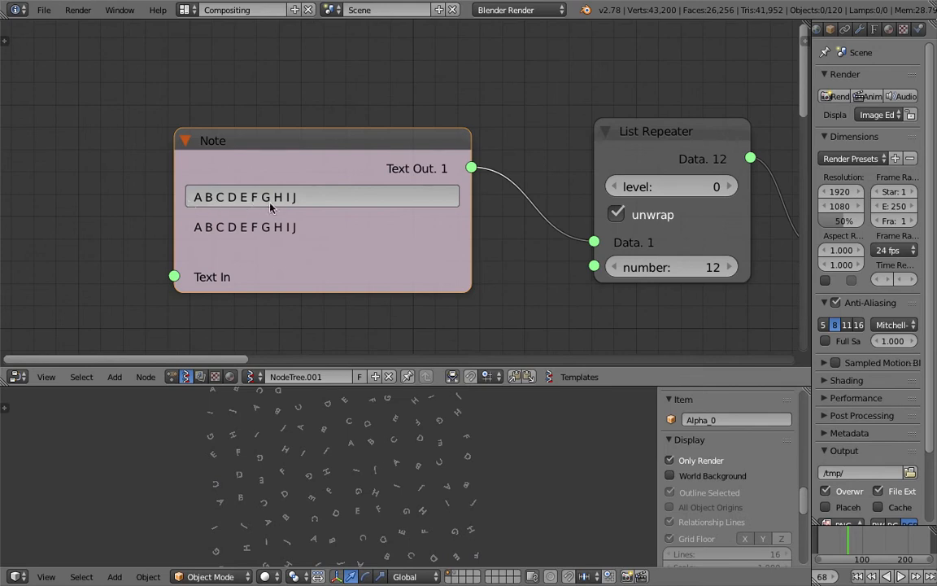
pyautogui.moveTo(354, 142); pyautogui.dragTo(268, 135, button='middle')
pyautogui.moveTo(471, 131); pyautogui.dragTo(347, 127, button='middle')
pyautogui.scroll(-5, 384, 143)
pyautogui.moveTo(418, 150); pyautogui.dragTo(359, 145, button='middle')
pyautogui.moveTo(357, 149); pyautogui.dragTo(311, 116)
pyautogui.scroll(3, 304, 179)
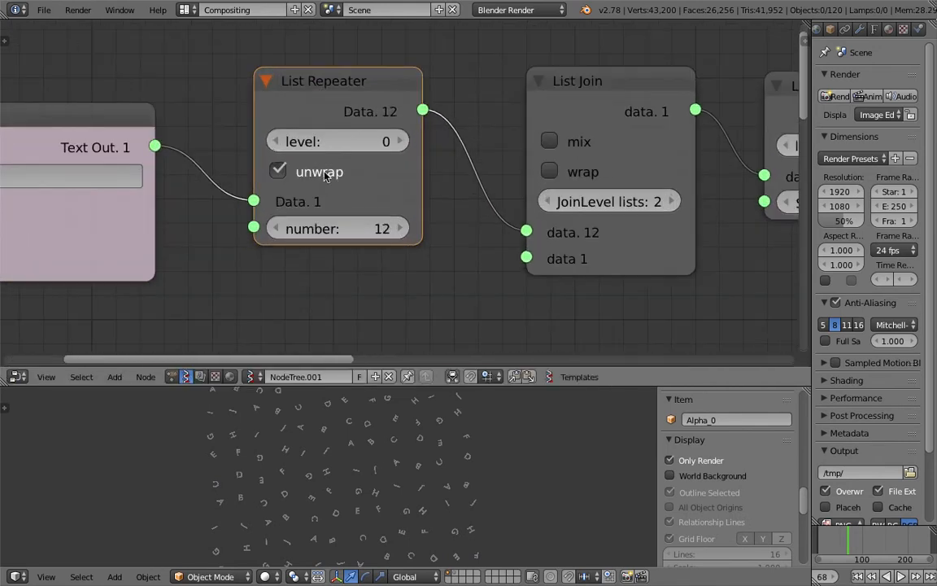
# Examine the List Join node's join level and the List Shift node's shift settings and outgoing links.
pyautogui.scroll(-4, 403, 184)
pyautogui.moveTo(410, 182); pyautogui.dragTo(336, 187, button='middle')
pyautogui.moveTo(441, 144); pyautogui.dragTo(426, 144)
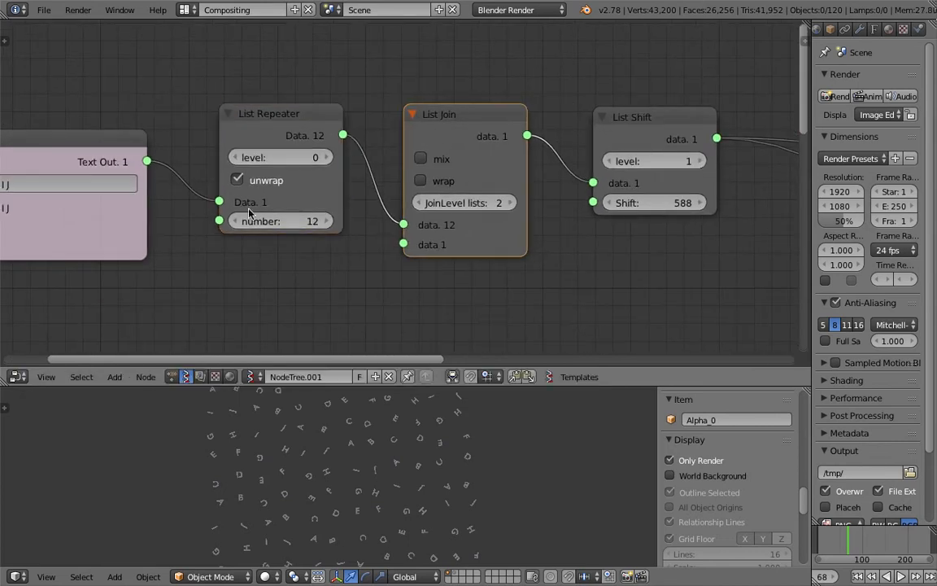
pyautogui.scroll(-1, 277, 221)
pyautogui.moveTo(324, 210); pyautogui.dragTo(215, 176, button='middle')
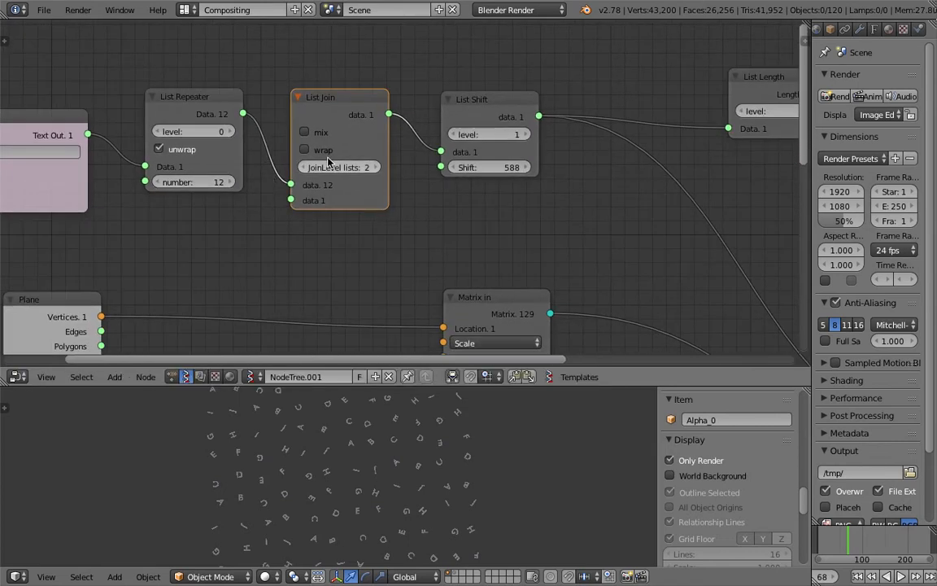
pyautogui.moveTo(341, 99); pyautogui.dragTo(334, 95)
pyautogui.scroll(-3, 350, 161)
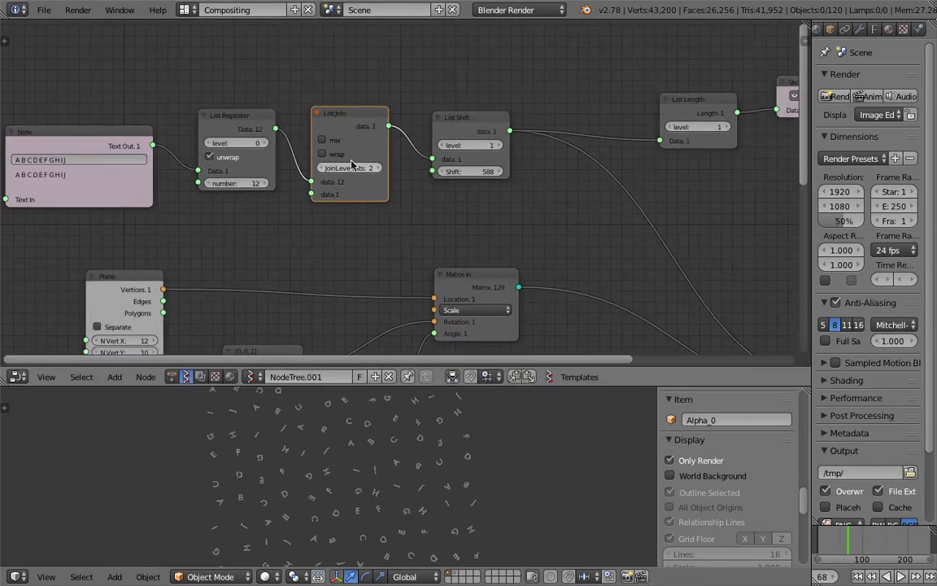
pyautogui.moveTo(351, 162); pyautogui.dragTo(319, 153, button='middle')
pyautogui.moveTo(431, 112); pyautogui.dragTo(423, 115)
pyautogui.scroll(-1, 423, 115)
pyautogui.moveTo(396, 155); pyautogui.dragTo(359, 142, button='middle')
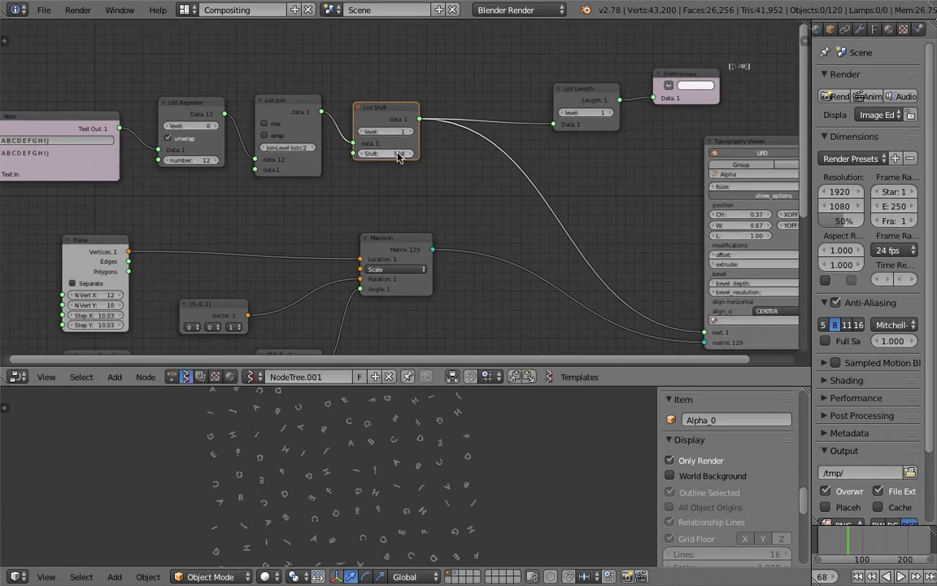
pyautogui.moveTo(411, 175); pyautogui.dragTo(280, 179, button='middle')
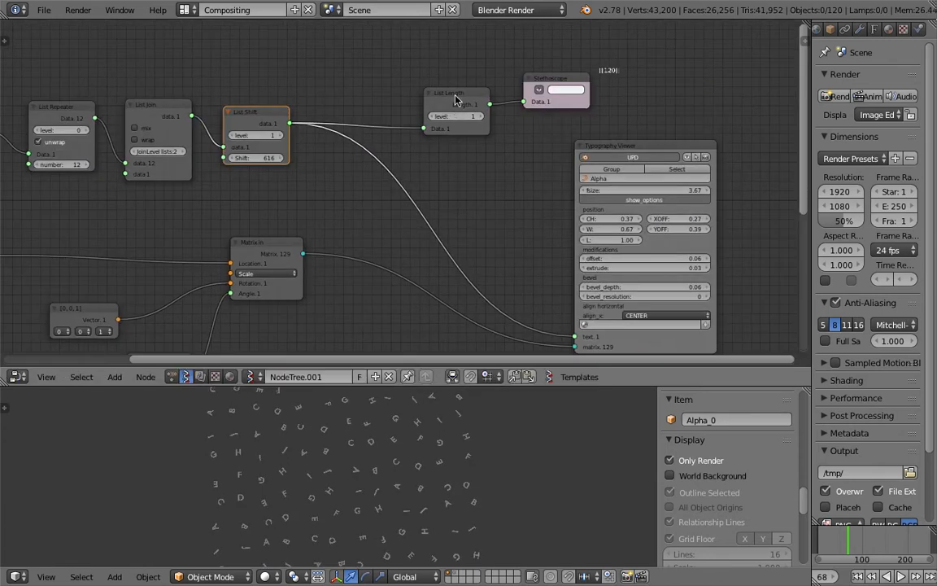
# Move the List Length and Stethoscope nodes out of the way and inspect the Typography Viewer node.
pyautogui.moveTo(455, 101); pyautogui.dragTo(396, 57)
pyautogui.moveTo(554, 90); pyautogui.dragTo(497, 53)
pyautogui.moveTo(476, 139); pyautogui.dragTo(260, 43, button='middle')
pyautogui.scroll(2, 260, 43)
pyautogui.moveTo(353, 98); pyautogui.dragTo(275, 175, button='middle')
pyautogui.scroll(1, 277, 169)
pyautogui.scroll(-4, 402, 279)
# Examine the Matrix In node and the plane, vector and random number nodes feeding its location, rotation and angle.
pyautogui.moveTo(176, 171); pyautogui.dragTo(362, 160, button='middle')
pyautogui.moveTo(190, 114); pyautogui.dragTo(204, 130)
pyautogui.scroll(3, 466, 323)
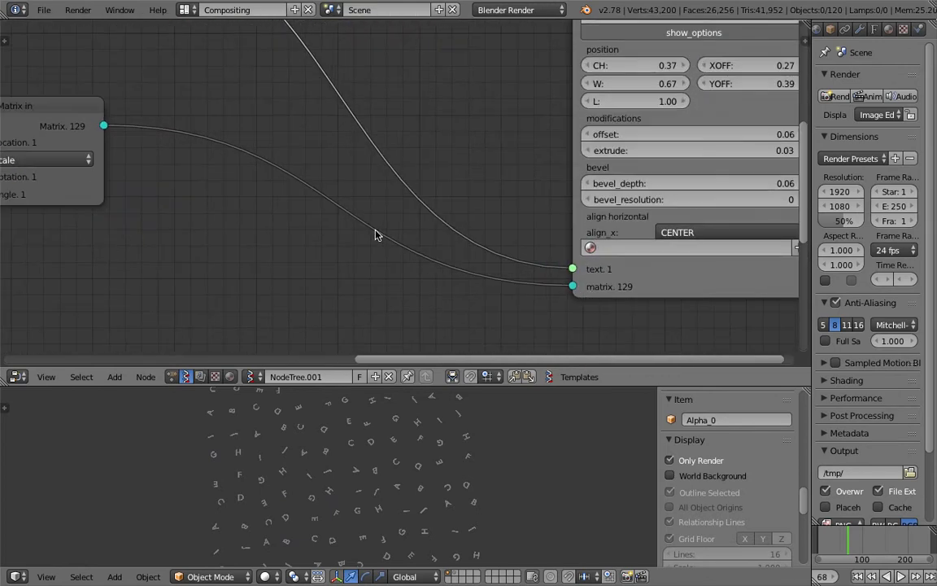
pyautogui.scroll(-3, 375, 232)
pyautogui.moveTo(189, 165); pyautogui.dragTo(319, 146, button='middle')
pyautogui.moveTo(283, 113); pyautogui.dragTo(331, 125)
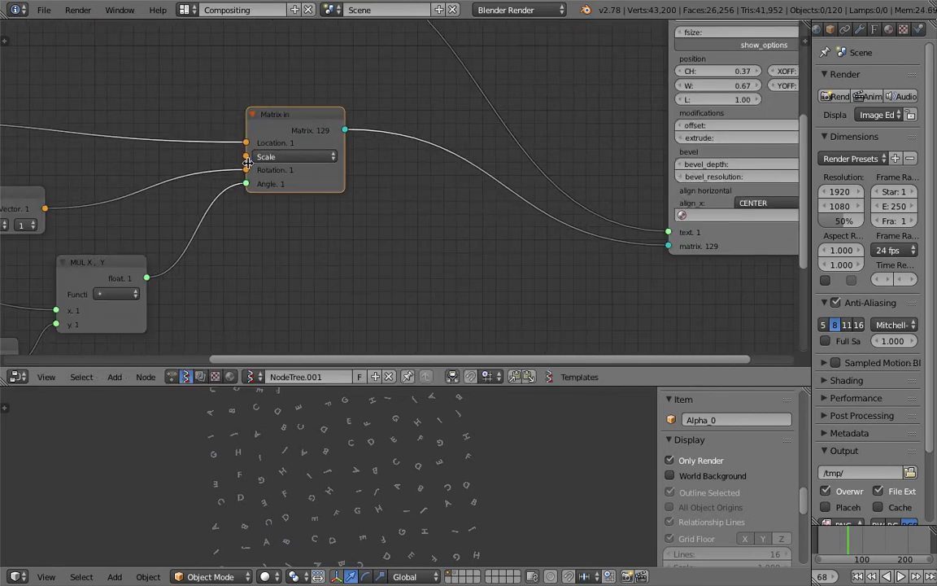
pyautogui.moveTo(245, 170); pyautogui.dragTo(414, 160, button='middle')
pyautogui.scroll(3, 413, 160)
pyautogui.scroll(-2, 443, 189)
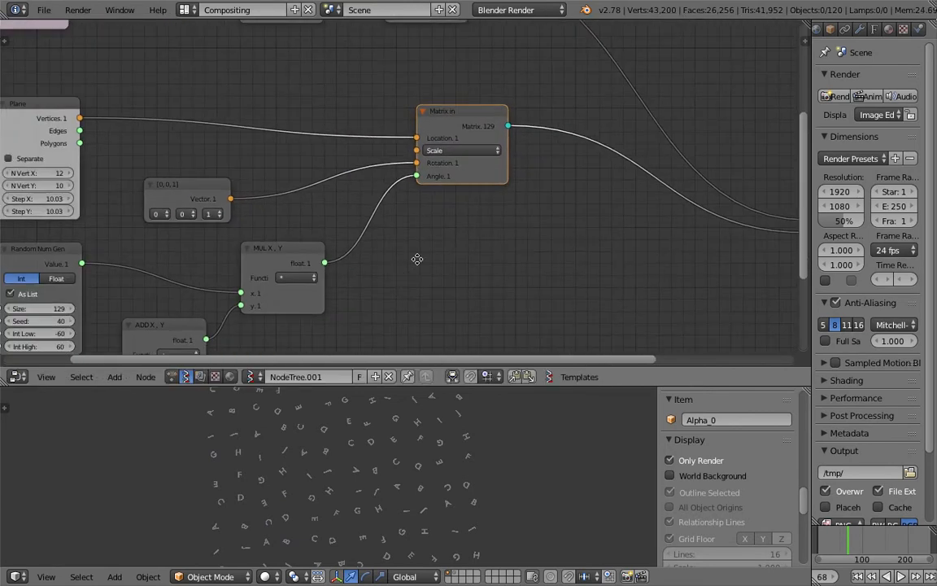
pyautogui.moveTo(416, 257); pyautogui.dragTo(529, 207, button='middle')
# Enlarge the 3D view and play the letter grid animation while viewing it from an oblique angle.
pyautogui.moveTo(517, 385); pyautogui.dragTo(519, 287)
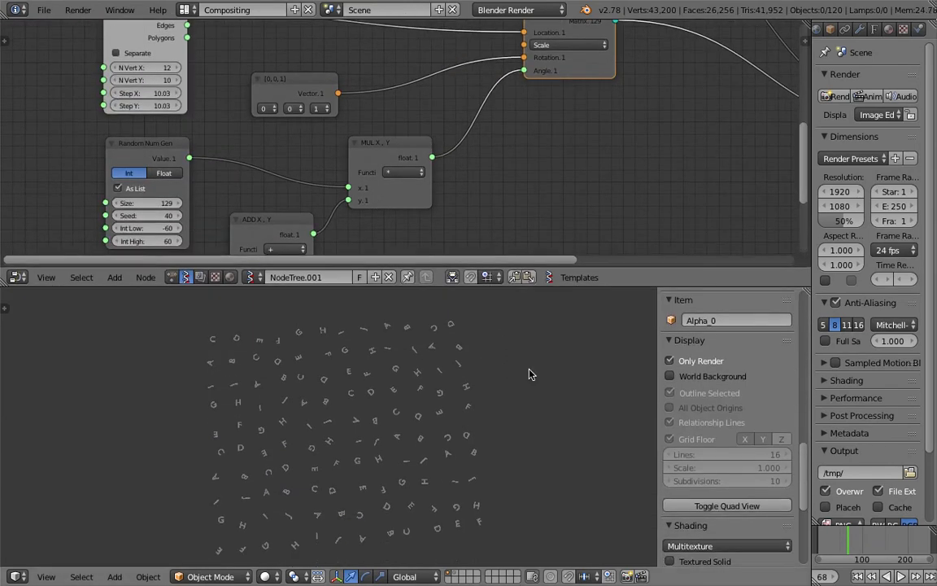
pyautogui.hotkey('alt', 'a')
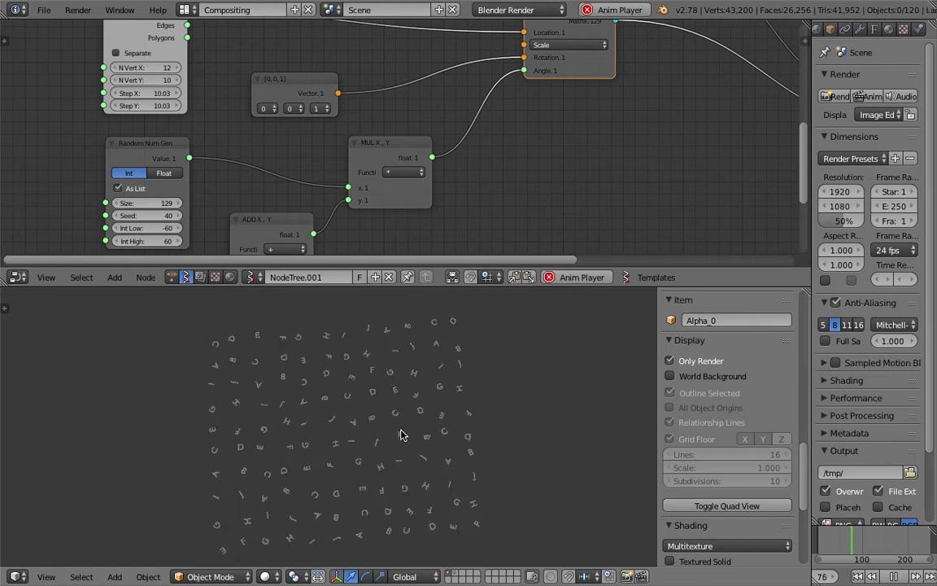
pyautogui.moveTo(340, 397); pyautogui.dragTo(332, 370, button='middle')
pyautogui.keyDown('shift'); pyautogui.moveTo(380, 452); pyautogui.dragTo(408, 342, button='middle'); pyautogui.keyUp('shift')
pyautogui.moveTo(318, 405); pyautogui.dragTo(383, 418, button='middle')
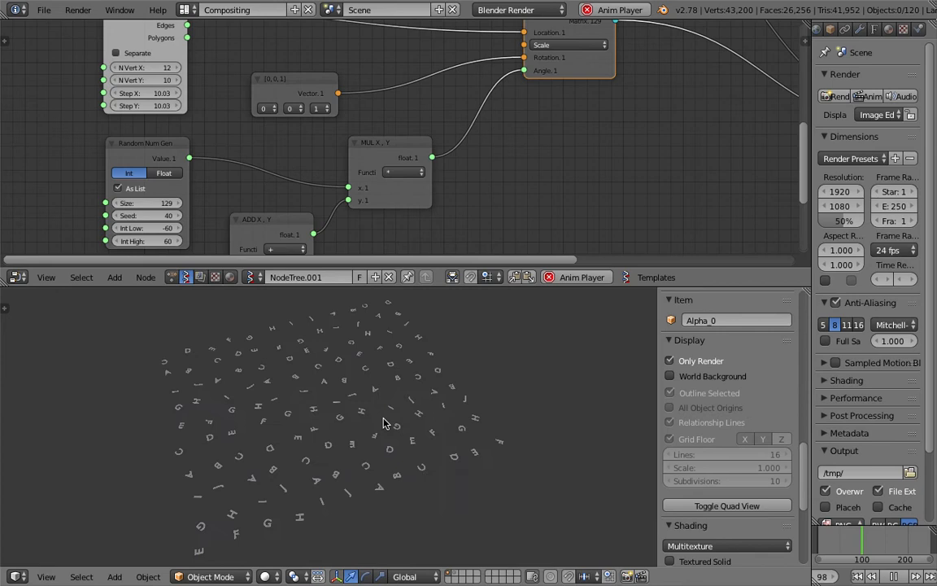
pyautogui.press('Escape')
# Widen the Note node and replace its text with "apple banana orange mango peach".
pyautogui.moveTo(269, 172); pyautogui.dragTo(427, 113, button='middle')
pyautogui.moveTo(330, 109); pyautogui.dragTo(345, 151, button='middle')
pyautogui.scroll(4, 334, 148)
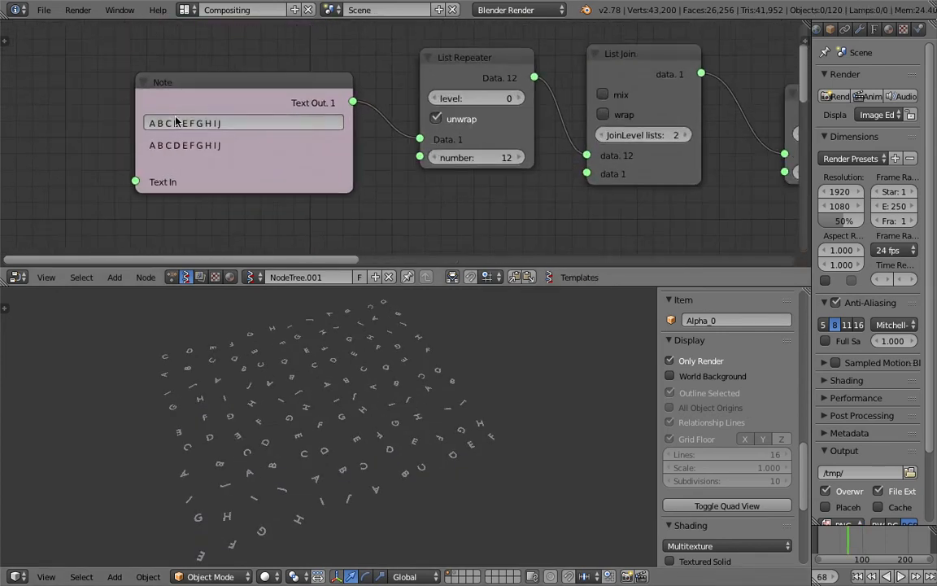
pyautogui.moveTo(135, 104); pyautogui.dragTo(6, 104)
pyautogui.click(83, 121)
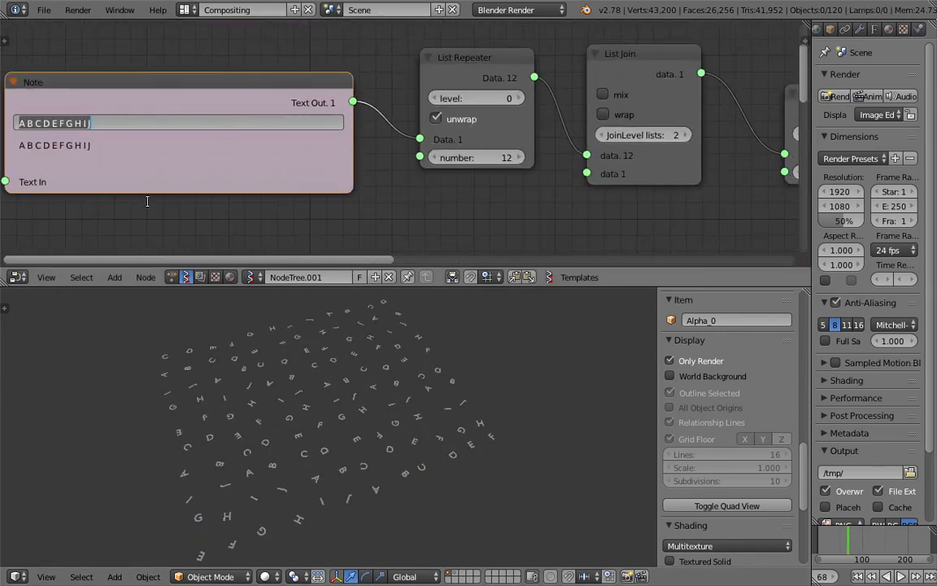
pyautogui.write('apple banana orange mango peach')
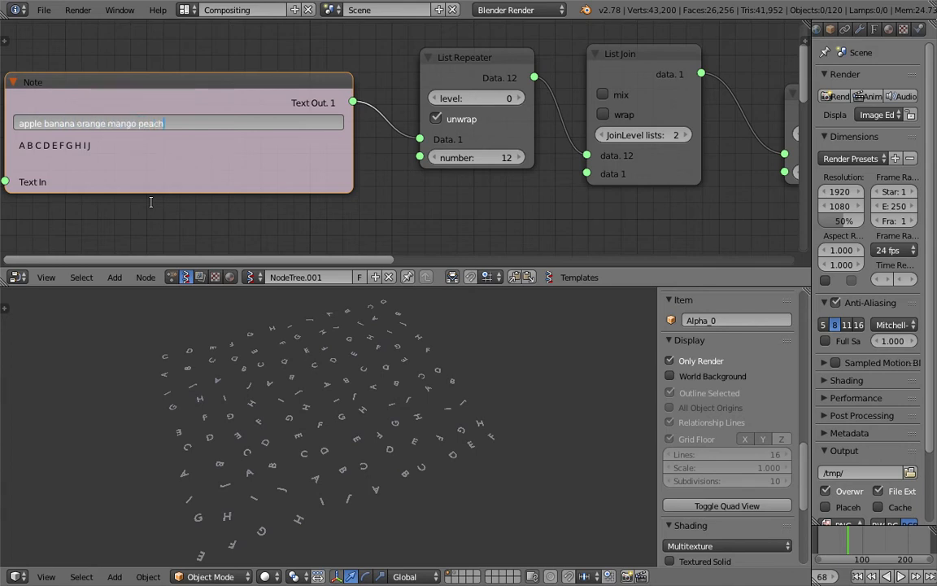
pyautogui.press('Return')
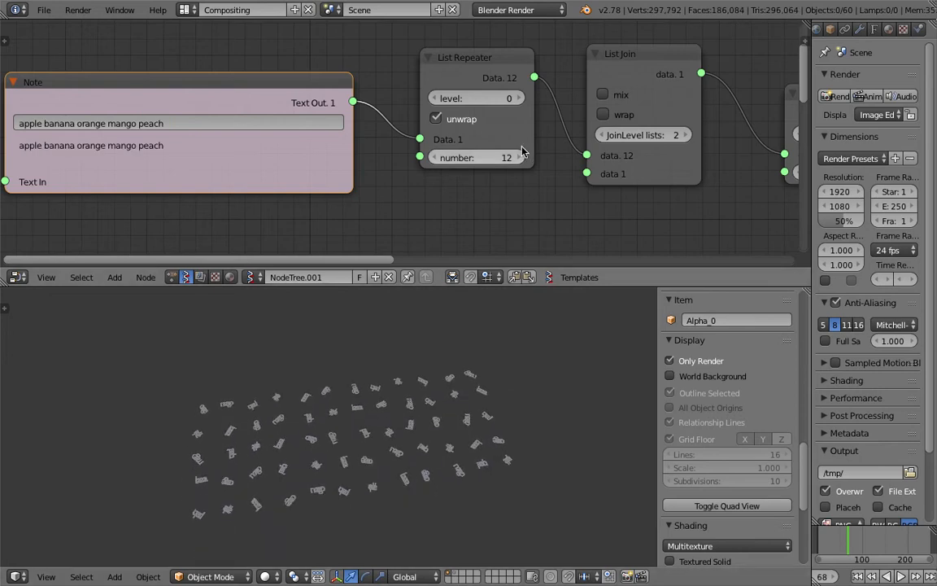
# Increase the Plane node's grid to 16 by 14 vertices and its X step to 10.06.
pyautogui.click(436, 158)
pyautogui.click(510, 158)
pyautogui.scroll(-1, 517, 232)
pyautogui.moveTo(515, 210); pyautogui.dragTo(495, 106, button='middle')
pyautogui.scroll(-1, 489, 130)
pyautogui.moveTo(487, 149); pyautogui.dragTo(480, 26, button='middle')
pyautogui.moveTo(454, 71); pyautogui.dragTo(458, 10, button='middle')
pyautogui.scroll(2, 412, 380)
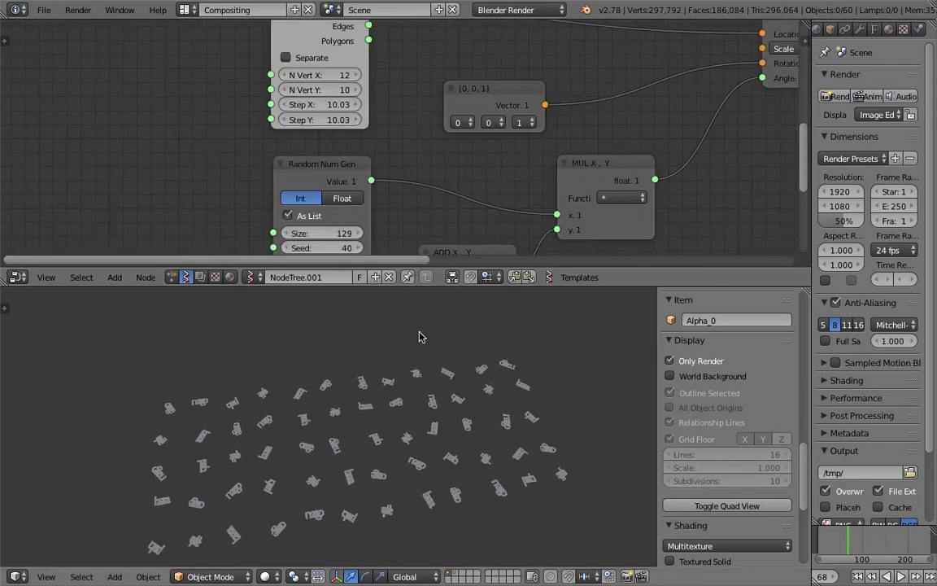
pyautogui.moveTo(457, 210); pyautogui.dragTo(410, 85, button='middle')
pyautogui.scroll(-2, 327, 140)
pyautogui.moveTo(352, 98); pyautogui.dragTo(312, 173, button='middle')
pyautogui.moveTo(386, 141); pyautogui.dragTo(360, 183, button='middle')
pyautogui.moveTo(256, 131); pyautogui.dragTo(260, 137, button='middle')
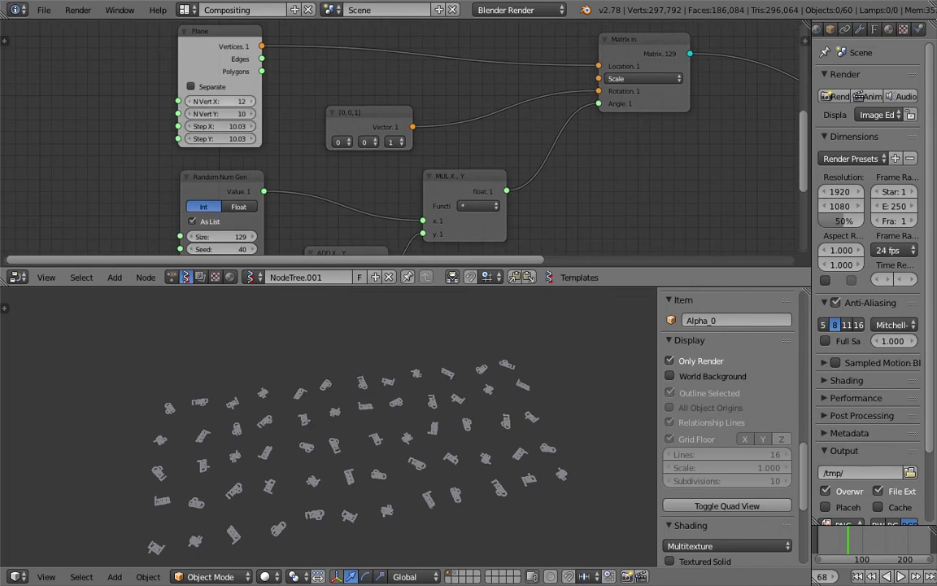
pyautogui.click(252, 101)
pyautogui.click(252, 101)
pyautogui.click(252, 102)
pyautogui.click(252, 101)
pyautogui.click(253, 126)
pyautogui.click(252, 114)
pyautogui.click(253, 114)
pyautogui.click(252, 114)
pyautogui.click(252, 114)
# Inspect the word objects up close at frame 36 in both wireframe and solid shading.
pyautogui.scroll(6, 431, 344)
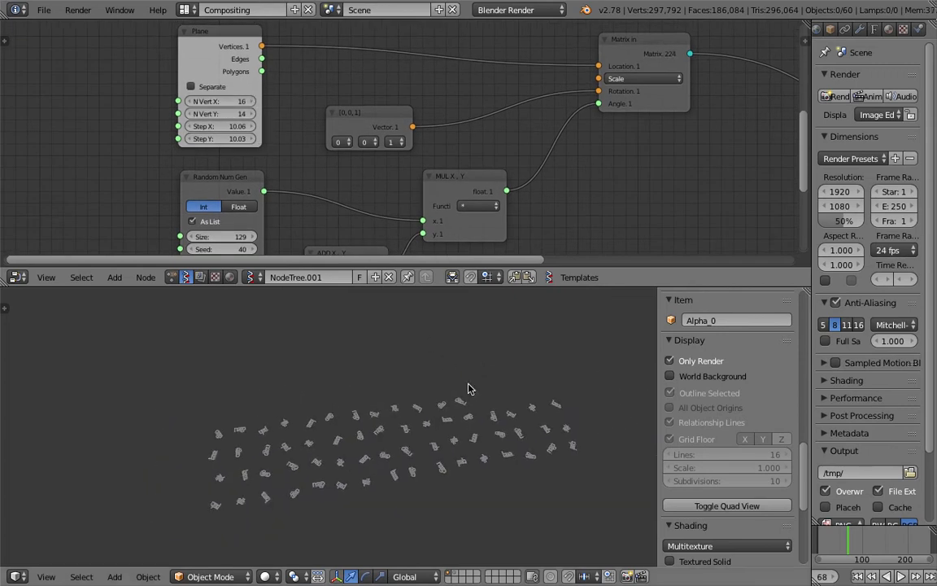
pyautogui.click(835, 539)
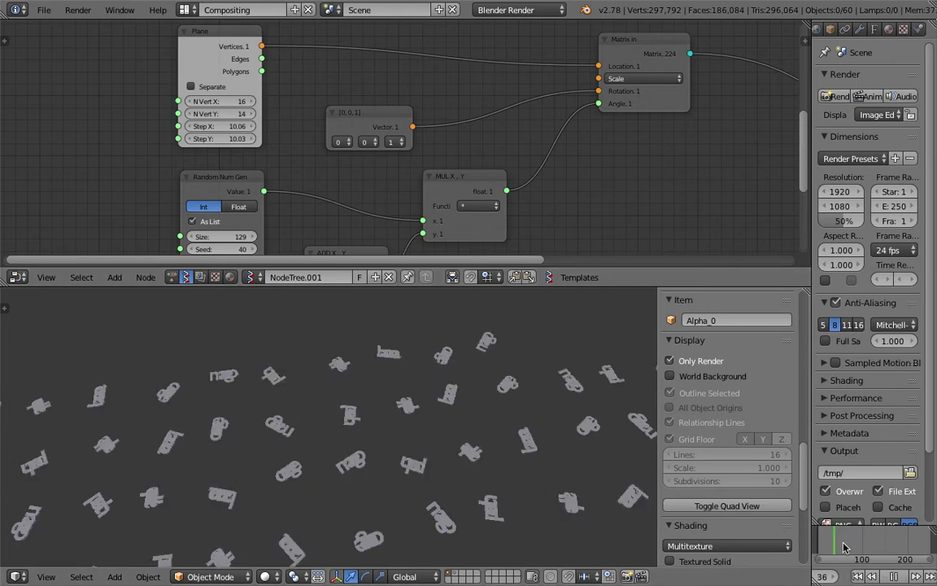
pyautogui.scroll(4, 407, 456)
pyautogui.press('z')
pyautogui.press('z')
pyautogui.press('z')
pyautogui.scroll(-3, 413, 462)
pyautogui.scroll(-3, 416, 452)
pyautogui.press('a')
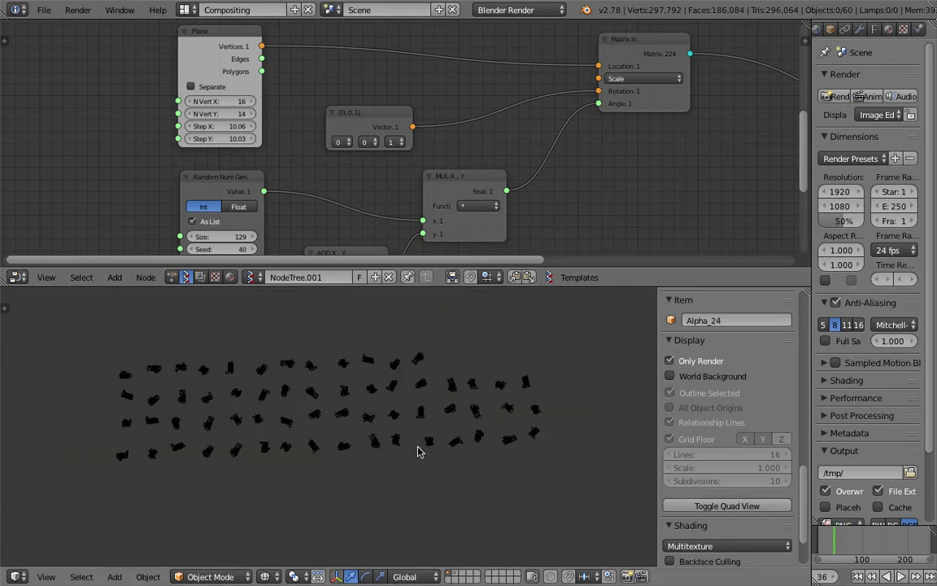
pyautogui.press('a')
pyautogui.press('z')
pyautogui.press('z')
pyautogui.scroll(2, 370, 431)
pyautogui.press('z')
pyautogui.keyDown('shift'); pyautogui.moveTo(368, 418); pyautogui.dragTo(411, 436, button='middle'); pyautogui.keyUp('shift')
# Start a new file from the start-up scene and switch to the Compositing screen layout.
pyautogui.click(44, 10)
pyautogui.click(65, 30)
pyautogui.press('Return')
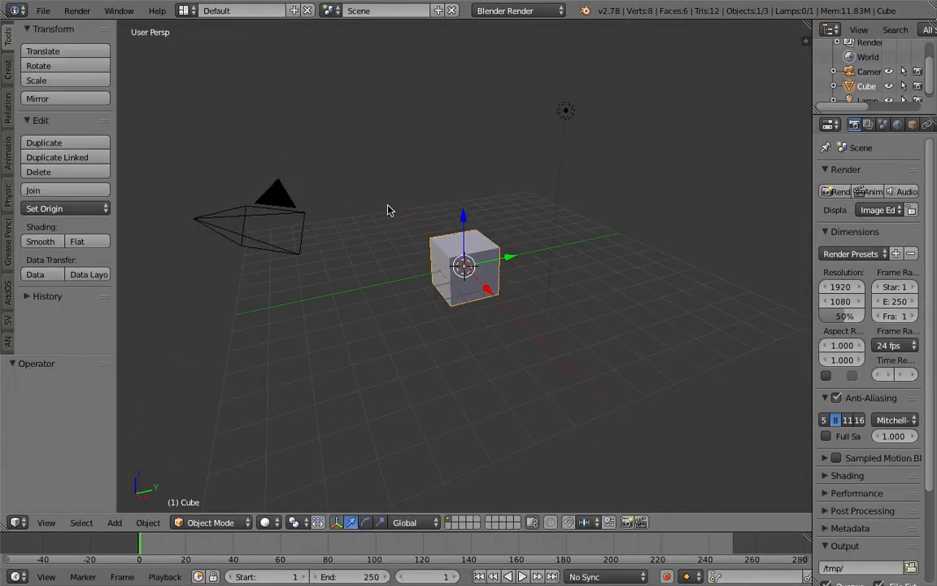
pyautogui.click(219, 10)
pyautogui.click(224, 65)
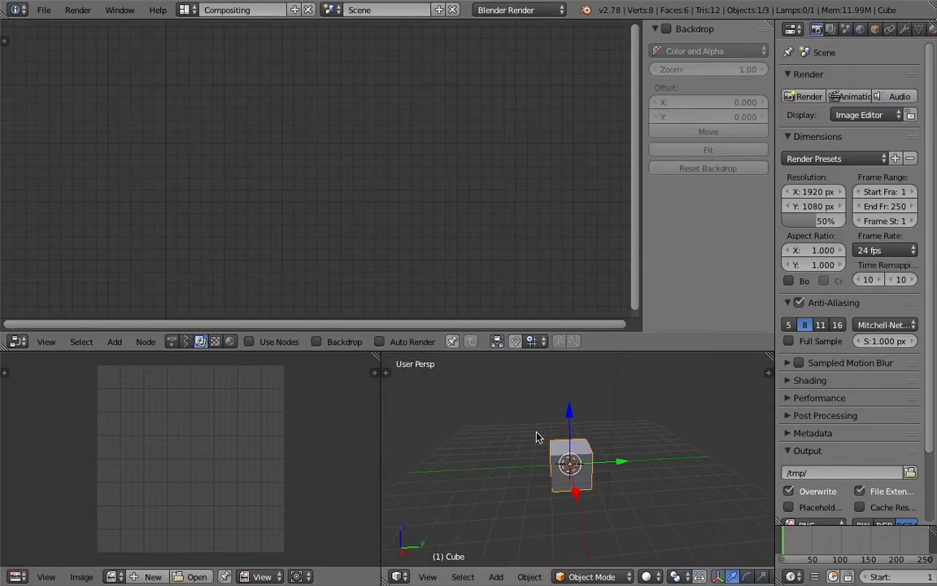
# Delete the default cube and expand the 3D view over the image editor area.
pyautogui.press('x')
pyautogui.click(576, 458)
pyautogui.click(185, 340)
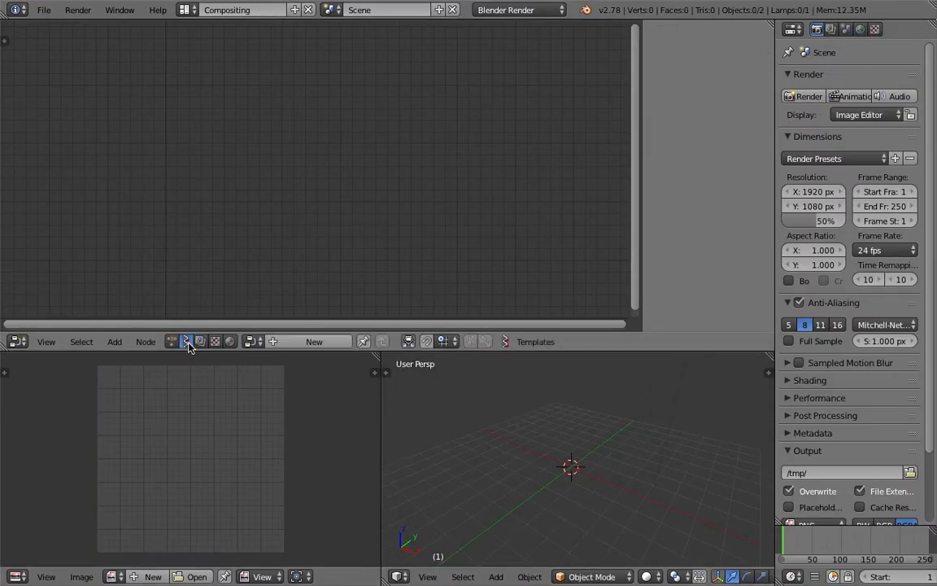
pyautogui.moveTo(384, 356); pyautogui.dragTo(244, 362)
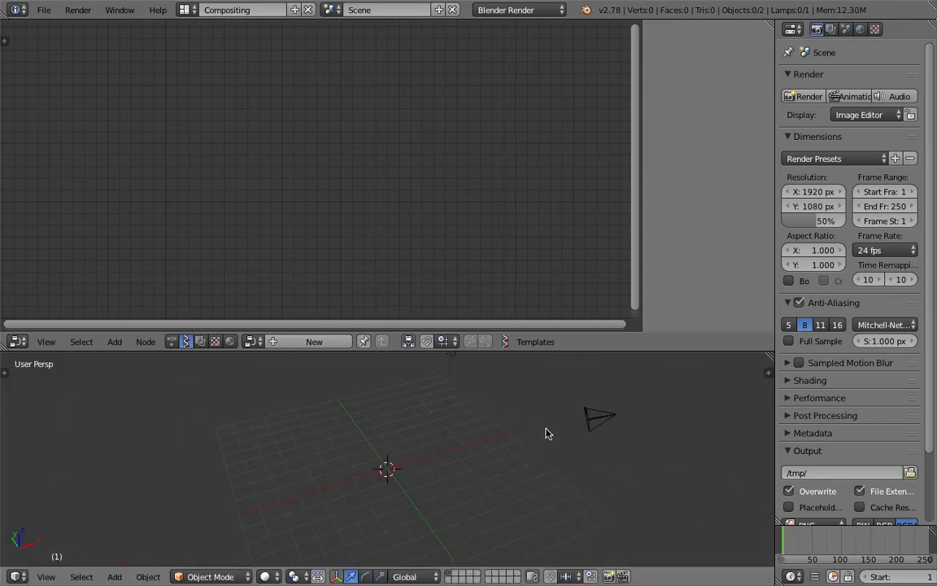
# Move the lamp and the camera together to layer 2.
pyautogui.rightClick(444, 369)
pyautogui.keyDown('shift'); pyautogui.rightClick(591, 423); pyautogui.keyUp('shift')
pyautogui.press('m')
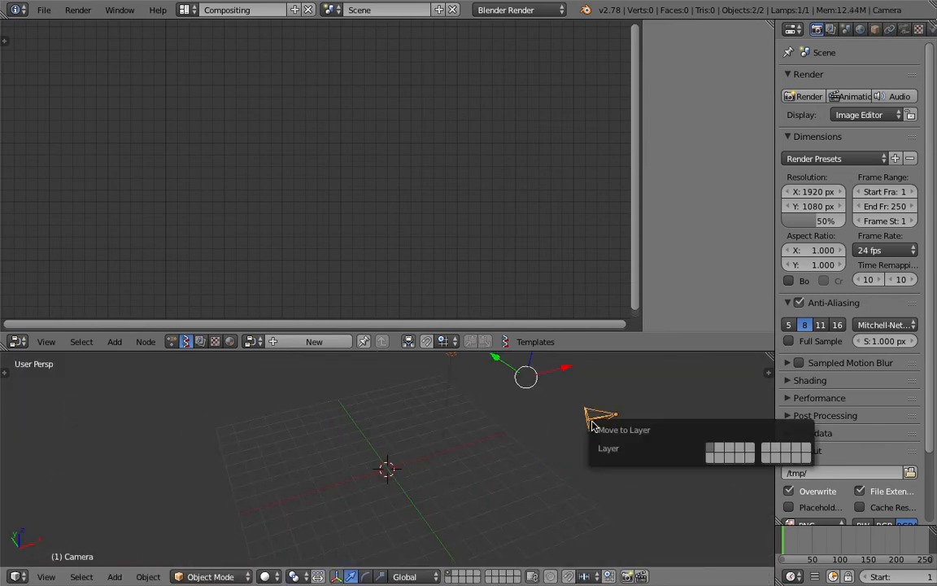
pyautogui.press('2')
pyautogui.click(483, 409)
pyautogui.scroll(4, 439, 420)
pyautogui.scroll(-2, 387, 419)
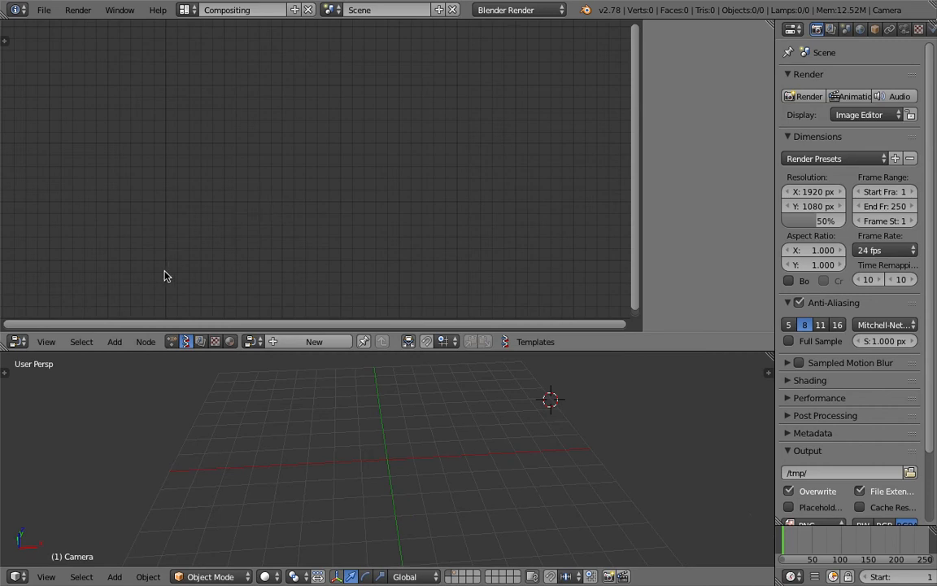
# Switch the node editor to the Animation Nodes tree type and browse the available node categories.
pyautogui.click(173, 340)
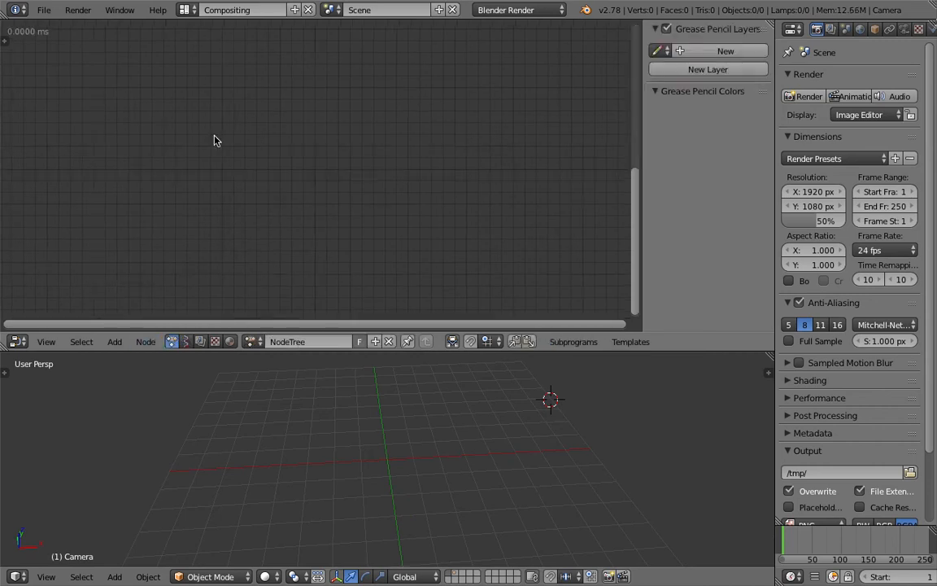
pyautogui.hotkey('shift', 'a')
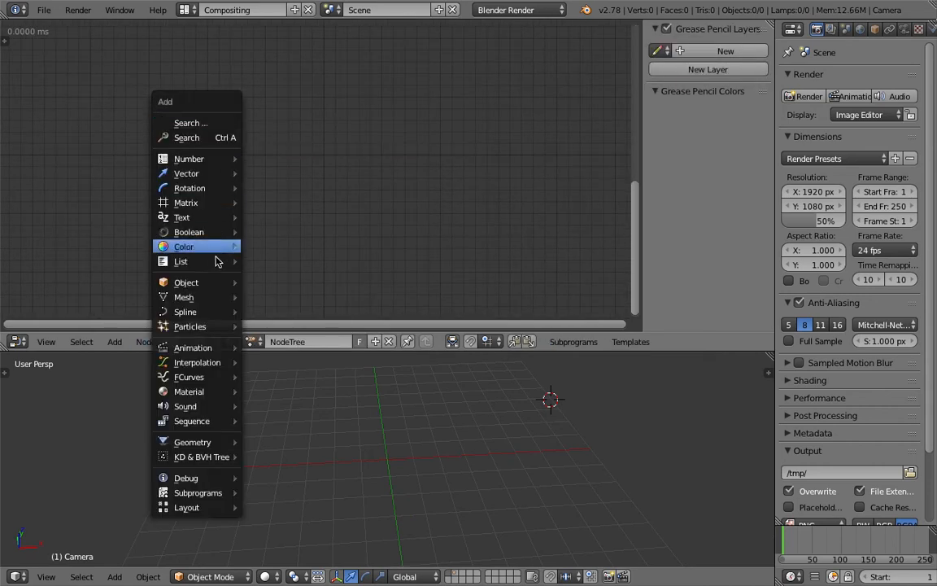
pyautogui.moveTo(211, 262)
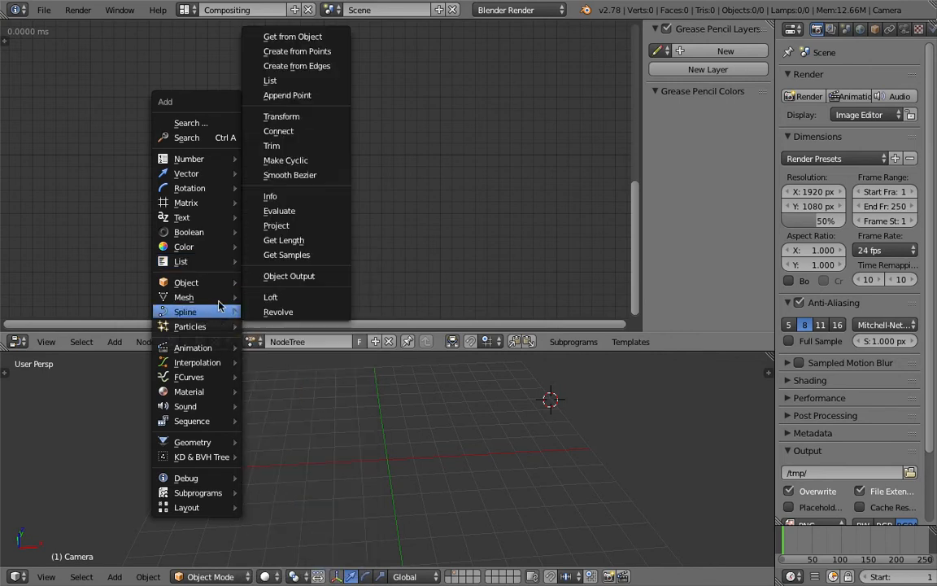
pyautogui.moveTo(216, 224)
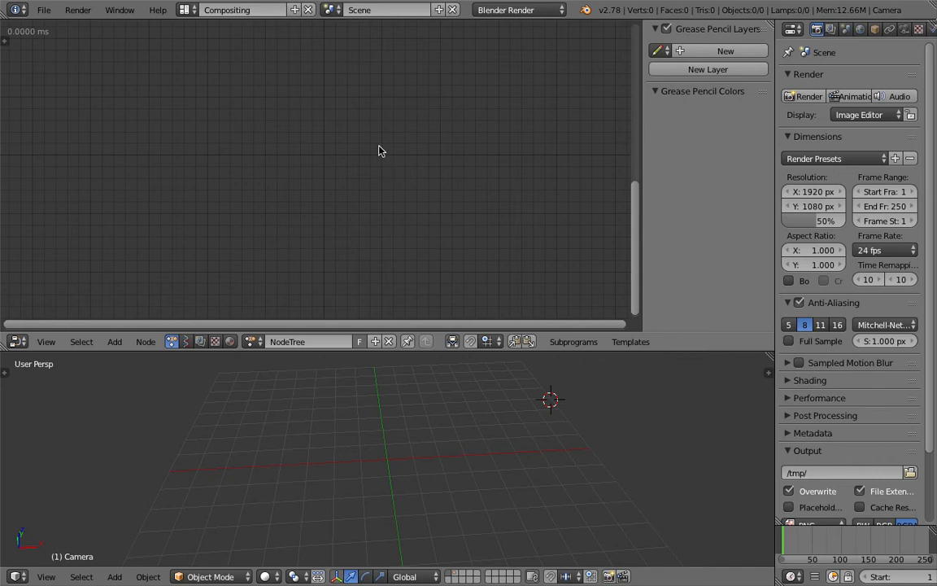
# Save the scene as a .blend file in the Desktop folder under a name beginning with sv_typography_advanced.
pyautogui.click(43, 10)
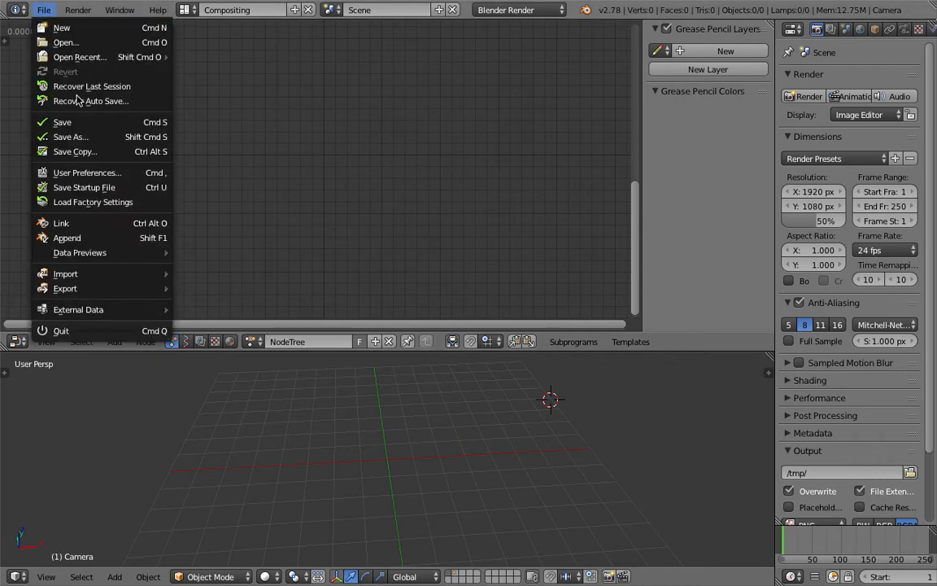
pyautogui.click(82, 134)
pyautogui.click(246, 64)
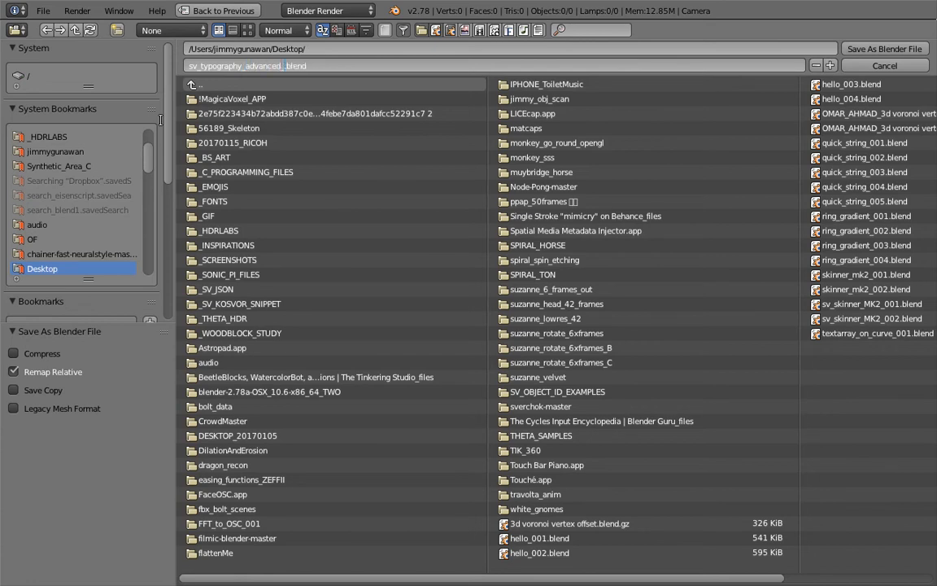
pyautogui.click(869, 49)
# Create a new Sverchok node tree and add a Typography Viewer node to it.
pyautogui.click(187, 342)
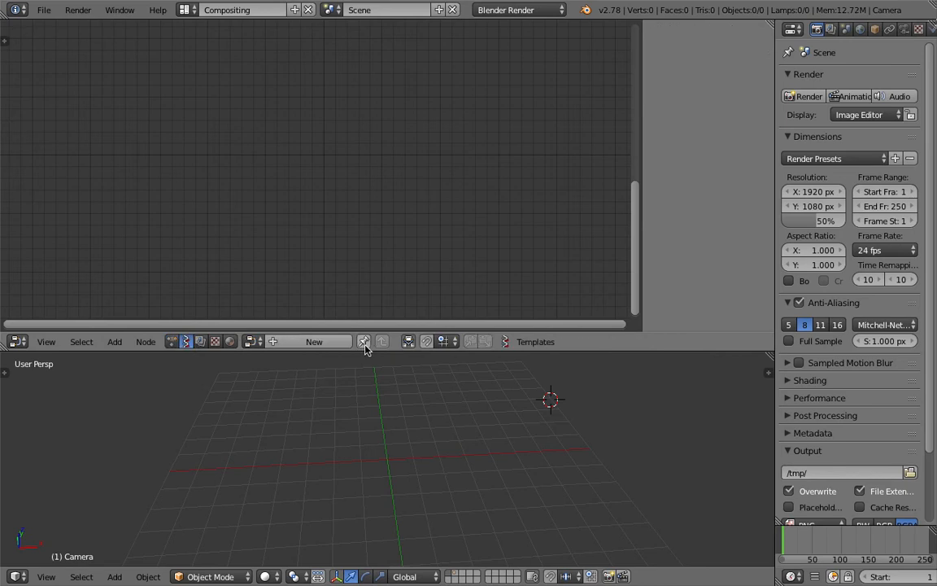
pyautogui.click(330, 342)
pyautogui.hotkey('shift', 'a')
pyautogui.click(324, 151)
pyautogui.write('typ')
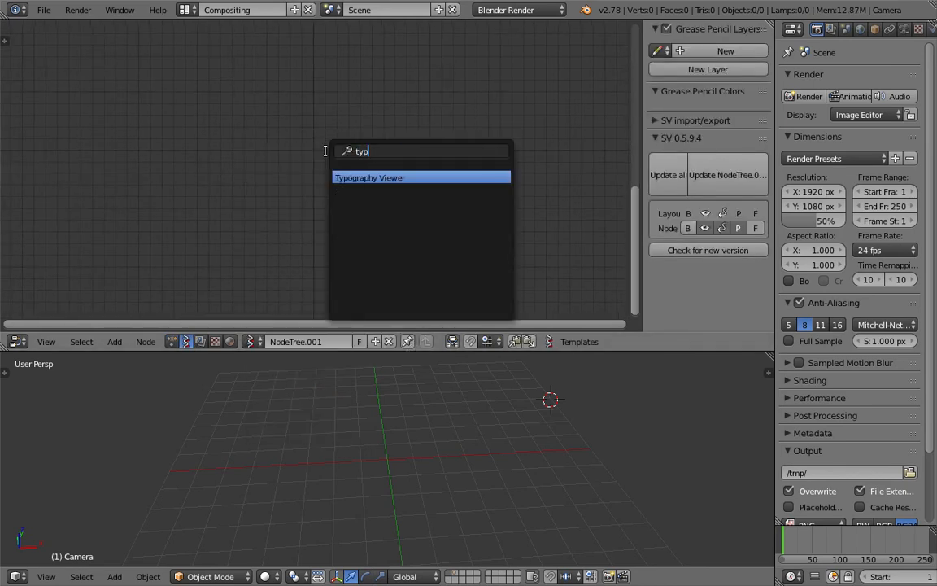
pyautogui.press('Return')
pyautogui.click(406, 116)
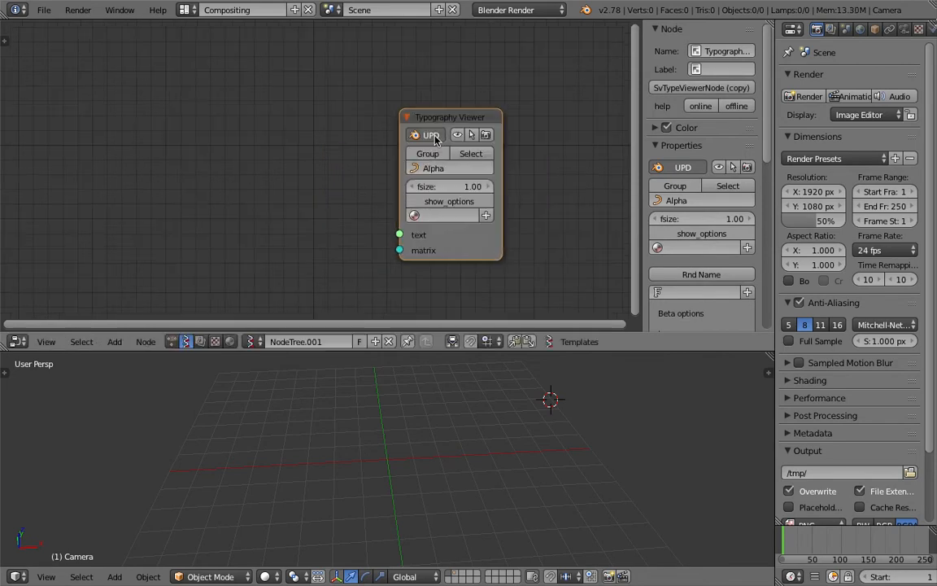
pyautogui.press('n')
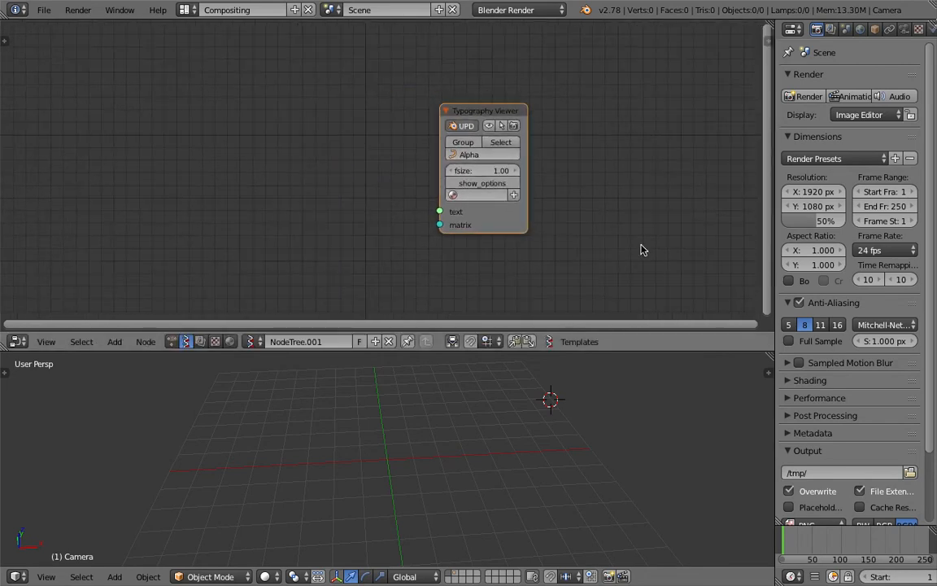
# Save the file over the existing one and toggle the Group option on the Typography Viewer node.
pyautogui.moveTo(496, 475); pyautogui.dragTo(373, 425, button='middle')
pyautogui.hotkey('ctrl', 's')
pyautogui.click(477, 292)
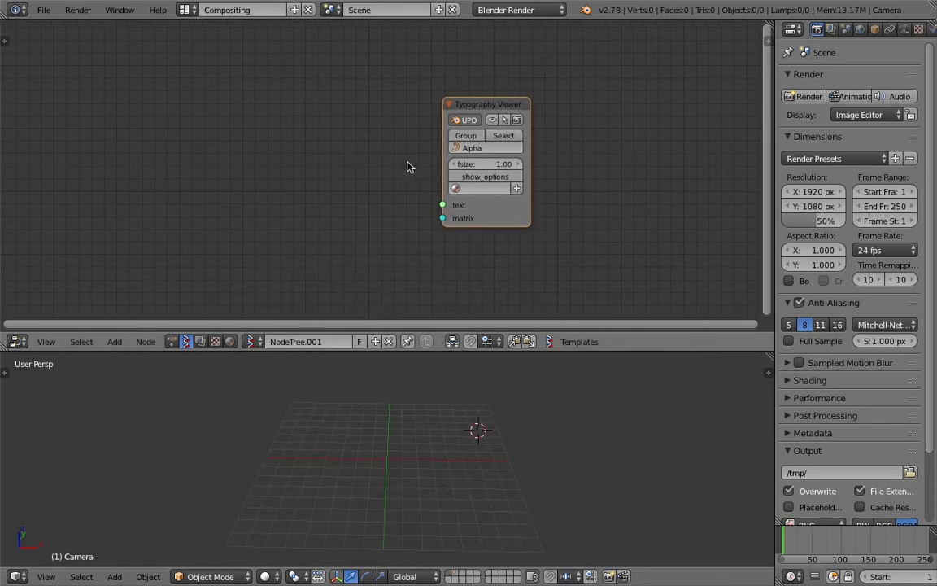
pyautogui.click(458, 136)
pyautogui.moveTo(339, 132); pyautogui.dragTo(353, 129, button='middle')
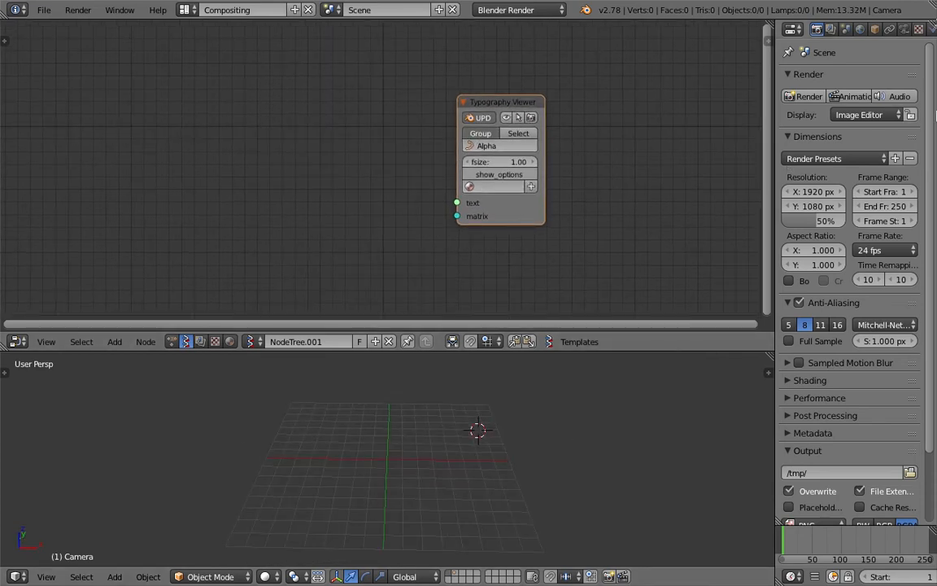
# Split the properties editor area and turn its upper part into an Outliner.
pyautogui.moveTo(931, 28); pyautogui.dragTo(932, 154)
pyautogui.click(793, 29)
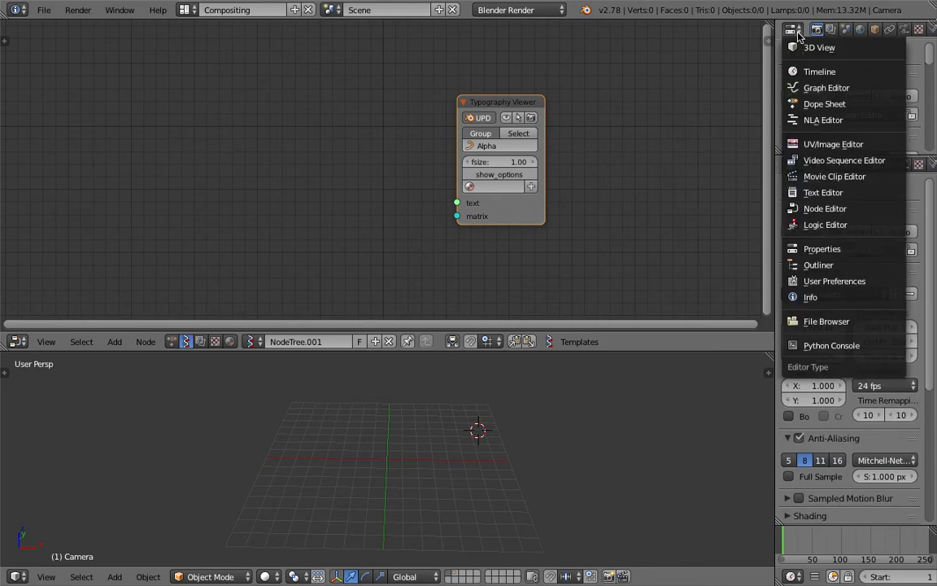
pyautogui.click(815, 261)
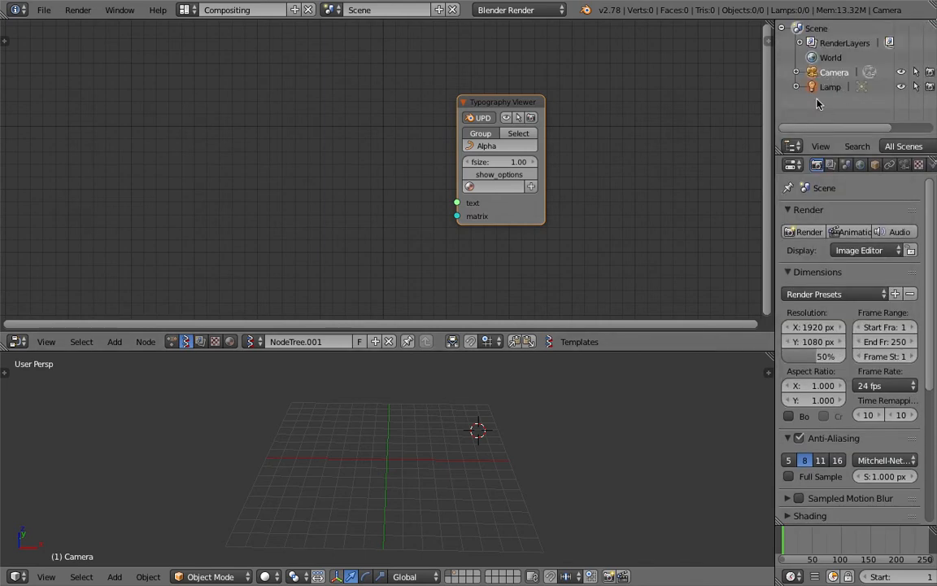
# Add a Note node in front of the Typography Viewer and make it narrower.
pyautogui.scroll(3, 267, 182)
pyautogui.hotkey('shift', 'a')
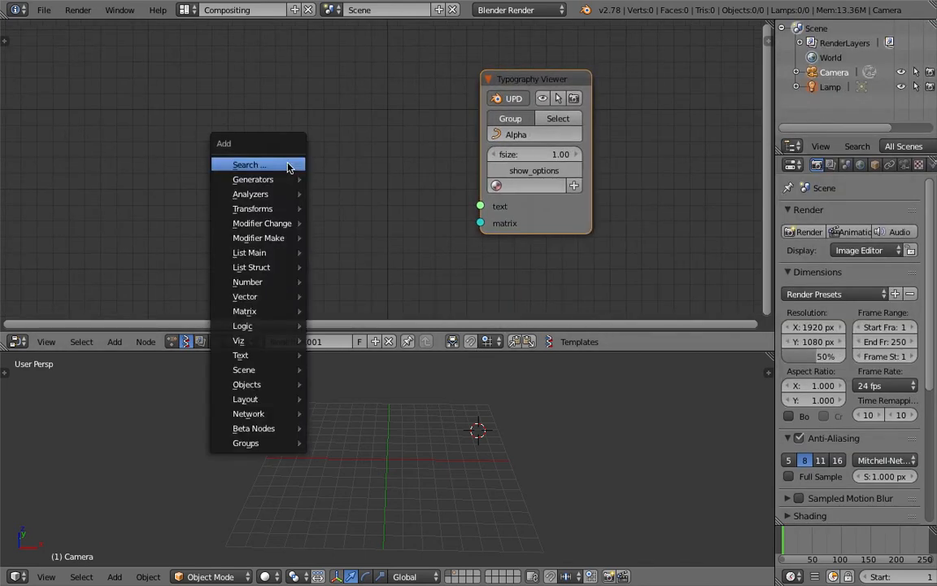
pyautogui.click(287, 165)
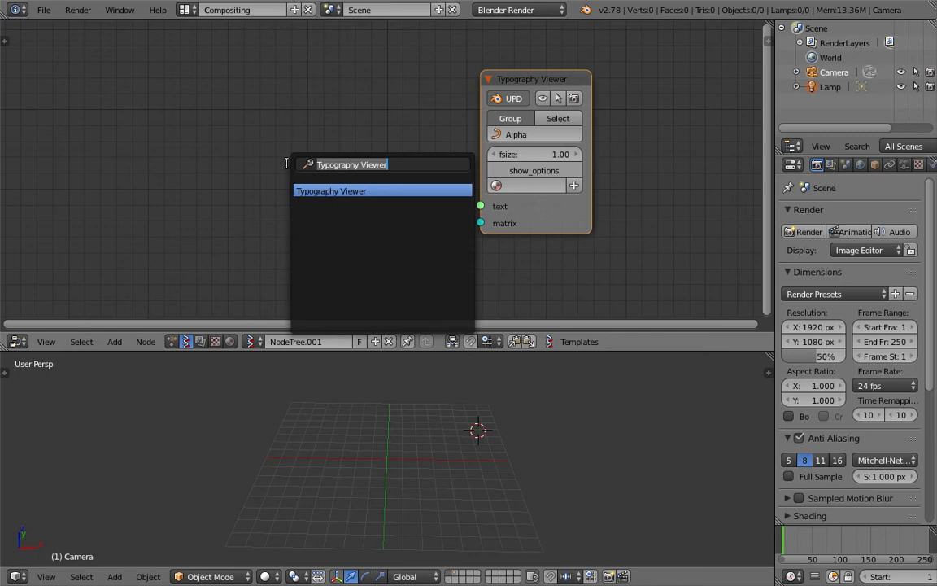
pyautogui.write('text')
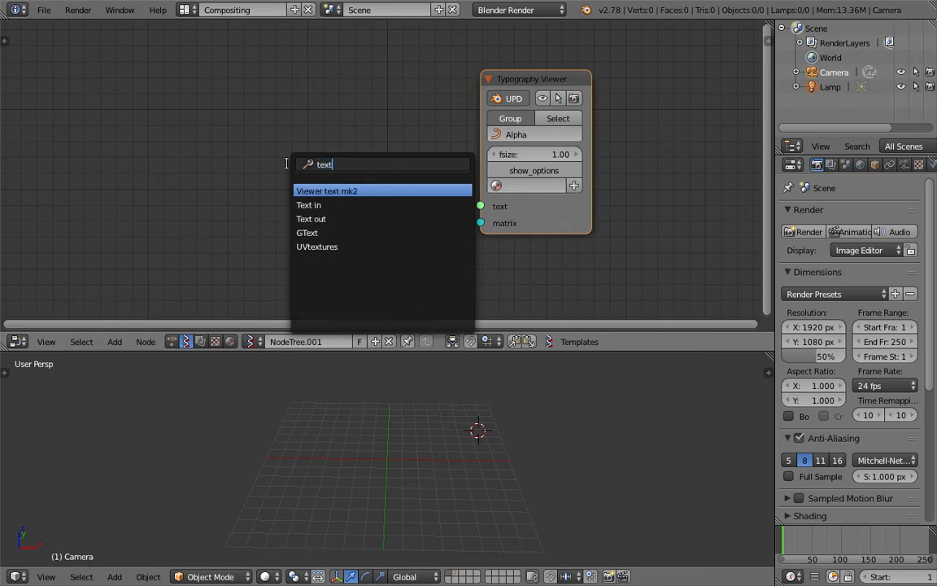
pyautogui.press('Down')
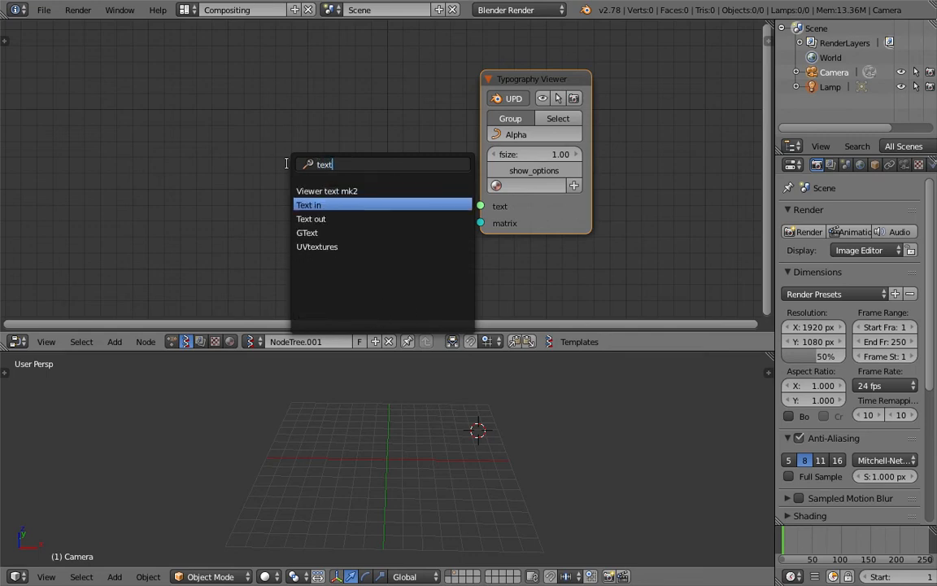
pyautogui.press('Down')
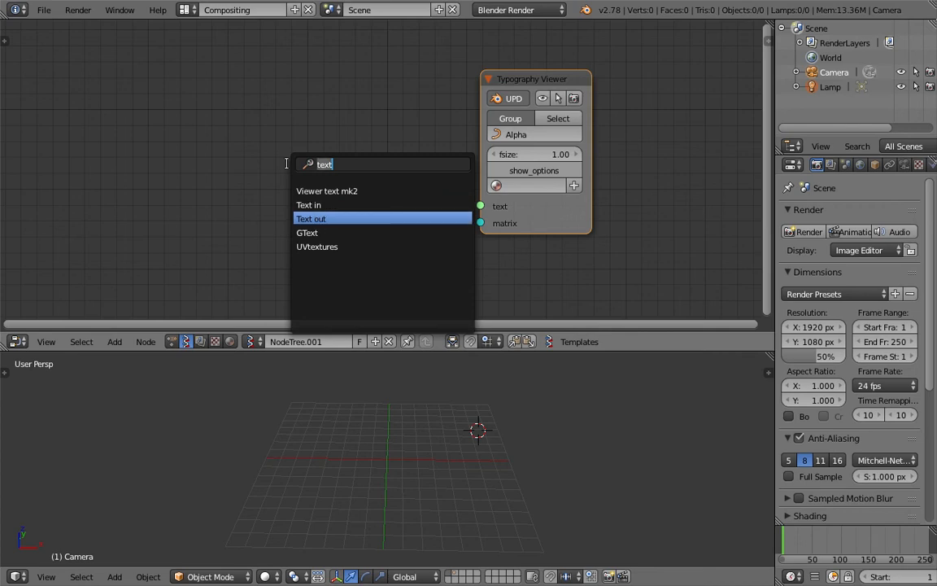
pyautogui.write('note')
pyautogui.press('Return')
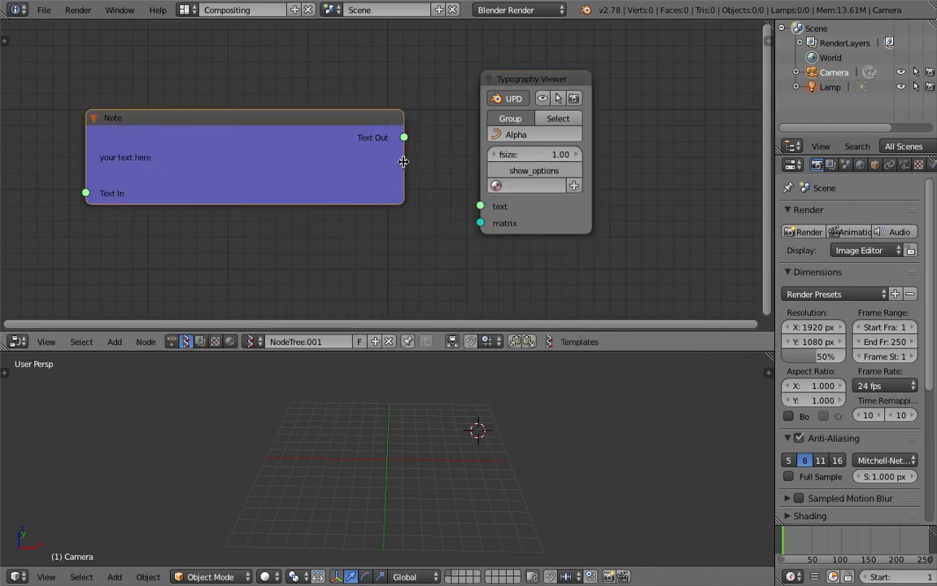
pyautogui.moveTo(402, 162); pyautogui.dragTo(339, 167)
pyautogui.scroll(-1, 256, 165)
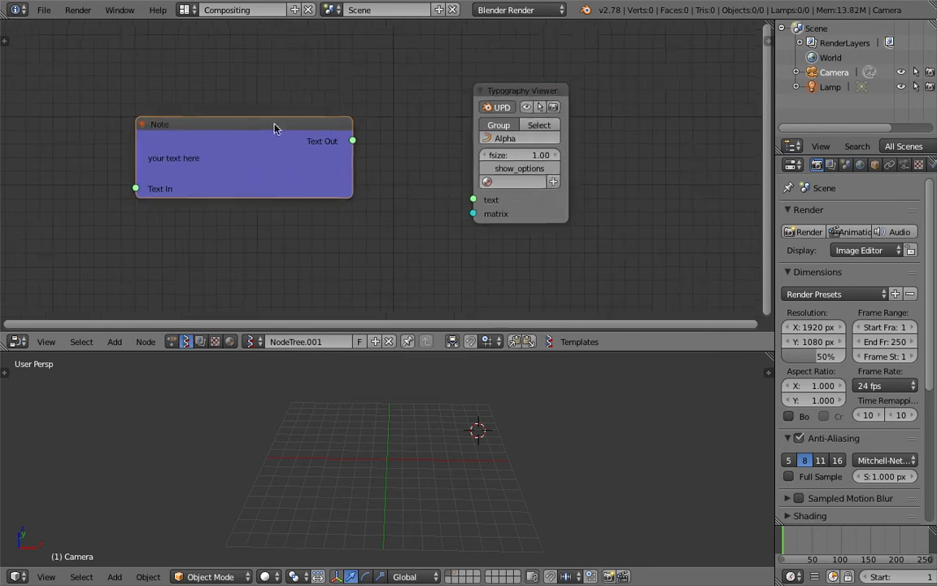
# Enable Show text for the Note node so its text field is editable, and collapse the node properties sidebar.
pyautogui.click(764, 40)
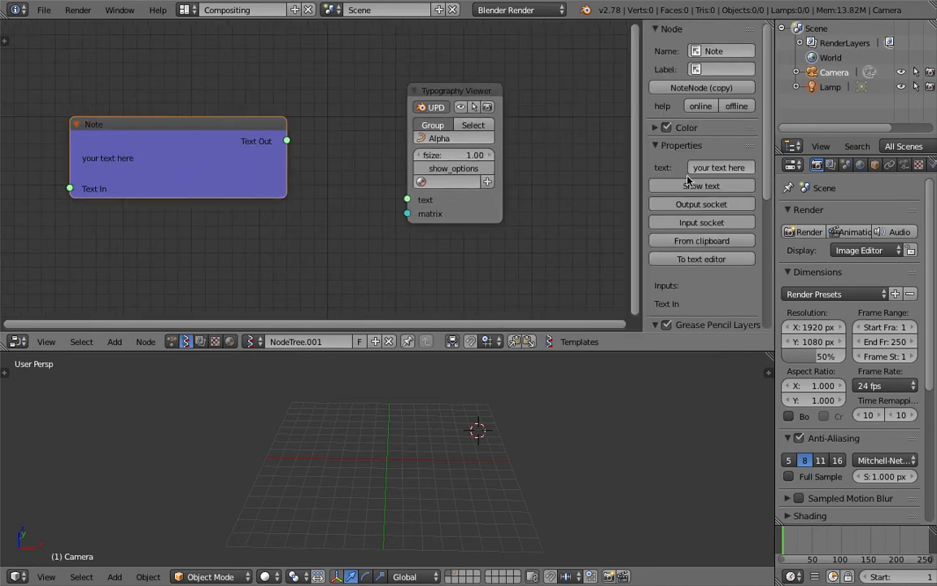
pyautogui.moveTo(171, 141); pyautogui.dragTo(183, 143)
pyautogui.click(674, 189)
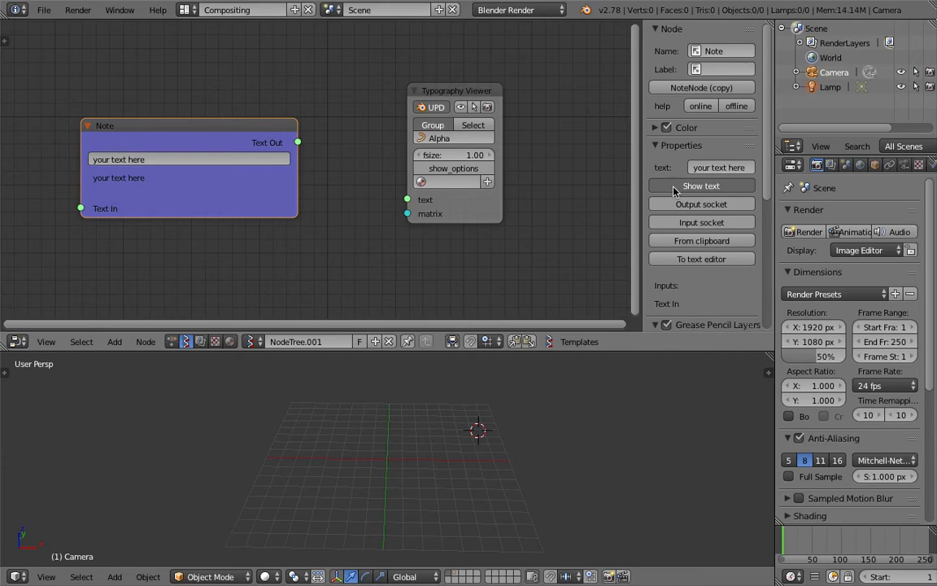
pyautogui.moveTo(641, 126); pyautogui.dragTo(817, 157)
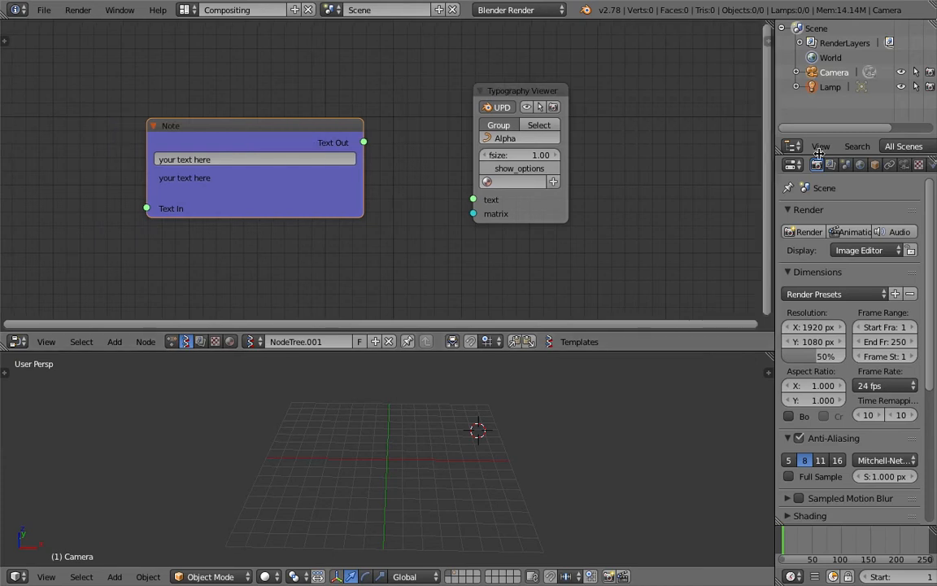
# Set the Note node's text to "blend".
pyautogui.scroll(2, 325, 142)
pyautogui.moveTo(276, 144); pyautogui.dragTo(325, 142, button='middle')
pyautogui.click(320, 160)
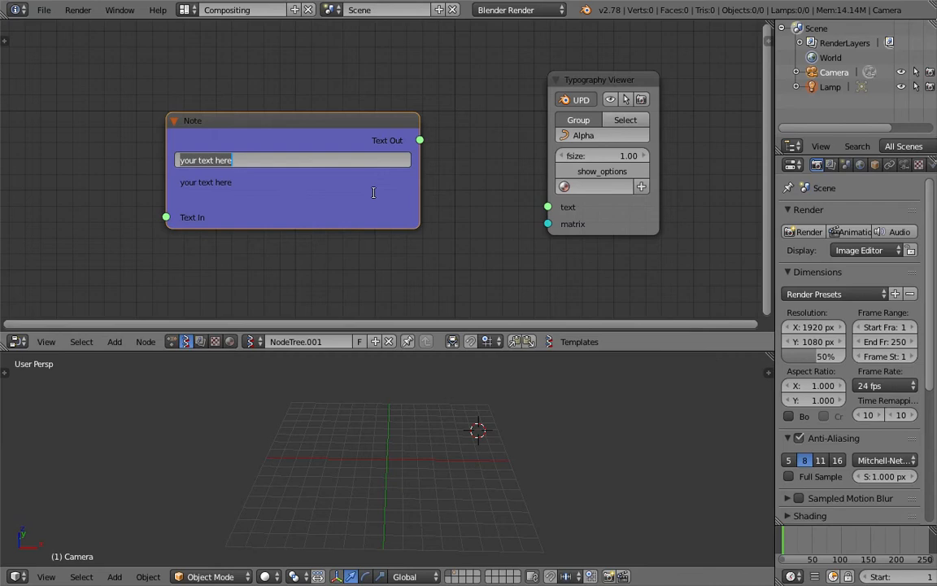
pyautogui.write('blend')
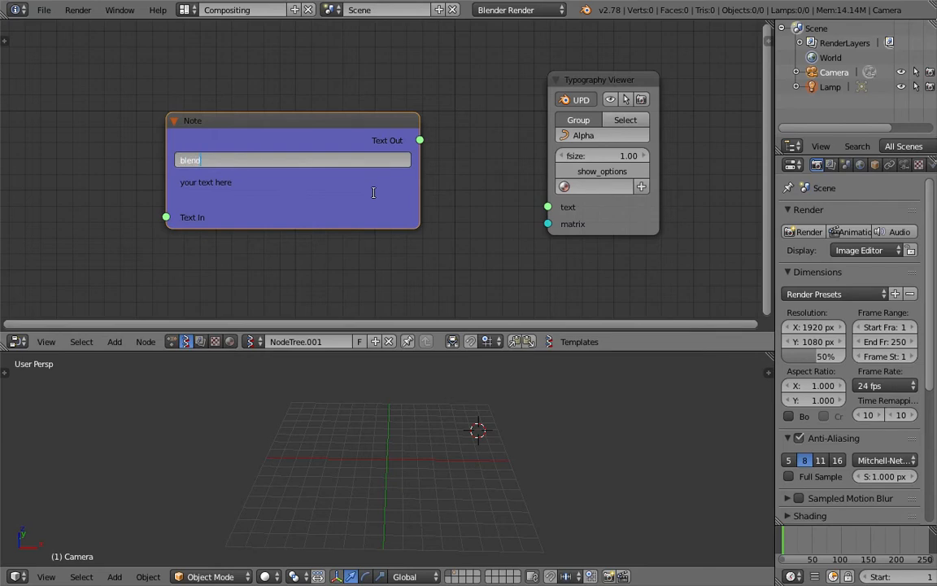
pyautogui.press('Return')
# Connect the Note's Text Out to the Typography Viewer's text input and select the generated text object in the 3D view.
pyautogui.moveTo(360, 141); pyautogui.dragTo(328, 110)
pyautogui.click(166, 129)
pyautogui.moveTo(385, 107); pyautogui.dragTo(547, 207)
pyautogui.scroll(-1, 422, 210)
pyautogui.scroll(1, 422, 209)
pyautogui.scroll(3, 443, 475)
pyautogui.scroll(3, 416, 459)
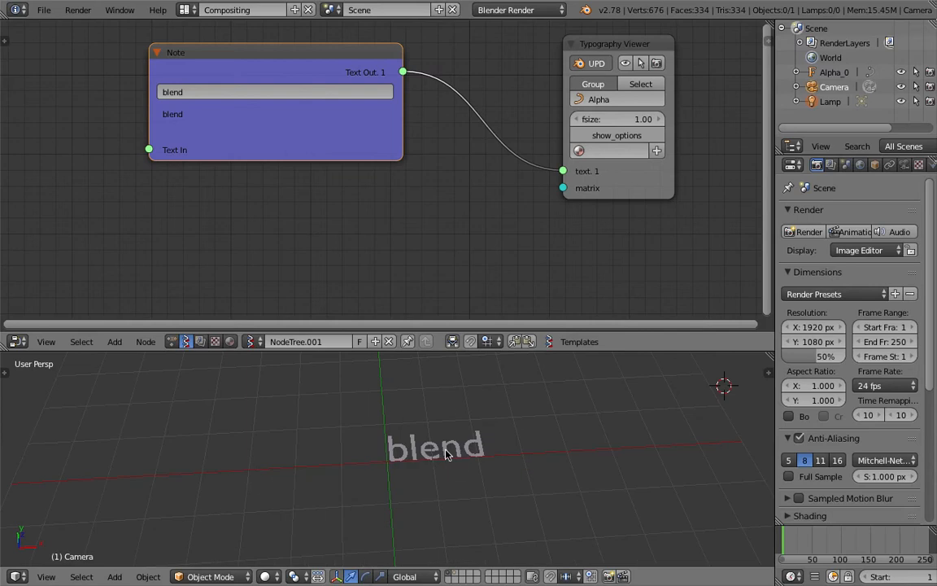
pyautogui.rightClick(448, 455)
pyautogui.scroll(-1, 497, 456)
pyautogui.keyDown('shift'); pyautogui.moveTo(498, 457); pyautogui.dragTo(382, 483, button='middle'); pyautogui.keyUp('shift')
# Add a Matrix in node below the Note and connect its Matrix output to the Typography Viewer's matrix input.
pyautogui.moveTo(381, 243); pyautogui.dragTo(357, 230, button='middle')
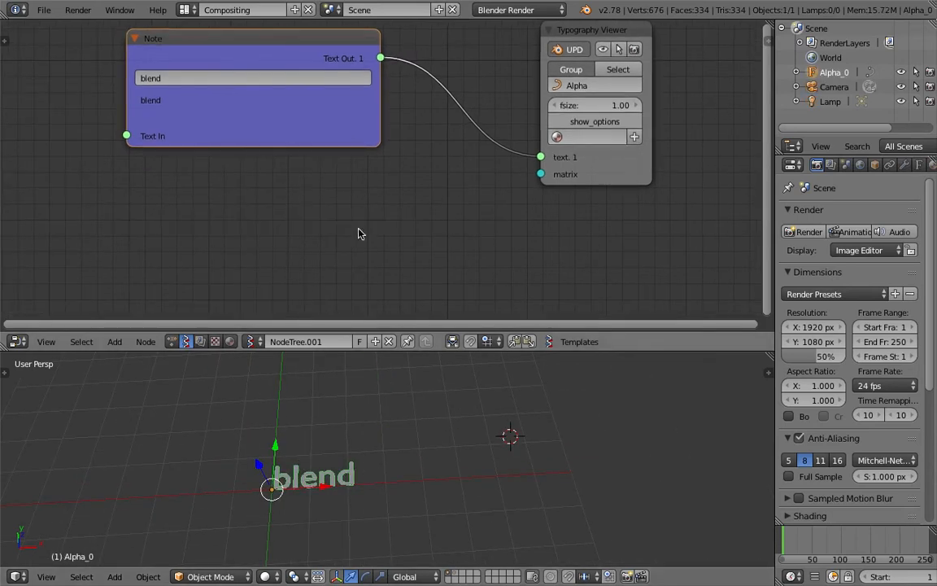
pyautogui.hotkey('shift', 'a')
pyautogui.click(322, 197)
pyautogui.write('matrix in')
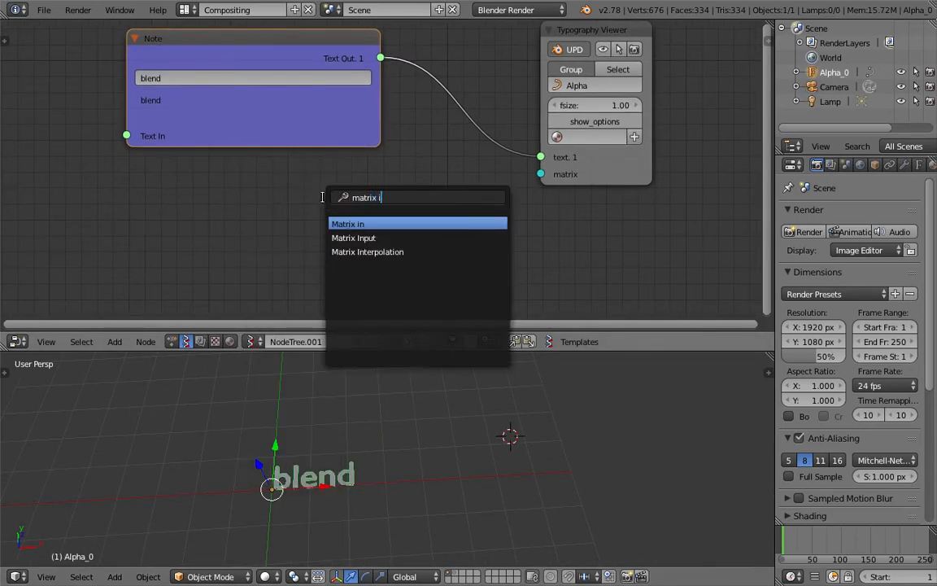
pyautogui.press('Return')
pyautogui.click(369, 165)
pyautogui.moveTo(481, 193); pyautogui.dragTo(540, 173)
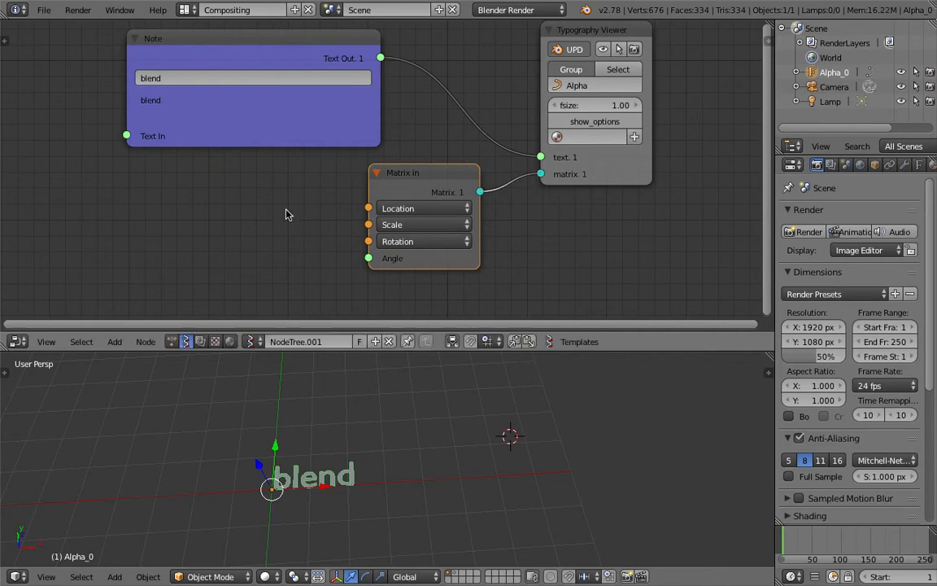
# Add a Plane generator node in front of the Matrix in node.
pyautogui.moveTo(201, 214); pyautogui.dragTo(260, 190, button='middle')
pyautogui.hotkey('shift', 'a')
pyautogui.click(257, 185)
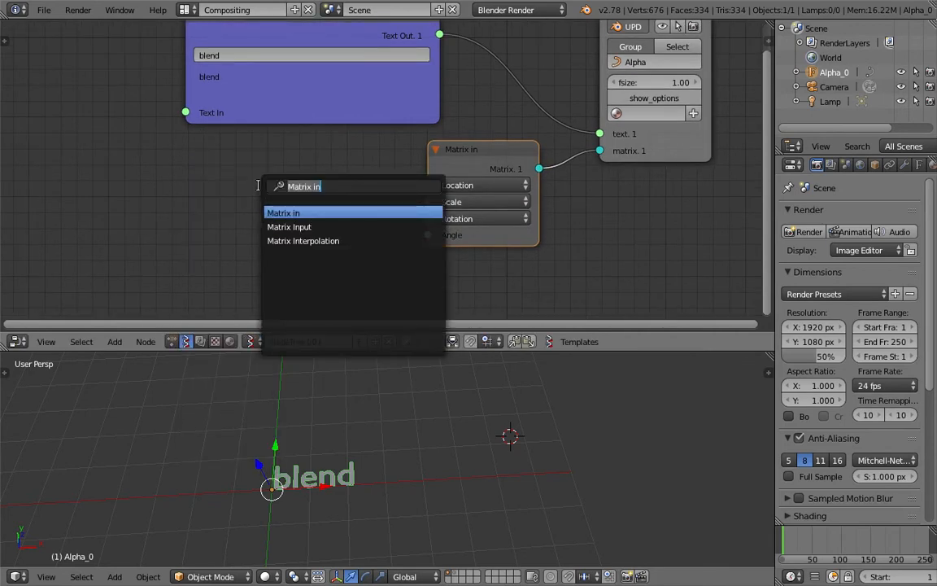
pyautogui.write('plane')
pyautogui.press('Return')
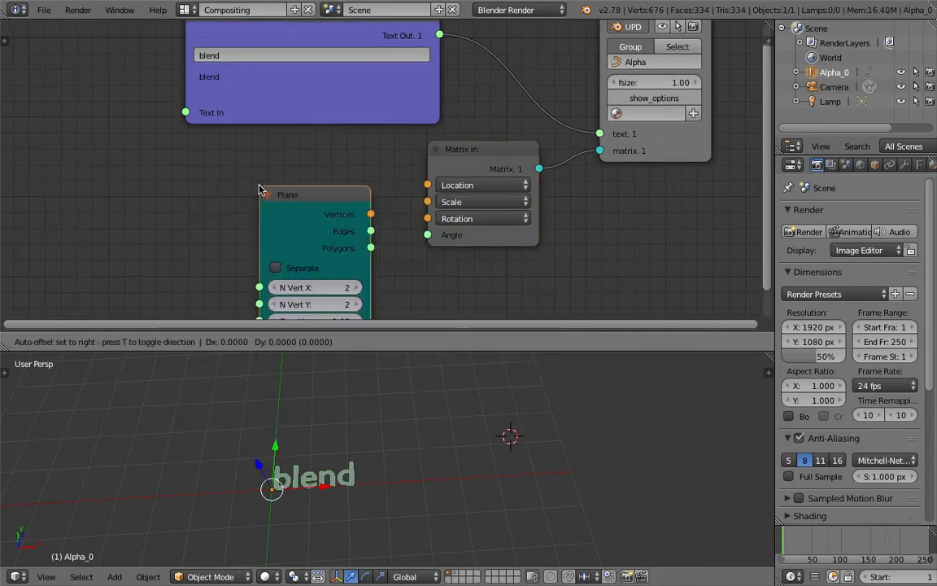
pyautogui.click(241, 161)
# Connect the Plane's Vertices to the Location input of Matrix in and set the Plane's X and Y steps to 1.66.
pyautogui.scroll(-3, 236, 183)
pyautogui.moveTo(235, 184); pyautogui.dragTo(279, 149, button='middle')
pyautogui.moveTo(371, 149); pyautogui.dragTo(440, 148)
pyautogui.moveTo(329, 240); pyautogui.dragTo(342, 240)
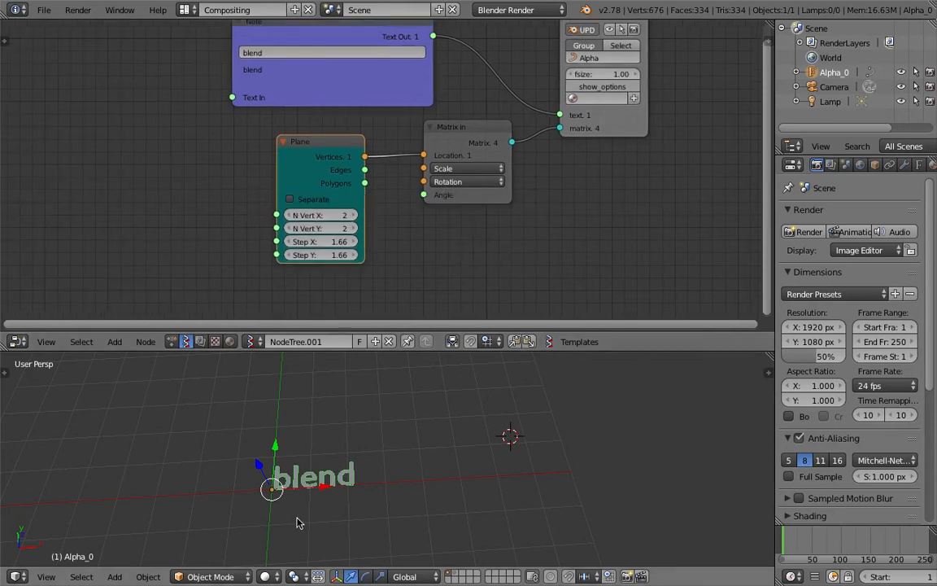
# Save the file over the existing one and examine the text and matrix inputs of the Typography Viewer.
pyautogui.press('Home')
pyautogui.hotkey('ctrl', 's')
pyautogui.click(467, 299)
pyautogui.scroll(5, 399, 188)
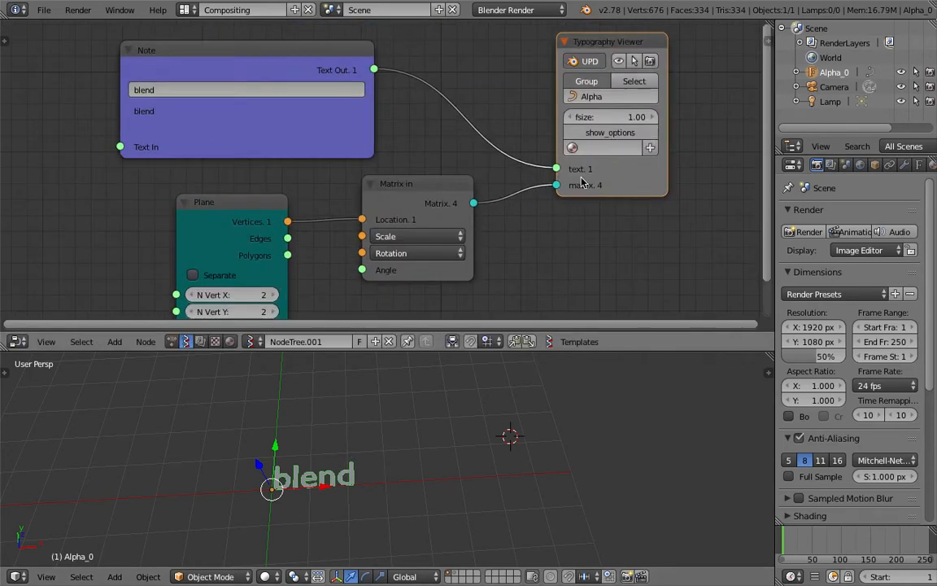
pyautogui.moveTo(399, 188); pyautogui.dragTo(403, 185, button='middle')
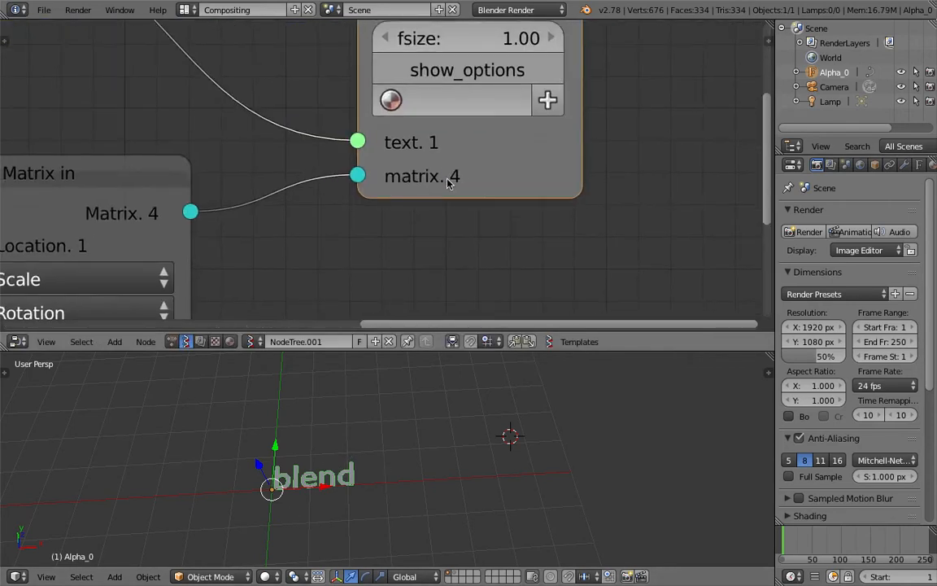
# Change the Note text to "blend blend blend blend" so each matrix receives a word.
pyautogui.scroll(-3, 446, 183)
pyautogui.moveTo(266, 119); pyautogui.dragTo(454, 161, button='middle')
pyautogui.scroll(-1, 454, 161)
pyautogui.click(291, 102)
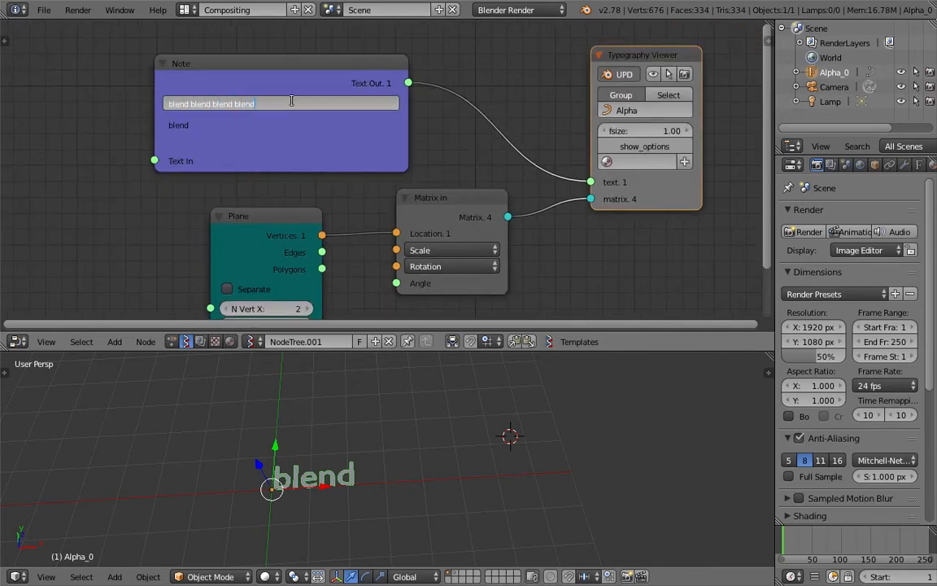
pyautogui.press('Return')
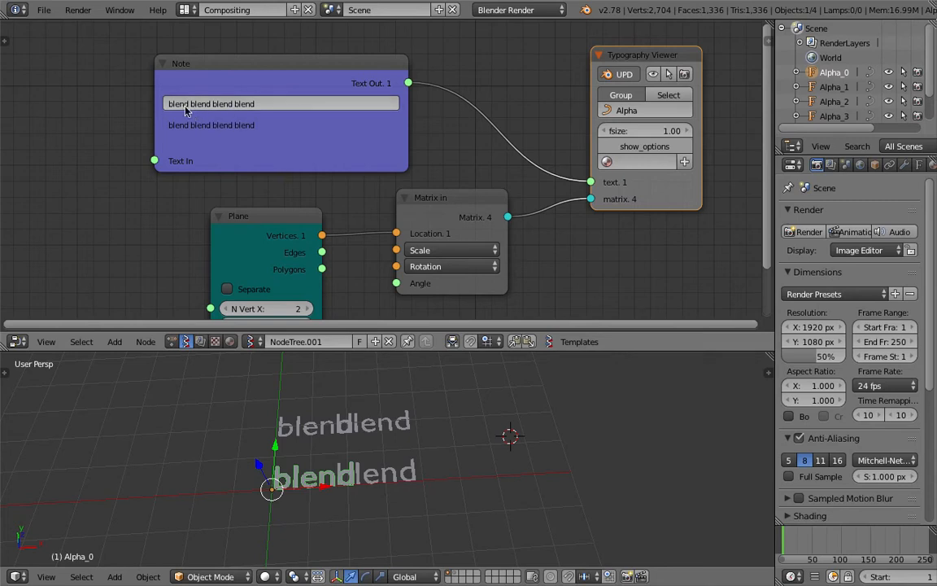
# Set the Plane's Step X to 3.40 to spread the text objects apart horizontally.
pyautogui.scroll(1, 184, 112)
pyautogui.moveTo(206, 131); pyautogui.dragTo(217, 89, button='middle')
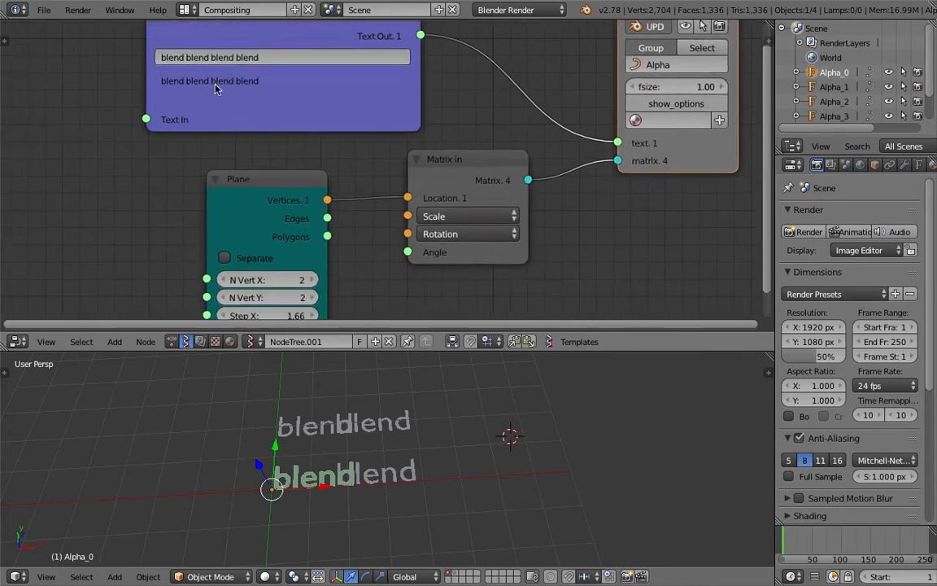
pyautogui.moveTo(301, 300); pyautogui.dragTo(296, 246, button='middle')
pyautogui.moveTo(284, 260); pyautogui.dragTo(427, 260)
pyautogui.scroll(-2, 431, 436)
pyautogui.moveTo(441, 433); pyautogui.dragTo(311, 442, button='middle')
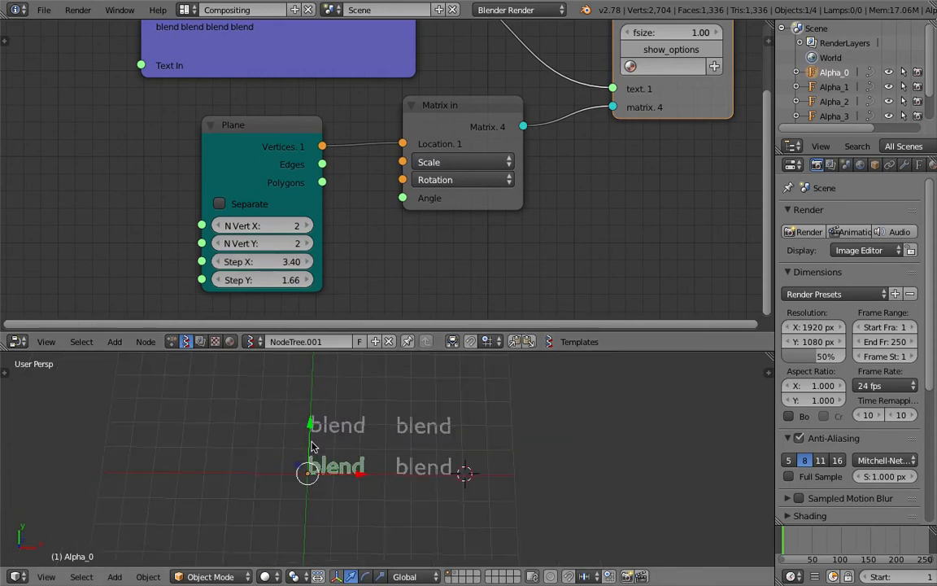
pyautogui.keyDown('shift'); pyautogui.moveTo(381, 421); pyautogui.dragTo(368, 458, button='middle'); pyautogui.keyUp('shift')
# Change the Note text to "blendA blendB blendC blendD" and select the third text object in the viewport.
pyautogui.moveTo(257, 137); pyautogui.dragTo(261, 190, button='middle')
pyautogui.moveTo(240, 149); pyautogui.dragTo(239, 193, button='middle')
pyautogui.scroll(3, 216, 169)
pyautogui.click(134, 79)
pyautogui.click(130, 79)
pyautogui.write('A blendB blendC blendD')
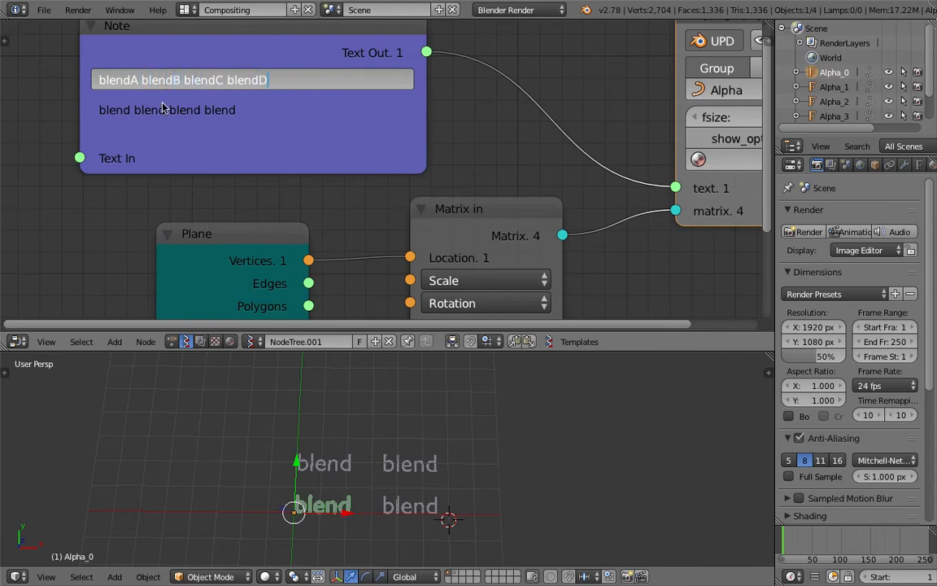
pyautogui.press('Return')
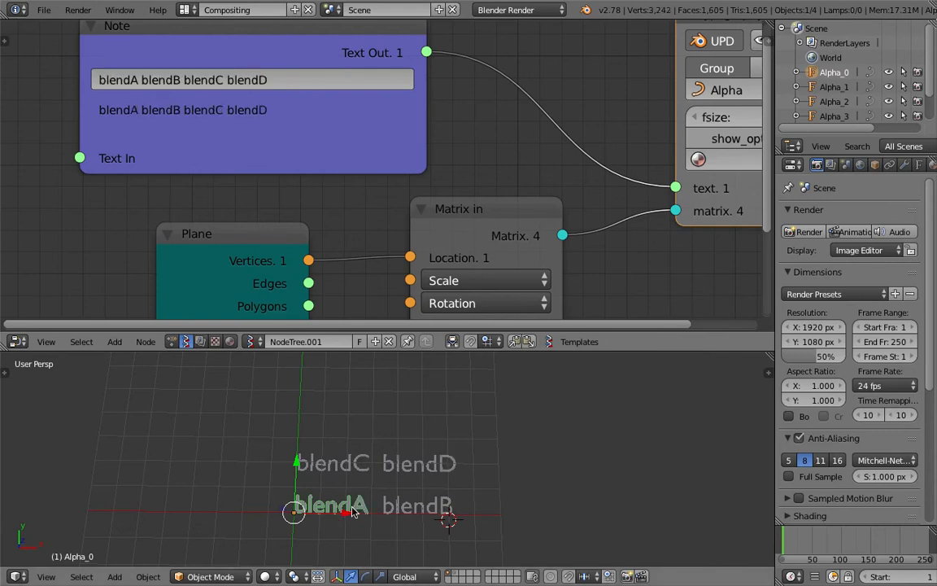
pyautogui.rightClick(345, 470)
pyautogui.scroll(-2, 526, 454)
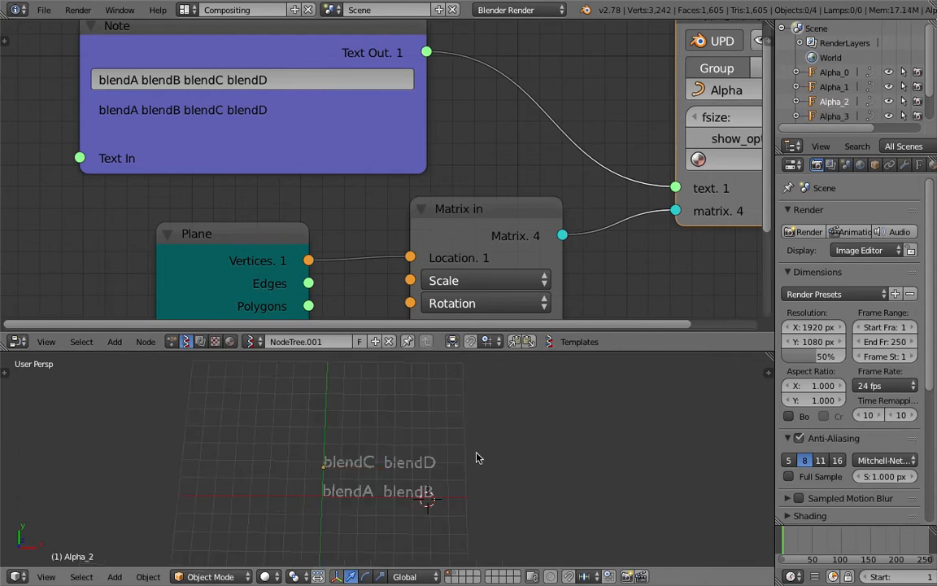
# Set the Note text to the single word "blend" and move the Note away from the Typography Viewer.
pyautogui.click(248, 97)
pyautogui.write('ble')
pyautogui.press('Return')
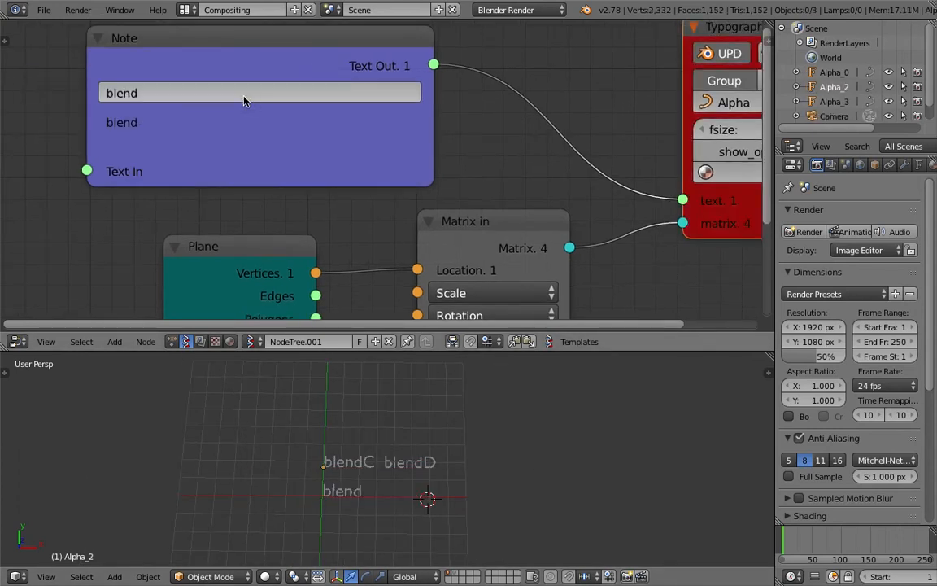
pyautogui.scroll(-3, 262, 61)
pyautogui.moveTo(273, 60); pyautogui.dragTo(148, 59)
pyautogui.scroll(-1, 245, 92)
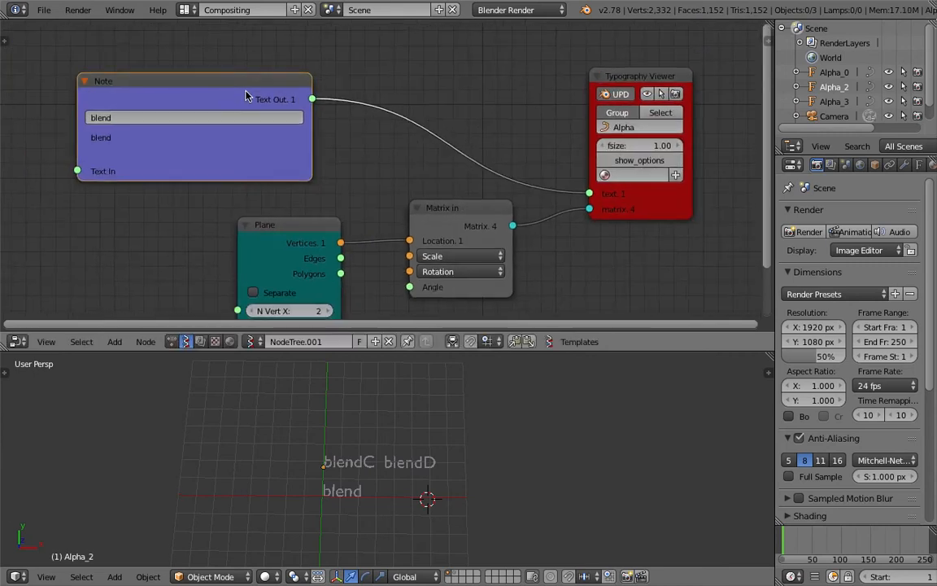
# Insert a List Repeater node between the Note and the Typography Viewer, and narrow the Note to make space.
pyautogui.hotkey('shift', 'a')
pyautogui.click(350, 77)
pyautogui.write('rpe')
pyautogui.press('BackSpace')
pyautogui.press('BackSpace')
pyautogui.write('ep')
pyautogui.press('Return')
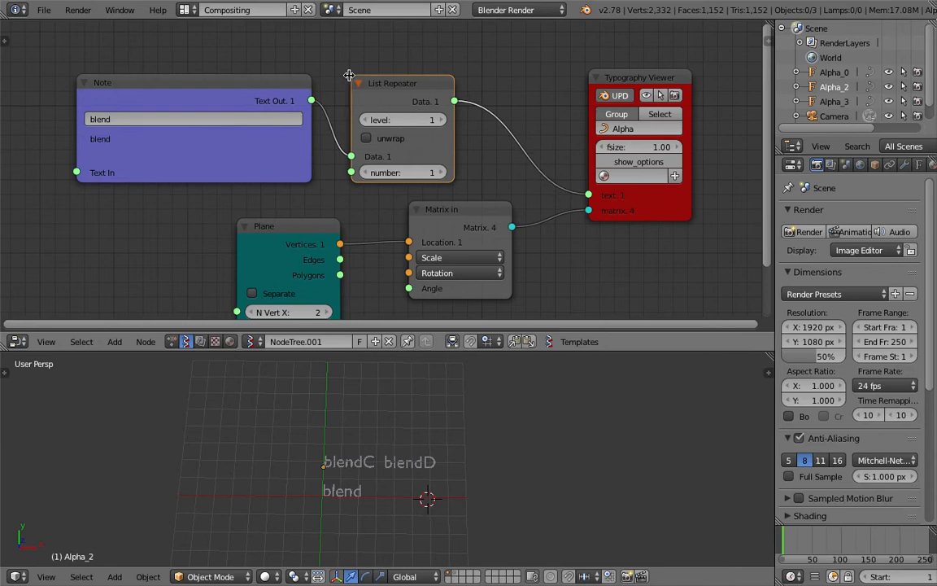
pyautogui.click(375, 78)
pyautogui.scroll(-1, 366, 73)
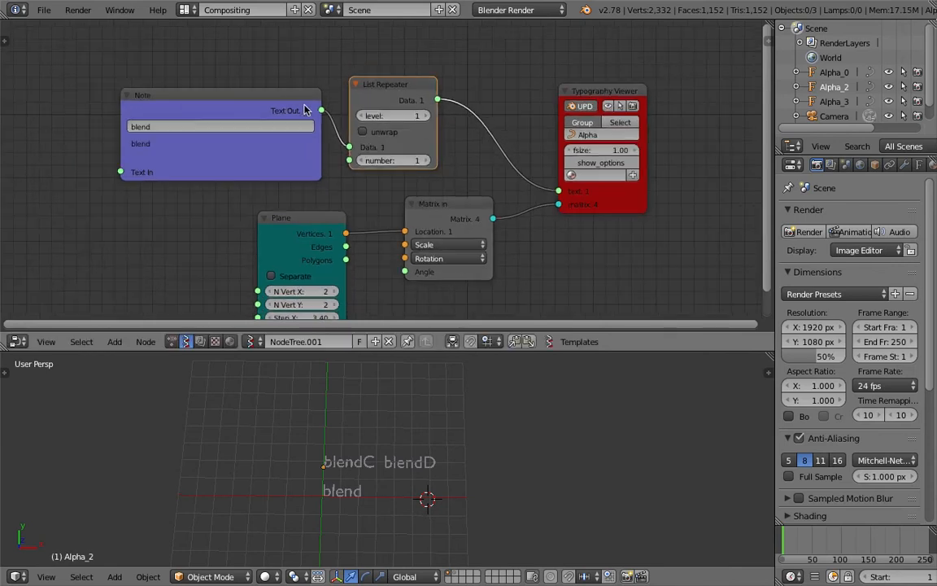
pyautogui.click(294, 119)
pyautogui.moveTo(294, 115); pyautogui.dragTo(242, 114)
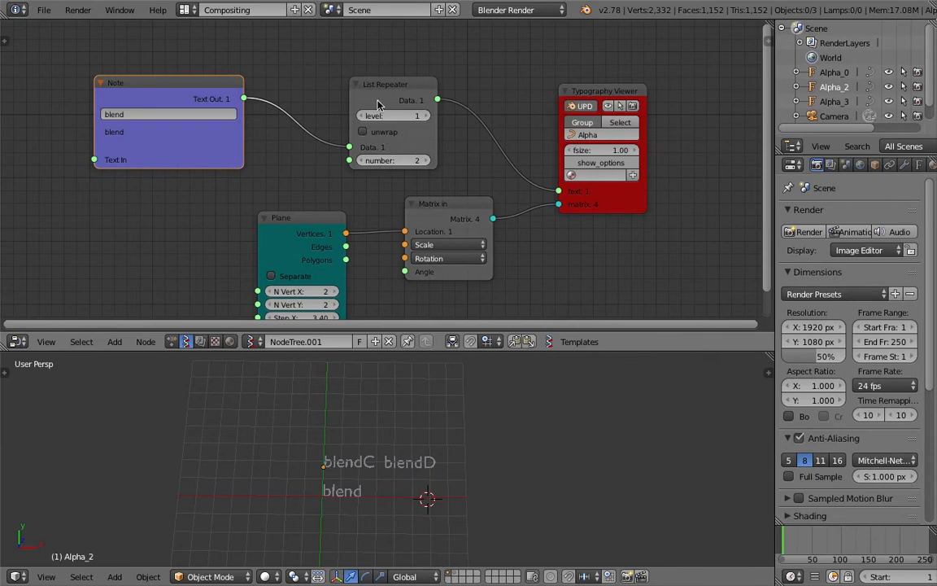
# Set the List Repeater's number to 4 and level to 2 with unwrap enabled.
pyautogui.moveTo(382, 94); pyautogui.dragTo(362, 87)
pyautogui.click(399, 153)
pyautogui.click(398, 154)
pyautogui.scroll(2, 374, 138)
pyautogui.click(342, 92)
pyautogui.click(408, 93)
pyautogui.click(409, 93)
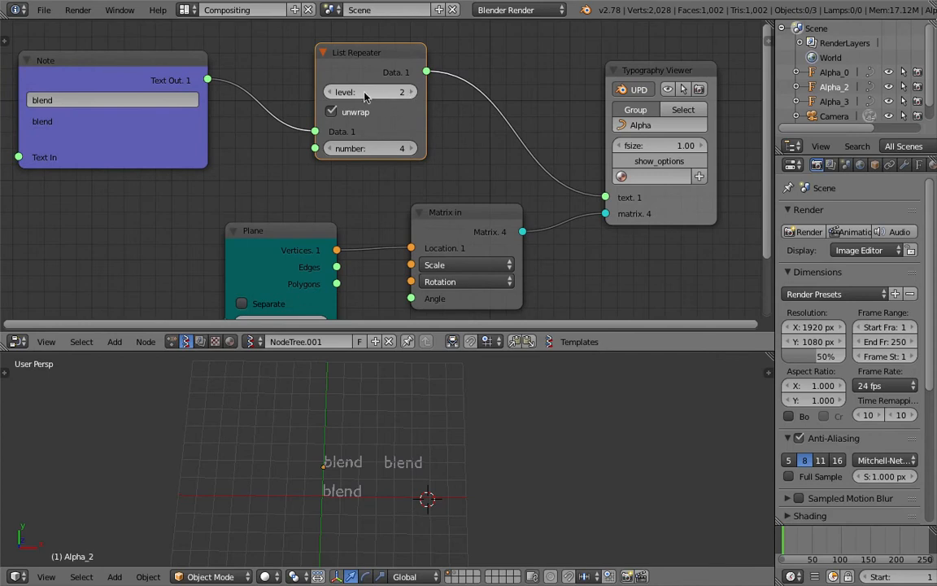
pyautogui.moveTo(379, 73); pyautogui.dragTo(361, 67)
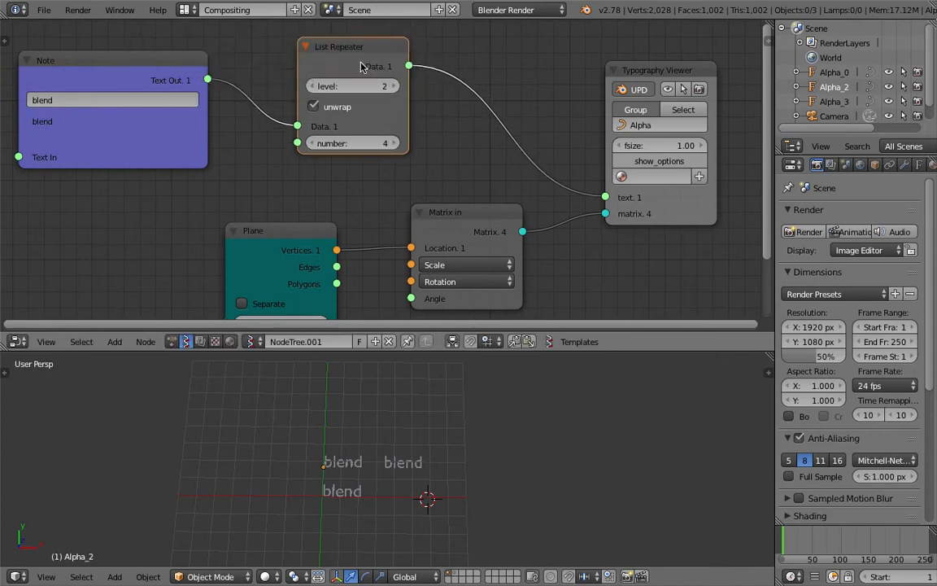
# Add a Stethoscope node and connect the List Repeater's Data output to it.
pyautogui.scroll(-1, 361, 66)
pyautogui.hotkey('shift', 'a')
pyautogui.click(423, 101)
pyautogui.write('ste')
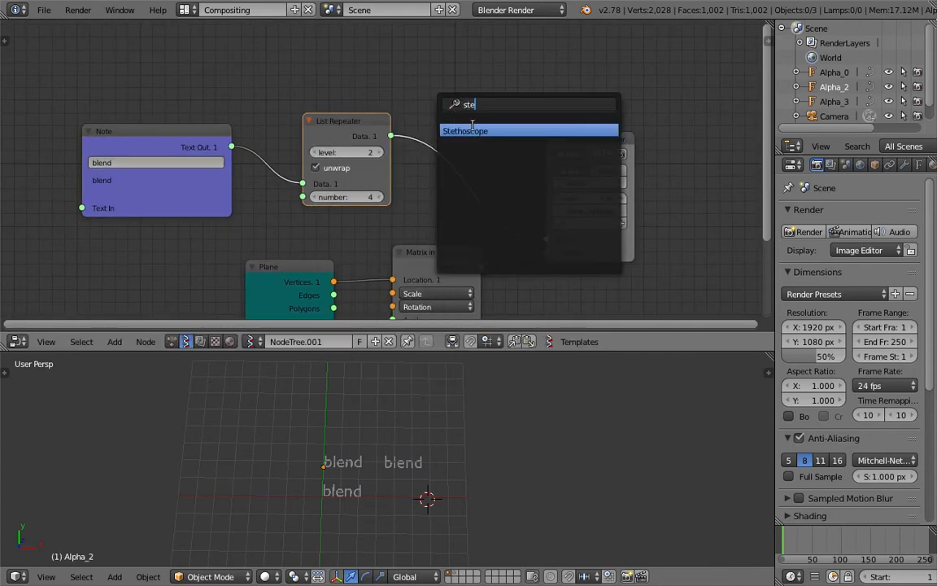
pyautogui.press('Return')
pyautogui.click(464, 79)
pyautogui.moveTo(391, 136); pyautogui.dragTo(465, 120)
# Examine the nested list of repeated words displayed beside the Stethoscope.
pyautogui.scroll(3, 355, 121)
pyautogui.moveTo(473, 96); pyautogui.dragTo(203, 176, button='middle')
pyautogui.scroll(4, 287, 153)
pyautogui.scroll(4, 329, 125)
pyautogui.moveTo(346, 116); pyautogui.dragTo(317, 209, button='middle')
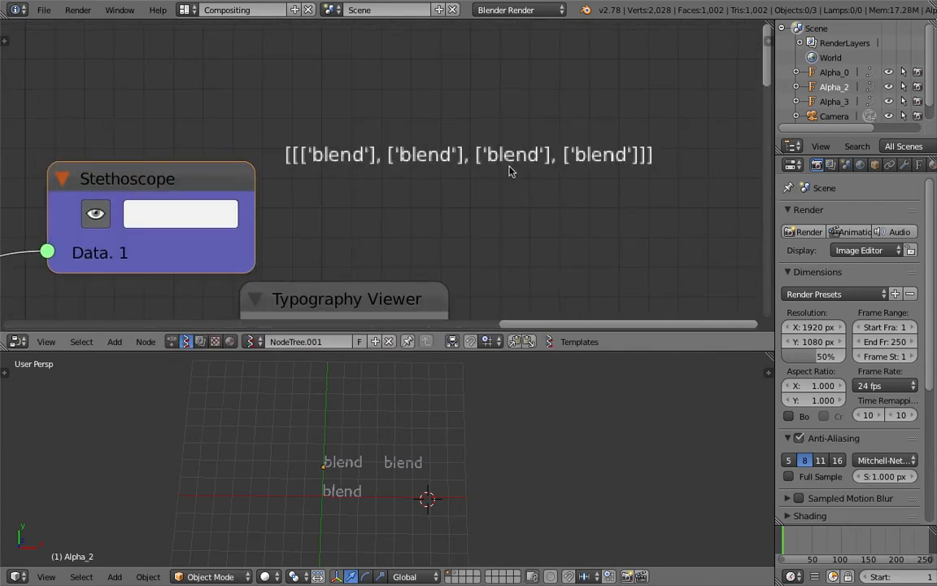
pyautogui.scroll(-5, 571, 170)
pyautogui.moveTo(255, 206); pyautogui.dragTo(485, 86, button='middle')
pyautogui.scroll(-3, 341, 169)
pyautogui.moveTo(334, 173); pyautogui.dragTo(450, 132, button='middle')
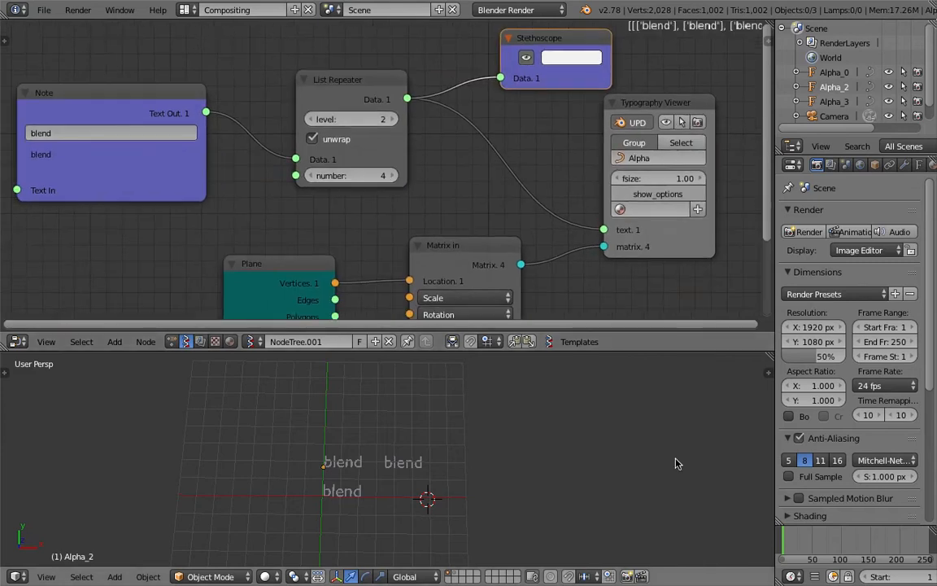
# Go to frame 29, check the individual text objects by selecting them, and enlarge the Outliner to list them all.
pyautogui.click(799, 539)
pyautogui.rightClick(367, 503)
pyautogui.rightClick(395, 468)
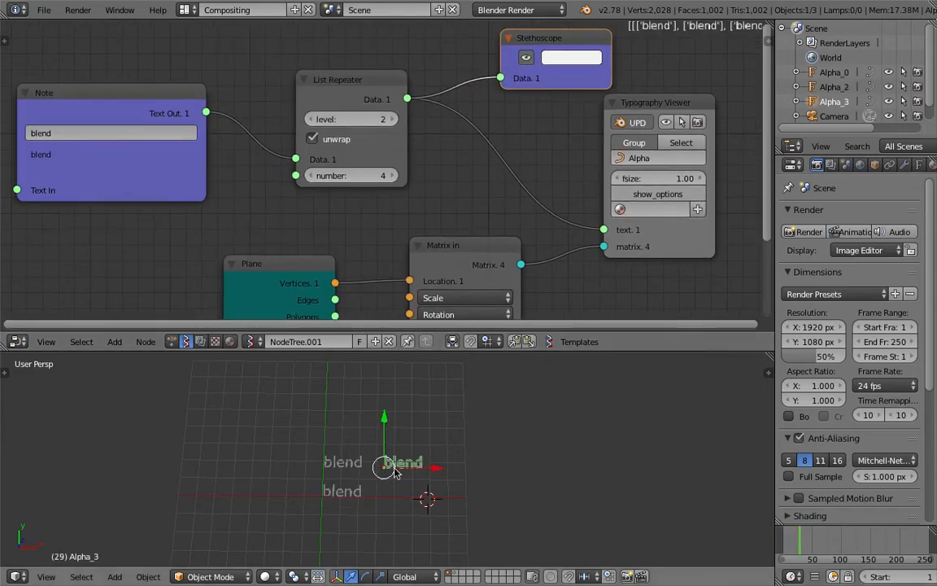
pyautogui.rightClick(344, 464)
pyautogui.rightClick(390, 466)
pyautogui.rightClick(364, 493)
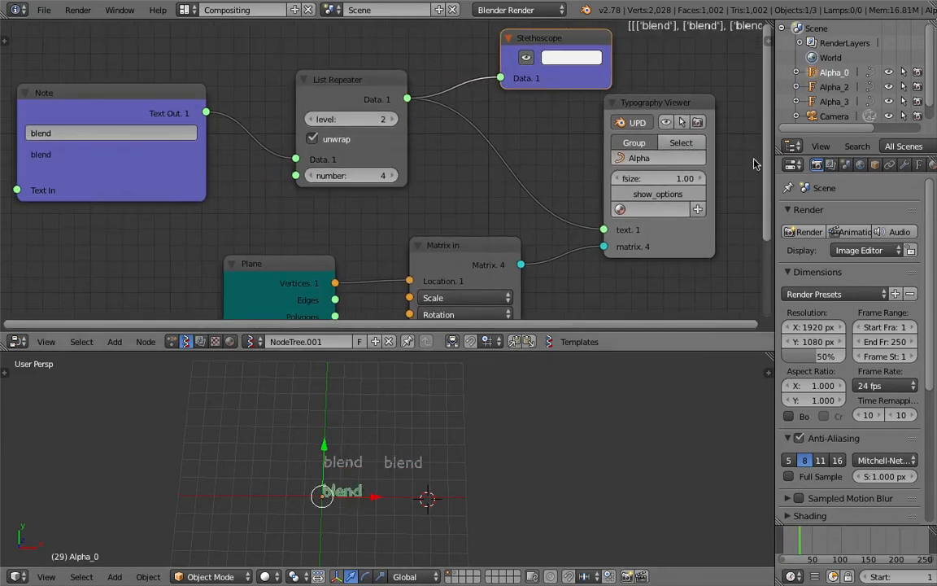
pyautogui.moveTo(830, 155); pyautogui.dragTo(842, 201)
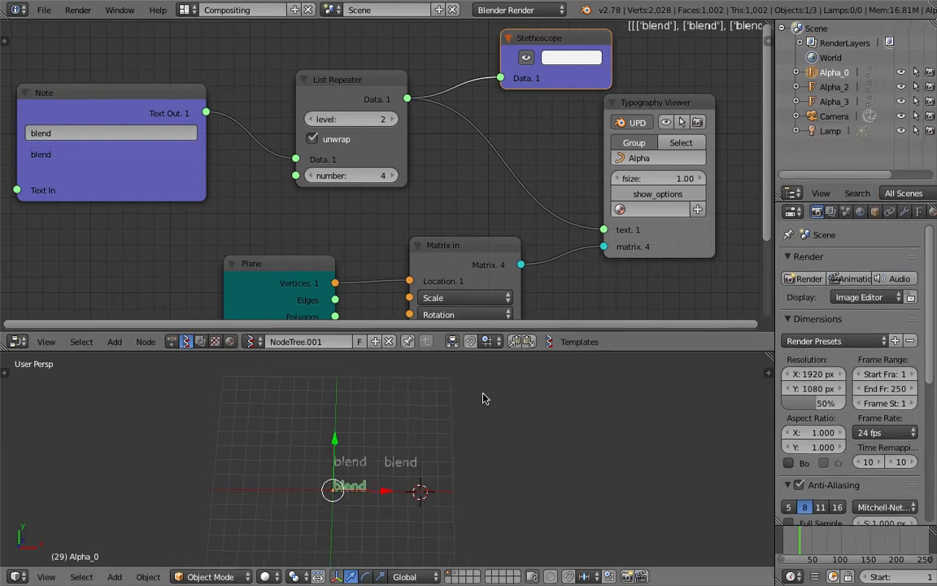
# Try a higher number on the List Repeater and return it to 4.
pyautogui.moveTo(308, 188); pyautogui.dragTo(312, 136, button='middle')
pyautogui.click(396, 125)
pyautogui.click(314, 124)
# Try the Plane's Separate option and switch it off again, keeping 2 vertices in X and Y.
pyautogui.moveTo(327, 303); pyautogui.dragTo(328, 231, button='middle')
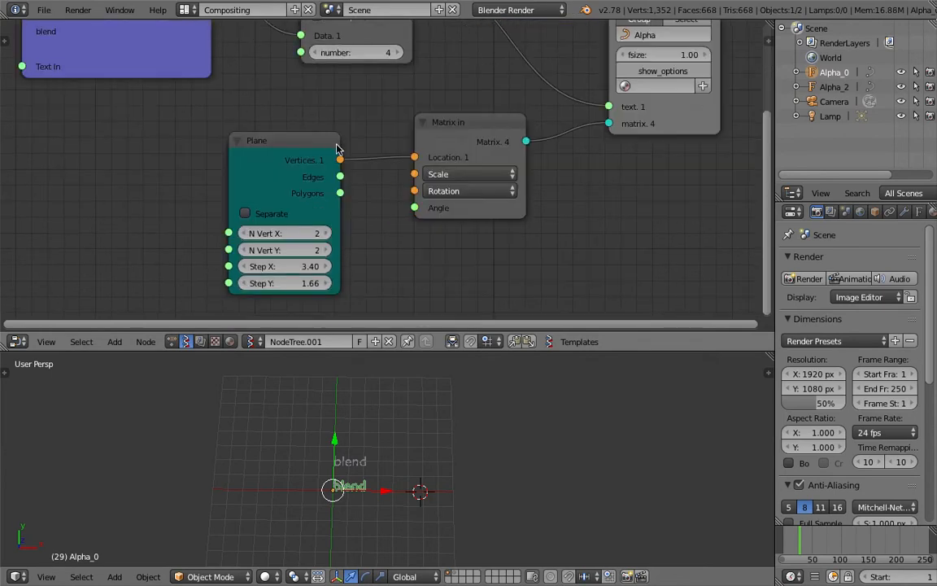
pyautogui.click(245, 234)
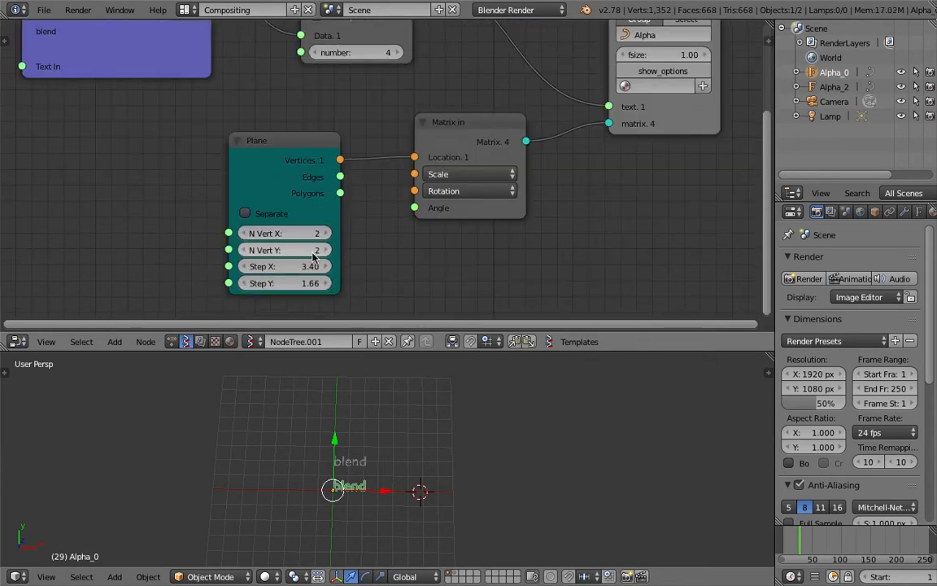
pyautogui.click(246, 251)
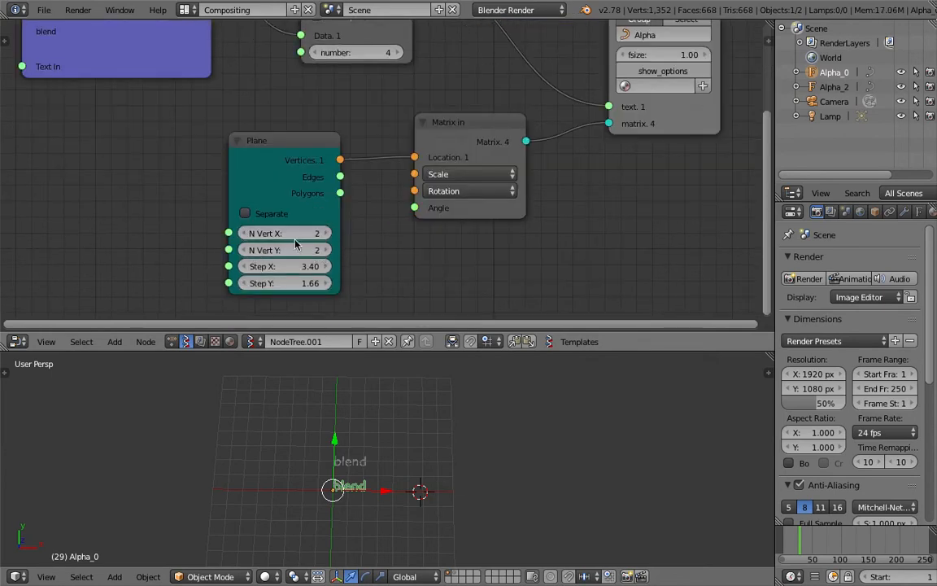
pyautogui.click(254, 215)
pyautogui.scroll(-2, 189, 193)
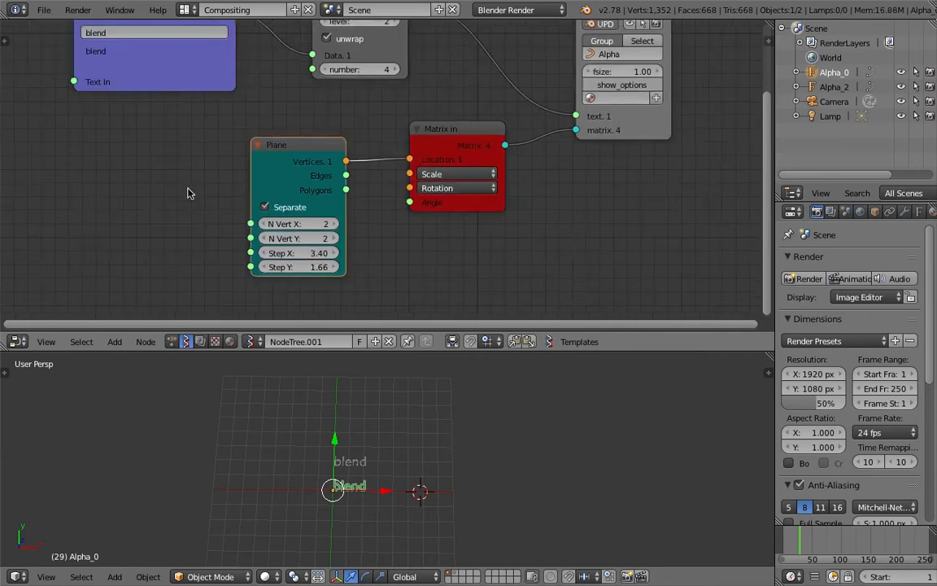
pyautogui.moveTo(191, 194); pyautogui.dragTo(196, 203, button='middle')
pyautogui.click(267, 216)
pyautogui.moveTo(198, 143); pyautogui.dragTo(217, 185, button='middle')
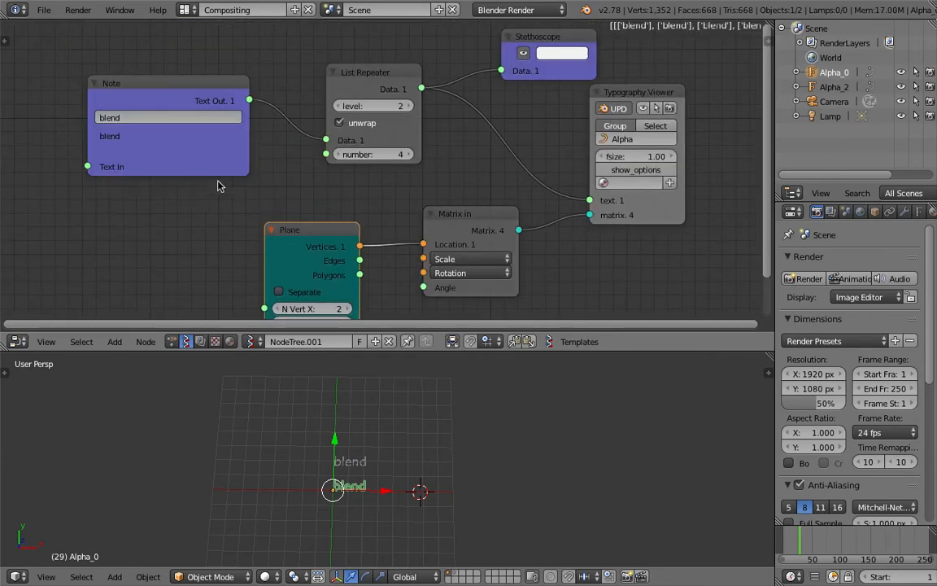
# Narrow the Note and rearrange the Note, List Repeater and Stethoscope to free space before the Typography Viewer.
pyautogui.moveTo(243, 161); pyautogui.dragTo(198, 161)
pyautogui.moveTo(159, 84); pyautogui.dragTo(88, 79)
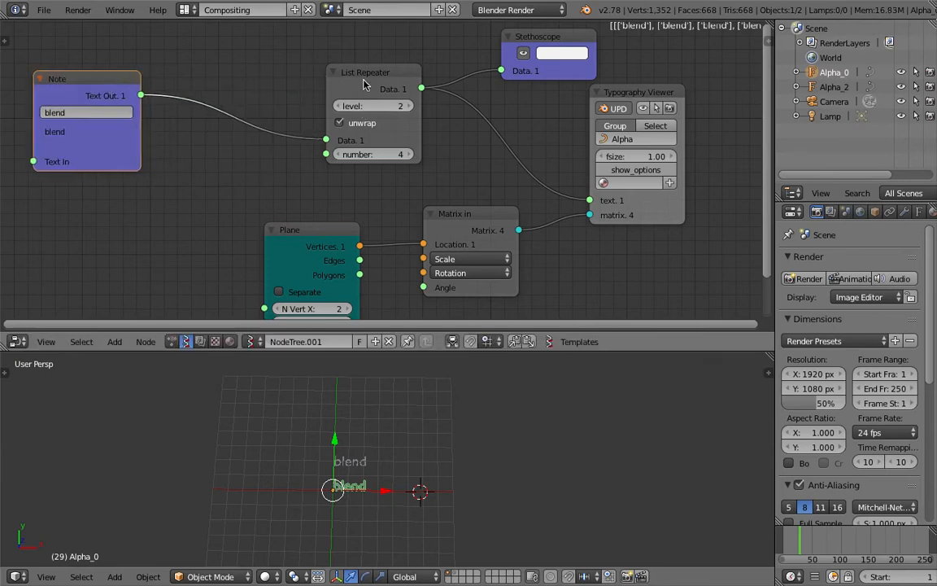
pyautogui.moveTo(381, 84); pyautogui.dragTo(246, 85)
pyautogui.moveTo(408, 84); pyautogui.dragTo(409, 105, button='middle')
pyautogui.moveTo(574, 98); pyautogui.dragTo(559, 63)
pyautogui.moveTo(435, 101); pyautogui.dragTo(397, 140, button='middle')
# Insert a List Join node into the link between the List Repeater and the Typography Viewer.
pyautogui.hotkey('shift', 'a')
pyautogui.click(423, 146)
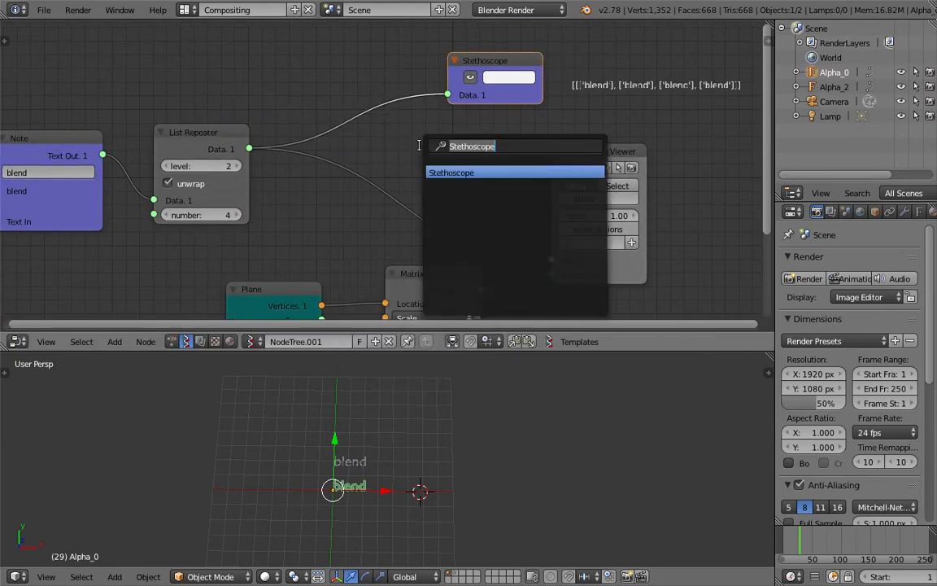
pyautogui.write('l jo')
pyautogui.press('Return')
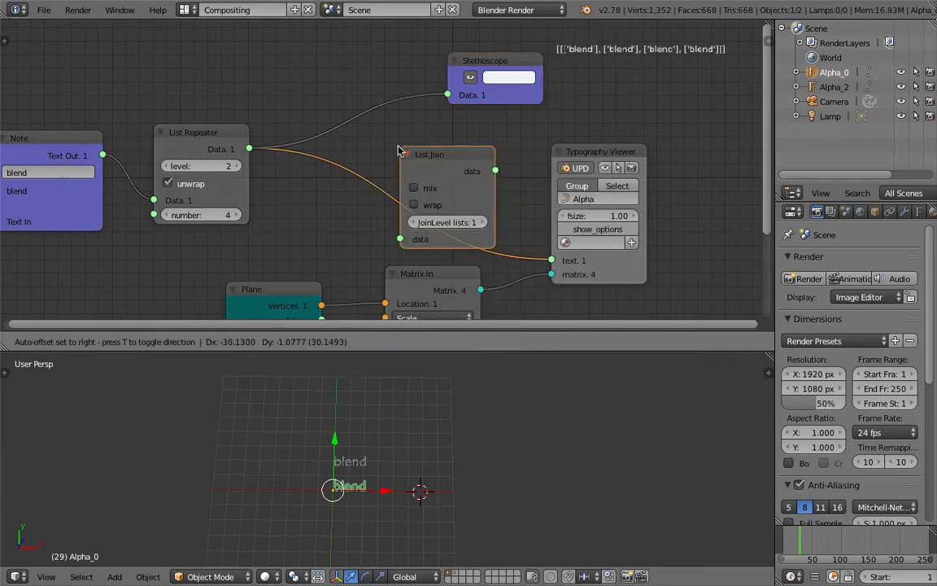
pyautogui.click(396, 150)
# Set the List Join's JoinLevel lists to 2 with wrap off, and move the node closer to the List Repeater.
pyautogui.click(430, 205)
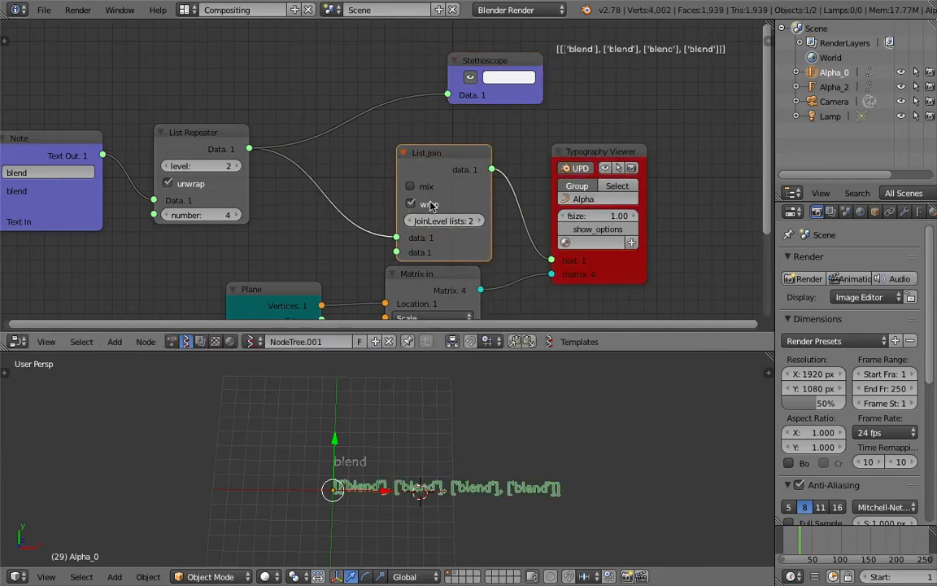
pyautogui.click(430, 204)
pyautogui.moveTo(443, 156); pyautogui.dragTo(403, 136)
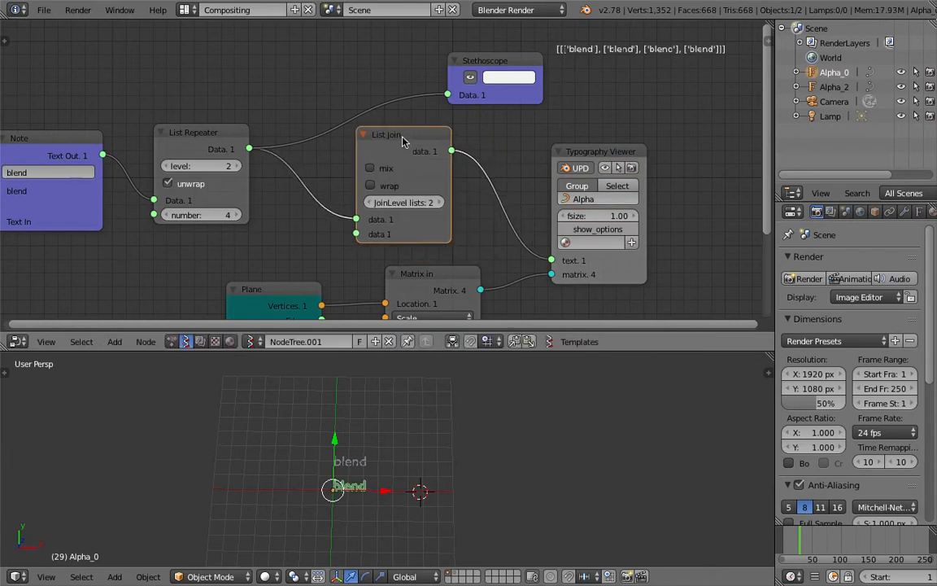
pyautogui.click(370, 202)
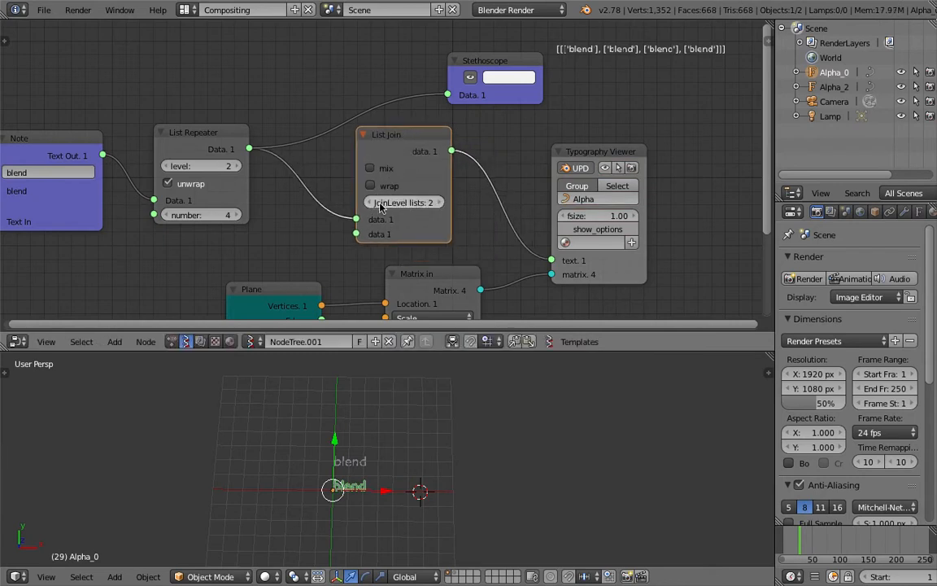
pyautogui.click(380, 205)
# Set the List Repeater's level to 1 and try a JoinLevel of 1 on the List Join before returning it to 2.
pyautogui.click(169, 166)
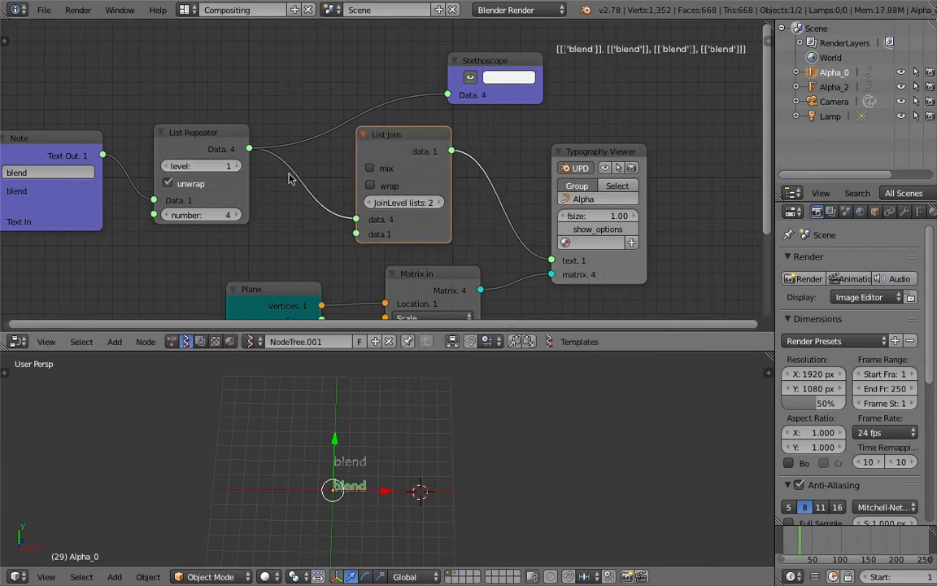
pyautogui.click(237, 166)
pyautogui.click(167, 168)
pyautogui.click(342, 188)
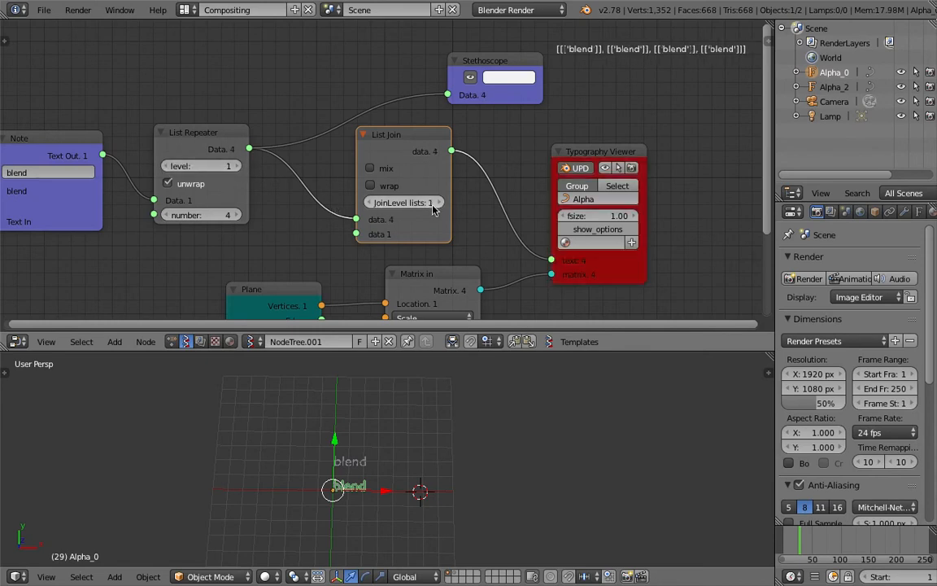
pyautogui.click(375, 187)
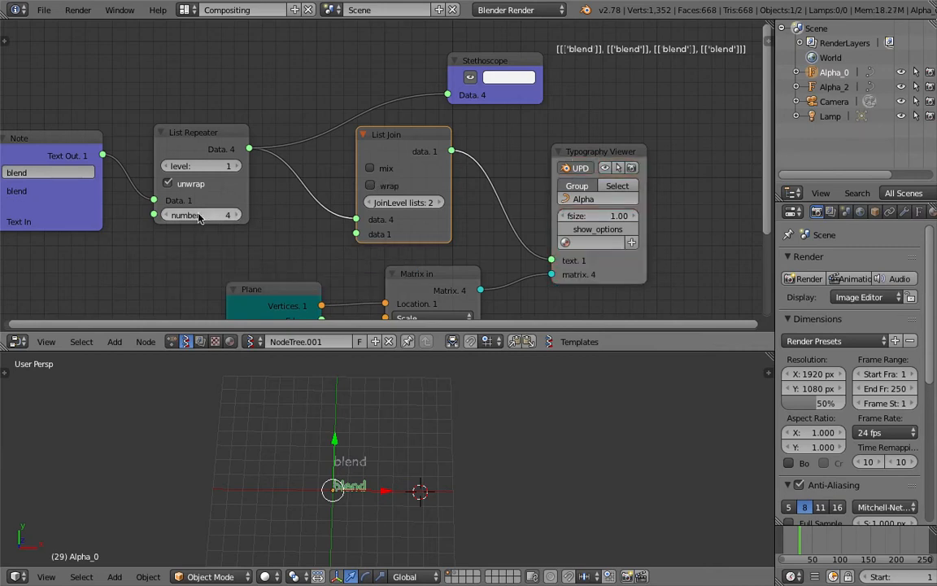
# Set the Plane's Step X to 4.51 and Step Y to 2.11.
pyautogui.scroll(-2, 389, 201)
pyautogui.moveTo(274, 214); pyautogui.dragTo(334, 177, button='middle')
pyautogui.scroll(-1, 300, 203)
pyautogui.moveTo(289, 224); pyautogui.dragTo(283, 171, button='middle')
pyautogui.moveTo(325, 264); pyautogui.dragTo(330, 276)
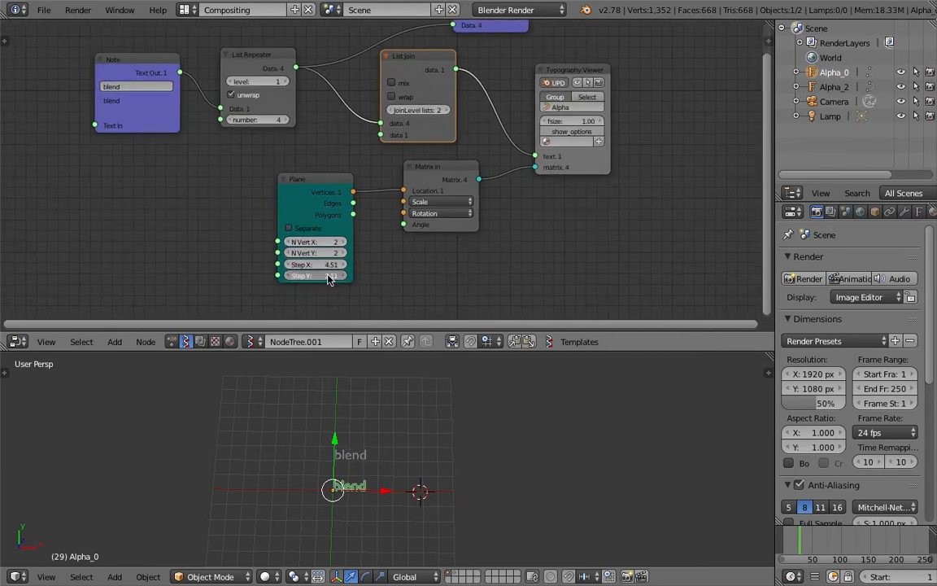
# Move the Note node farther from the List Repeater and examine the repeated text in the Stethoscope output.
pyautogui.moveTo(133, 122); pyautogui.dragTo(259, 163, button='middle')
pyautogui.scroll(4, 259, 163)
pyautogui.moveTo(168, 119); pyautogui.dragTo(115, 117)
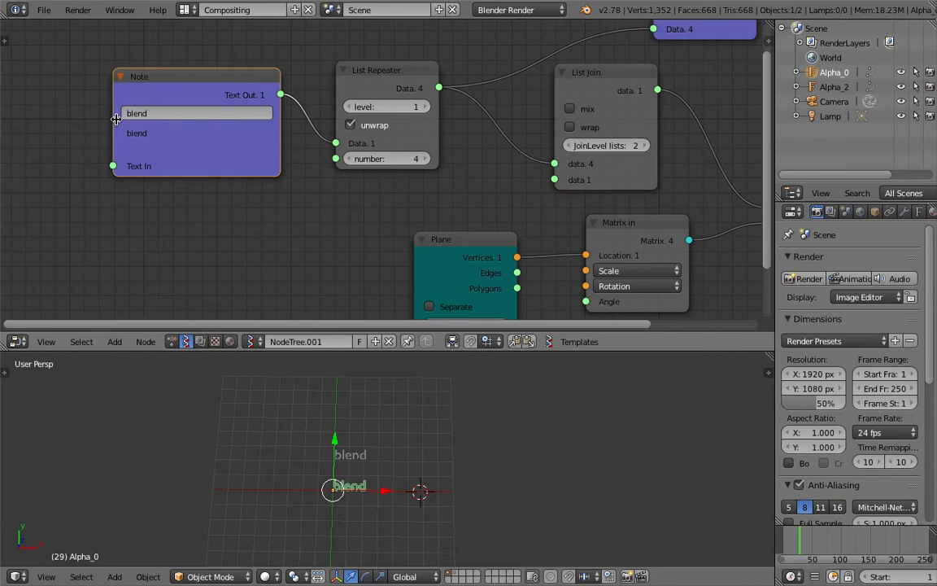
pyautogui.moveTo(199, 93); pyautogui.dragTo(158, 97)
pyautogui.moveTo(221, 105); pyautogui.dragTo(106, 179, button='middle')
pyautogui.moveTo(526, 107); pyautogui.dragTo(325, 136, button='middle')
pyautogui.scroll(4, 396, 113)
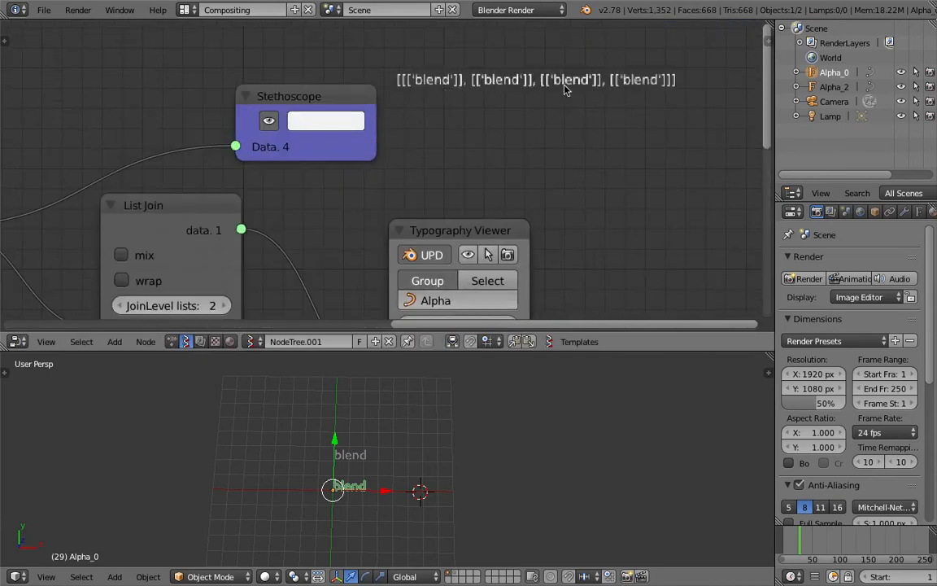
# Try the List Repeater with unwrap off, then turn unwrap back on and check the Stethoscope output.
pyautogui.scroll(-1, 568, 79)
pyautogui.moveTo(416, 142); pyautogui.dragTo(626, 130, button='middle')
pyautogui.scroll(-3, 626, 130)
pyautogui.moveTo(490, 129); pyautogui.dragTo(563, 93, button='middle')
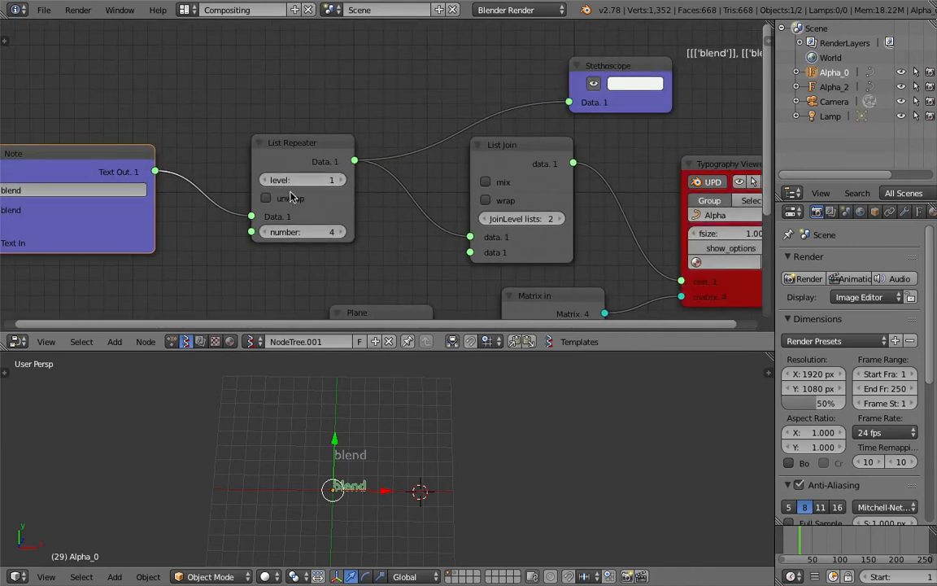
pyautogui.click(282, 201)
pyautogui.moveTo(411, 122); pyautogui.dragTo(221, 140, button='middle')
pyautogui.click(76, 216)
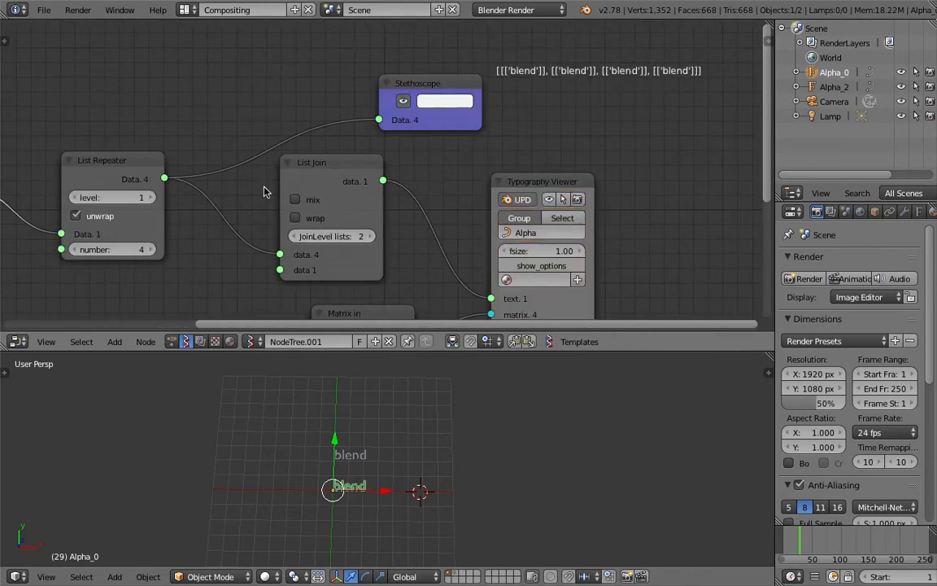
# Connect the List Join output to the Stethoscope instead of the List Repeater and examine the joined list.
pyautogui.moveTo(382, 180); pyautogui.dragTo(444, 123)
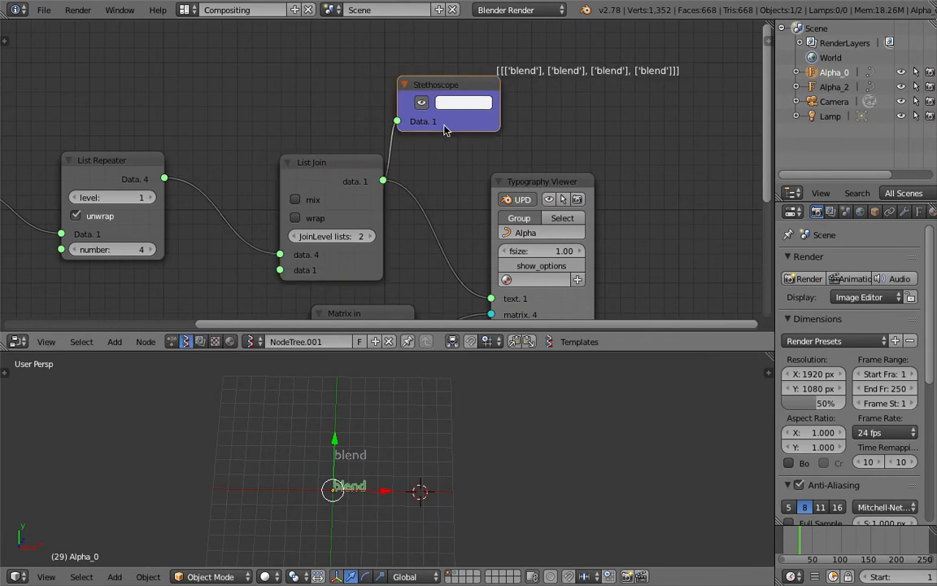
pyautogui.moveTo(633, 79); pyautogui.dragTo(505, 120, button='middle')
pyautogui.scroll(3, 476, 139)
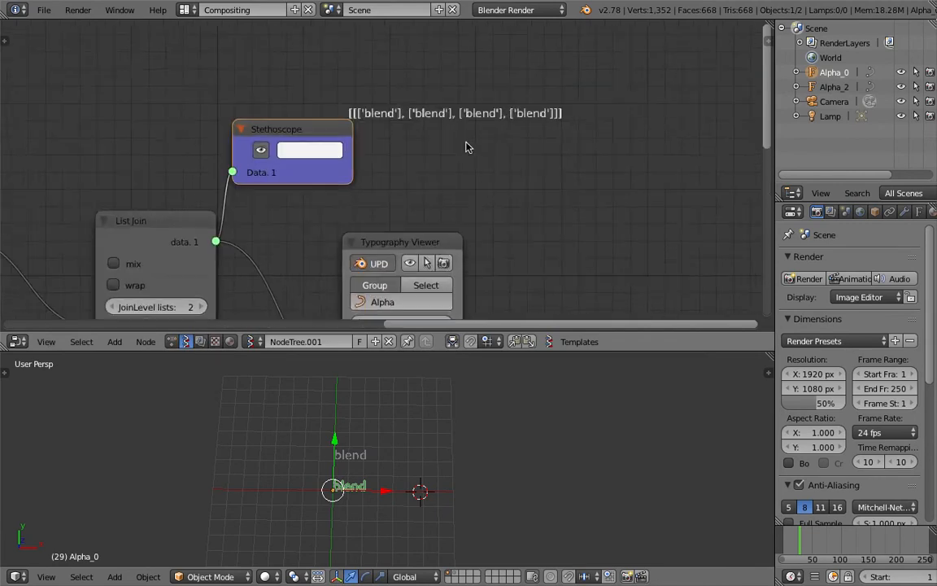
pyautogui.scroll(-1, 358, 186)
pyautogui.moveTo(342, 181); pyautogui.dragTo(447, 110, button='middle')
# Try the List Join's wrap and mix options and a different JoinLevel before returning to JoinLevel 2 with both options off.
pyautogui.click(241, 218)
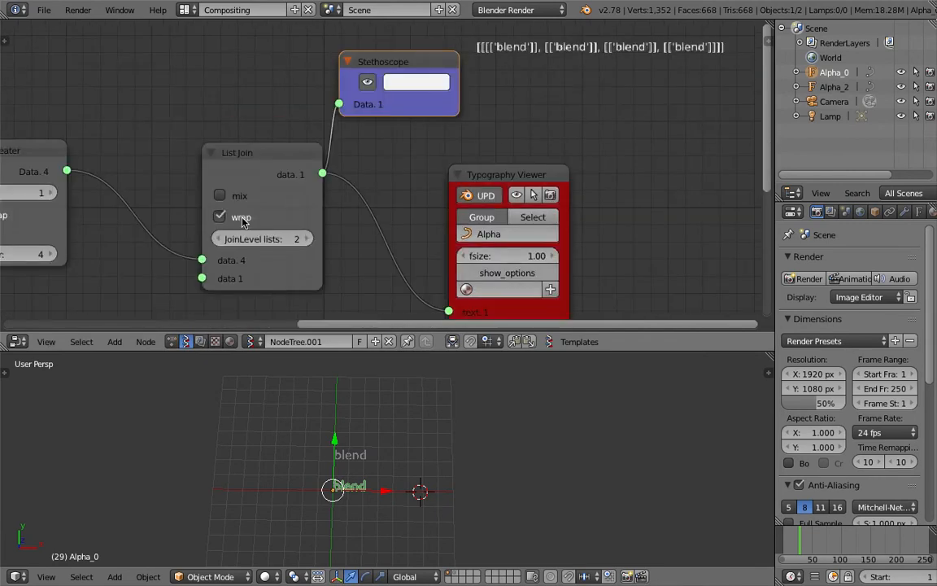
pyautogui.click(241, 218)
pyautogui.click(249, 198)
pyautogui.keyDown('ctrl'); pyautogui.scroll(-1, 243, 241); pyautogui.keyUp('ctrl')
pyautogui.keyDown('ctrl'); pyautogui.scroll(1, 298, 241); pyautogui.keyUp('ctrl')
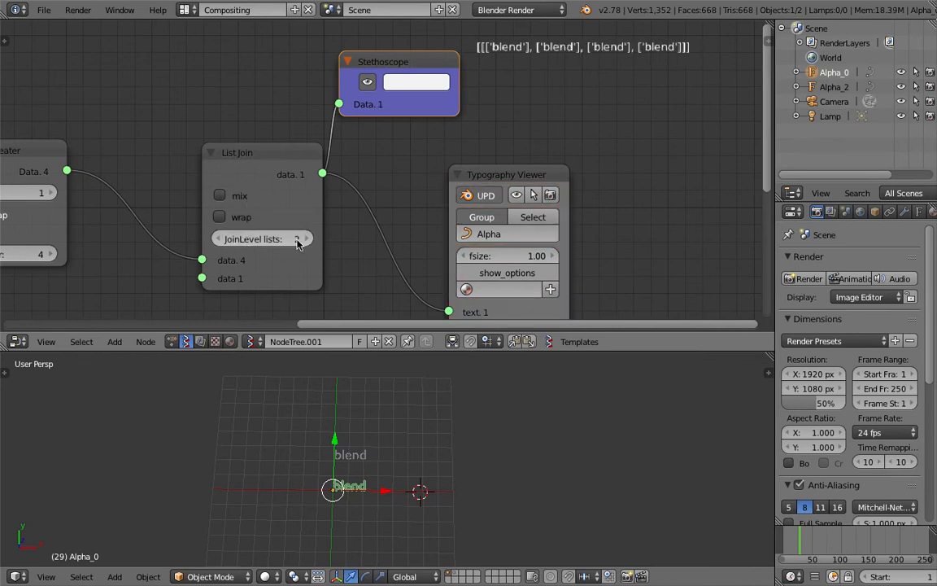
# Change the Note's text to "apple".
pyautogui.scroll(-4, 252, 244)
pyautogui.moveTo(309, 282); pyautogui.dragTo(336, 205, button='middle')
pyautogui.moveTo(343, 124); pyautogui.dragTo(511, 132, button='middle')
pyautogui.moveTo(195, 141); pyautogui.dragTo(373, 143, button='middle')
pyautogui.click(325, 127)
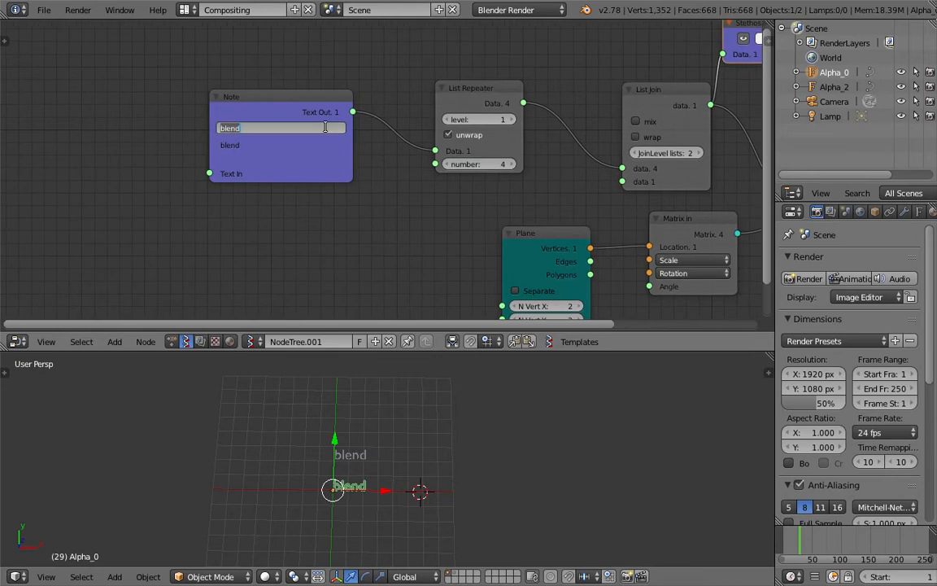
pyautogui.write('apple')
pyautogui.press('Return')
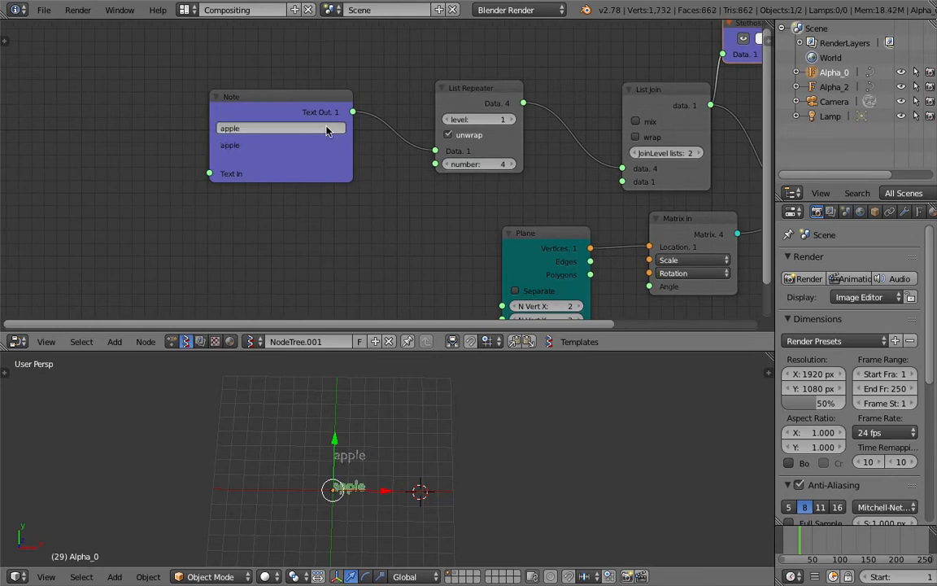
# Try N Vert X and Y of 3 on the Plane before returning both to 2, and set Step X to 5.20 and Step Y to 2.59.
pyautogui.scroll(3, 356, 476)
pyautogui.moveTo(481, 257); pyautogui.dragTo(247, 134, button='middle')
pyautogui.click(347, 186)
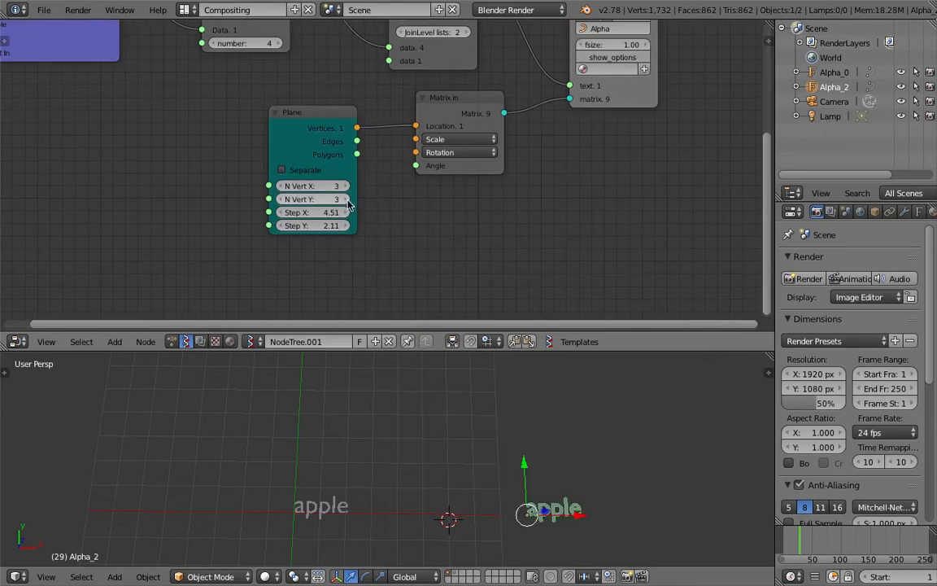
pyautogui.moveTo(295, 186); pyautogui.dragTo(322, 214)
pyautogui.moveTo(317, 226); pyautogui.dragTo(350, 227)
# Make more room for the Typography Viewer node and save the file.
pyautogui.moveTo(614, 130); pyautogui.dragTo(509, 199, button='middle')
pyautogui.moveTo(527, 114); pyautogui.dragTo(627, 136)
pyautogui.hotkey('ctrl', 's')
pyautogui.click(554, 131)
# Show the Typography Viewer's extra options, with fsize at 1.48 and horizontal alignment set to CENTER.
pyautogui.click(532, 128)
pyautogui.moveTo(618, 244); pyautogui.dragTo(610, 231, button='middle')
pyautogui.click(561, 267)
pyautogui.click(574, 238)
pyautogui.moveTo(444, 437); pyautogui.dragTo(410, 436, button='middle')
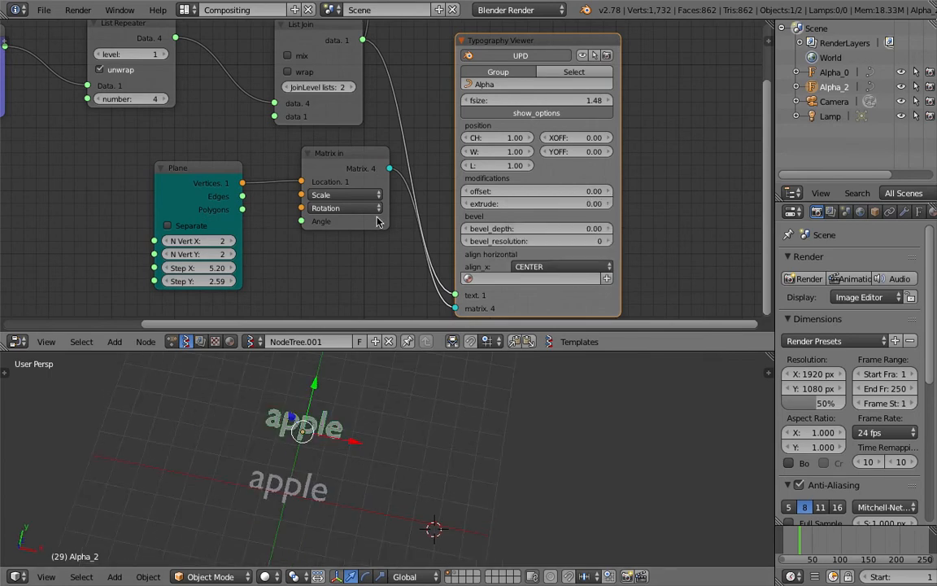
# Reposition the Matrix in node beside the Plane, keep it linked to the Typography Viewer's matrix input, and save the file.
pyautogui.moveTo(374, 217); pyautogui.dragTo(460, 228, button='middle')
pyautogui.moveTo(442, 161); pyautogui.dragTo(428, 180)
pyautogui.moveTo(441, 208); pyautogui.dragTo(442, 183, button='middle')
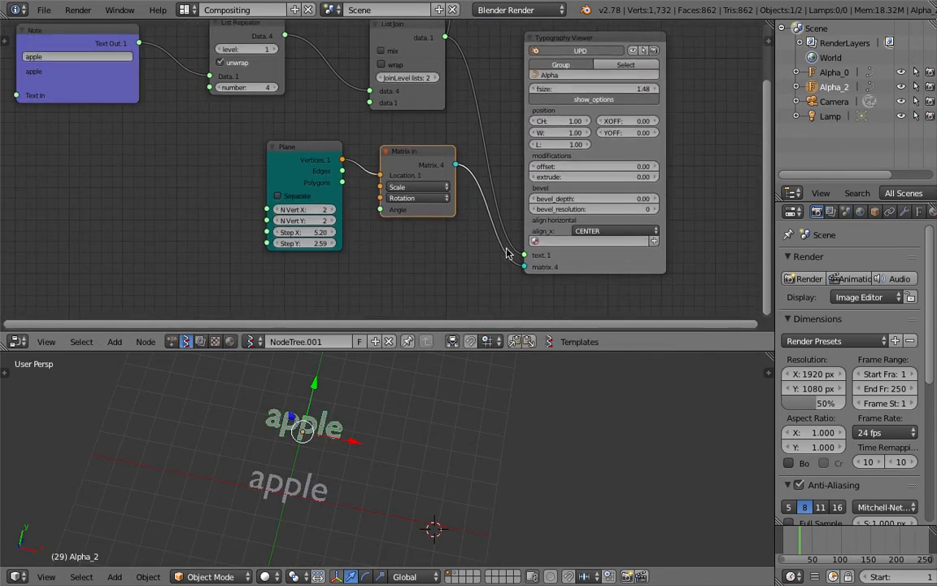
pyautogui.moveTo(482, 152)
pyautogui.keyDown('ctrl'); pyautogui.mouseDown()
pyautogui.moveTo(458, 171)
pyautogui.moveTo(524, 267)
pyautogui.mouseUp(); pyautogui.keyUp('ctrl')
pyautogui.moveTo(487, 128); pyautogui.dragTo(426, 224, button='middle')
pyautogui.hotkey('ctrl', 's')
pyautogui.click(424, 232)
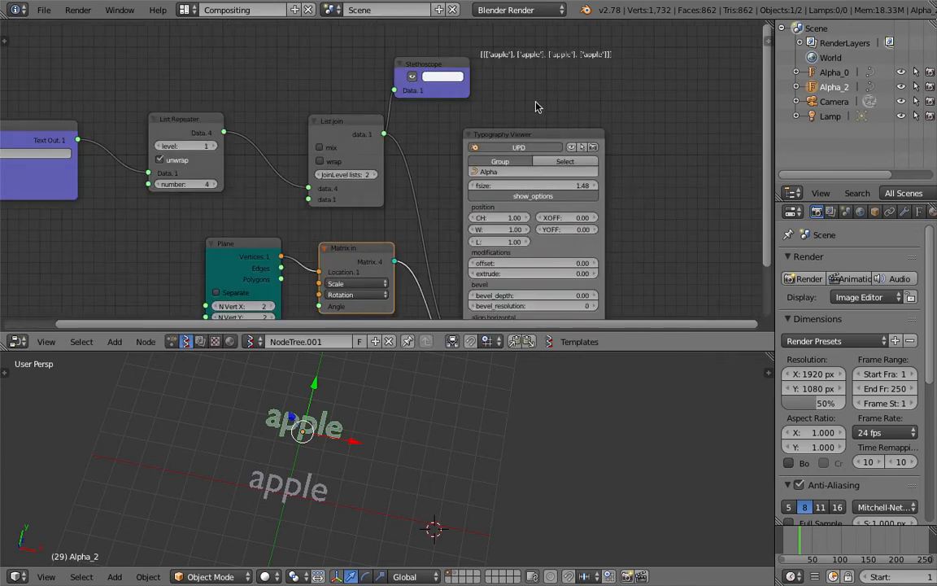
# Add a List Length node near the Stethoscope and connect the List Join output to its Data input.
pyautogui.press('space')
pyautogui.write('len')
pyautogui.press('Return')
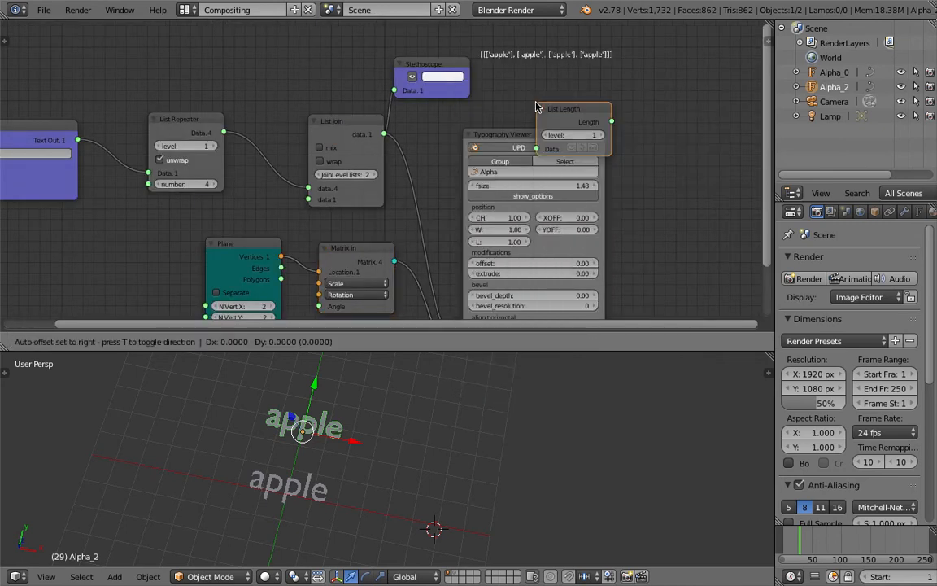
pyautogui.click(517, 61)
pyautogui.moveTo(383, 133); pyautogui.dragTo(515, 109)
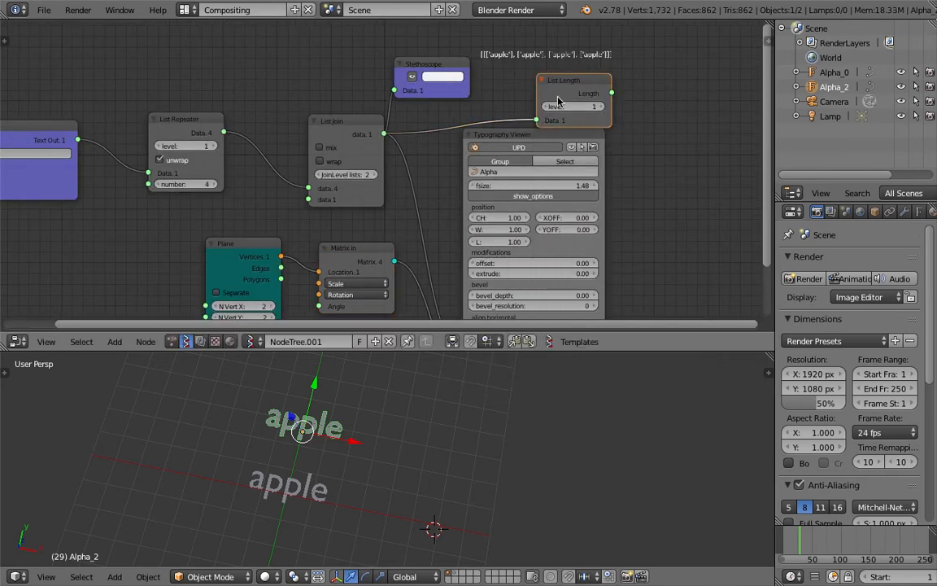
pyautogui.moveTo(551, 85); pyautogui.dragTo(490, 106, button='middle')
pyautogui.hotkey('shift', 'a')
pyautogui.click(614, 99)
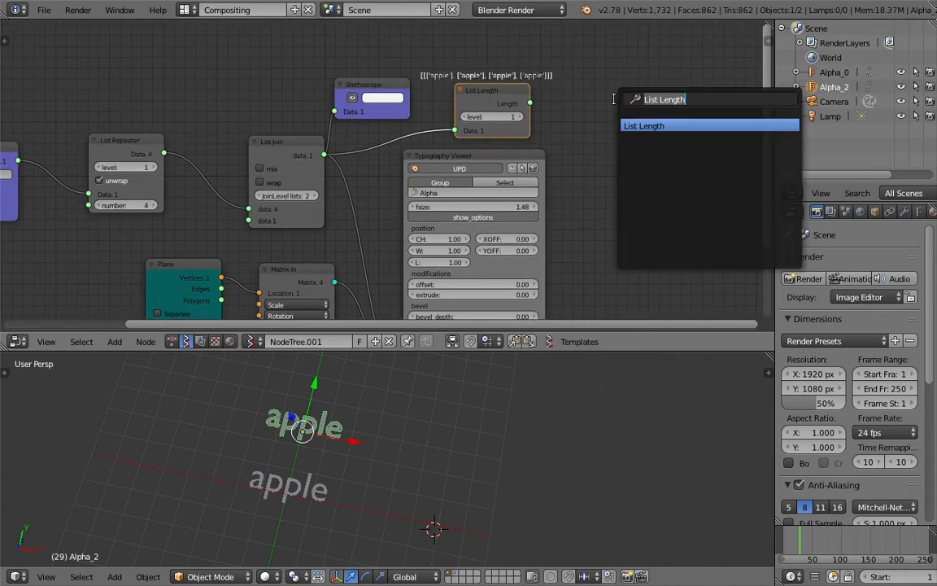
pyautogui.press('Escape')
# Duplicate the Stethoscope, place the copy beyond the List Length node and connect the Length output to it.
pyautogui.click(354, 88)
pyautogui.hotkey('shift', 'd')
pyautogui.click(626, 92)
pyautogui.moveTo(531, 104); pyautogui.dragTo(610, 115)
# Examine the list length in the new Stethoscope and save over the existing file.
pyautogui.moveTo(607, 79); pyautogui.dragTo(485, 92, button='middle')
pyautogui.scroll(4, 485, 92)
pyautogui.scroll(-3, 638, 109)
pyautogui.moveTo(342, 241); pyautogui.dragTo(486, 191, button='middle')
pyautogui.hotkey('ctrl', 's')
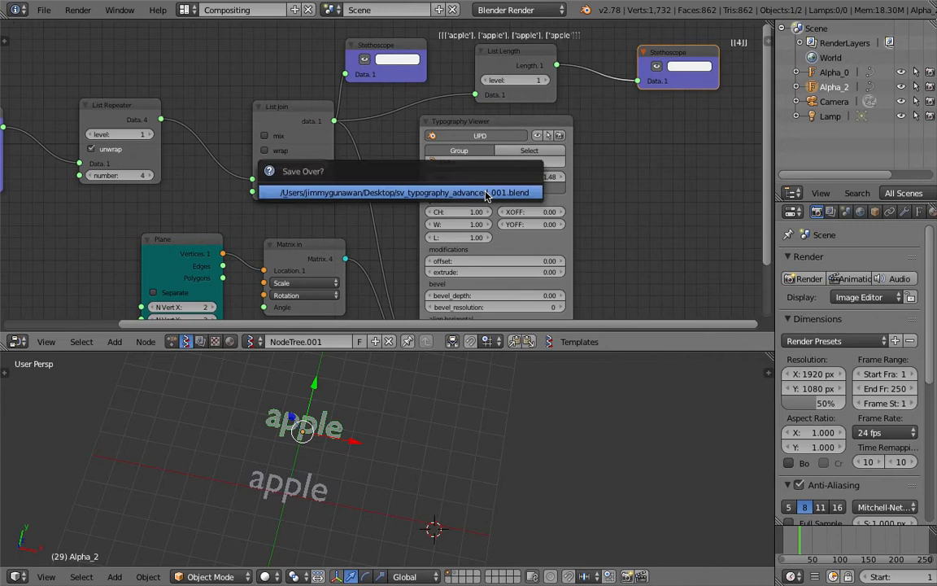
pyautogui.click(485, 195)
# Move the Note node away from the List Repeater and change its text to "apple banana mango pineapple".
pyautogui.moveTo(286, 146); pyautogui.dragTo(426, 139, button='middle')
pyautogui.moveTo(186, 112); pyautogui.dragTo(291, 117, button='middle')
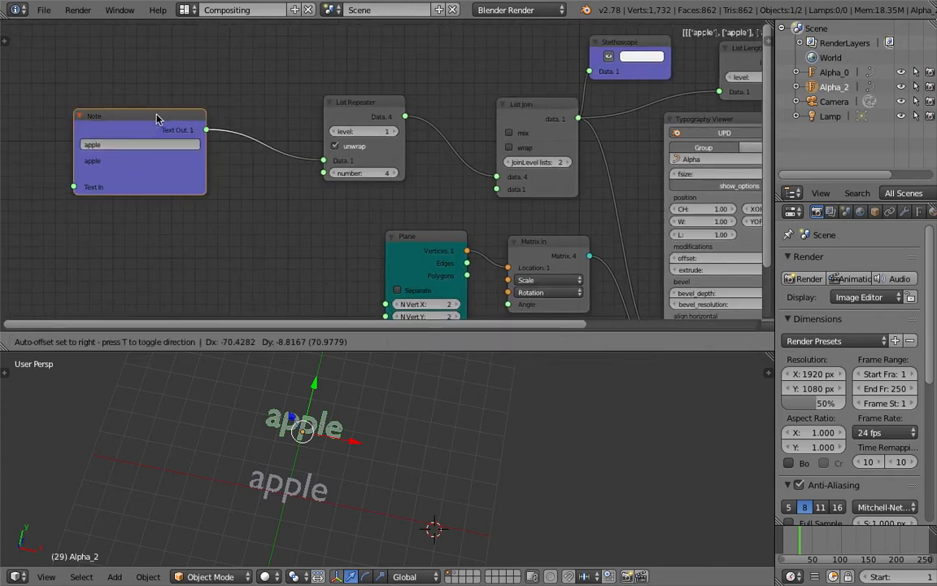
pyautogui.moveTo(203, 111); pyautogui.dragTo(159, 115)
pyautogui.moveTo(203, 141); pyautogui.dragTo(315, 116, button='middle')
pyautogui.click(278, 119)
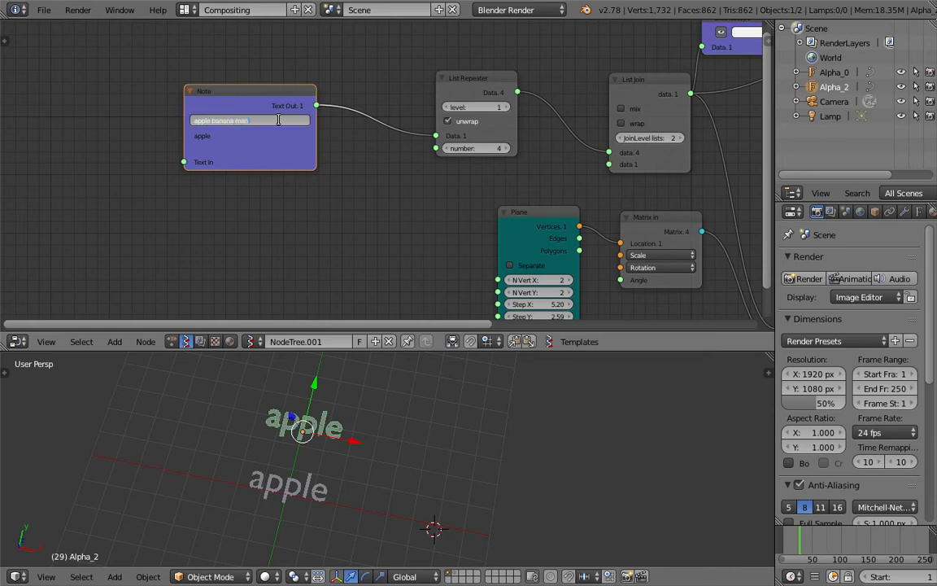
pyautogui.write('ple')
pyautogui.press('Return')
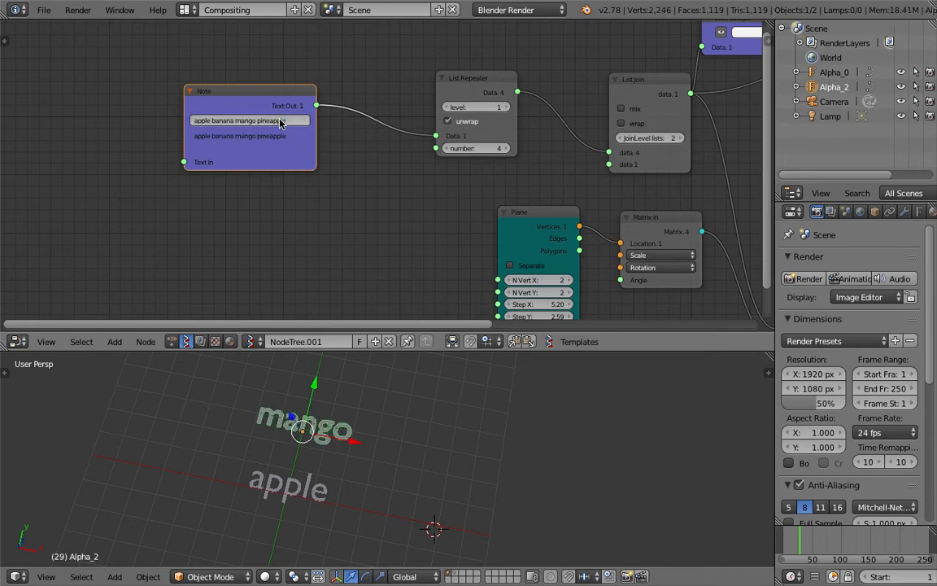
# Set the List Repeater's number to 2 and move the node closer to the Note.
pyautogui.moveTo(385, 401); pyautogui.dragTo(435, 414, button='middle')
pyautogui.moveTo(307, 180); pyautogui.dragTo(213, 143, button='middle')
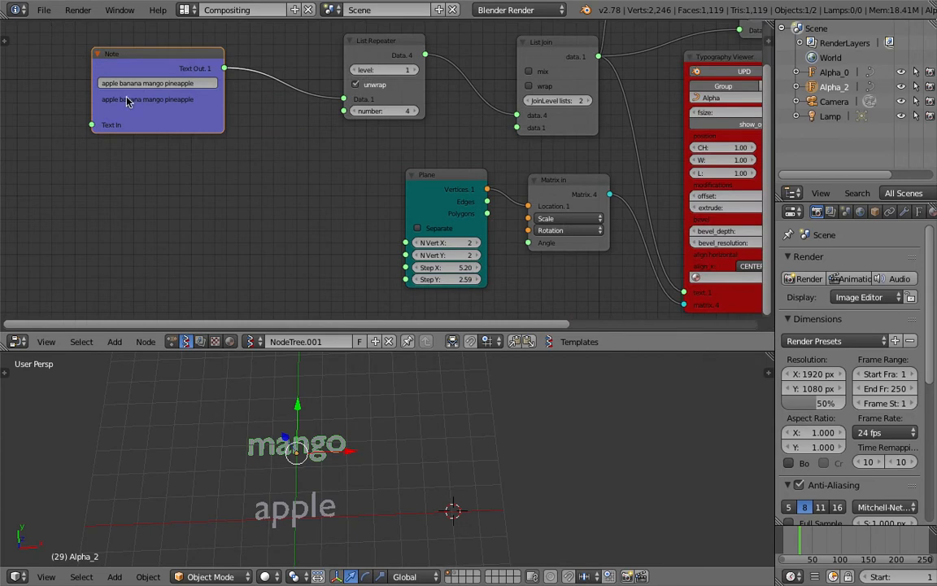
pyautogui.scroll(-2, 274, 175)
pyautogui.moveTo(275, 175); pyautogui.dragTo(200, 165, button='middle')
pyautogui.scroll(2, 280, 131)
pyautogui.click(275, 106)
pyautogui.click(275, 106)
pyautogui.moveTo(299, 46); pyautogui.dragTo(260, 49)
pyautogui.moveTo(320, 79); pyautogui.dragTo(302, 116, button='middle')
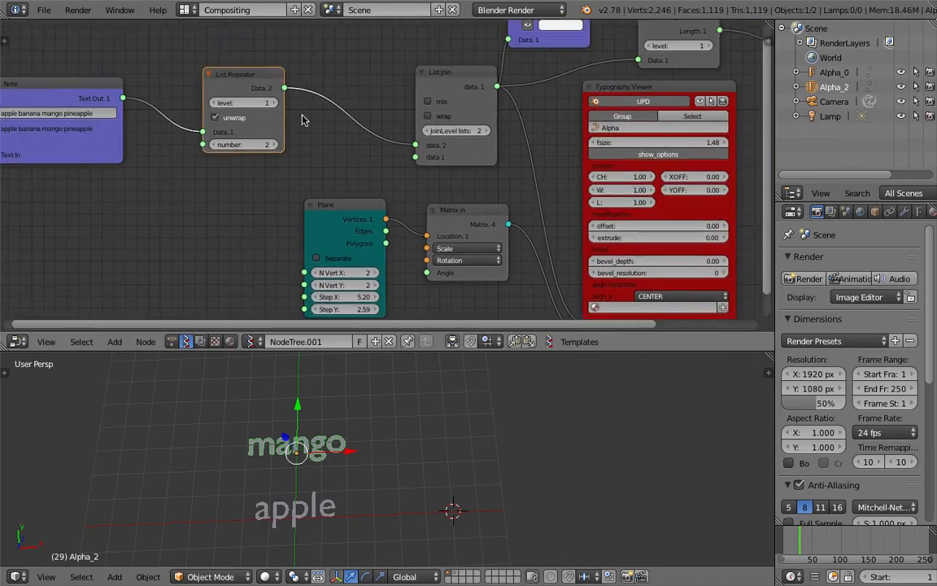
# Try the List Repeater without unwrap on the four-word text, then turn unwrap back on.
pyautogui.moveTo(217, 130); pyautogui.dragTo(266, 135, button='middle')
pyautogui.scroll(3, 226, 162)
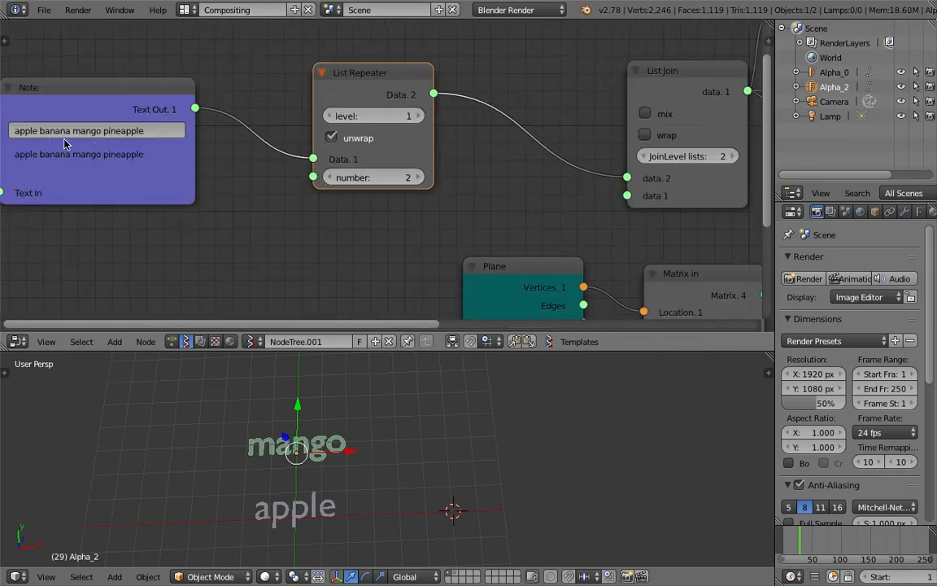
pyautogui.scroll(-1, 222, 167)
pyautogui.moveTo(283, 205); pyautogui.dragTo(247, 204, button='middle')
pyautogui.click(301, 139)
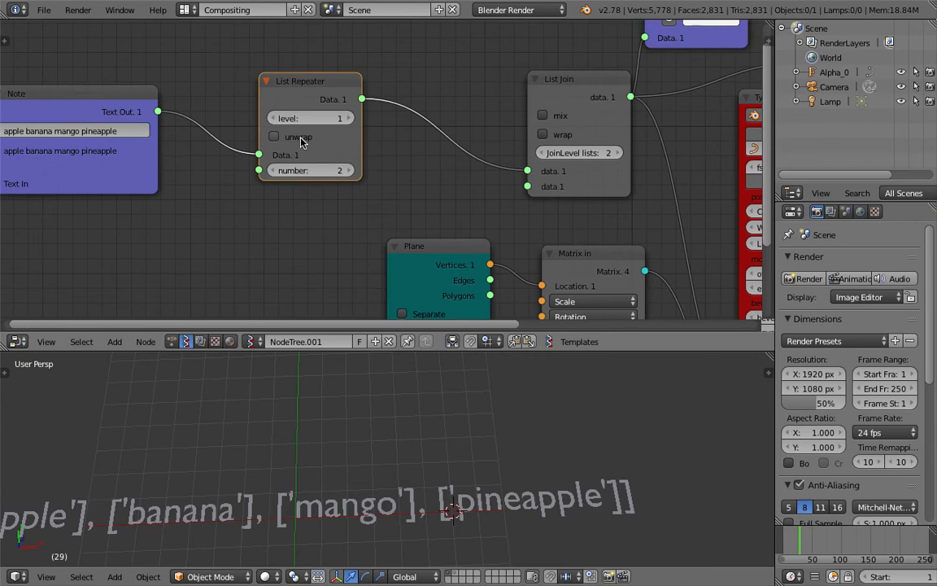
pyautogui.click(274, 137)
# Save over the existing file and widen the view of the text objects.
pyautogui.scroll(-1, 259, 122)
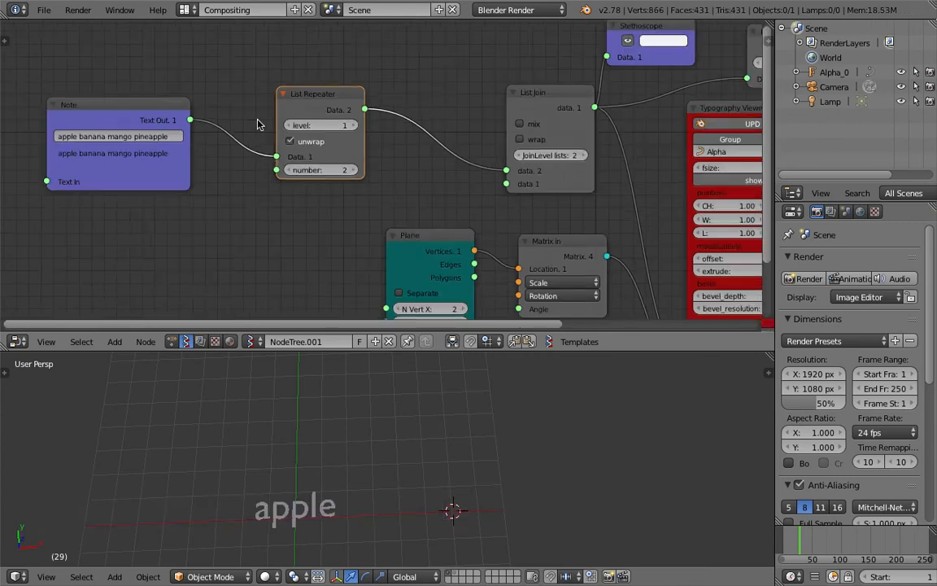
pyautogui.hotkey('ctrl', 's')
pyautogui.click(306, 154)
pyautogui.scroll(-1, 308, 156)
pyautogui.scroll(-4, 378, 404)
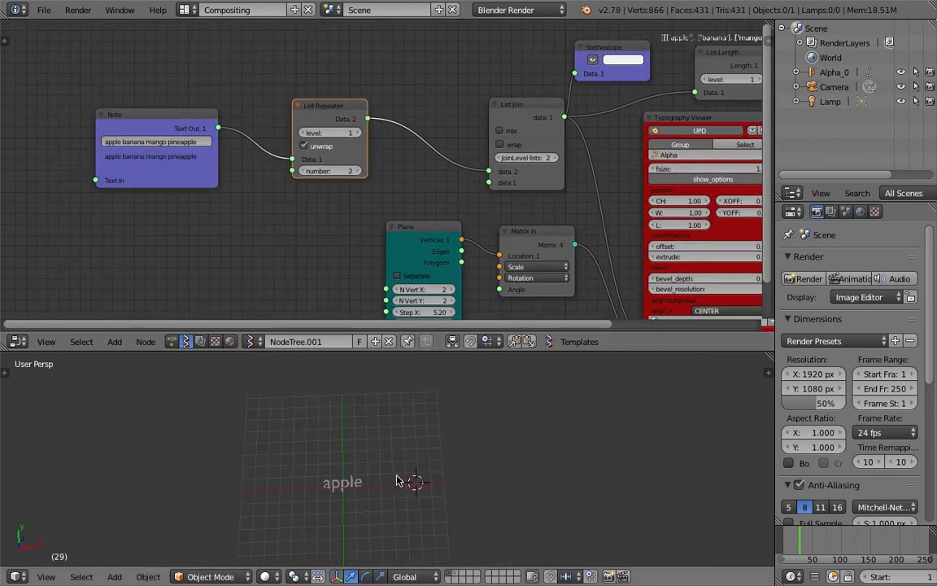
# Try List Repeater levels from 2 to 4 and compare the resulting text.
pyautogui.click(358, 132)
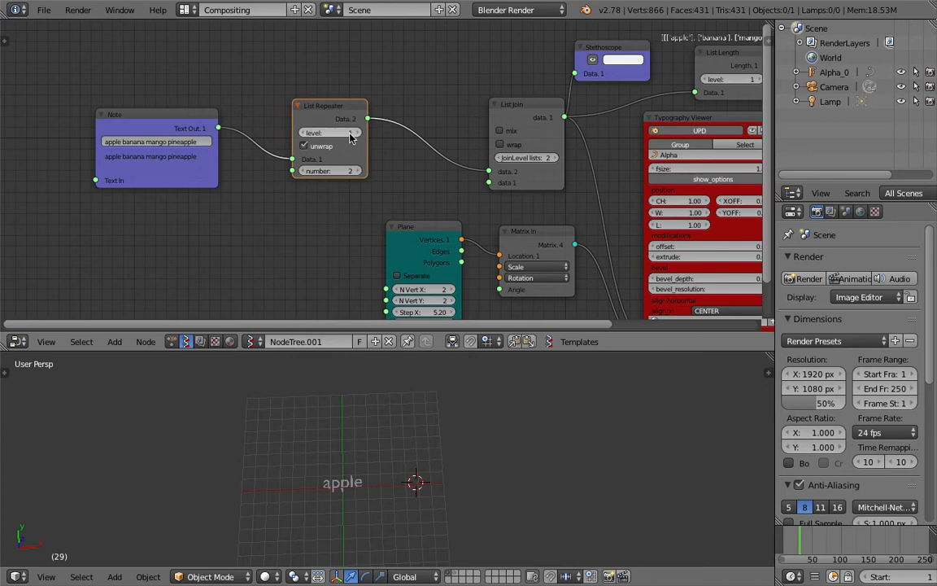
pyautogui.click(359, 132)
pyautogui.click(358, 132)
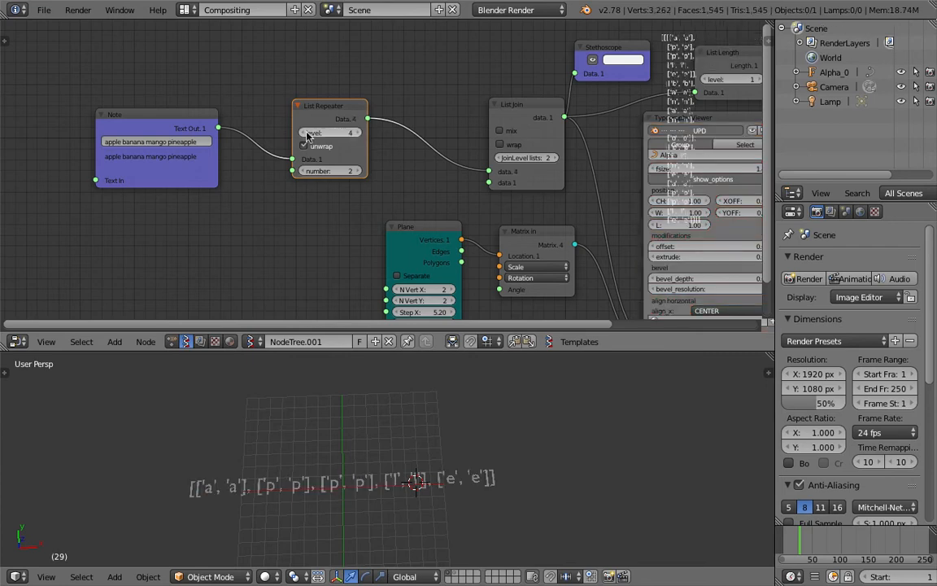
pyautogui.click(307, 133)
pyautogui.click(306, 134)
pyautogui.click(358, 133)
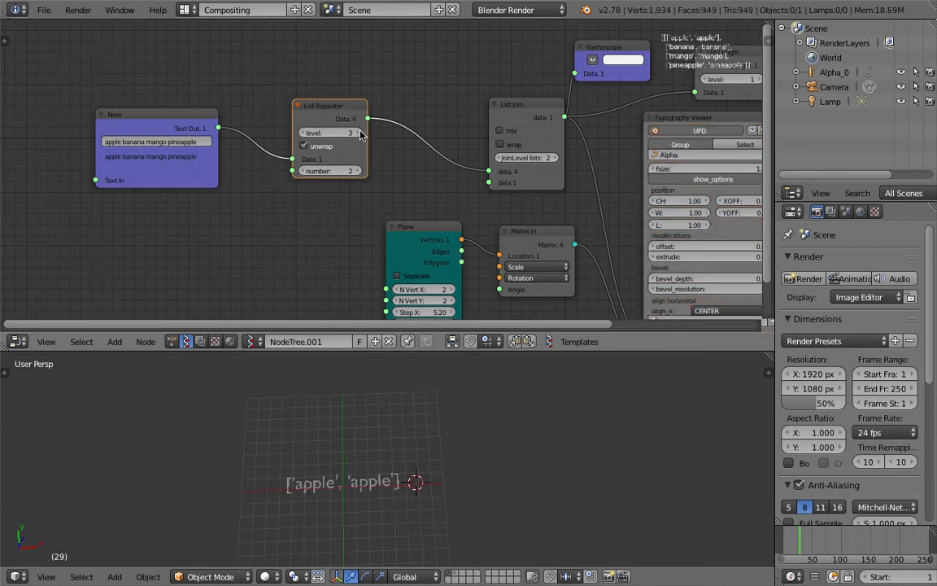
pyautogui.click(359, 133)
# Save the file with the List Repeater at level 4.
pyautogui.scroll(2, 430, 496)
pyautogui.hotkey('ctrl', 's')
pyautogui.click(431, 496)
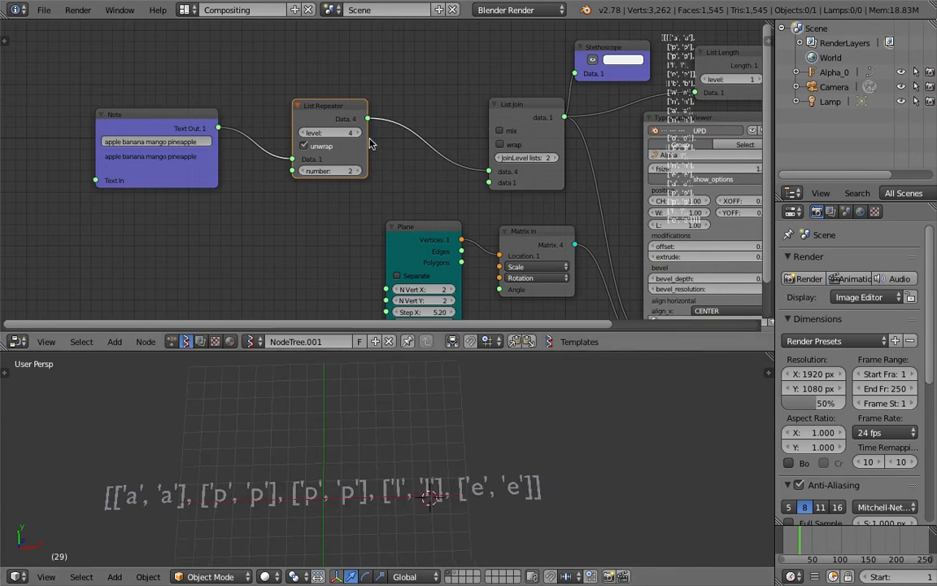
# Set the List Repeater's level to 2 and move the node slightly closer to the Note.
pyautogui.click(354, 132)
pyautogui.click(306, 134)
pyautogui.click(306, 133)
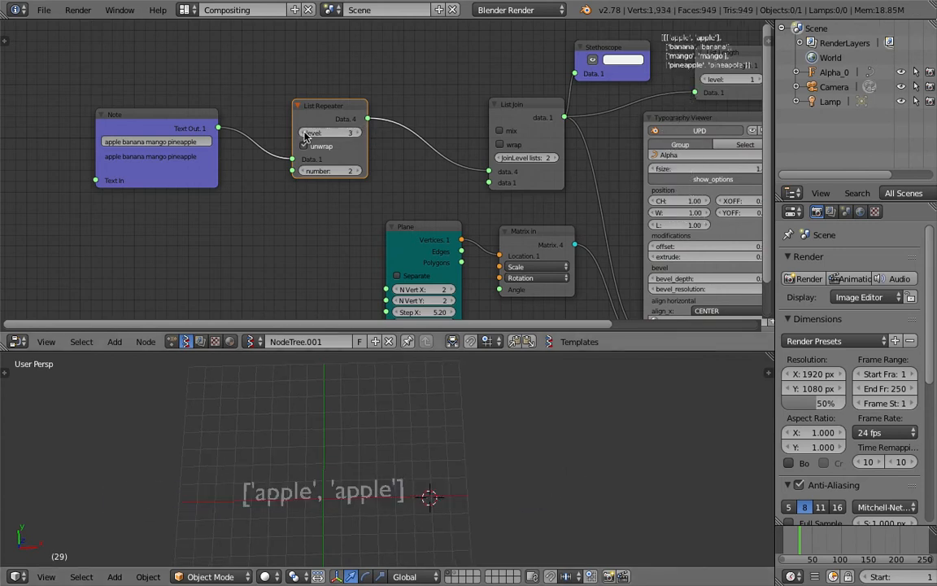
pyautogui.click(305, 133)
pyautogui.click(357, 132)
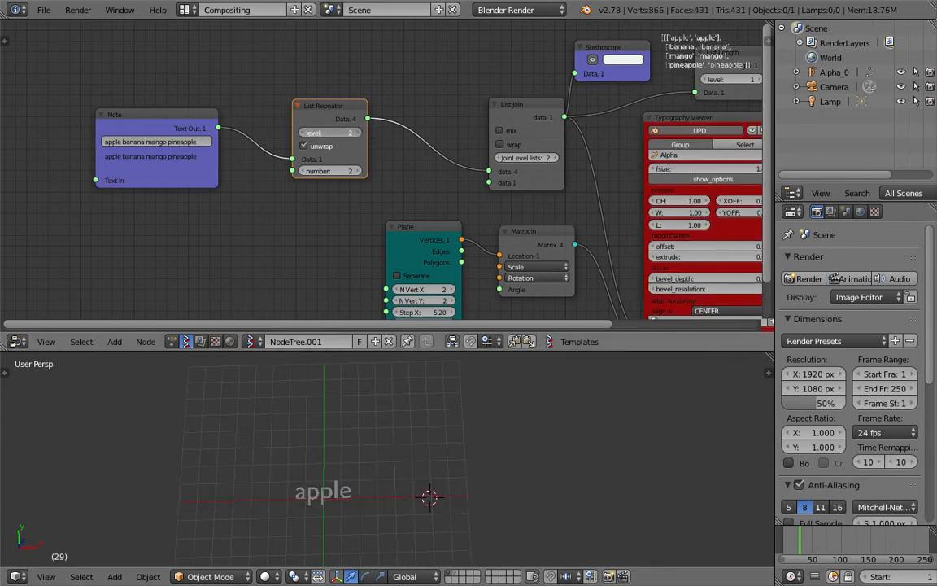
pyautogui.click(305, 133)
pyautogui.moveTo(325, 118); pyautogui.dragTo(305, 115)
# Move the List Join closer to the List Repeater and enable its wrap option with JoinLevel lists at 2.
pyautogui.scroll(2, 391, 140)
pyautogui.moveTo(445, 156); pyautogui.dragTo(354, 136, button='middle')
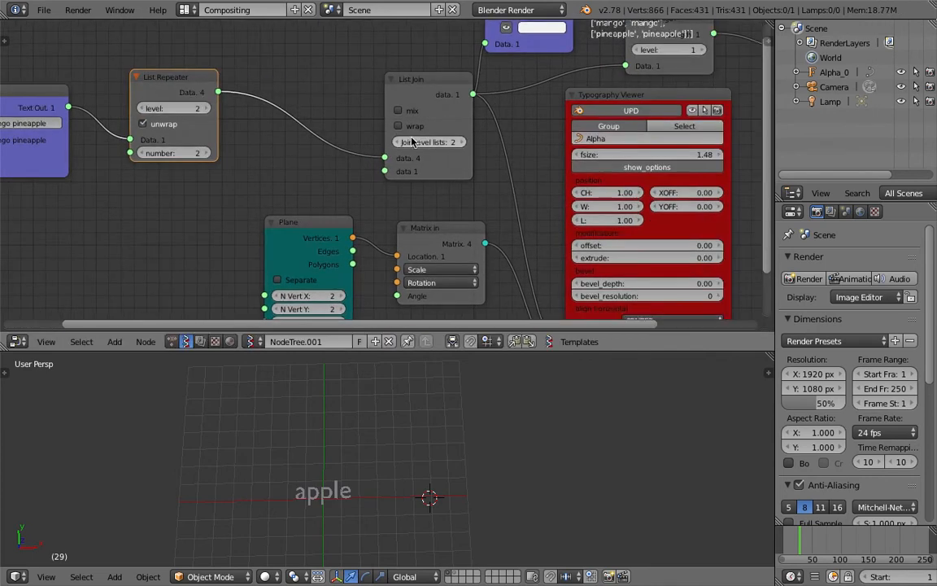
pyautogui.click(463, 142)
pyautogui.moveTo(420, 91); pyautogui.dragTo(352, 83)
pyautogui.click(348, 117)
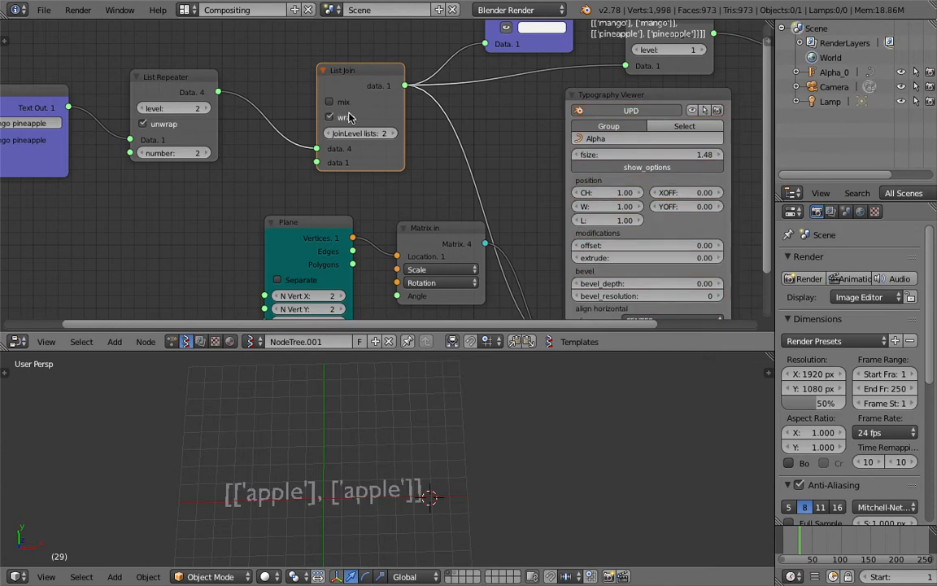
# Undo the List Join's wrap option and delete the Stethoscope linked directly to the List Join.
pyautogui.hotkey('ctrl', 'z')
pyautogui.scroll(-3, 293, 107)
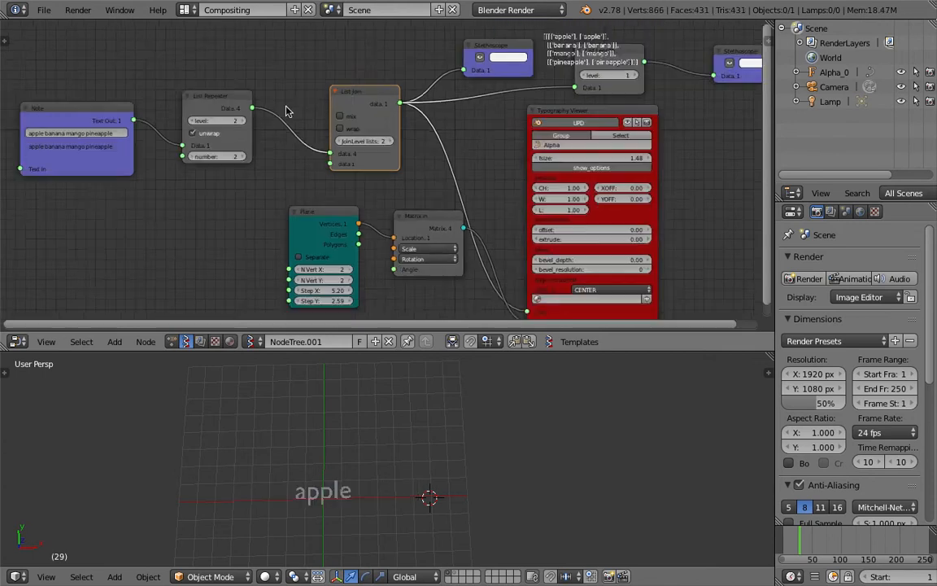
pyautogui.moveTo(285, 107); pyautogui.dragTo(259, 117, button='middle')
pyautogui.click(482, 57)
pyautogui.press('x')
# Move the remaining Stethoscope next to the List Length node and save the file.
pyautogui.moveTo(482, 61); pyautogui.dragTo(402, 75, button='middle')
pyautogui.moveTo(651, 81); pyautogui.dragTo(455, 63)
pyautogui.hotkey('ctrl', 's')
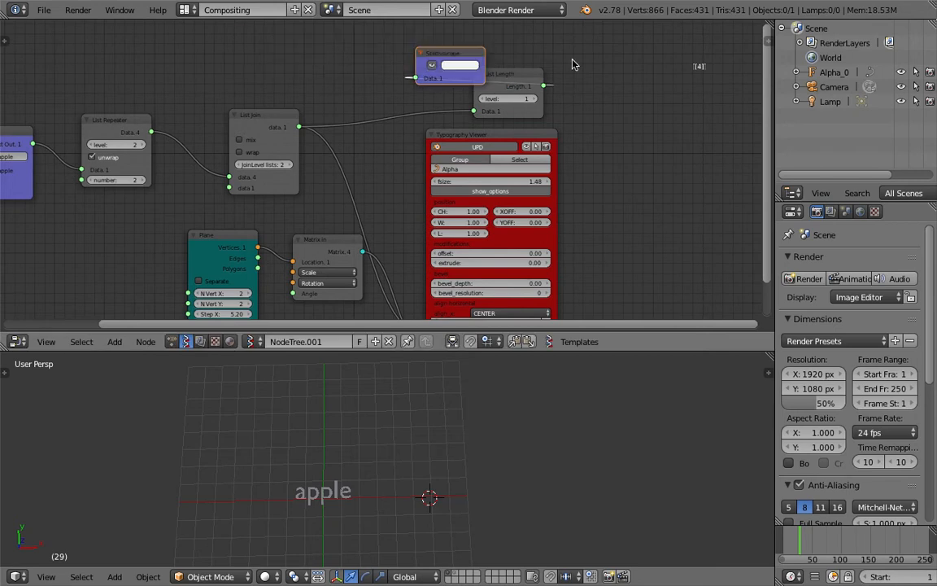
pyautogui.moveTo(511, 75)
pyautogui.mouseDown()
pyautogui.moveTo(404, 74)
pyautogui.moveTo(506, 64)
pyautogui.mouseUp()
pyautogui.hotkey('ctrl', 's')
pyautogui.click(506, 64)
# Rearrange the Typography Viewer, Matrix in and Plane nodes to space them out below the list nodes.
pyautogui.moveTo(386, 116); pyautogui.dragTo(465, 103, button='middle')
pyautogui.moveTo(550, 118); pyautogui.dragTo(591, 103)
pyautogui.moveTo(474, 138); pyautogui.dragTo(459, 82, button='middle')
pyautogui.moveTo(390, 169); pyautogui.dragTo(406, 199)
pyautogui.moveTo(301, 170); pyautogui.dragTo(303, 203)
pyautogui.moveTo(303, 204); pyautogui.dragTo(362, 209, button='middle')
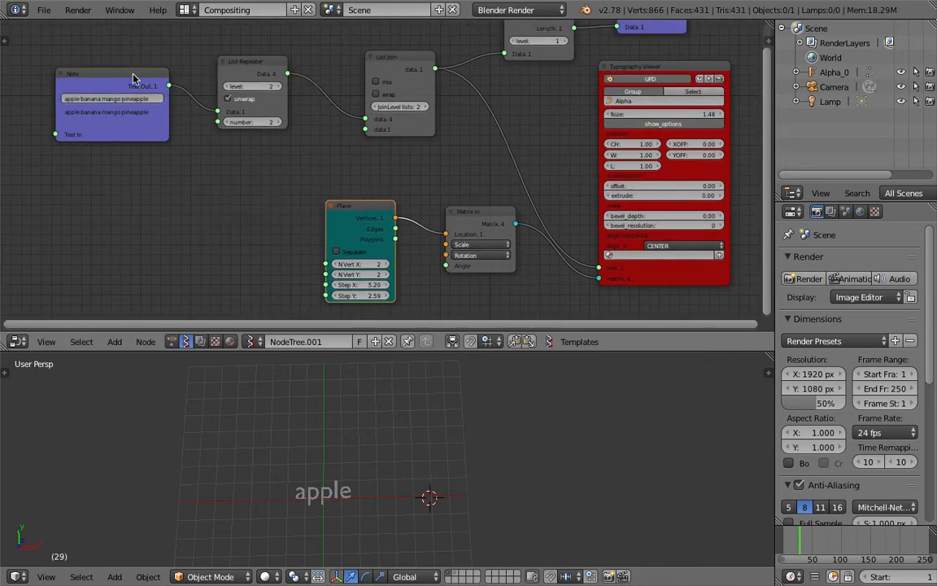
# Open the recent file quick_string_005.blend.
pyautogui.click(43, 9)
pyautogui.moveTo(89, 56)
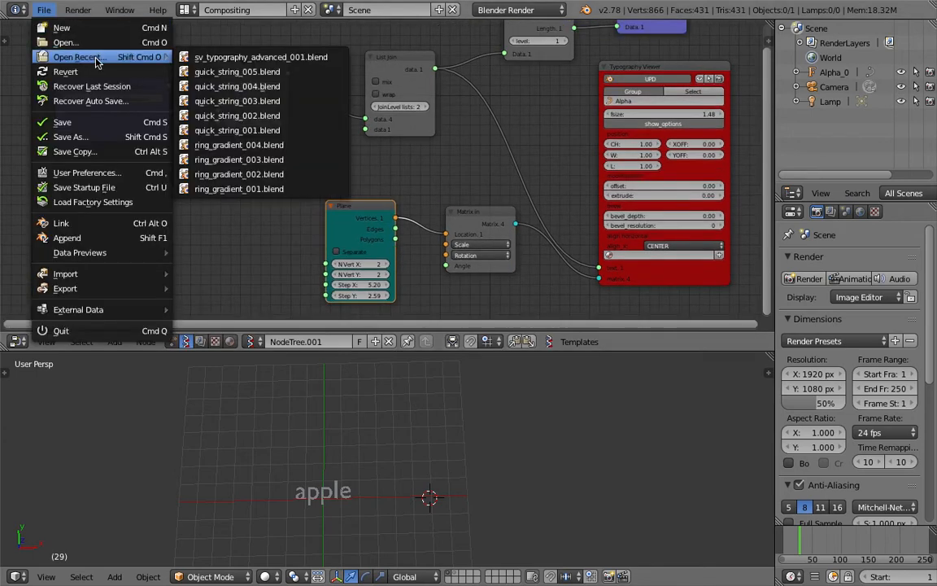
pyautogui.click(231, 72)
pyautogui.scroll(5, 358, 195)
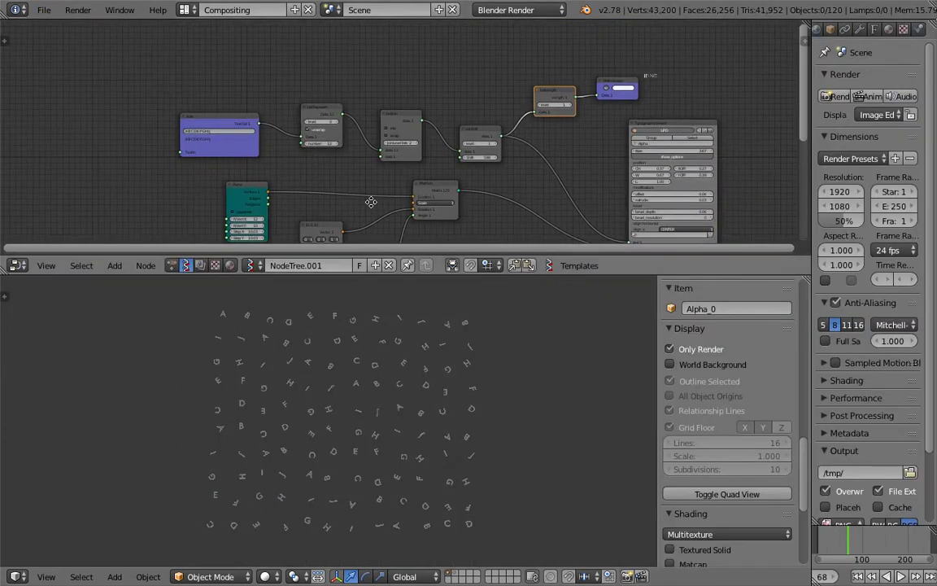
# Move the List Repeater closer to the Note and the List Join closer to the List Repeater.
pyautogui.scroll(1, 58, 174)
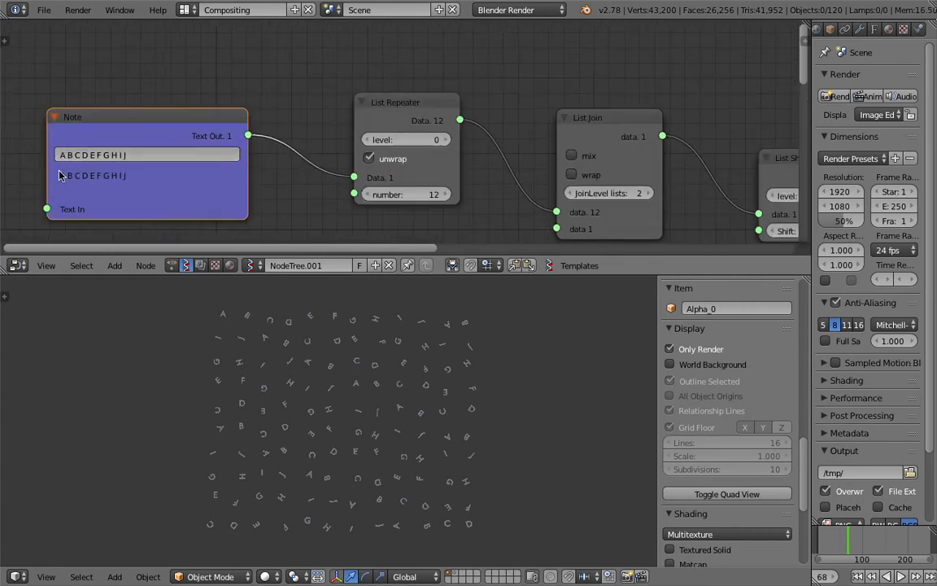
pyautogui.scroll(2, 90, 159)
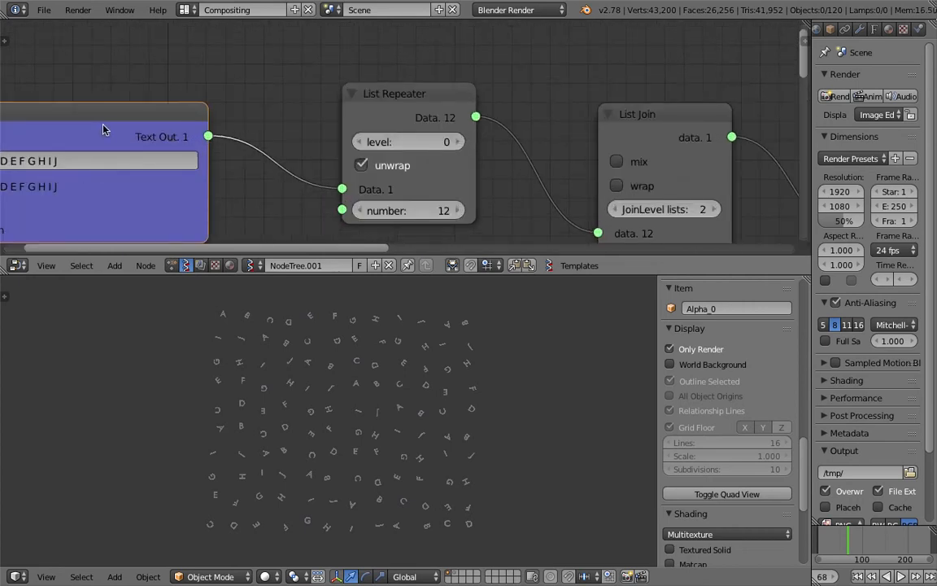
pyautogui.scroll(-1, 167, 116)
pyautogui.moveTo(365, 102); pyautogui.dragTo(352, 100)
pyautogui.moveTo(363, 117); pyautogui.dragTo(286, 117, button='middle')
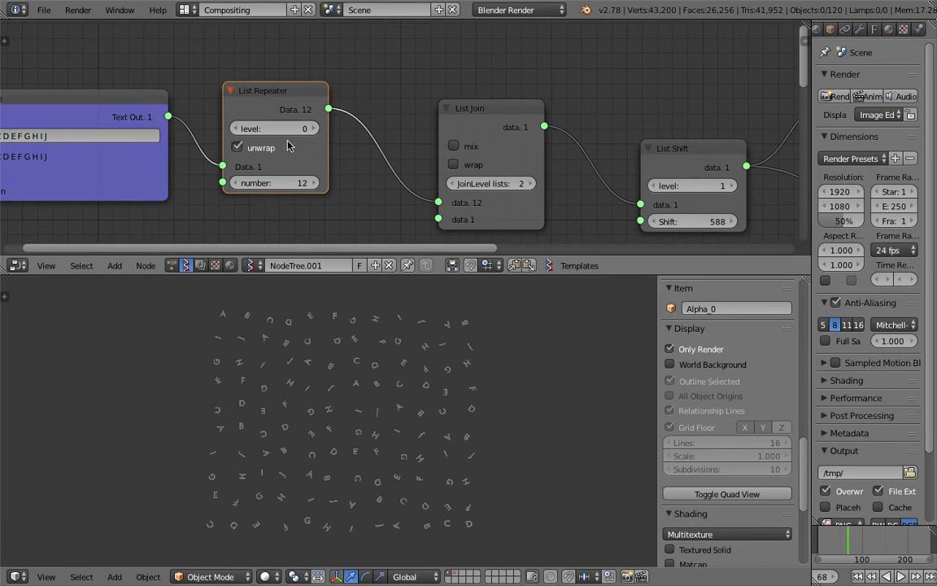
pyautogui.moveTo(488, 126); pyautogui.dragTo(452, 115, button='middle')
pyautogui.moveTo(462, 94); pyautogui.dragTo(409, 76)
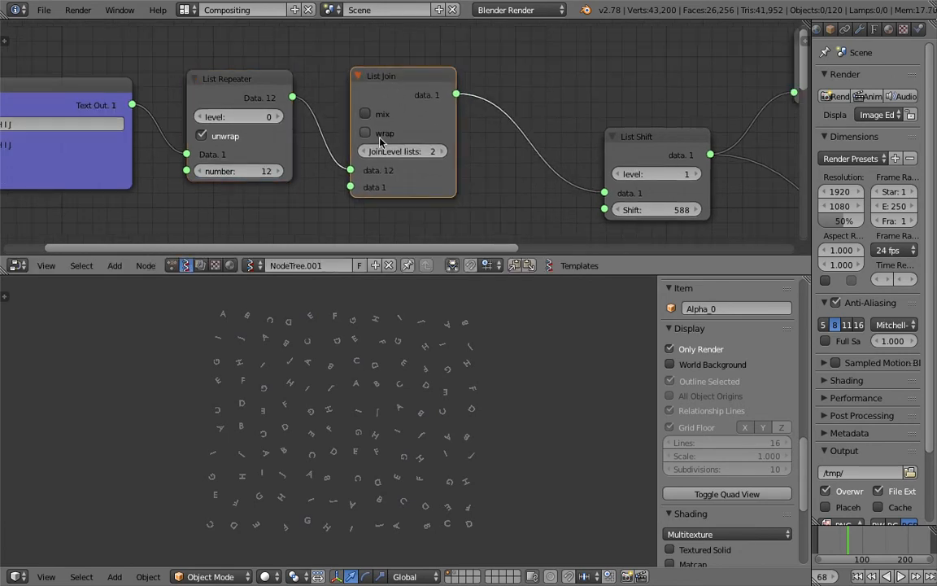
# Move the List Shift node closer to the List Join.
pyautogui.moveTo(473, 140); pyautogui.dragTo(451, 144, button='middle')
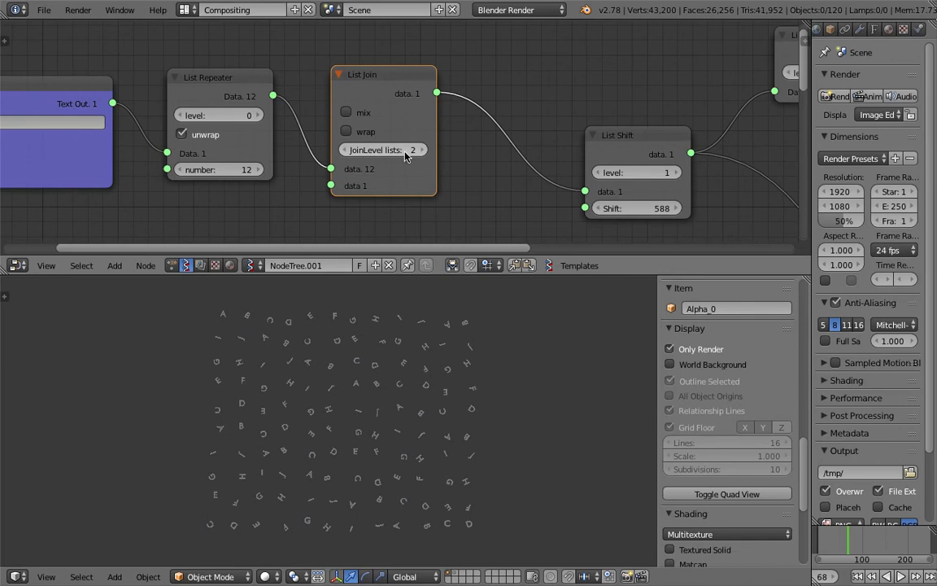
pyautogui.scroll(-1, 422, 155)
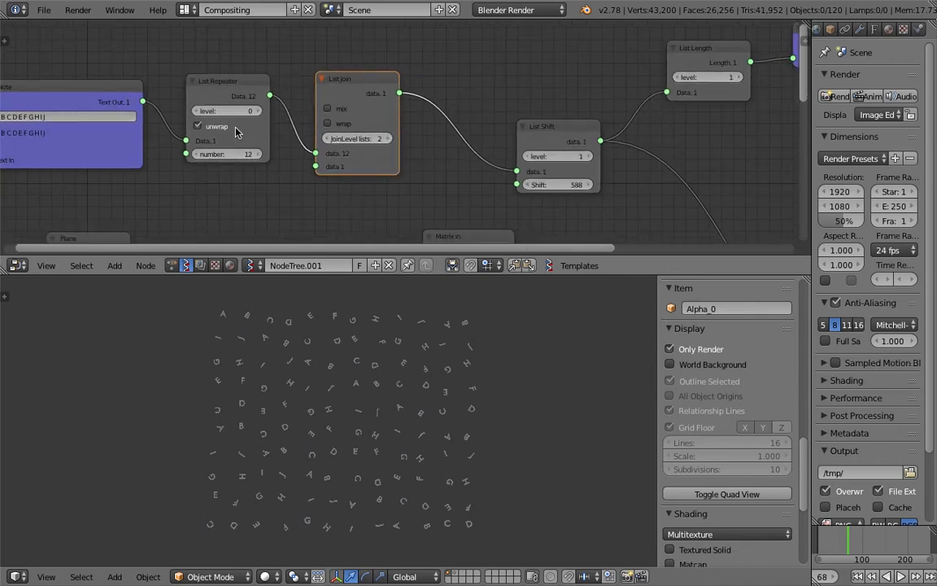
pyautogui.scroll(-1, 221, 140)
pyautogui.moveTo(221, 139); pyautogui.dragTo(280, 149, button='middle')
pyautogui.moveTo(565, 155); pyautogui.dragTo(490, 153, button='middle')
pyautogui.moveTo(495, 123); pyautogui.dragTo(429, 91)
pyautogui.moveTo(472, 105); pyautogui.dragTo(380, 102, button='middle')
pyautogui.moveTo(505, 122); pyautogui.dragTo(486, 52, button='middle')
pyautogui.moveTo(391, 89); pyautogui.dragTo(356, 126, button='middle')
pyautogui.scroll(-3, 418, 121)
pyautogui.moveTo(287, 72); pyautogui.dragTo(301, 95, button='middle')
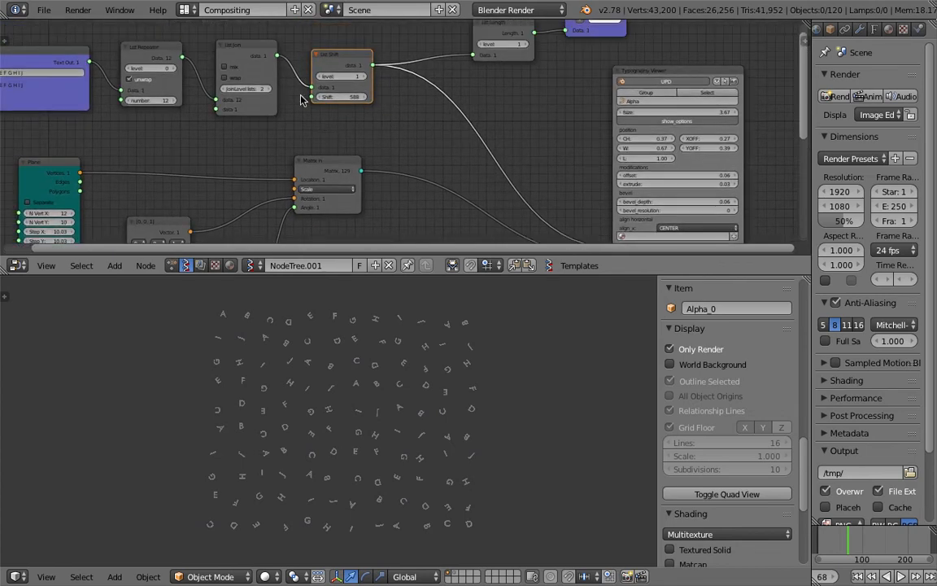
# Duplicate the Stethoscope, connect it to the List Join's output and inspect the nesting of the joined letters.
pyautogui.moveTo(279, 62); pyautogui.dragTo(256, 125, button='middle')
pyautogui.moveTo(265, 132); pyautogui.dragTo(521, 84)
pyautogui.click(599, 88)
pyautogui.hotkey('shift', 'd')
pyautogui.click(364, 72)
pyautogui.scroll(2, 317, 104)
pyautogui.moveTo(244, 134); pyautogui.dragTo(310, 85)
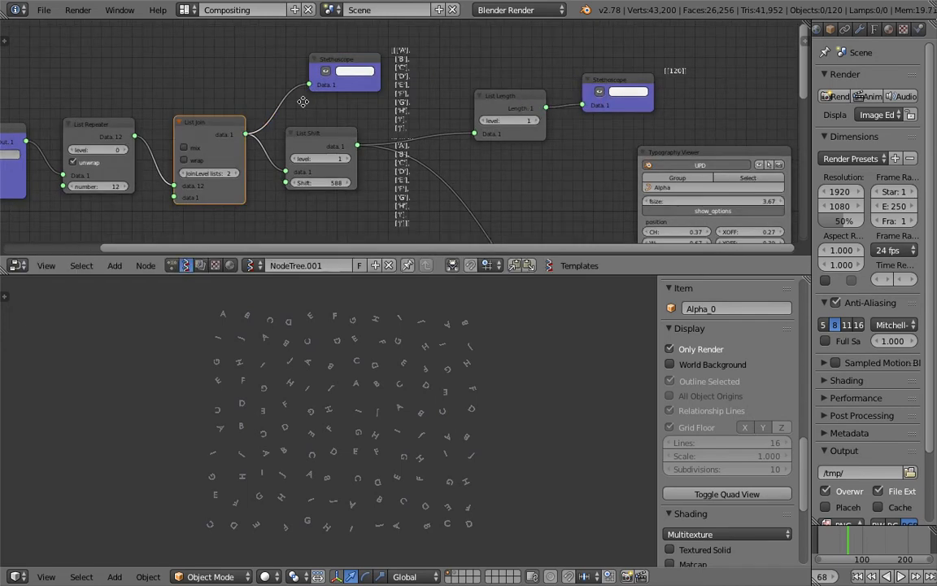
pyautogui.scroll(4, 358, 113)
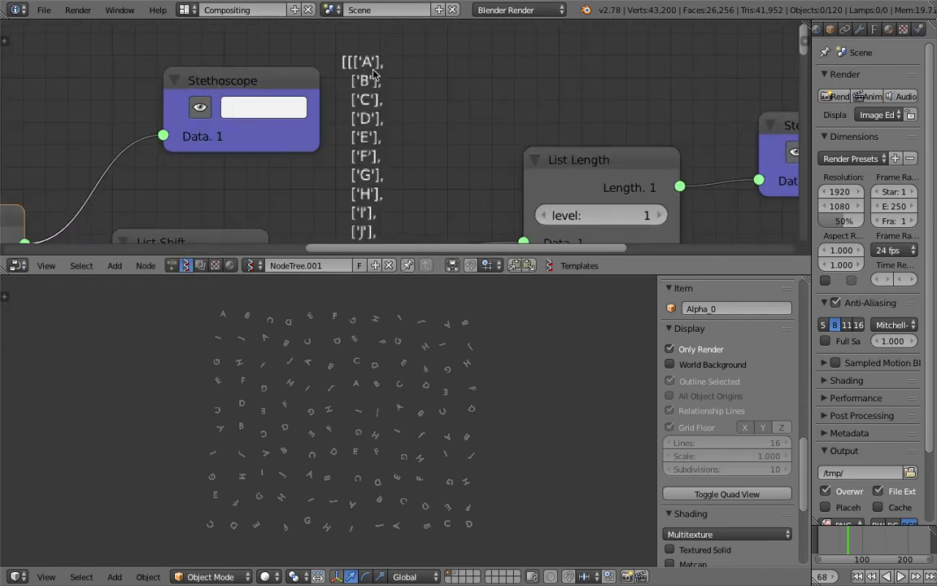
# Examine how the Matrix in node and its inputs feed the Typography Viewer alongside the text list.
pyautogui.scroll(-4, 384, 130)
pyautogui.moveTo(313, 196); pyautogui.dragTo(461, 140, button='middle')
pyautogui.scroll(-3, 455, 139)
pyautogui.moveTo(407, 130); pyautogui.dragTo(441, 64, button='middle')
pyautogui.moveTo(651, 195); pyautogui.dragTo(436, 94, button='middle')
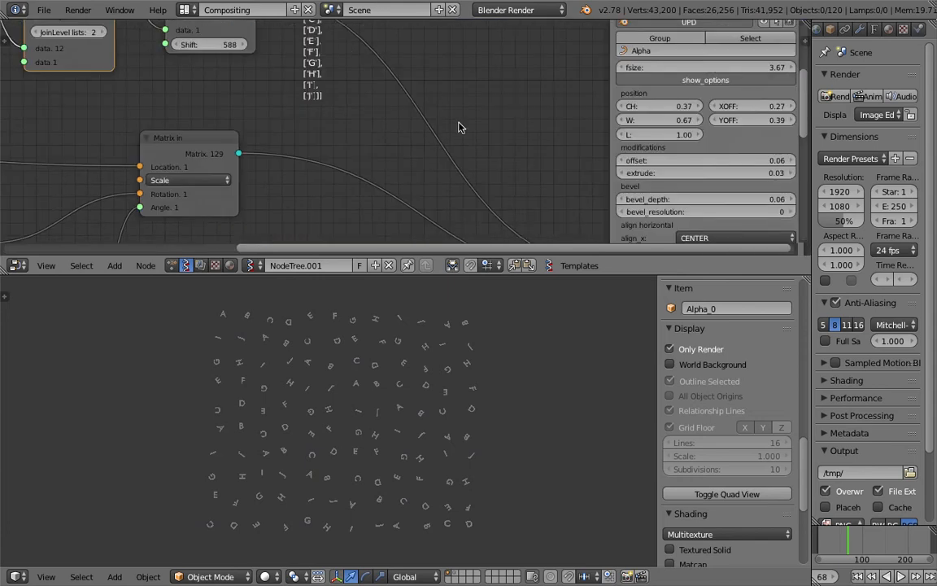
pyautogui.moveTo(505, 227); pyautogui.dragTo(442, 89, button='middle')
pyautogui.moveTo(528, 162); pyautogui.dragTo(528, 211, button='middle')
pyautogui.moveTo(223, 91); pyautogui.dragTo(296, 151, button='middle')
pyautogui.moveTo(241, 123); pyautogui.dragTo(259, 149)
pyautogui.scroll(-3, 160, 173)
pyautogui.moveTo(160, 173)
pyautogui.mouseDown(button='middle')
pyautogui.moveTo(555, 132)
pyautogui.moveTo(291, 132)
pyautogui.mouseUp(button='middle')
pyautogui.moveTo(550, 160)
pyautogui.mouseDown(button='middle')
pyautogui.moveTo(394, 131)
pyautogui.moveTo(499, 141)
pyautogui.mouseUp(button='middle')
# Reopen the recent file sv_typography_advanced_001.blend.
pyautogui.click(43, 10)
pyautogui.moveTo(105, 56)
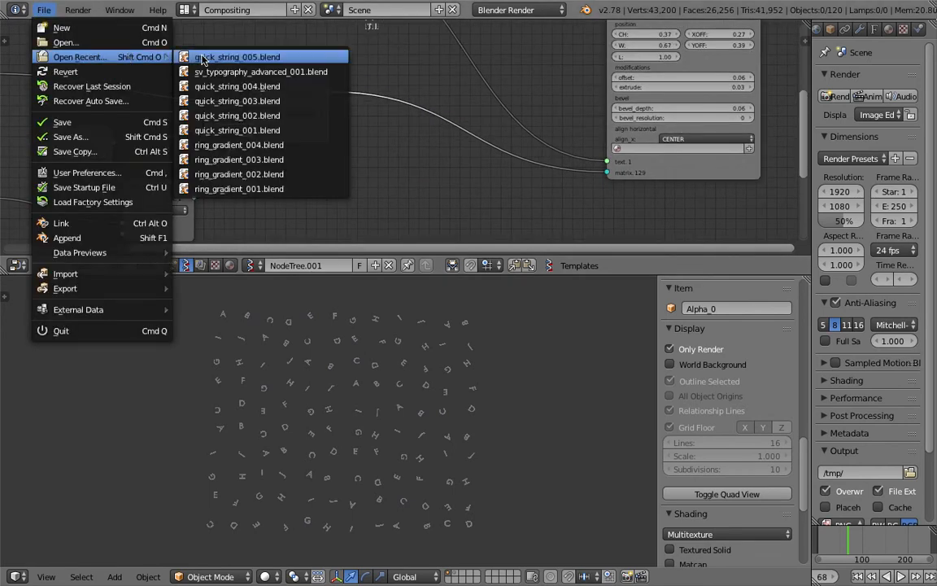
pyautogui.click(205, 71)
pyautogui.moveTo(369, 126); pyautogui.dragTo(333, 170, button='middle')
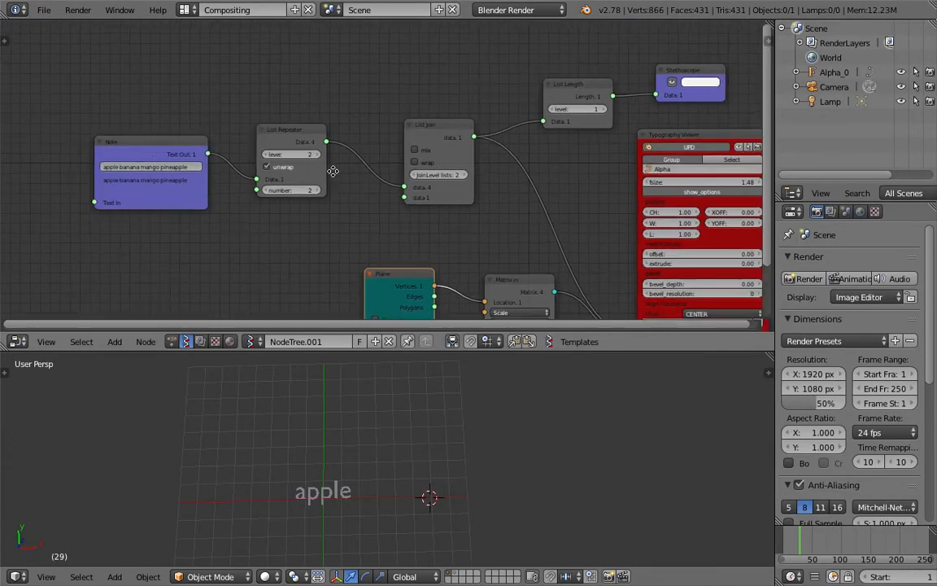
# Set the List Repeater's level to 0 and its number to 4, keeping unwrap enabled.
pyautogui.scroll(2, 333, 166)
pyautogui.click(251, 153)
pyautogui.click(250, 154)
pyautogui.click(268, 170)
pyautogui.click(268, 170)
pyautogui.click(313, 194)
pyautogui.click(313, 194)
pyautogui.moveTo(327, 200); pyautogui.dragTo(296, 200, button='middle')
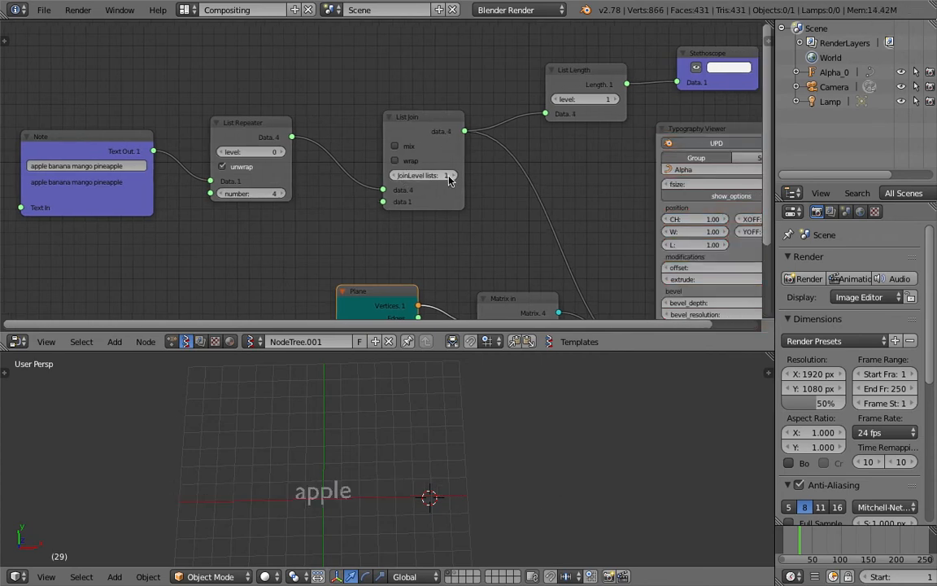
# Set the List Join's JoinLevel lists to 1 and move the node closer to the List Repeater.
pyautogui.click(394, 176)
pyautogui.moveTo(423, 132); pyautogui.dragTo(383, 125)
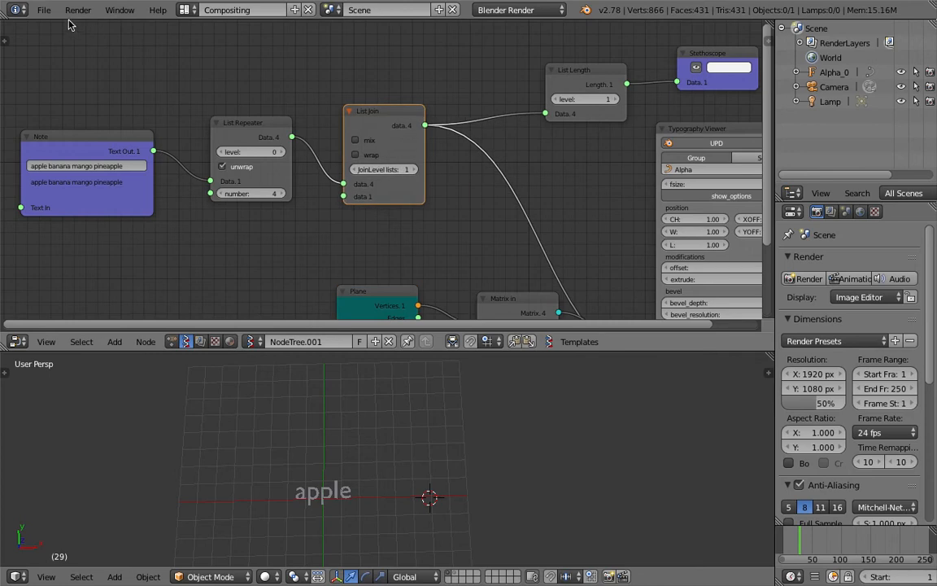
pyautogui.moveTo(373, 140); pyautogui.dragTo(366, 140, button='middle')
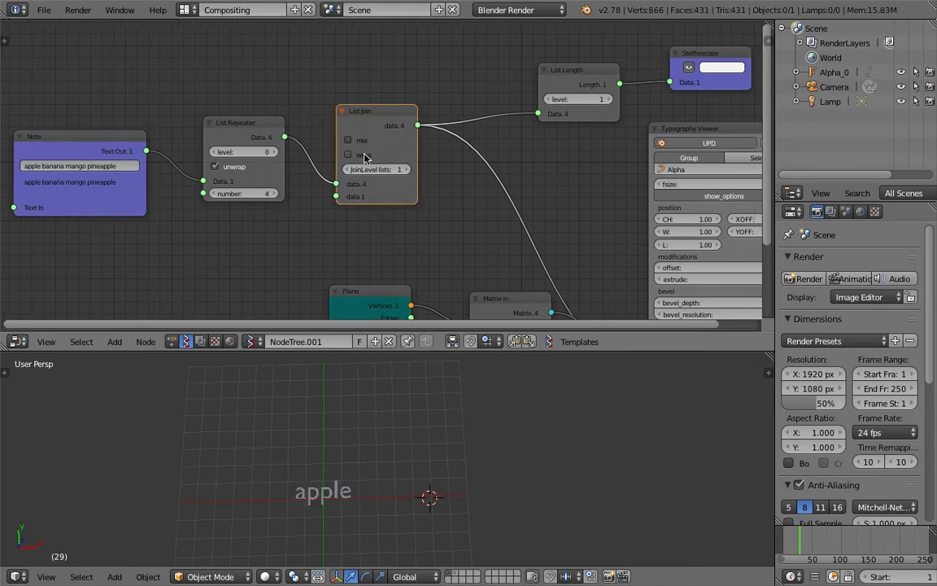
pyautogui.moveTo(446, 196); pyautogui.dragTo(457, 168, button='middle')
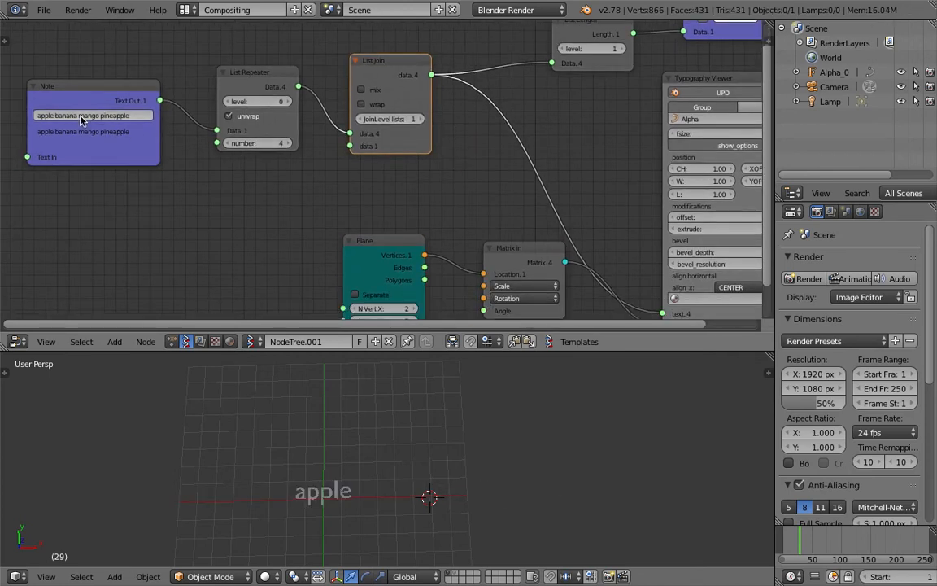
# Delete the Plane node and add a Random Vector MK2 node in its place.
pyautogui.moveTo(299, 214); pyautogui.dragTo(281, 172, button='middle')
pyautogui.click(374, 214)
pyautogui.press('x')
pyautogui.hotkey('alt', 'space')
pyautogui.write('random')
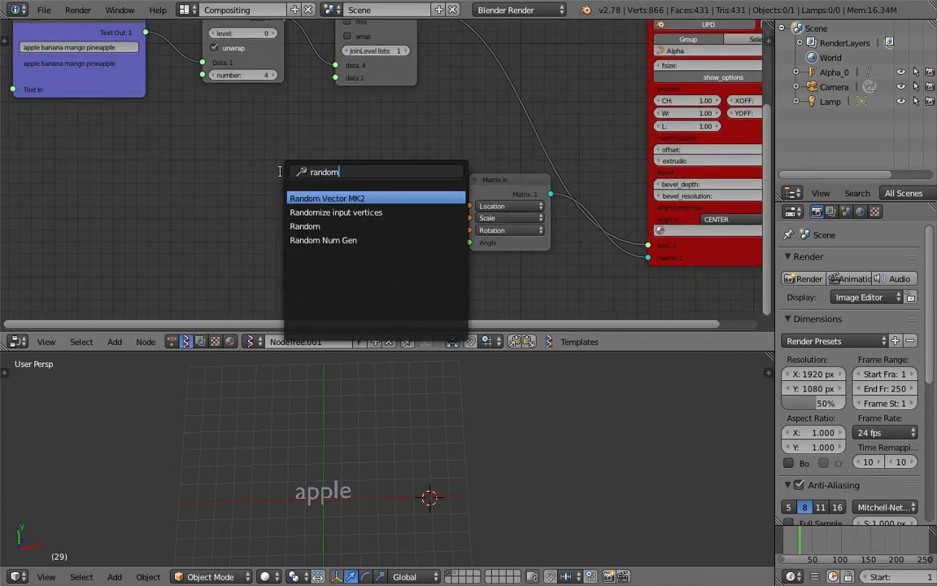
pyautogui.press('Return')
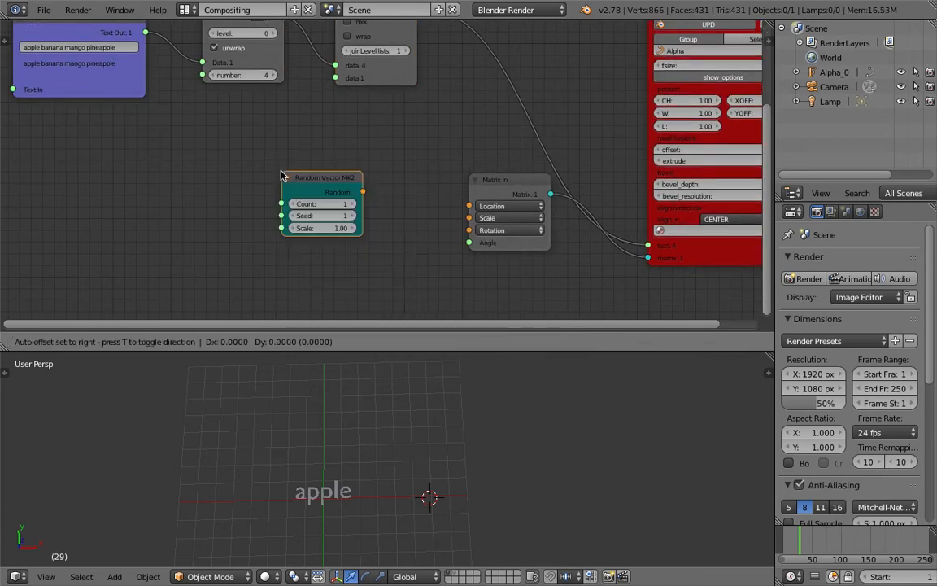
# Connect the Random Vector MK2 output to the Matrix in's Location and set Count to 4 and Seed to 100.
pyautogui.moveTo(363, 191); pyautogui.dragTo(469, 206)
pyautogui.click(352, 204)
pyautogui.click(351, 204)
pyautogui.click(353, 205)
pyautogui.moveTo(333, 217); pyautogui.dragTo(415, 217)
pyautogui.moveTo(400, 115); pyautogui.dragTo(376, 135, button='middle')
# Move the Matrix in node closer to the Random Vector MK2 and save the file.
pyautogui.moveTo(482, 209); pyautogui.dragTo(433, 204)
pyautogui.hotkey('ctrl', 's')
pyautogui.click(439, 205)
# Move the List Length and Typography Viewer nodes closer to the List Join.
pyautogui.scroll(-3, 439, 208)
pyautogui.moveTo(441, 220); pyautogui.dragTo(334, 252, button='middle')
pyautogui.moveTo(428, 54); pyautogui.dragTo(401, 37)
pyautogui.moveTo(488, 95); pyautogui.dragTo(438, 87)
pyautogui.moveTo(447, 100); pyautogui.dragTo(383, 190, button='middle')
pyautogui.scroll(3, 420, 157)
# Try different List Length levels against the Stethoscope output and set the level to 0.
pyautogui.scroll(6, 393, 184)
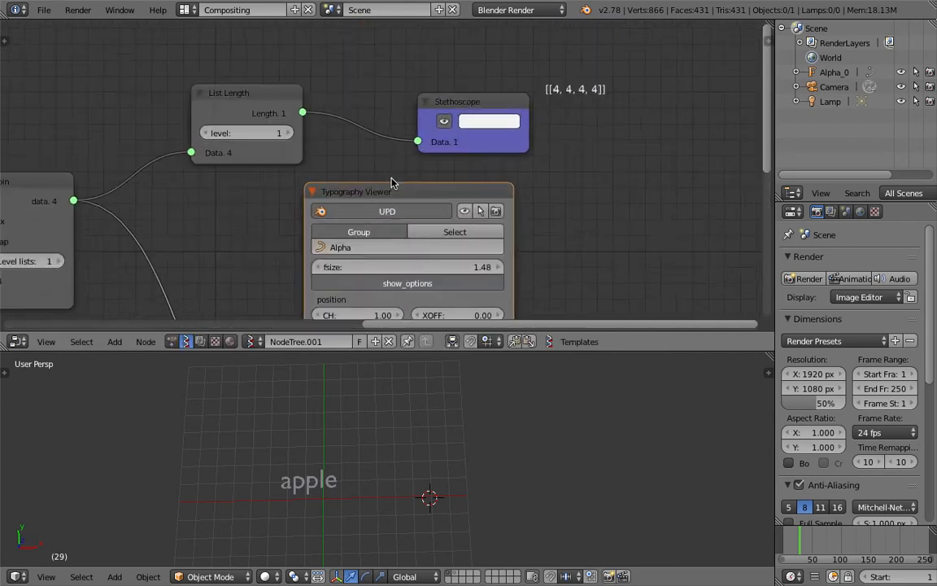
pyautogui.scroll(-3, 484, 91)
pyautogui.moveTo(483, 92); pyautogui.dragTo(583, 103, button='middle')
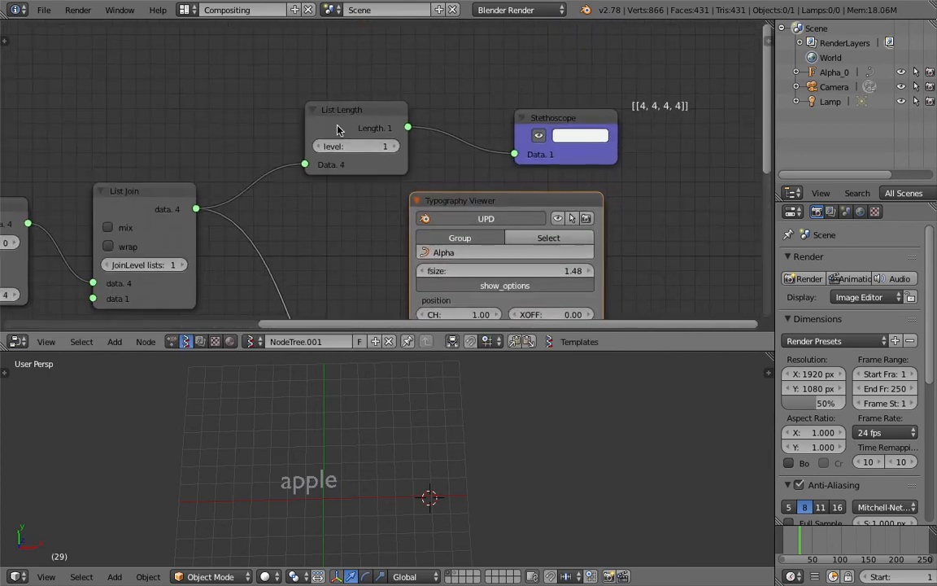
pyautogui.click(393, 148)
pyautogui.click(326, 146)
pyautogui.click(331, 149)
pyautogui.click(305, 129)
pyautogui.click(318, 149)
pyautogui.moveTo(257, 155); pyautogui.dragTo(401, 100, button='middle')
pyautogui.scroll(-1, 390, 105)
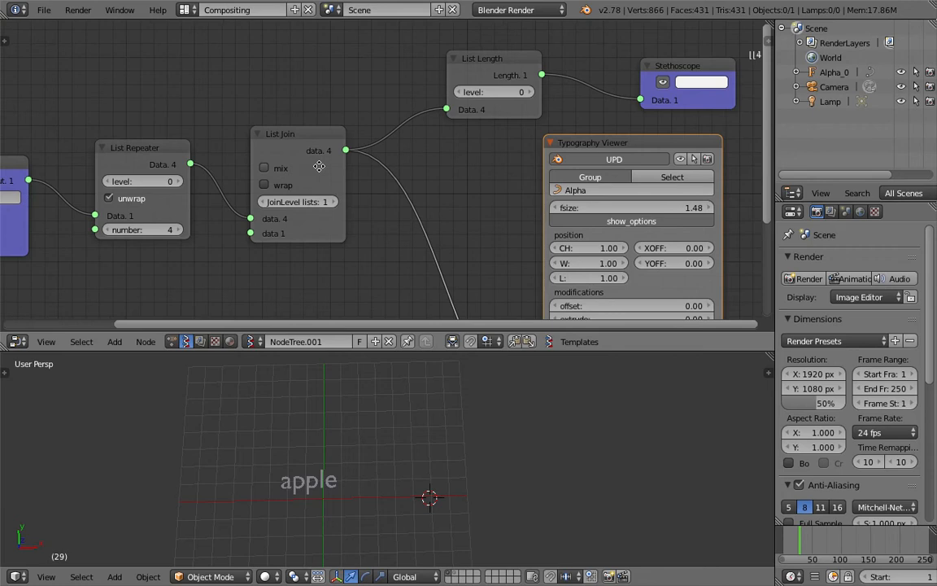
# Set the List Join's JoinLevel lists to 2, try its mix option, and enable wrap with mix off.
pyautogui.moveTo(318, 162); pyautogui.dragTo(432, 143, button='middle')
pyautogui.click(445, 182)
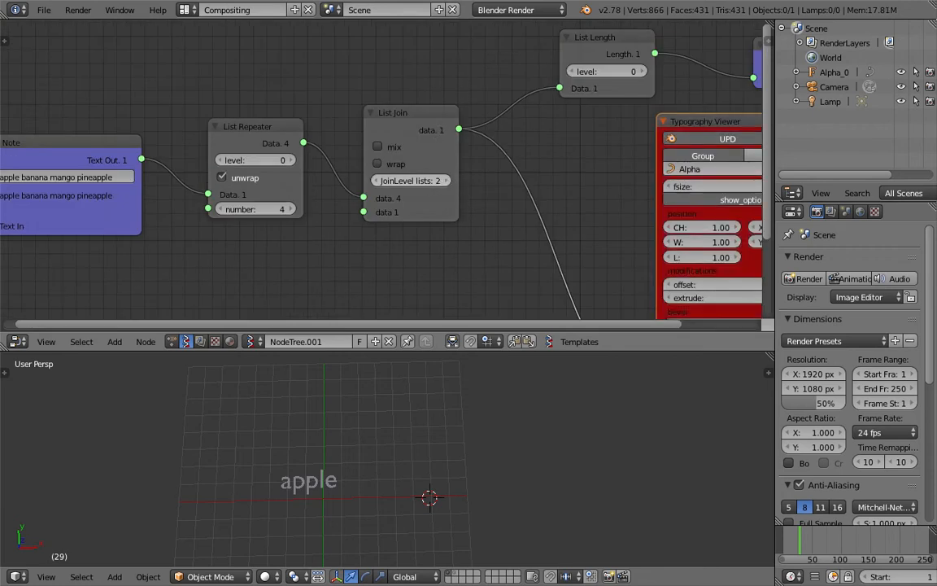
pyautogui.click(396, 149)
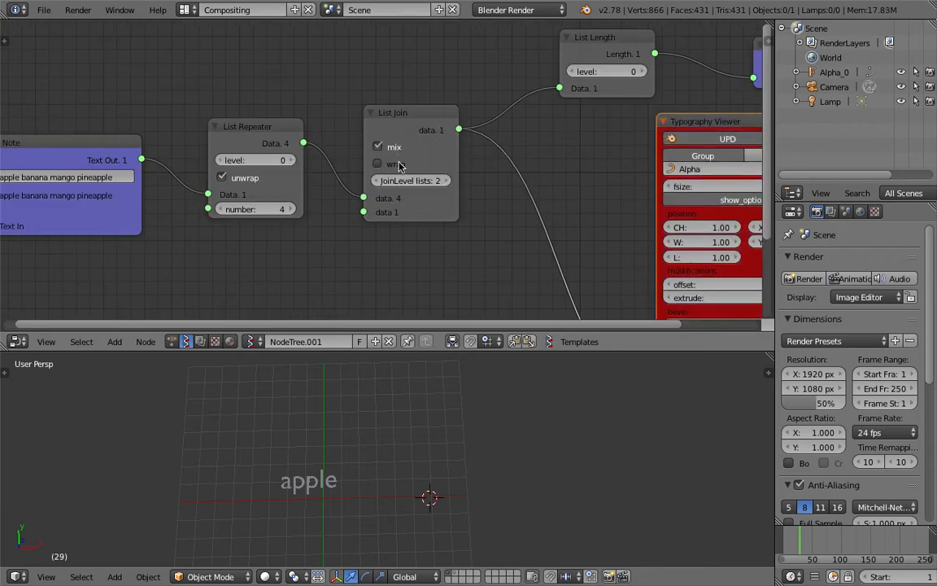
pyautogui.click(365, 153)
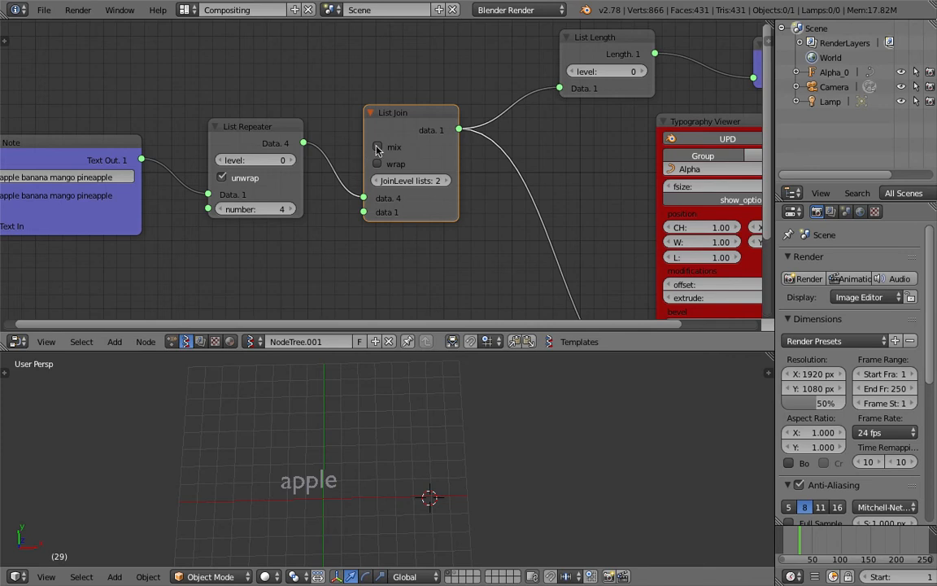
pyautogui.click(379, 148)
pyautogui.click(379, 165)
pyautogui.moveTo(443, 195); pyautogui.dragTo(453, 122, button='middle')
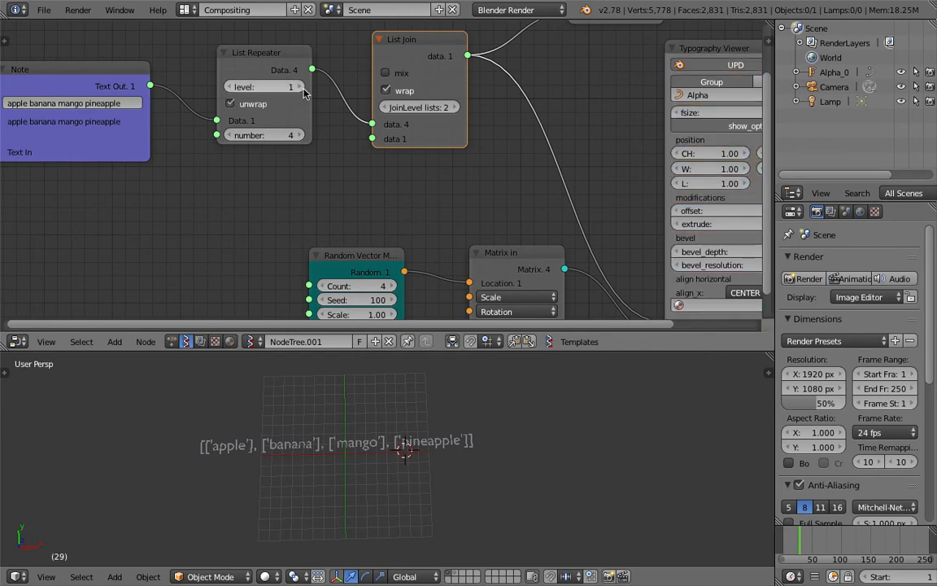
# Move the Note slightly away from the List Repeater and set the timeline's current frame to 98.
pyautogui.scroll(-2, 244, 106)
pyautogui.moveTo(243, 109); pyautogui.dragTo(232, 102)
pyautogui.click(227, 120)
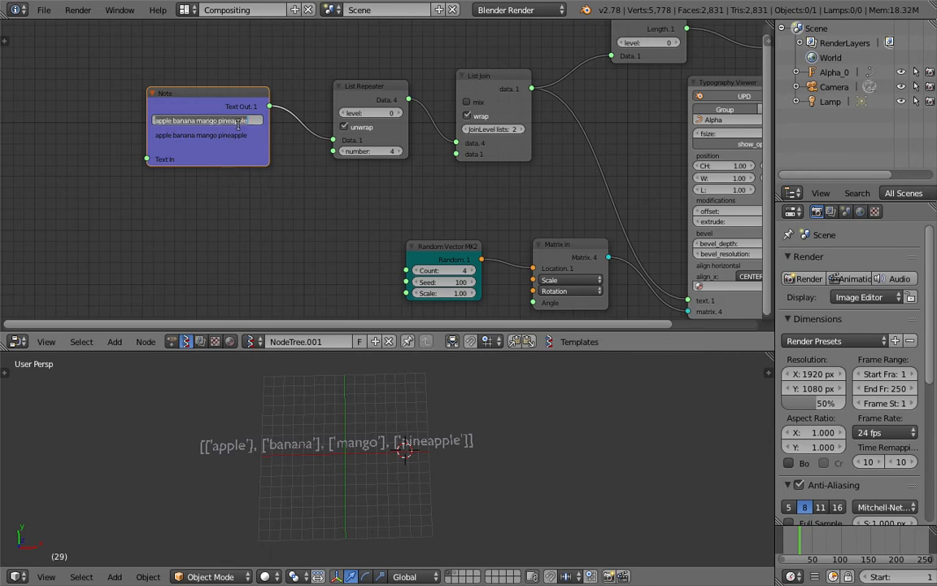
pyautogui.click(841, 540)
pyautogui.click(841, 539)
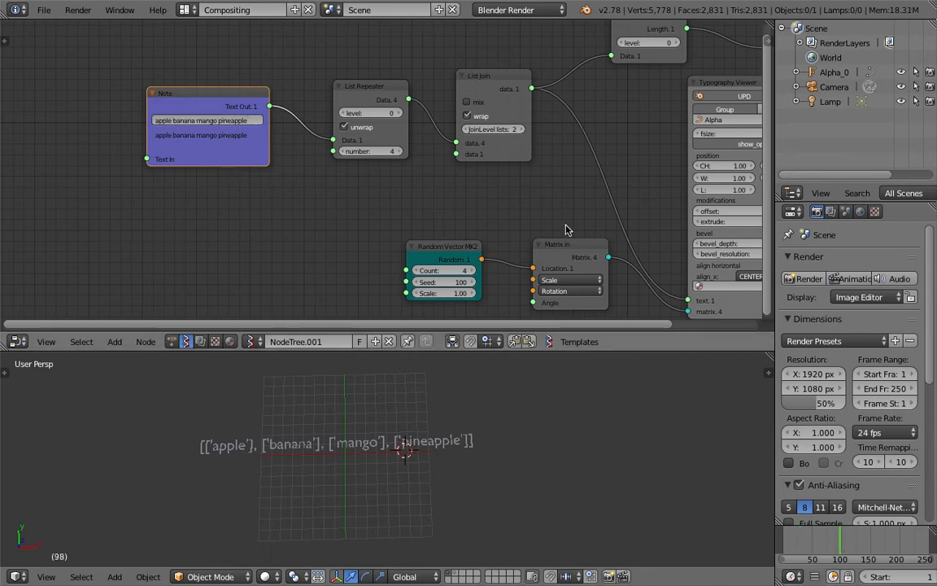
# Move the Typography Viewer slightly farther from the List Join and save the file.
pyautogui.moveTo(559, 208); pyautogui.dragTo(360, 162, button='middle')
pyautogui.hotkey('ctrl', 's')
pyautogui.click(360, 161)
pyautogui.moveTo(470, 157); pyautogui.dragTo(448, 195, button='middle')
pyautogui.moveTo(515, 79); pyautogui.dragTo(547, 79)
pyautogui.hotkey('ctrl', 's')
pyautogui.click(480, 89)
# Move the List Join node closer to the List Repeater.
pyautogui.moveTo(401, 104); pyautogui.dragTo(596, 153, button='middle')
pyautogui.scroll(1, 477, 173)
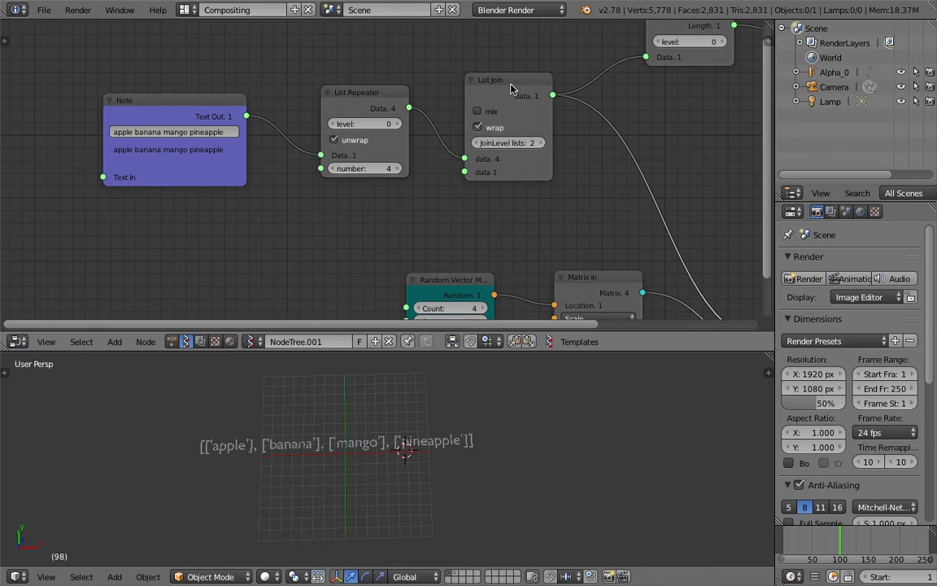
pyautogui.moveTo(466, 81); pyautogui.dragTo(440, 78)
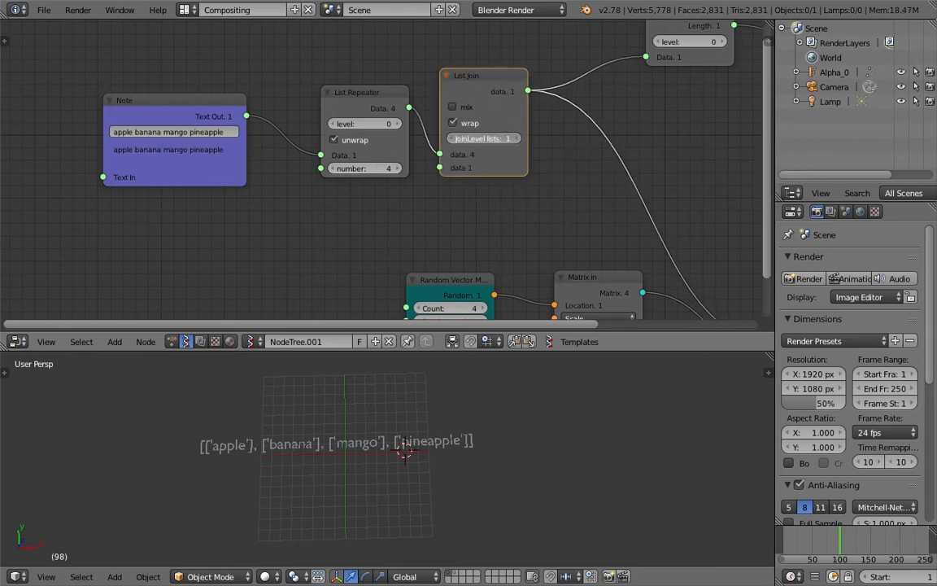
# Toggle the List Join's wrap option off and on, then save the file with wrap enabled.
pyautogui.click(462, 123)
pyautogui.click(467, 123)
pyautogui.hotkey('ctrl', 's')
pyautogui.press('Return')
# Open the recent file quick_string_005.blend, examine its List Repeater and List Join settings, and try to reopen sv_typography_advanced_001.blend.
pyautogui.click(44, 9)
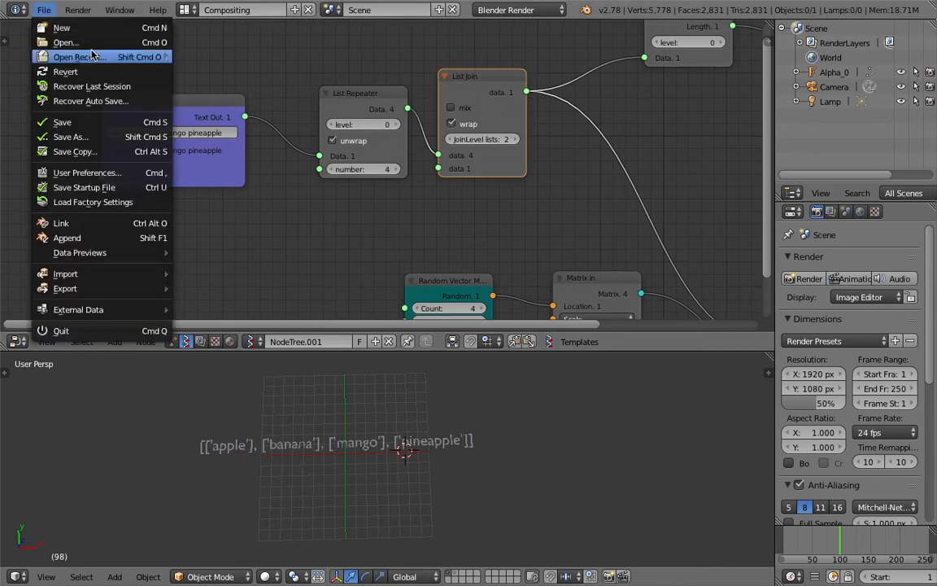
pyautogui.moveTo(81, 57)
pyautogui.click(233, 72)
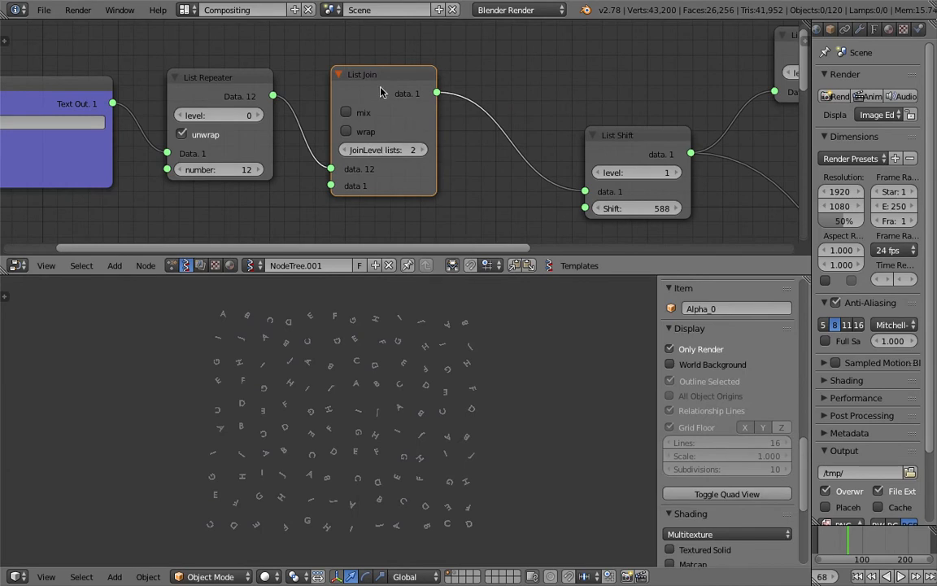
pyautogui.scroll(-2, 372, 138)
pyautogui.moveTo(513, 115); pyautogui.dragTo(458, 100, button='middle')
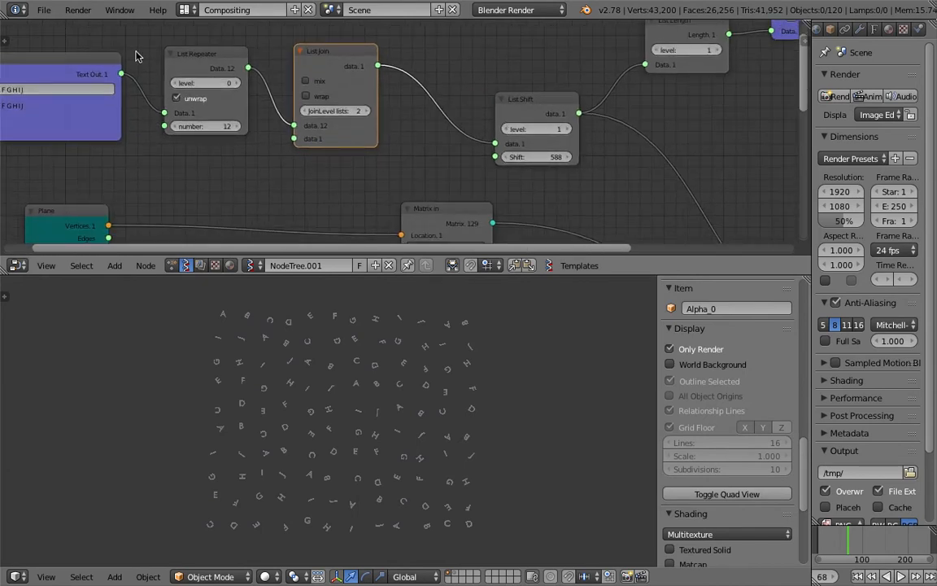
pyautogui.click(39, 11)
pyautogui.moveTo(154, 57)
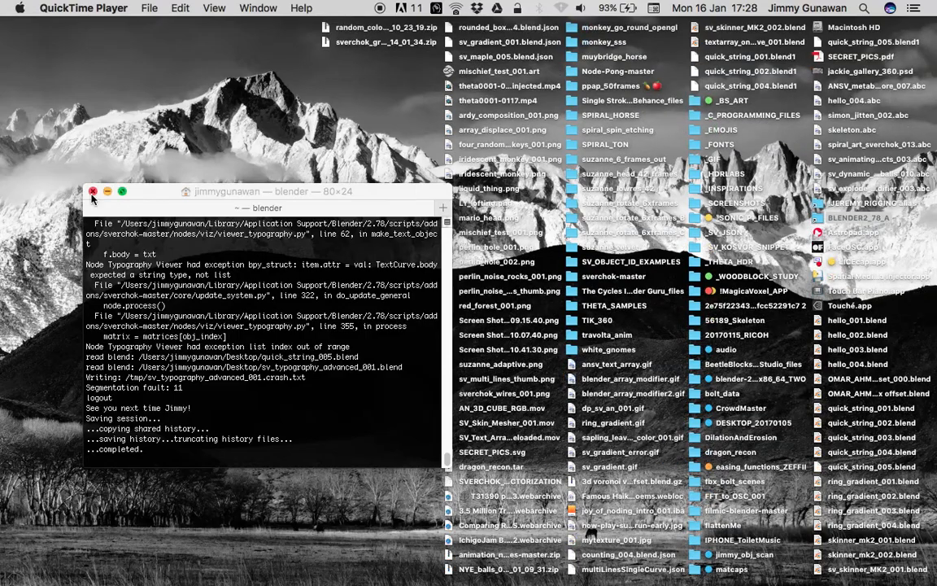
# Close the Terminal window of the ended Blender session and open the BLENDER2_78_A folder on the desktop.
pyautogui.click(93, 192)
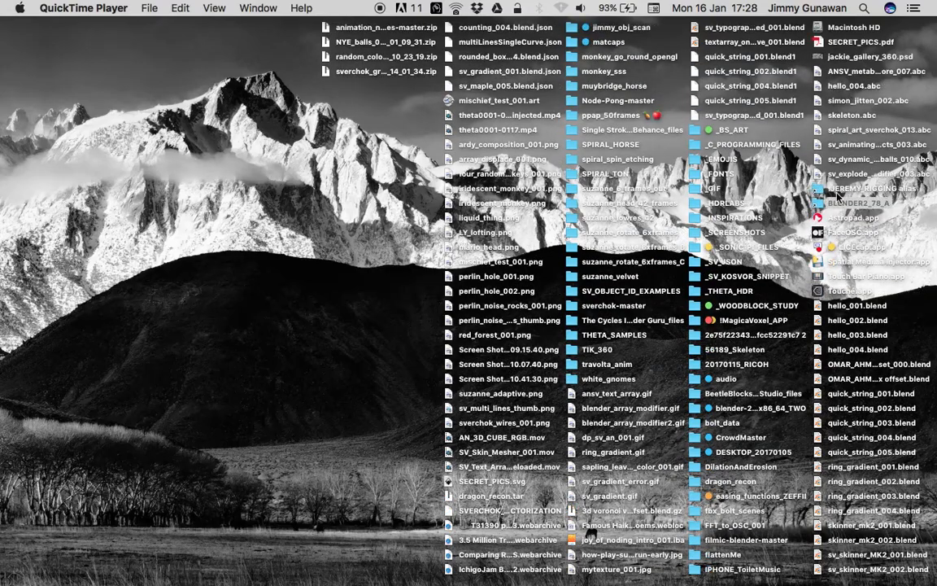
pyautogui.click(838, 192)
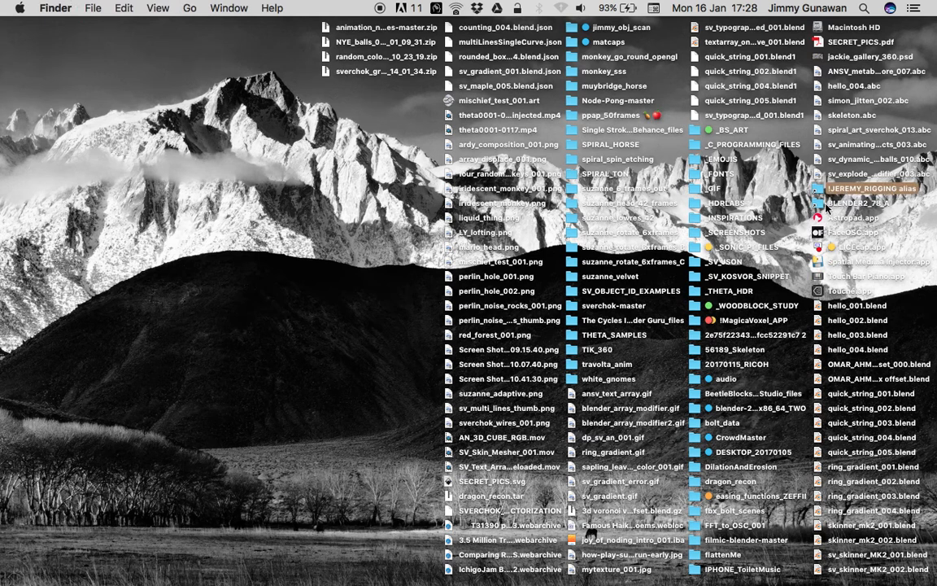
pyautogui.click(824, 207)
pyautogui.press('super+o')
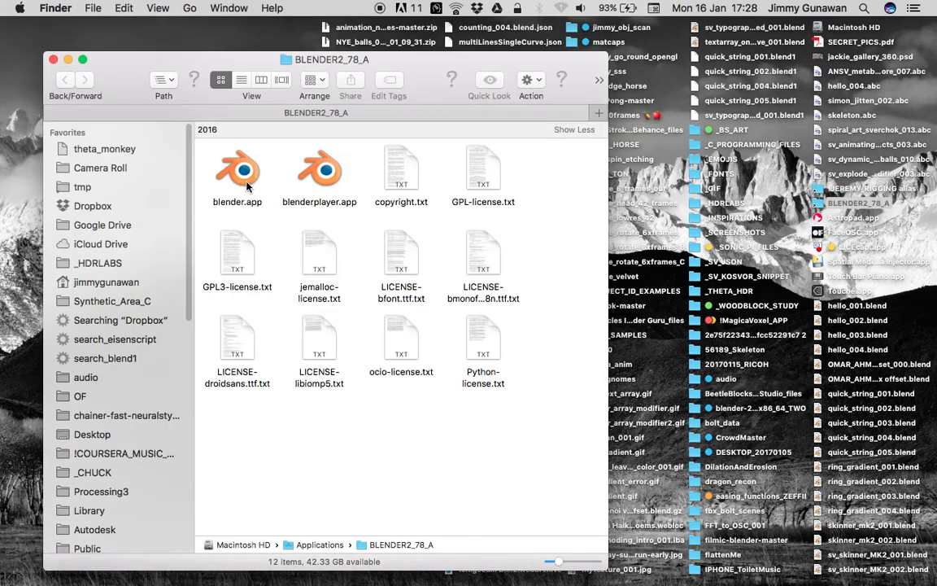
# Show the package contents of blender.app and launch the blender executable inside Contents/MacOS.
pyautogui.rightClick(244, 184)
pyautogui.click(268, 200)
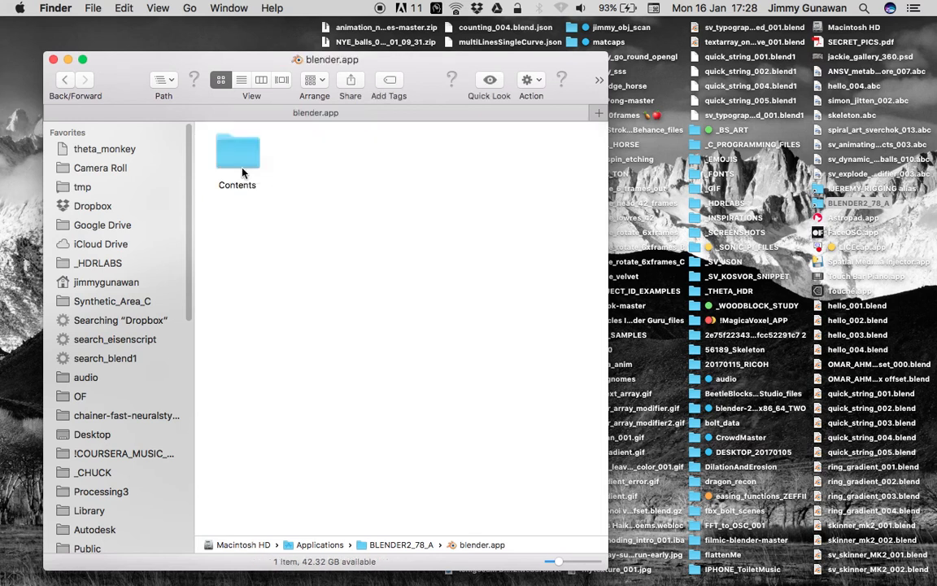
pyautogui.doubleClick(241, 172)
pyautogui.doubleClick(310, 167)
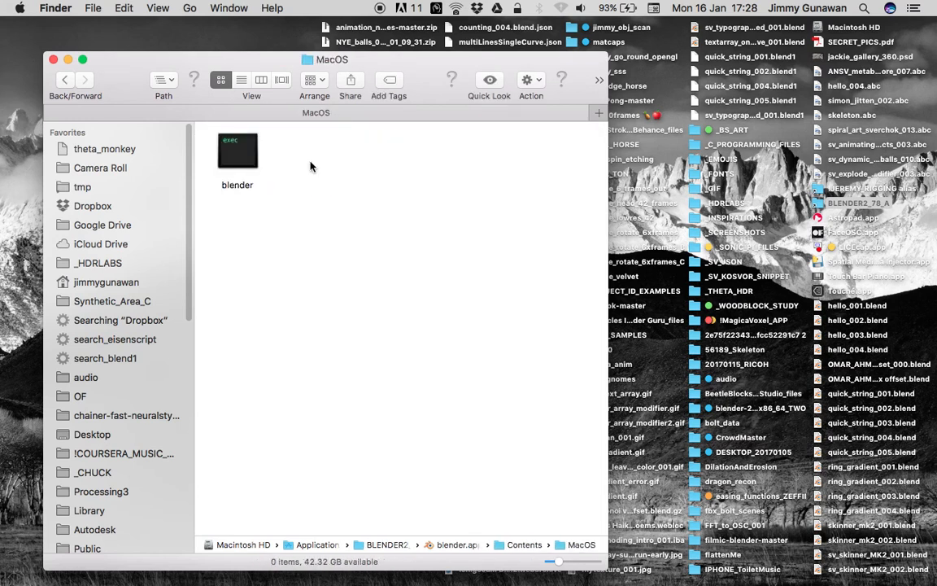
pyautogui.doubleClick(238, 155)
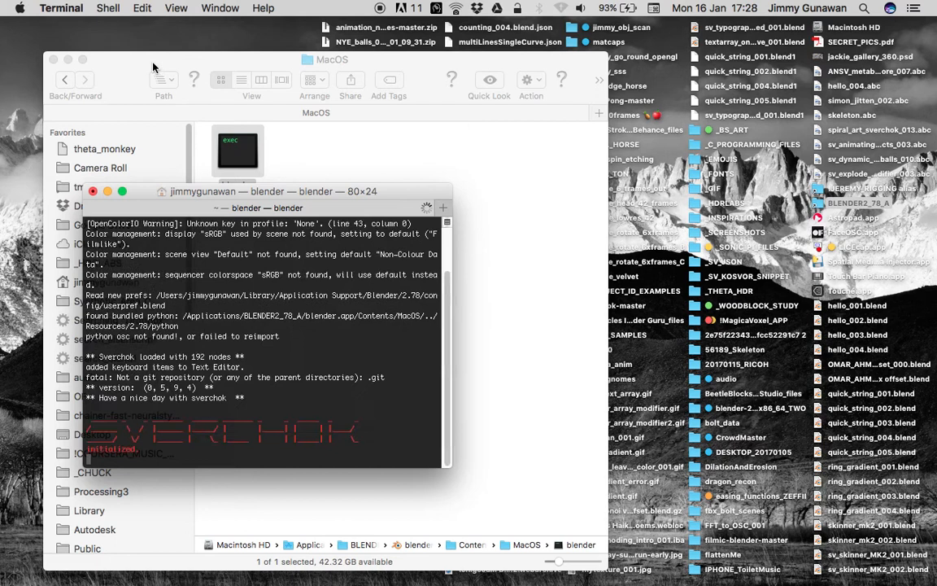
pyautogui.moveTo(154, 190); pyautogui.dragTo(146, 147)
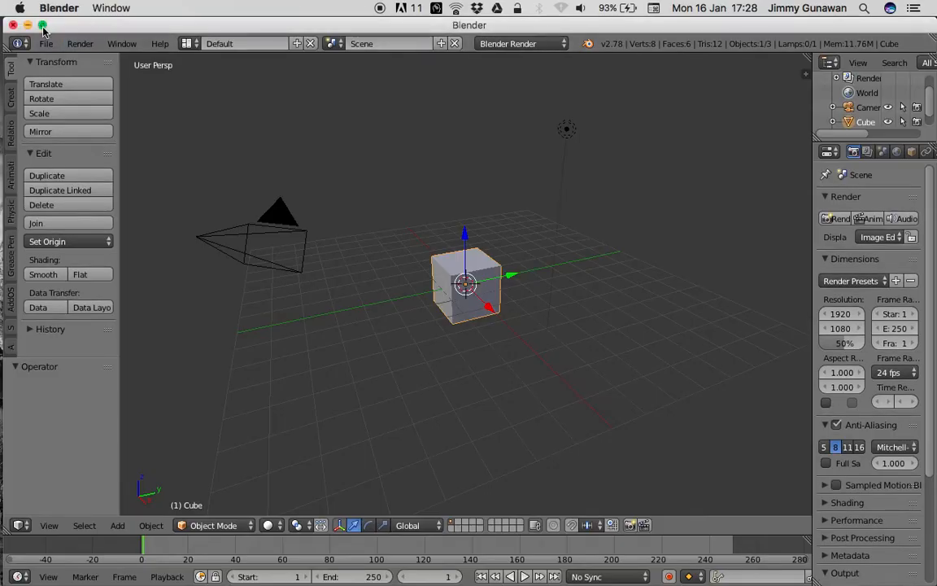
# Switch the Blender window to full screen and open the recent file sv_typography_advanced_001.blend.
pyautogui.click(43, 26)
pyautogui.click(42, 10)
pyautogui.moveTo(79, 57)
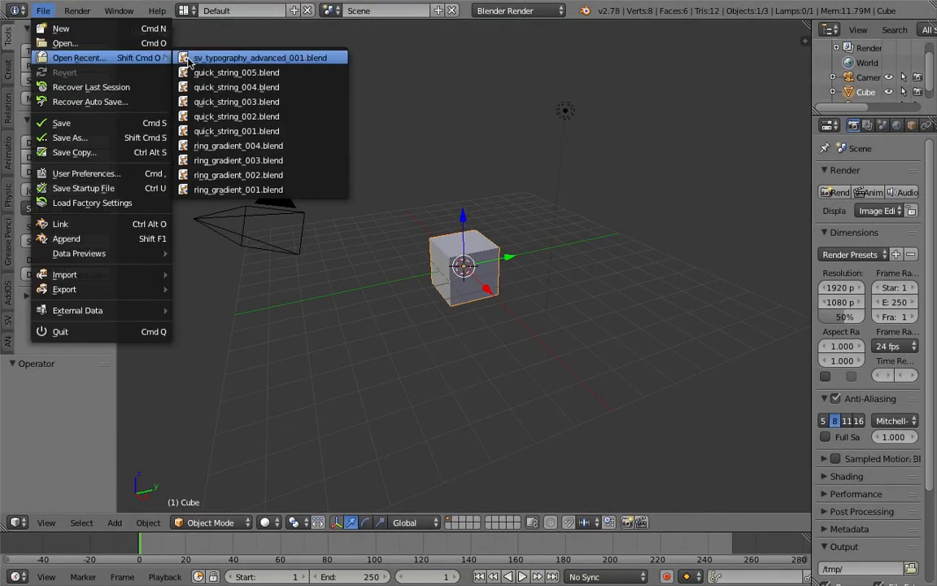
pyautogui.click(244, 58)
# Save the file under the next version number as sv_typography_advanced_002.blend on the Desktop.
pyautogui.click(43, 10)
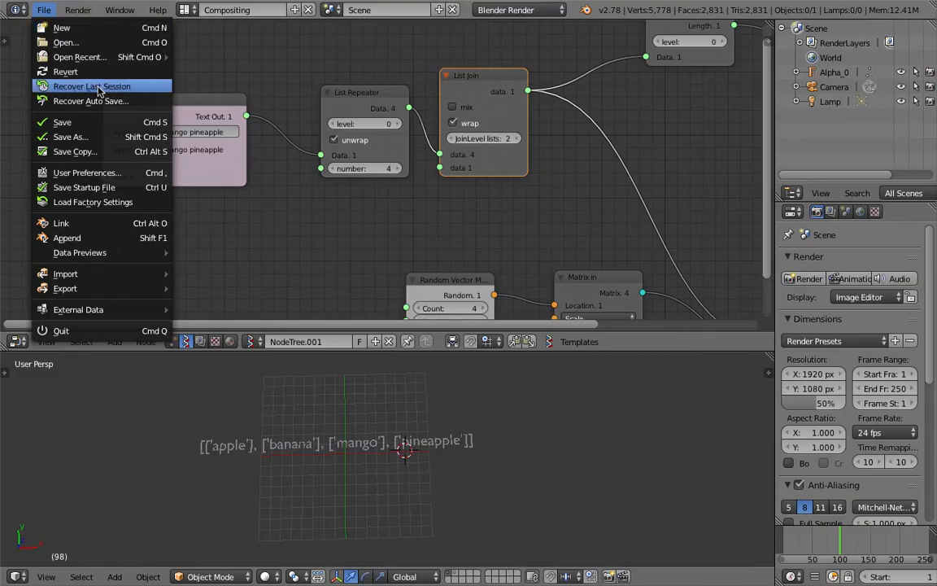
pyautogui.click(101, 136)
pyautogui.click(830, 64)
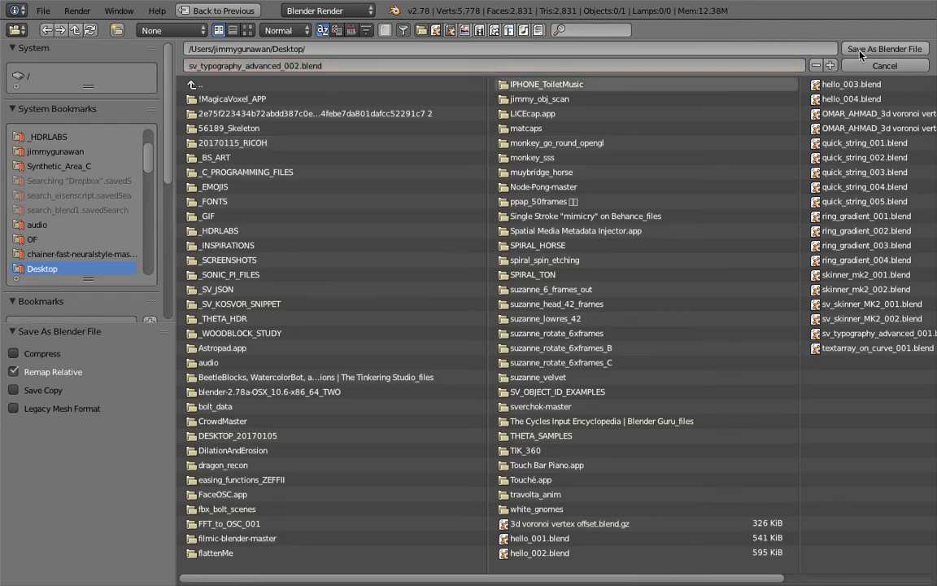
pyautogui.click(860, 51)
# Check the Note's text, then shift the Note slightly and move the List Repeater farther from the List Join.
pyautogui.scroll(2, 148, 145)
pyautogui.click(203, 127)
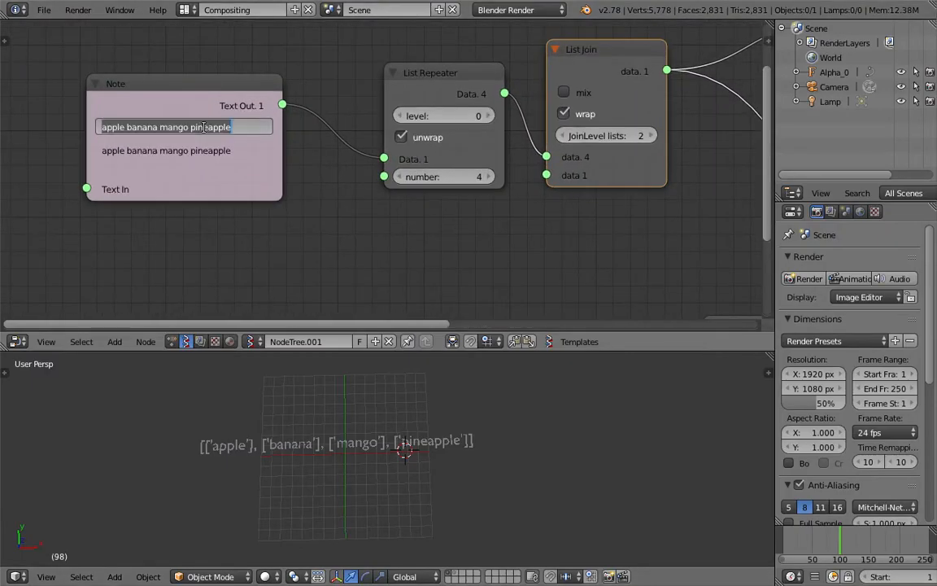
pyautogui.click(124, 128)
pyautogui.moveTo(216, 130); pyautogui.dragTo(135, 130)
pyautogui.click(167, 129)
pyautogui.click(201, 106)
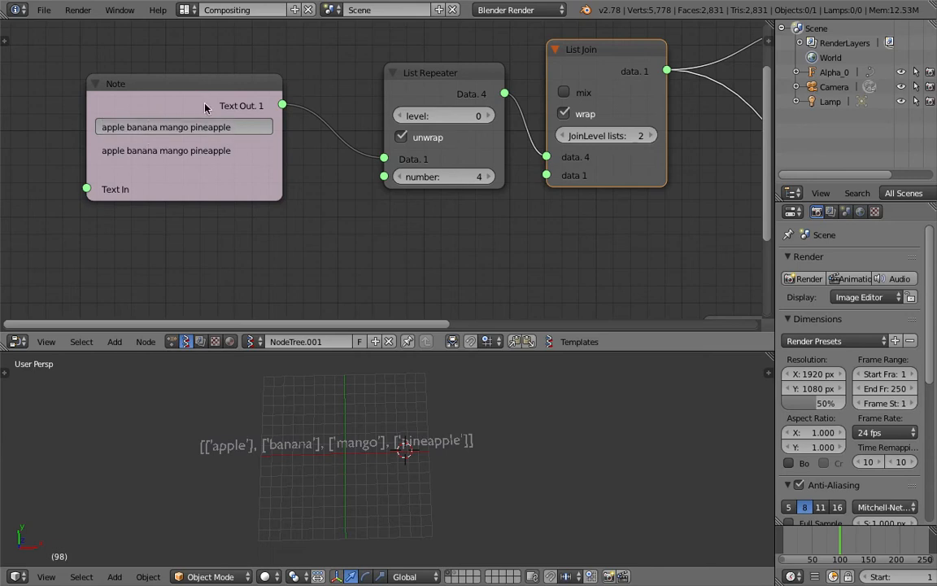
pyautogui.moveTo(204, 104); pyautogui.dragTo(185, 102)
pyautogui.moveTo(438, 82); pyautogui.dragTo(403, 68)
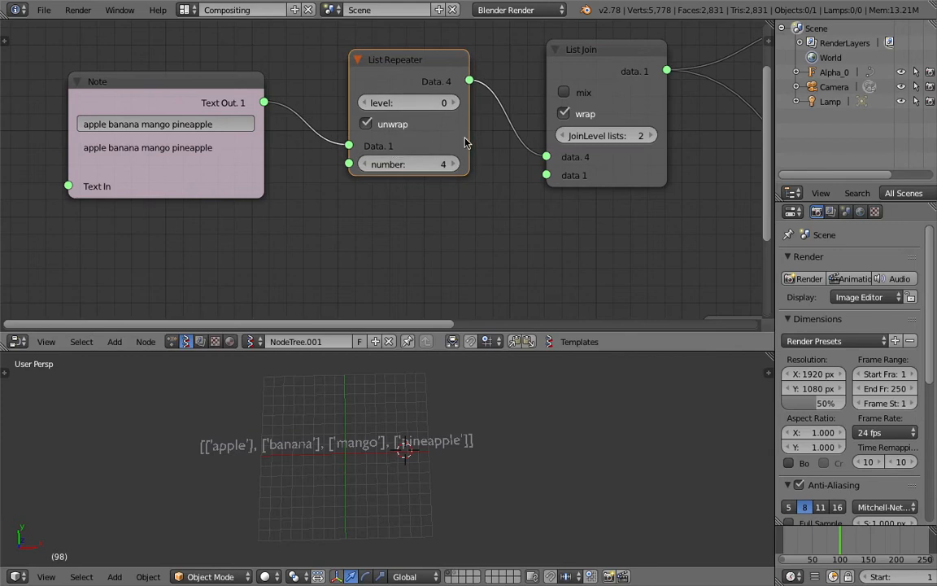
# Disable the List Join's wrap option and set the List Length's level to 1.
pyautogui.moveTo(466, 136); pyautogui.dragTo(420, 145, button='middle')
pyautogui.moveTo(465, 193); pyautogui.dragTo(326, 188, button='middle')
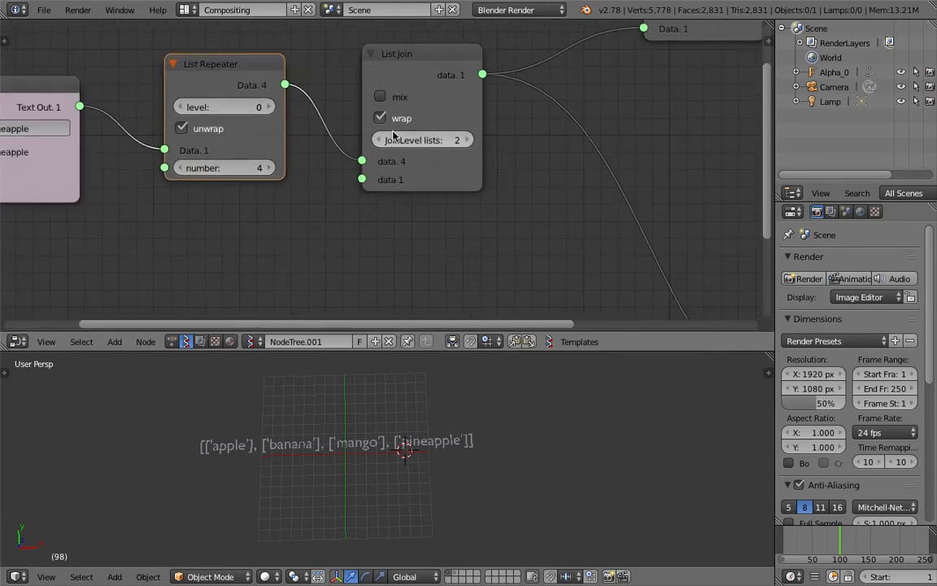
pyautogui.click(381, 118)
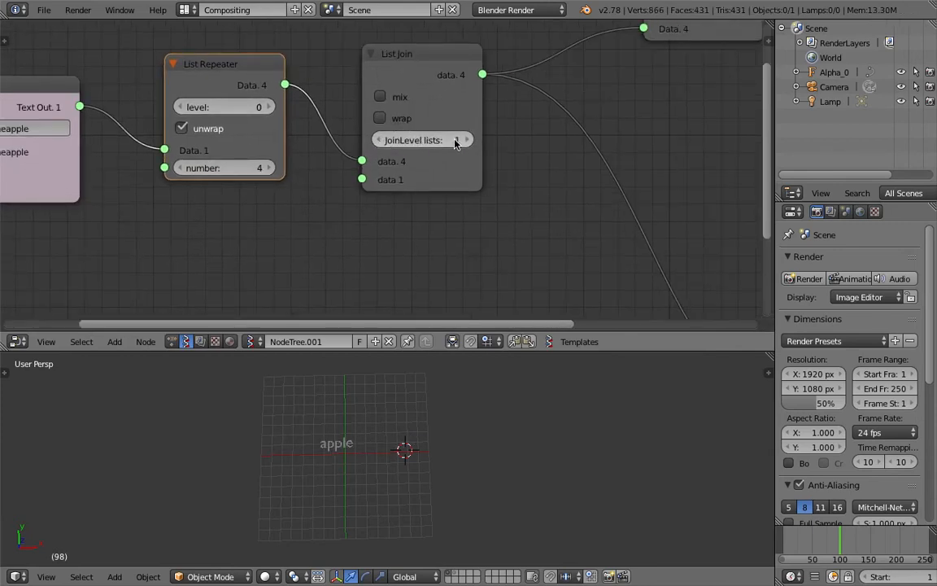
pyautogui.scroll(-1, 404, 134)
pyautogui.moveTo(660, 57); pyautogui.dragTo(422, 132, button='middle')
pyautogui.click(457, 107)
pyautogui.scroll(-2, 314, 224)
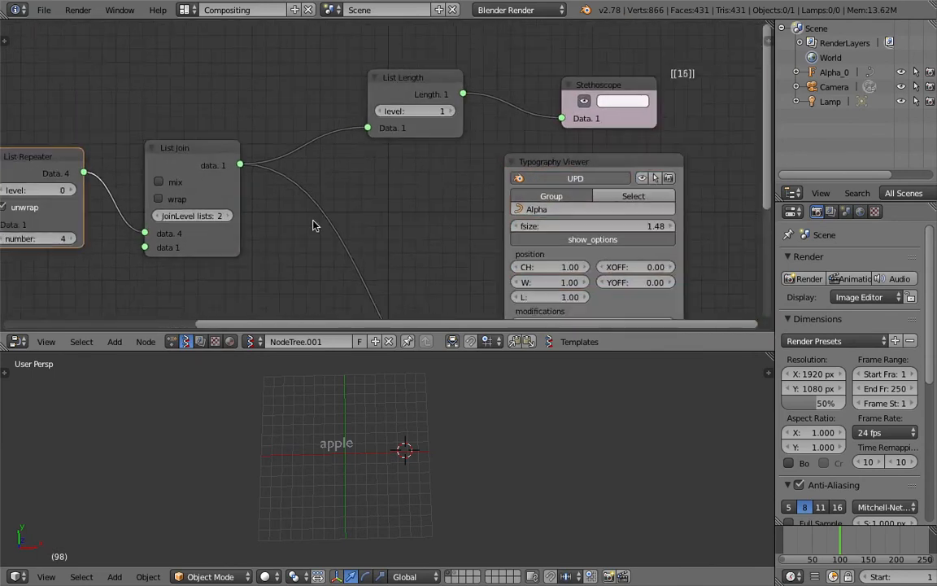
# Save the file and compare the List Join's result with wrap on and off, leaving wrap disabled.
pyautogui.moveTo(316, 223); pyautogui.dragTo(427, 217, button='middle')
pyautogui.scroll(-2, 204, 215)
pyautogui.scroll(2, 580, 198)
pyautogui.moveTo(579, 197); pyautogui.dragTo(333, 196, button='middle')
pyautogui.hotkey('ctrl', 's')
pyautogui.click(333, 189)
pyautogui.click(272, 110)
pyautogui.moveTo(352, 149); pyautogui.dragTo(552, 118, button='middle')
pyautogui.click(223, 156)
pyautogui.click(223, 156)
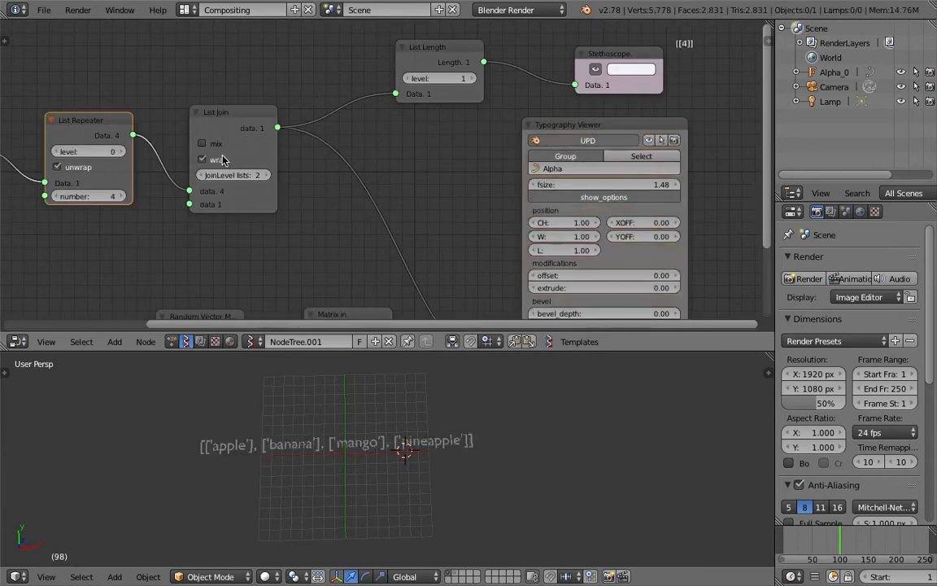
pyautogui.click(203, 144)
pyautogui.moveTo(405, 199); pyautogui.dragTo(385, 170, button='middle')
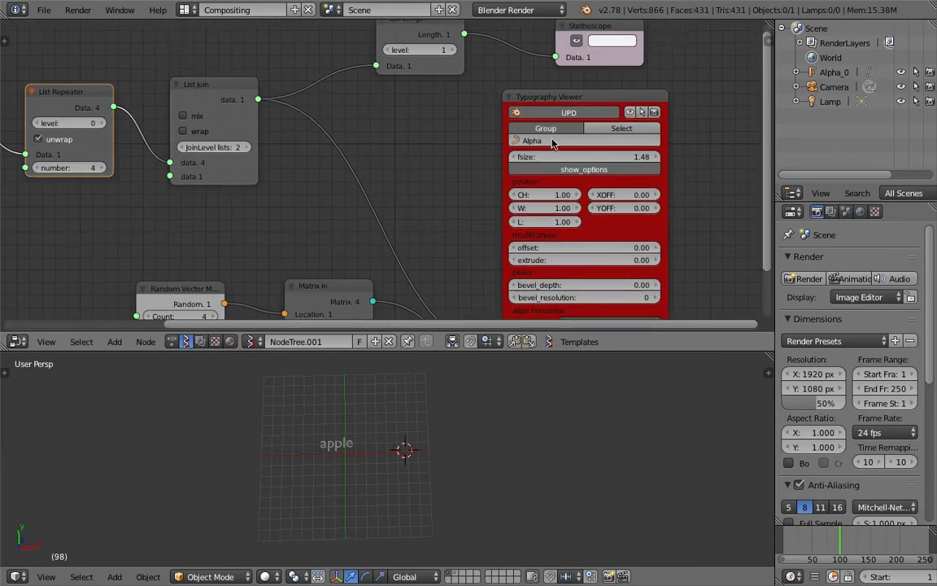
pyautogui.moveTo(573, 156); pyautogui.dragTo(587, 157)
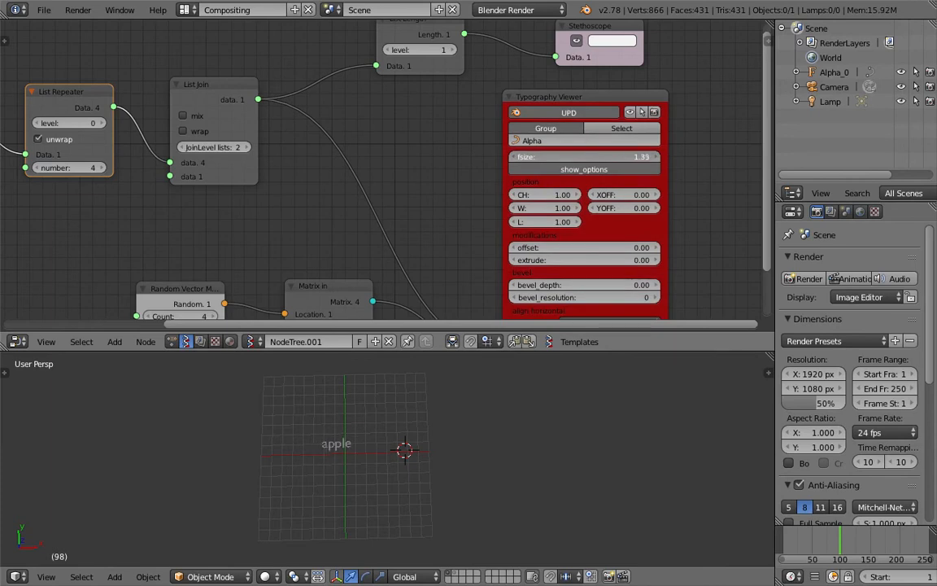
pyautogui.press('Escape')
# Set the Random Vector's count to 12 and save over sv_typography_advanced_002.blend.
pyautogui.moveTo(241, 318); pyautogui.dragTo(291, 195, button='middle')
pyautogui.moveTo(236, 212)
pyautogui.mouseDown()
pyautogui.moveTo(233, 221)
pyautogui.moveTo(268, 199)
pyautogui.moveTo(252, 212)
pyautogui.moveTo(277, 212)
pyautogui.moveTo(232, 216)
pyautogui.moveTo(234, 231)
pyautogui.mouseUp()
pyautogui.click(225, 225)
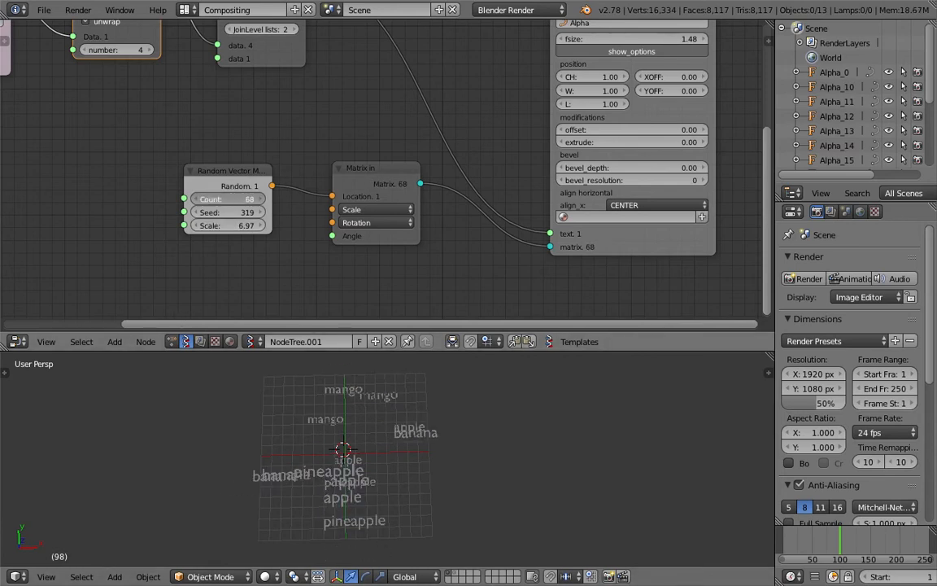
pyautogui.write('12')
pyautogui.press('Return')
pyautogui.moveTo(225, 151); pyautogui.dragTo(292, 150, button='middle')
pyautogui.press('Return')
pyautogui.moveTo(178, 127); pyautogui.dragTo(299, 186, button='middle')
pyautogui.scroll(-1, 256, 161)
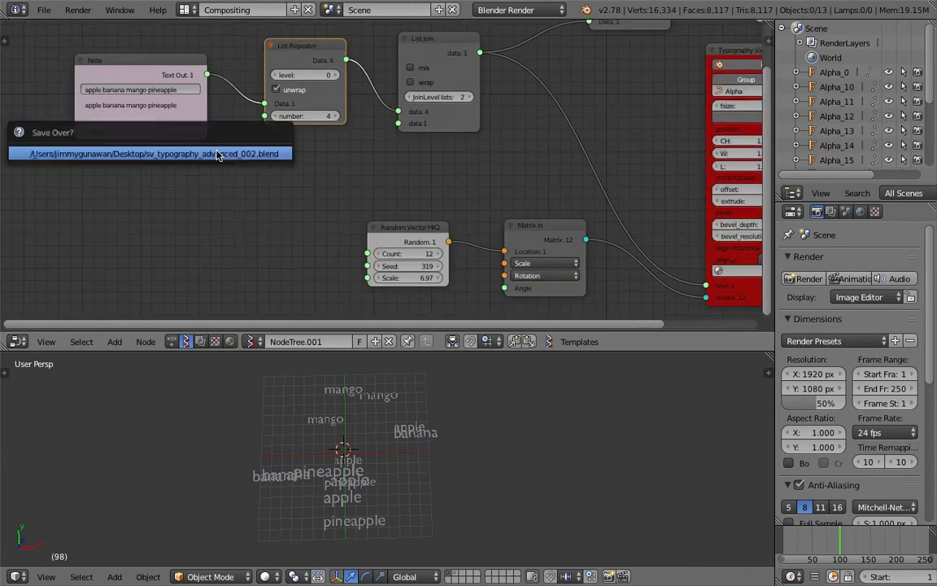
# Set the Random Vector's count to 16.
pyautogui.moveTo(156, 110); pyautogui.dragTo(245, 226, button='middle')
pyautogui.scroll(4, 250, 221)
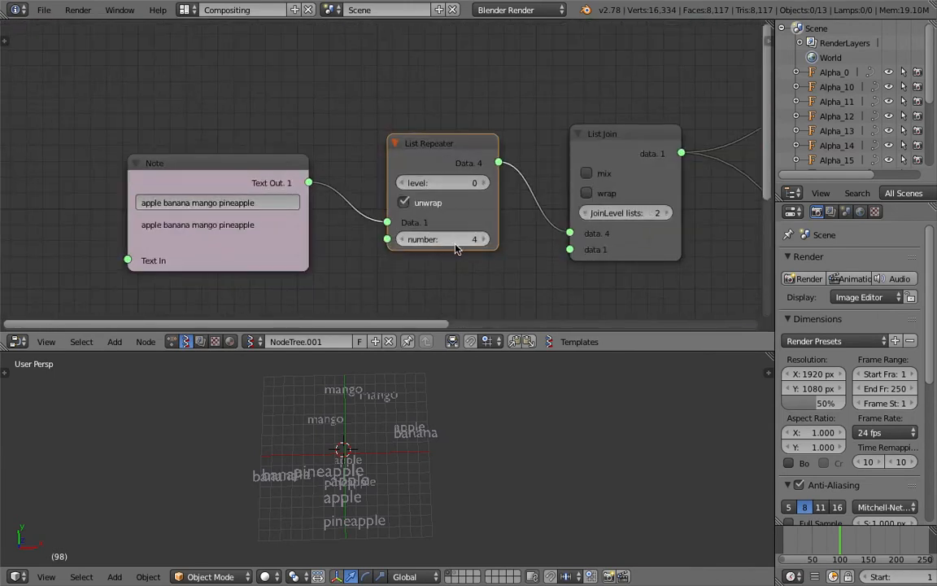
pyautogui.moveTo(457, 255); pyautogui.dragTo(305, 87, button='middle')
pyautogui.moveTo(456, 174); pyautogui.dragTo(430, 146, button='middle')
pyautogui.click(425, 226)
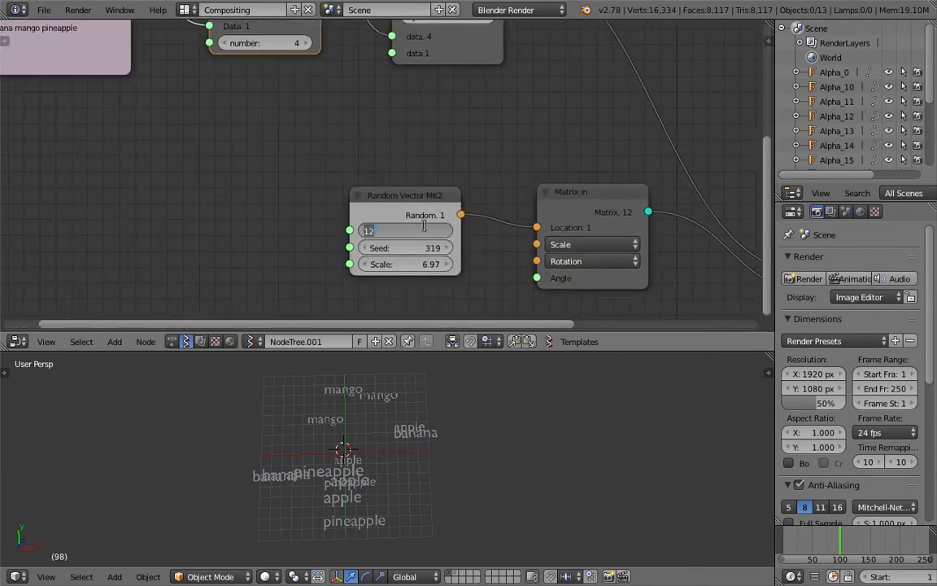
pyautogui.press('Return')
pyautogui.moveTo(508, 150); pyautogui.dragTo(362, 150, button='middle')
pyautogui.scroll(-4, 367, 158)
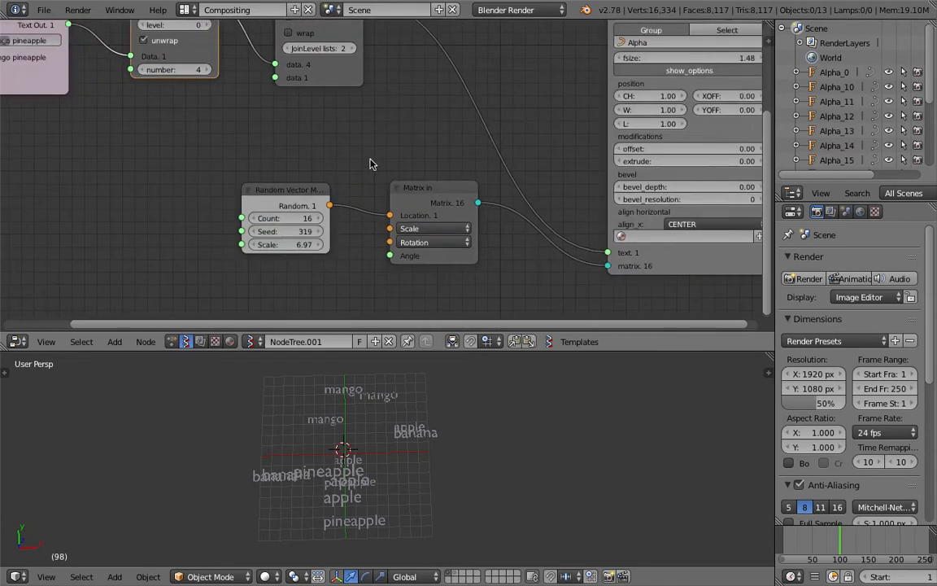
# Try different seeds on the Random Vector, ending at 602, and save the file along the way.
pyautogui.moveTo(298, 231); pyautogui.dragTo(384, 231)
pyautogui.hotkey('ctrl', 's')
pyautogui.click(297, 230)
pyautogui.moveTo(297, 228); pyautogui.dragTo(275, 225)
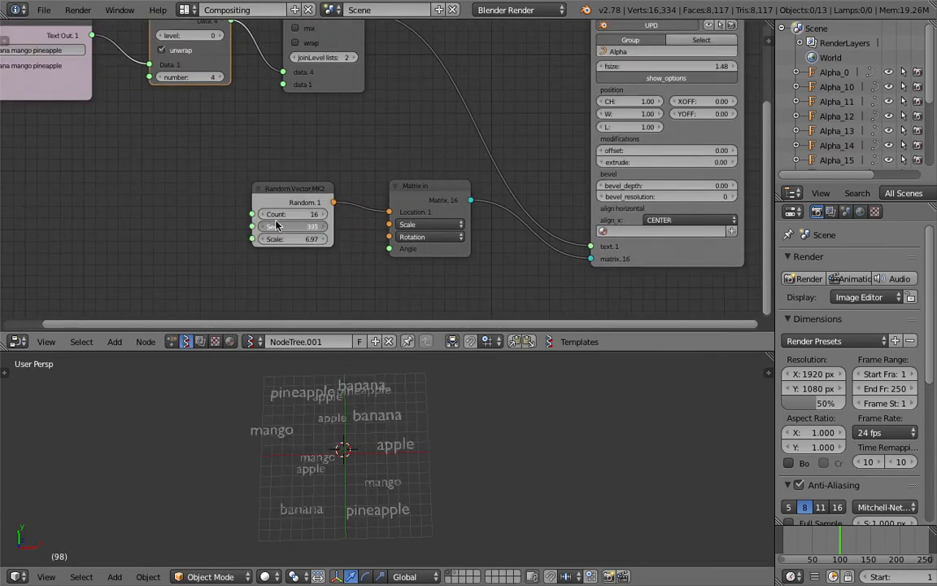
pyautogui.scroll(8, 269, 234)
pyautogui.moveTo(268, 234); pyautogui.dragTo(261, 188, button='middle')
pyautogui.moveTo(204, 233); pyautogui.dragTo(370, 233)
pyautogui.scroll(-4, 244, 228)
# Move the Typography Viewer higher in the node tree and bring the Matrix In node closer to it.
pyautogui.moveTo(691, 185); pyautogui.dragTo(478, 159, button='middle')
pyautogui.scroll(-2, 479, 161)
pyautogui.moveTo(537, 223); pyautogui.dragTo(515, 149)
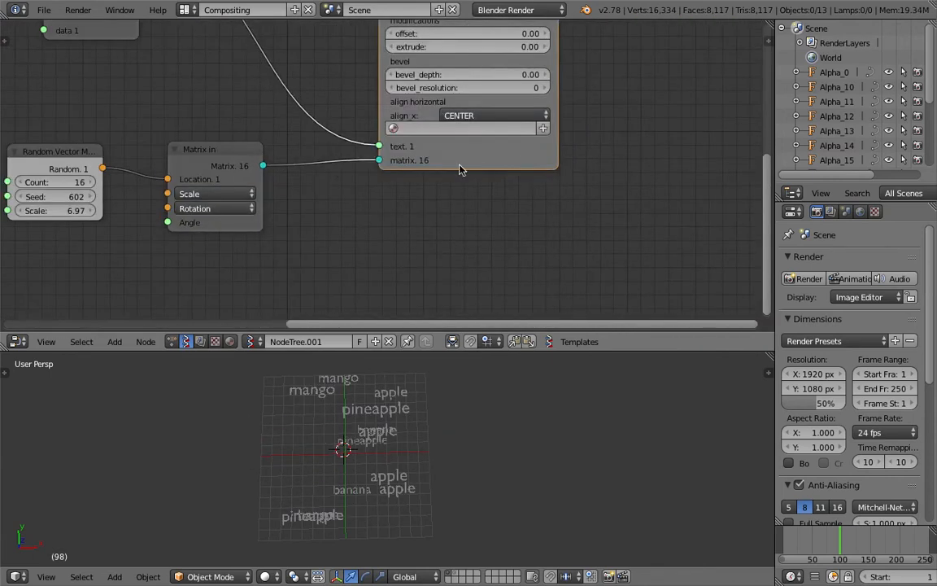
pyautogui.moveTo(395, 166); pyautogui.dragTo(438, 225, button='middle')
pyautogui.scroll(-1, 432, 227)
pyautogui.scroll(-1, 396, 205)
pyautogui.moveTo(299, 204); pyautogui.dragTo(359, 213)
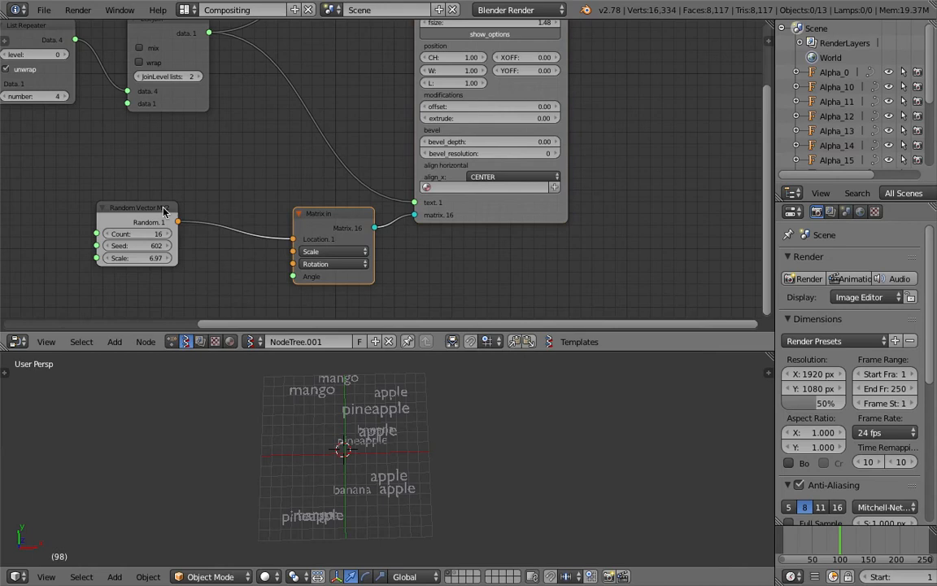
# Move the Random Vector node closer to the Matrix in node and save the file.
pyautogui.moveTo(163, 209); pyautogui.dragTo(235, 212)
pyautogui.moveTo(261, 149); pyautogui.dragTo(258, 217, button='middle')
pyautogui.hotkey('ctrl', 's')
pyautogui.click(262, 223)
pyautogui.moveTo(391, 165); pyautogui.dragTo(508, 237, button='middle')
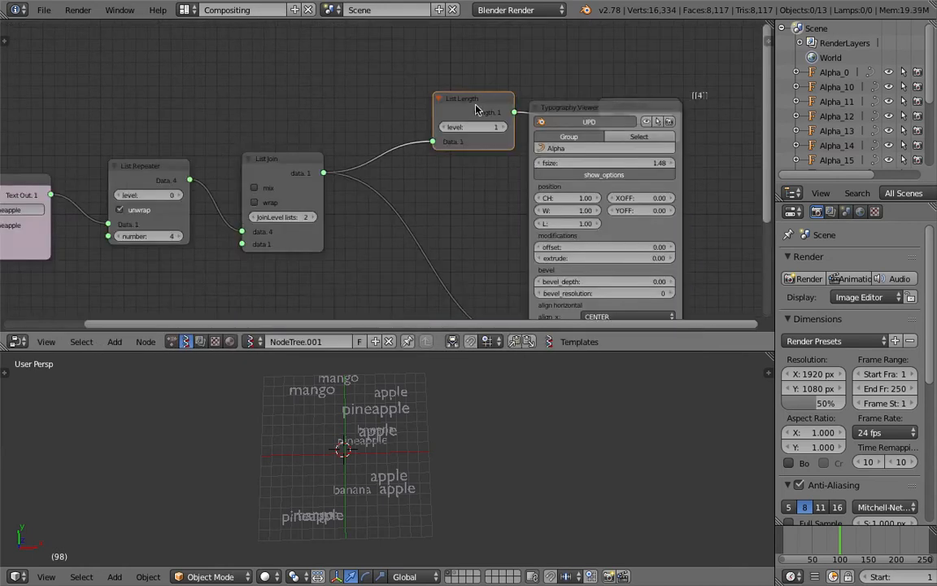
# Rearrange the List Length and Stethoscope nodes above the lowered Typography Viewer node and save the file.
pyautogui.moveTo(476, 109); pyautogui.dragTo(402, 109)
pyautogui.moveTo(502, 109); pyautogui.dragTo(498, 140, button='middle')
pyautogui.moveTo(567, 144); pyautogui.dragTo(571, 184)
pyautogui.moveTo(615, 140); pyautogui.dragTo(485, 80)
pyautogui.moveTo(408, 131); pyautogui.dragTo(412, 79)
pyautogui.moveTo(438, 154)
pyautogui.mouseDown(button='middle')
pyautogui.moveTo(458, 109)
pyautogui.moveTo(478, 111)
pyautogui.mouseUp(button='middle')
pyautogui.hotkey('ctrl', 's')
pyautogui.moveTo(512, 155)
pyautogui.mouseDown(button='middle')
pyautogui.moveTo(496, 126)
pyautogui.moveTo(536, 135)
pyautogui.mouseUp(button='middle')
# Set the Typography Viewer's bevel_depth to 0.09 and extrude to 0.18, and view the thickened text.
pyautogui.click(497, 130)
pyautogui.moveTo(600, 146)
pyautogui.mouseDown(button='middle')
pyautogui.moveTo(549, 124)
pyautogui.moveTo(442, 150)
pyautogui.mouseUp(button='middle')
pyautogui.scroll(-1, 439, 154)
pyautogui.scroll(4, 455, 459)
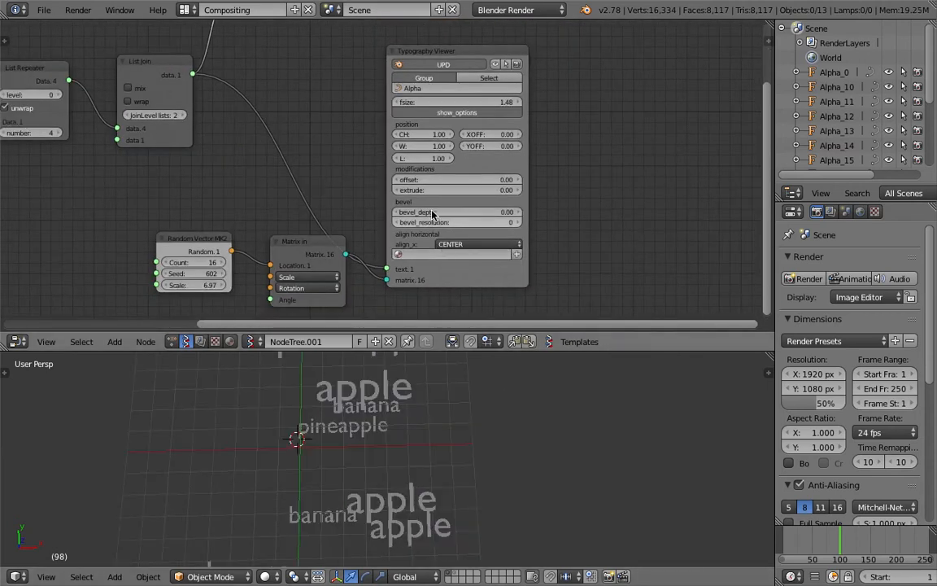
pyautogui.scroll(1, 382, 167)
pyautogui.scroll(3, 498, 379)
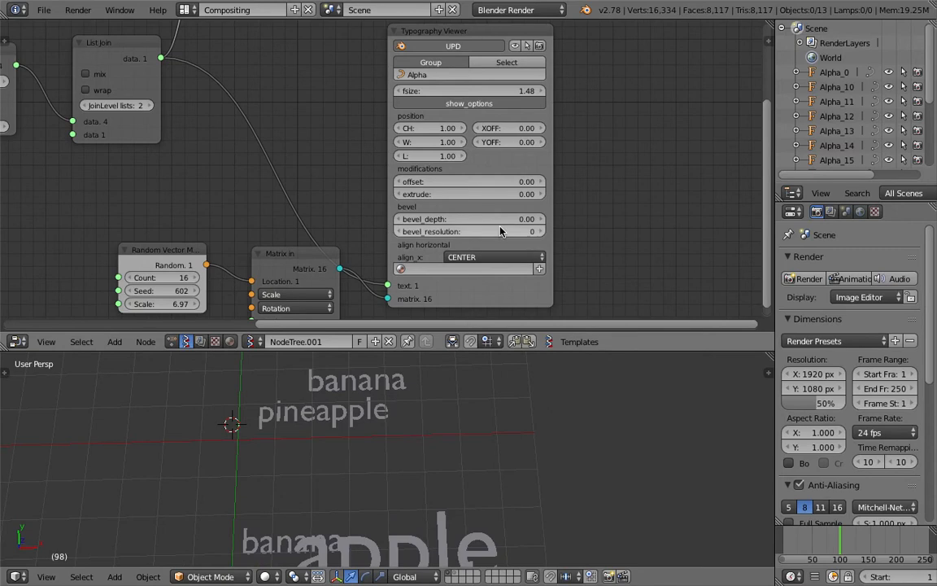
pyautogui.moveTo(496, 219)
pyautogui.mouseDown()
pyautogui.moveTo(516, 219)
pyautogui.moveTo(488, 219)
pyautogui.moveTo(513, 219)
pyautogui.mouseUp()
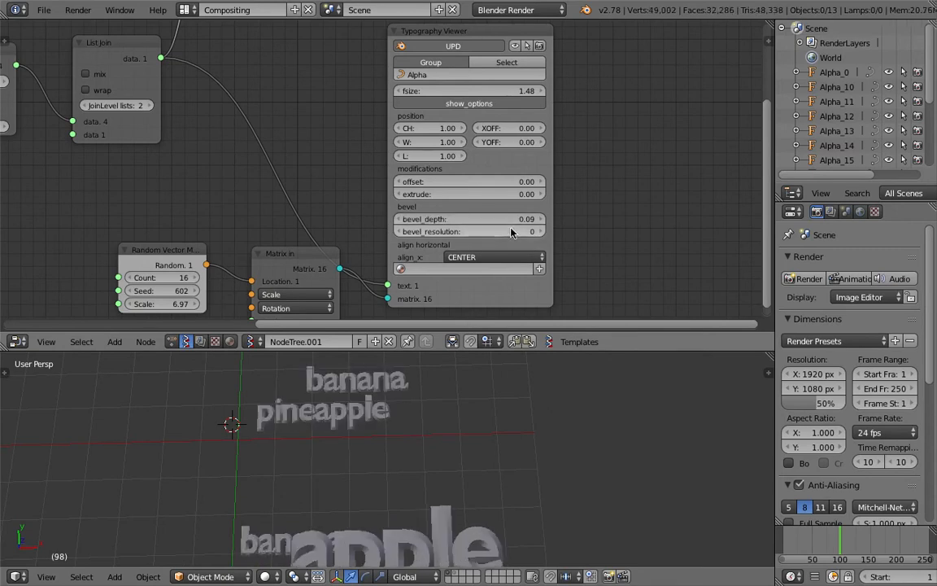
pyautogui.moveTo(483, 193); pyautogui.dragTo(513, 194)
pyautogui.moveTo(523, 492); pyautogui.dragTo(491, 450, button='middle')
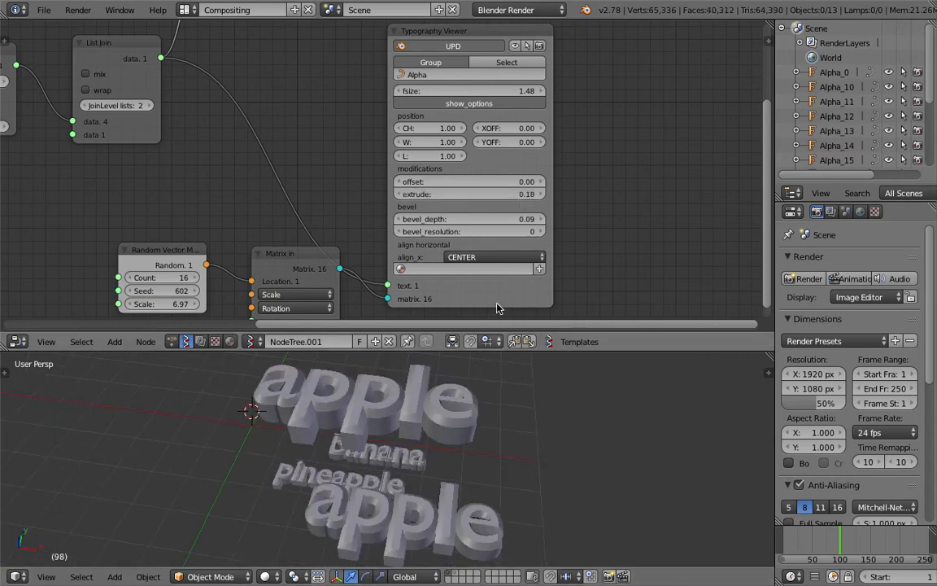
# Set the Typography Viewer's extrude to 0.12, bevel_depth to 0.03, CH to 1.15 and W to 1.06.
pyautogui.moveTo(498, 195)
pyautogui.mouseDown()
pyautogui.moveTo(468, 194)
pyautogui.moveTo(502, 219)
pyautogui.moveTo(492, 217)
pyautogui.moveTo(492, 194)
pyautogui.moveTo(511, 193)
pyautogui.mouseUp()
pyautogui.moveTo(431, 128)
pyautogui.mouseDown()
pyautogui.moveTo(488, 128)
pyautogui.moveTo(439, 128)
pyautogui.mouseUp()
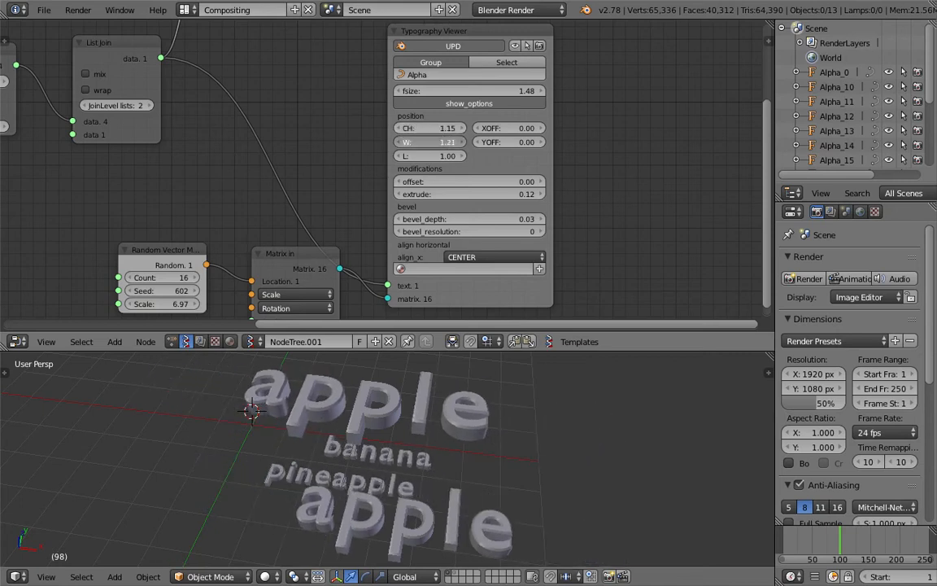
pyautogui.click(497, 156)
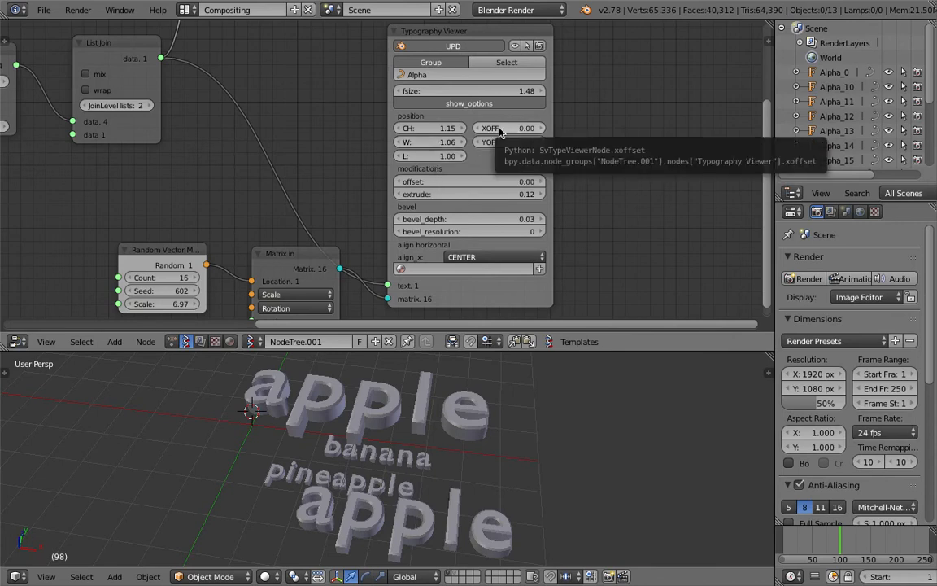
# Set the Typography Viewer's XOFF to 0.03 and YOFF to -0.54.
pyautogui.moveTo(505, 130)
pyautogui.mouseDown()
pyautogui.moveTo(524, 130)
pyautogui.moveTo(508, 130)
pyautogui.mouseUp()
pyautogui.moveTo(504, 142); pyautogui.dragTo(462, 142)
pyautogui.scroll(-4, 534, 495)
pyautogui.moveTo(539, 502); pyautogui.dragTo(407, 366, button='middle')
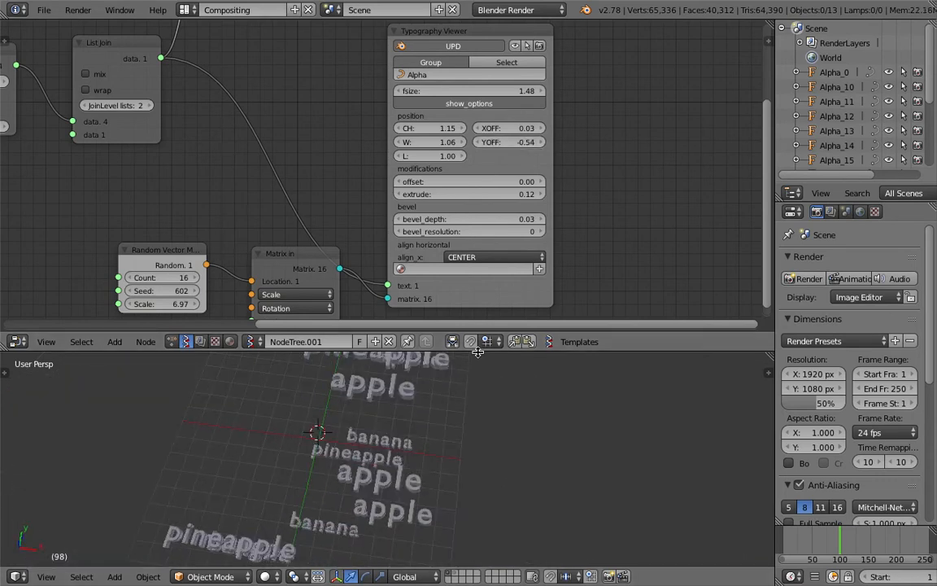
# Enlarge the 3D view area, set the Typography Viewer's extrude to 0.03 and save the file.
pyautogui.moveTo(428, 350); pyautogui.dragTo(478, 283)
pyautogui.moveTo(419, 439); pyautogui.dragTo(431, 298, button='middle')
pyautogui.scroll(4, 446, 410)
pyautogui.moveTo(470, 155); pyautogui.dragTo(419, 156)
pyautogui.hotkey('ctrl', 's')
# Place the 3D cursor on empty space beside the text grid and save the file.
pyautogui.moveTo(514, 370); pyautogui.dragTo(474, 427, button='middle')
pyautogui.click(487, 381)
pyautogui.scroll(-5, 481, 386)
pyautogui.press('super+s')
pyautogui.click(600, 373)
pyautogui.moveTo(593, 378); pyautogui.dragTo(572, 423, button='middle')
pyautogui.click(52, 14)
pyautogui.click(93, 138)
pyautogui.click(828, 61)
pyautogui.click(851, 51)
# Enlarge the node editor slightly and move the Random Vector and Matrix in nodes close together below List Join.
pyautogui.moveTo(432, 125); pyautogui.dragTo(523, 173, button='middle')
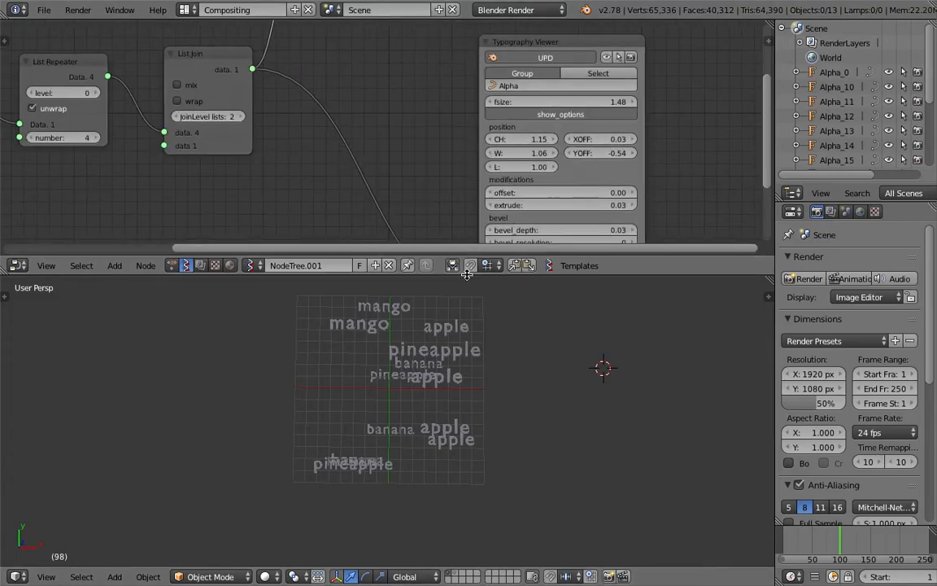
pyautogui.moveTo(466, 275); pyautogui.dragTo(466, 295)
pyautogui.scroll(-3, 268, 177)
pyautogui.moveTo(228, 121); pyautogui.dragTo(446, 40, button='middle')
pyautogui.moveTo(505, 153); pyautogui.dragTo(449, 143)
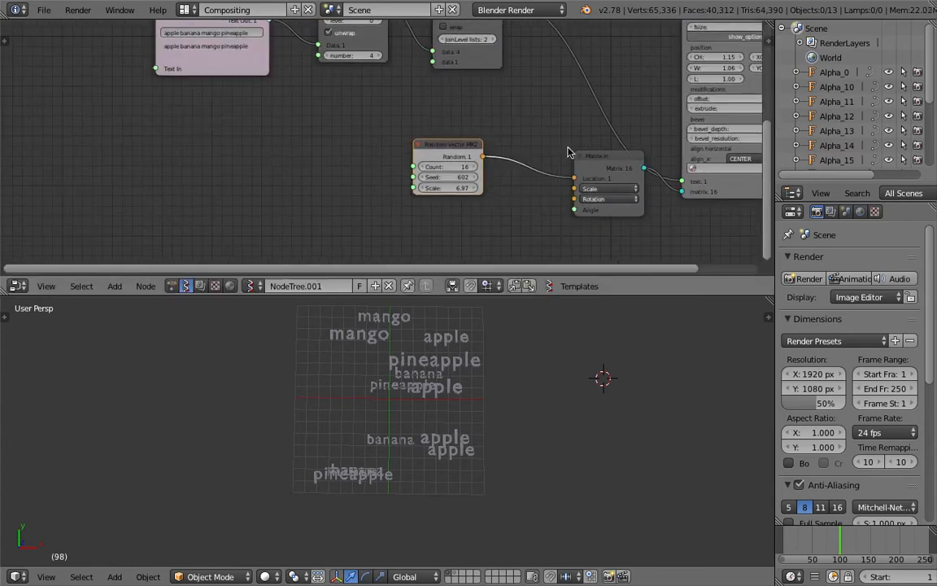
pyautogui.moveTo(587, 155); pyautogui.dragTo(512, 131)
pyautogui.moveTo(440, 153); pyautogui.dragTo(426, 146)
pyautogui.moveTo(432, 138); pyautogui.dragTo(449, 165, button='middle')
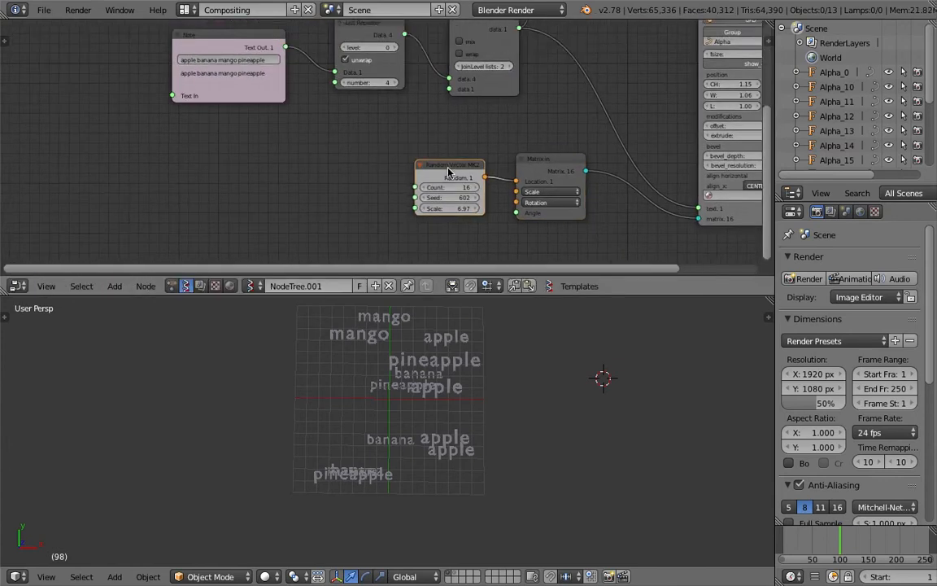
# Set the List Repeater node's number to 6.
pyautogui.scroll(1, 450, 169)
pyautogui.moveTo(373, 368); pyautogui.dragTo(411, 415, button='middle')
pyautogui.moveTo(246, 50); pyautogui.dragTo(261, 124, button='middle')
pyautogui.scroll(5, 261, 123)
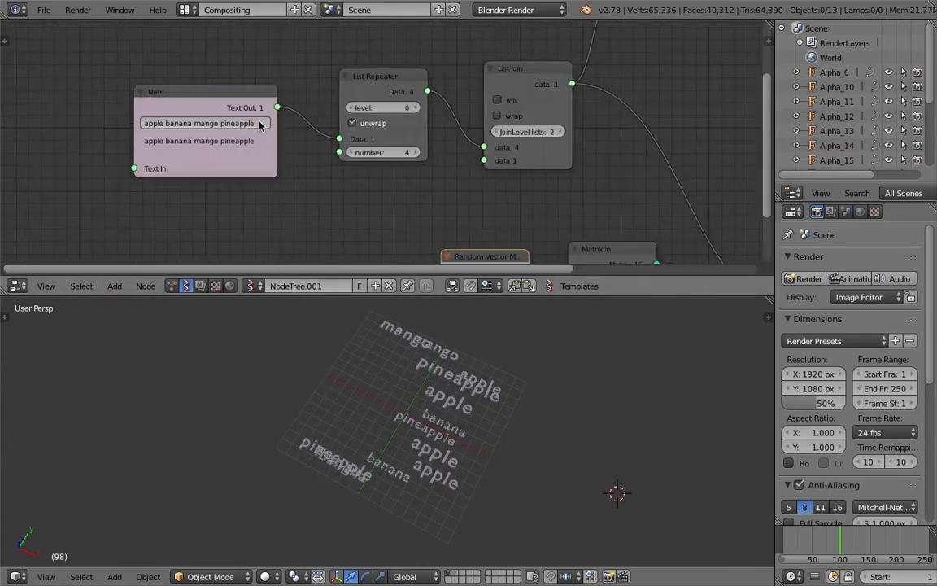
pyautogui.click(425, 155)
pyautogui.click(425, 156)
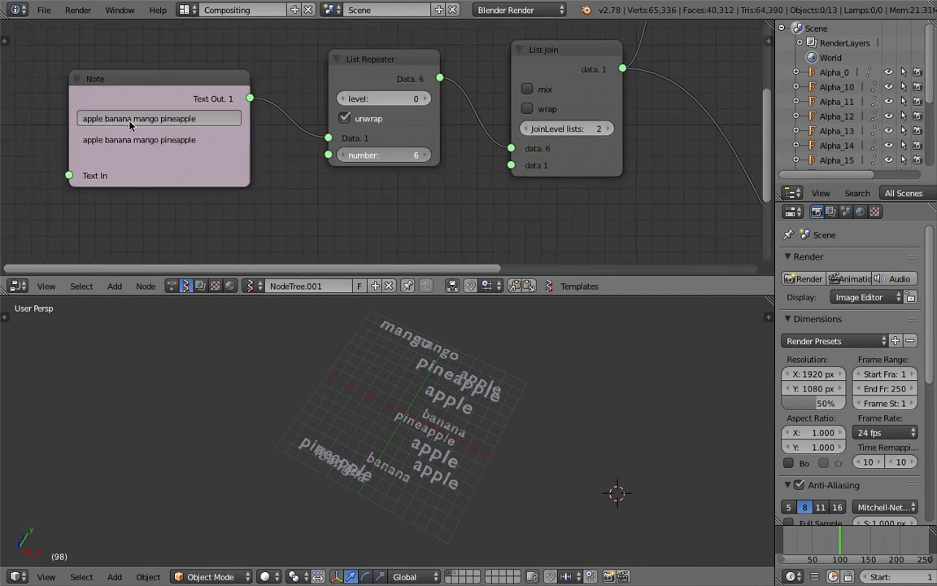
pyautogui.click(348, 157)
pyautogui.click(348, 157)
# Set the Random Vector node's Count to 24 and save the file.
pyautogui.scroll(-1, 438, 200)
pyautogui.moveTo(493, 259); pyautogui.dragTo(381, 73, button='middle')
pyautogui.scroll(2, 405, 119)
pyautogui.click(407, 122)
pyautogui.write('2')
pyautogui.press('Return')
pyautogui.hotkey('ctrl', 's')
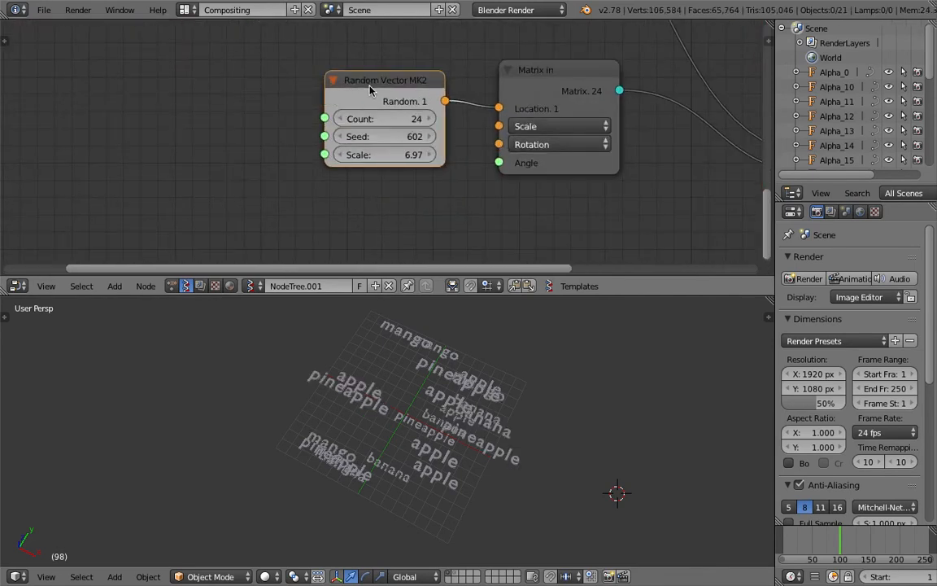
# Delete the Random Vector node and add a Plane node in its place.
pyautogui.click(295, 128)
pyautogui.moveTo(372, 82); pyautogui.dragTo(336, 85)
pyautogui.press('x')
pyautogui.hotkey('alt', 'space')
pyautogui.write('plan')
pyautogui.press('Return')
pyautogui.click(294, 91)
# Set the Plane node's N Vert X to 6 and N Vert Y to 4, and connect Vertices to Matrix in's Location.
pyautogui.click(389, 209)
pyautogui.write('6')
pyautogui.press('Return')
pyautogui.click(385, 224)
pyautogui.write('4')
pyautogui.press('Return')
pyautogui.moveTo(443, 127); pyautogui.dragTo(499, 108)
pyautogui.moveTo(410, 112); pyautogui.dragTo(349, 85)
# Spread the words into a wide grid by setting the Plane node's Step X to 6.58 and Step Y to 4.87.
pyautogui.moveTo(372, 235); pyautogui.dragTo(344, 196, button='middle')
pyautogui.moveTo(316, 180); pyautogui.dragTo(416, 195)
pyautogui.moveTo(501, 415); pyautogui.dragTo(530, 404, button='middle')
pyautogui.moveTo(315, 178); pyautogui.dragTo(369, 178)
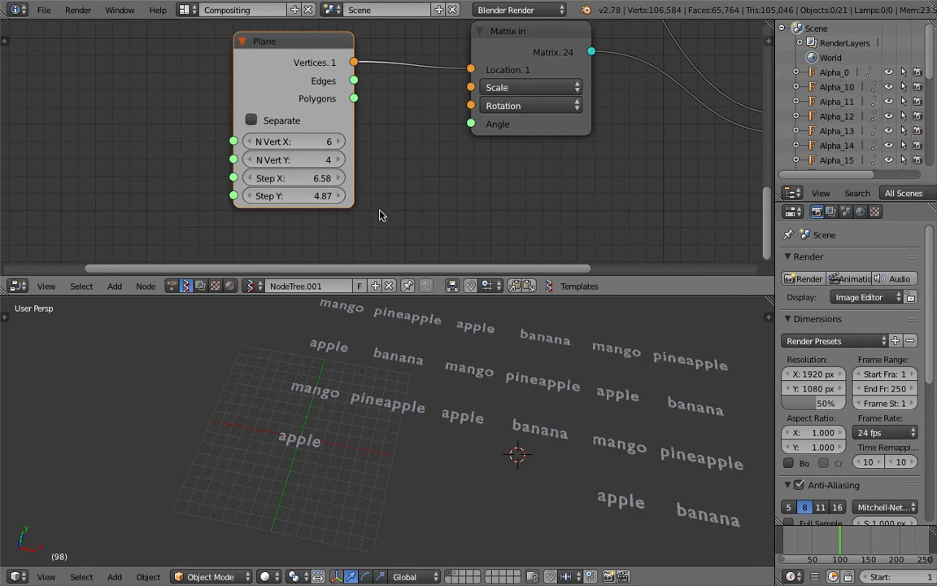
# Save the file and set the Plane node's Step Y to 5.44.
pyautogui.scroll(-2, 391, 195)
pyautogui.moveTo(560, 190); pyautogui.dragTo(335, 163, button='middle')
pyautogui.scroll(-3, 385, 96)
pyautogui.moveTo(378, 124); pyautogui.dragTo(398, 184, button='middle')
pyautogui.hotkey('ctrl', 's')
pyautogui.click(397, 184)
pyautogui.moveTo(299, 159); pyautogui.dragTo(311, 149, button='middle')
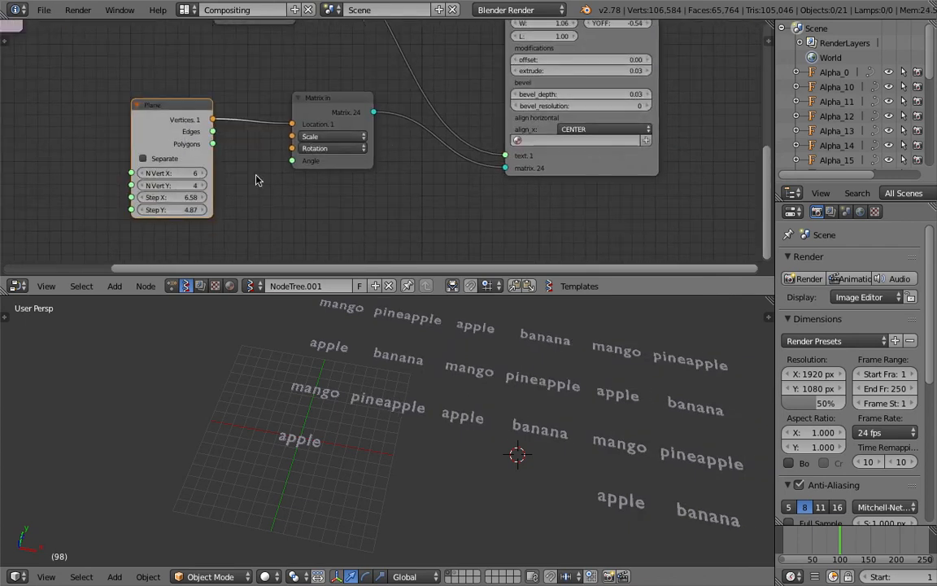
pyautogui.moveTo(187, 213); pyautogui.dragTo(158, 213)
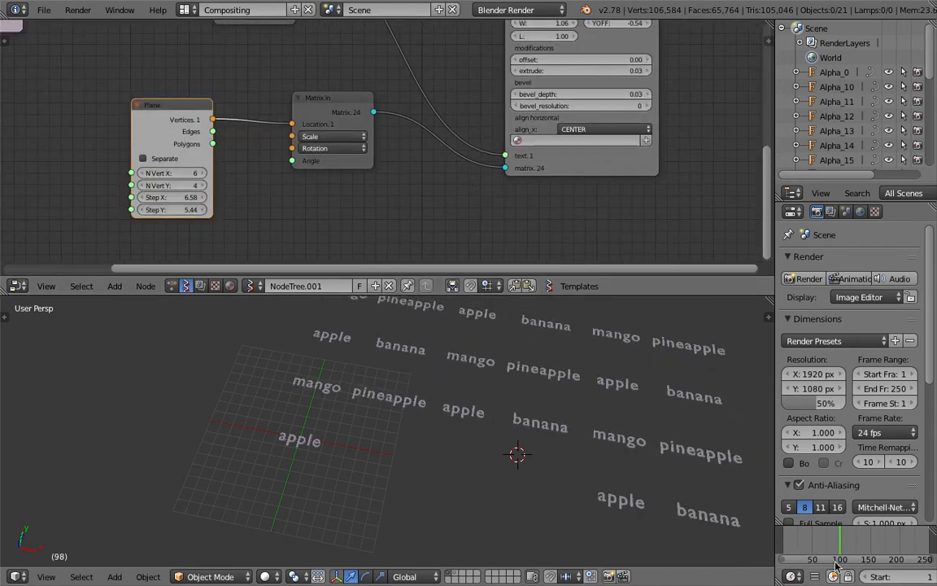
# Set the timeline's current frame to 72, move the Plane node closer to Matrix in and save the file.
pyautogui.click(824, 551)
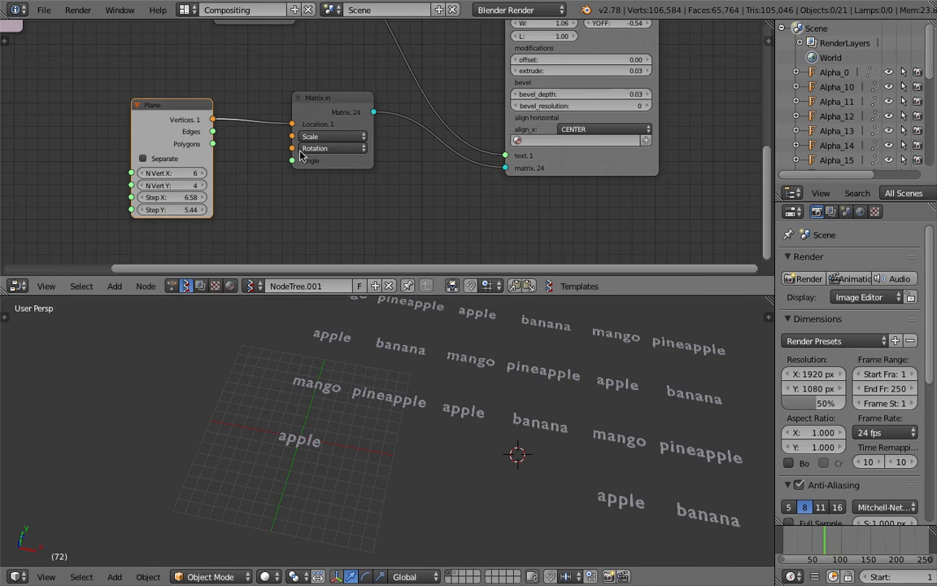
pyautogui.moveTo(174, 108); pyautogui.dragTo(190, 109)
pyautogui.hotkey('ctrl', 's')
pyautogui.click(236, 111)
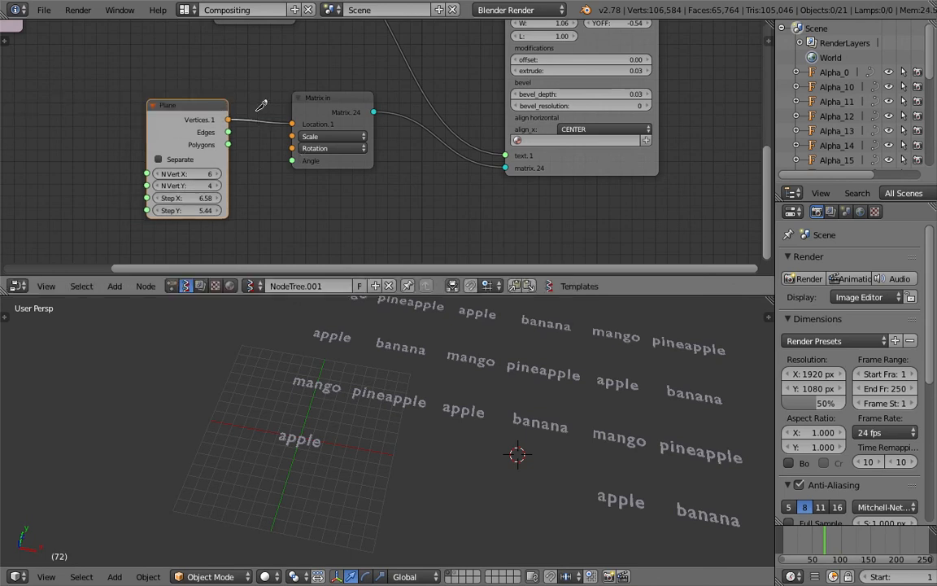
# Examine the word grid from other angles and place the 3D cursor near its lower row.
pyautogui.scroll(-2, 465, 370)
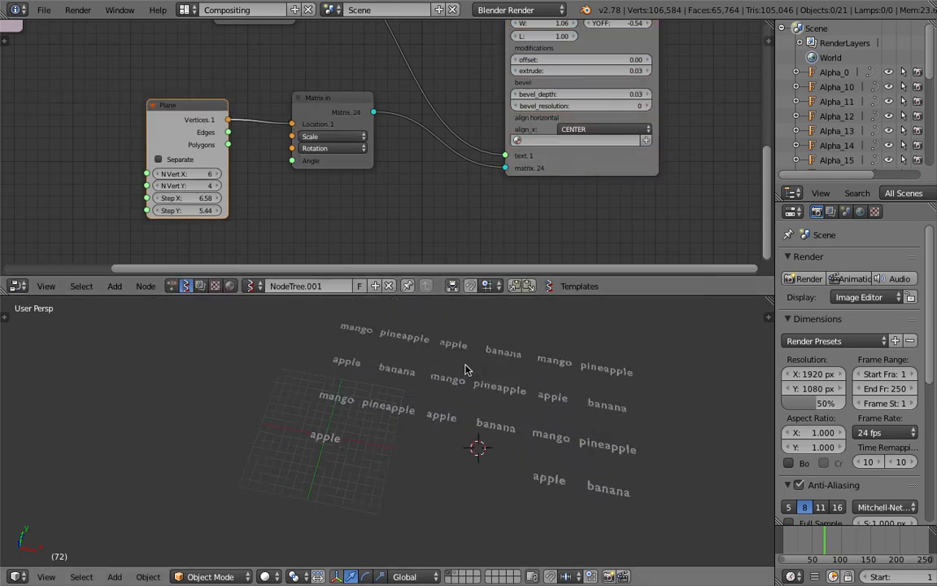
pyautogui.moveTo(465, 369); pyautogui.dragTo(366, 333, button='middle')
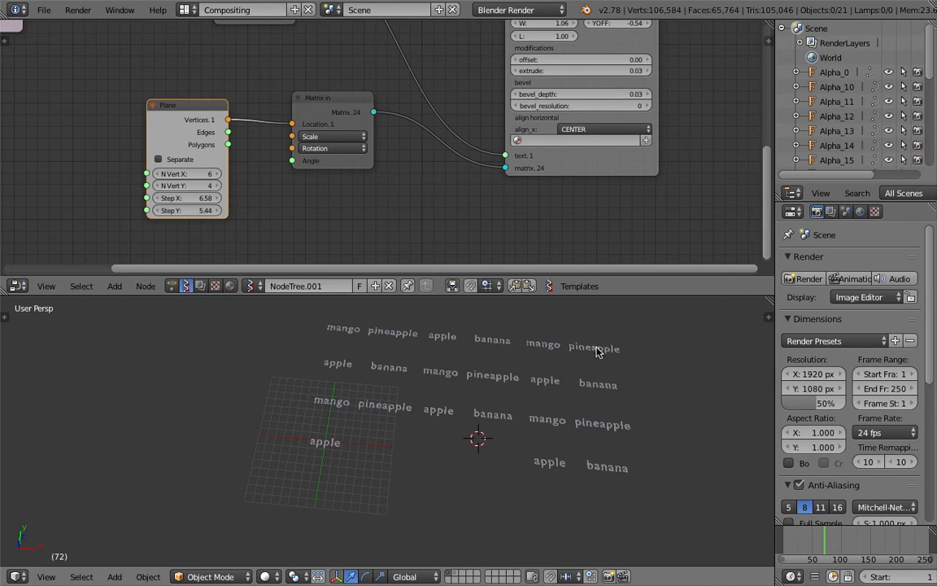
pyautogui.moveTo(932, 65); pyautogui.dragTo(917, 39)
pyautogui.moveTo(469, 413); pyautogui.dragTo(503, 429, button='middle')
pyautogui.click(503, 427)
# Try lower List Repeater number values of 5 and 4, and restore the number to 6.
pyautogui.scroll(-1, 285, 175)
pyautogui.moveTo(127, 95); pyautogui.dragTo(201, 128, button='middle')
pyautogui.scroll(1, 197, 122)
pyautogui.click(298, 127)
pyautogui.click(357, 126)
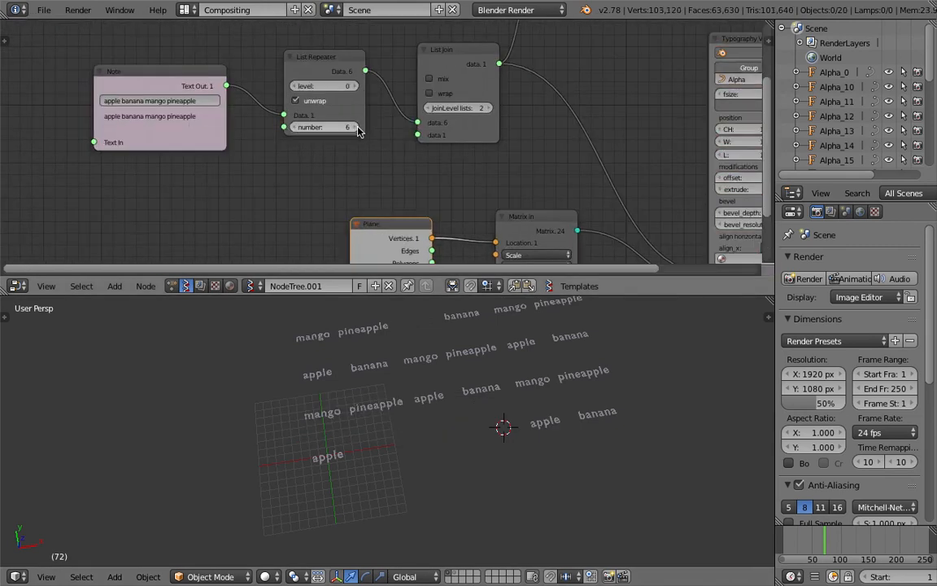
pyautogui.click(298, 127)
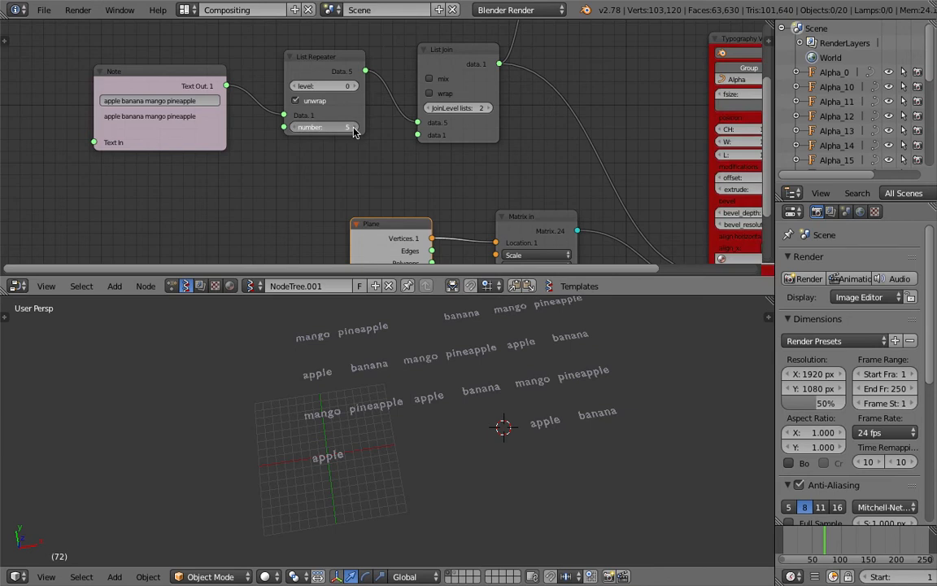
pyautogui.click(298, 126)
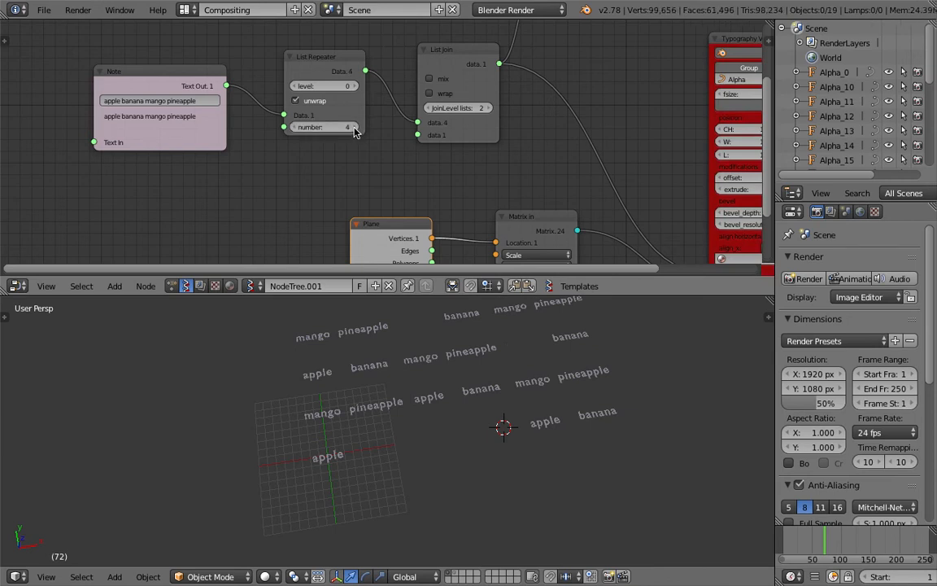
pyautogui.click(354, 127)
pyautogui.click(354, 128)
# Turn off unwrap on the List Repeater node and set List Join's JoinLevel lists to 1.
pyautogui.click(318, 103)
pyautogui.click(318, 103)
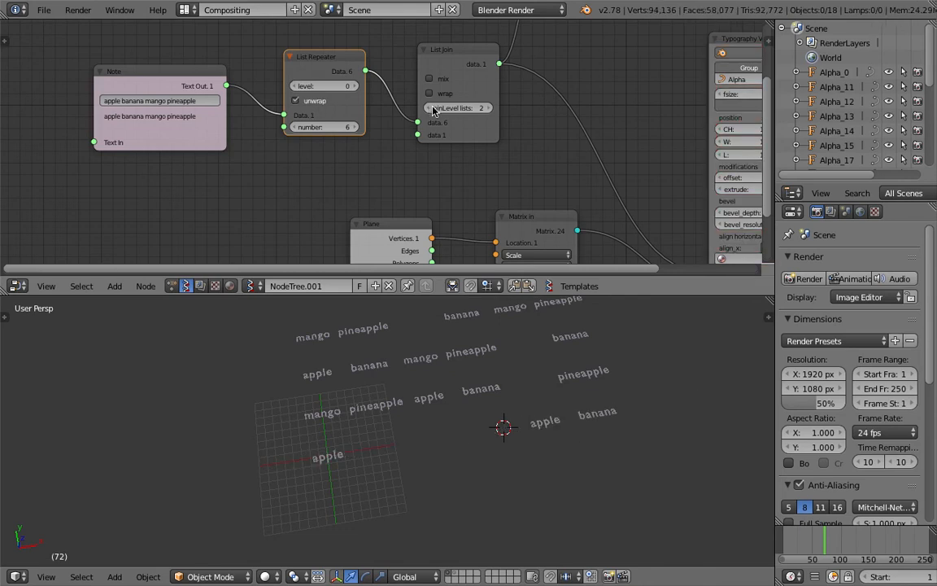
pyautogui.click(327, 101)
pyautogui.moveTo(422, 126); pyautogui.dragTo(374, 128, button='middle')
pyautogui.click(384, 112)
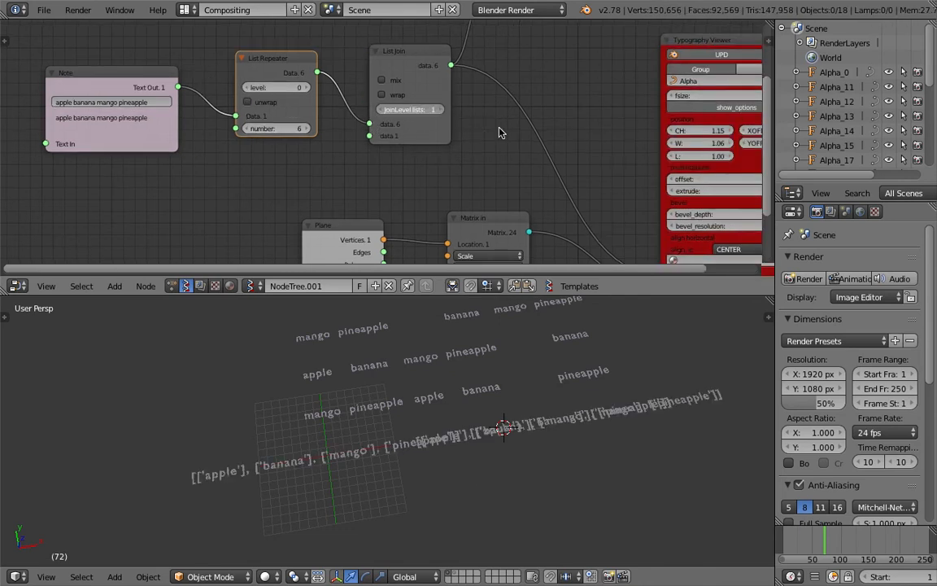
# Reposition the Matrix in node near the Plane node and add a Random Vector MK2 node below the Plane node.
pyautogui.scroll(-1, 573, 95)
pyautogui.moveTo(511, 73); pyautogui.dragTo(400, 24, button='middle')
pyautogui.scroll(1, 439, 85)
pyautogui.moveTo(396, 164); pyautogui.dragTo(398, 122, button='middle')
pyautogui.moveTo(366, 118); pyautogui.dragTo(534, 185)
pyautogui.moveTo(379, 202); pyautogui.dragTo(418, 141, button='middle')
pyautogui.hotkey('shift', 'a')
pyautogui.click(334, 174)
pyautogui.write('random')
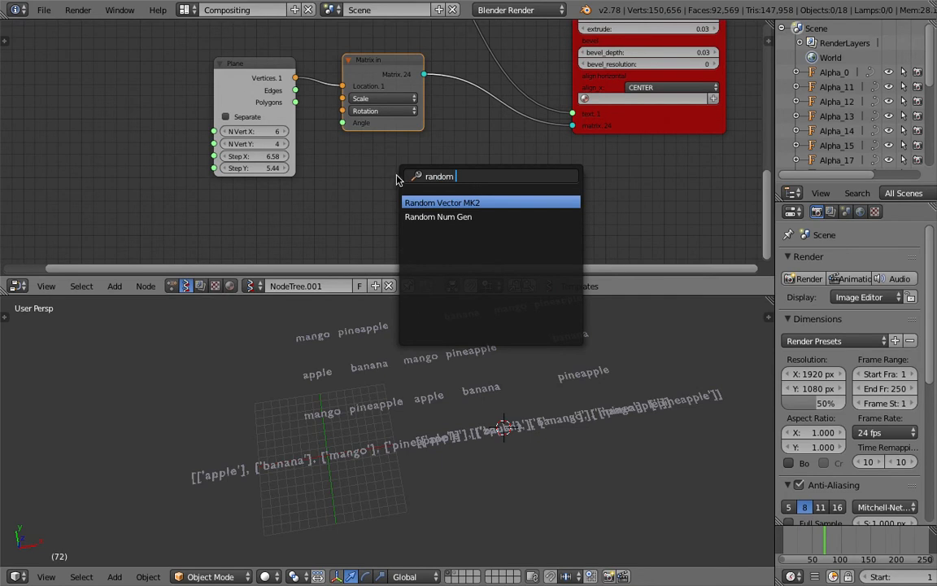
pyautogui.press('Return')
pyautogui.click(284, 211)
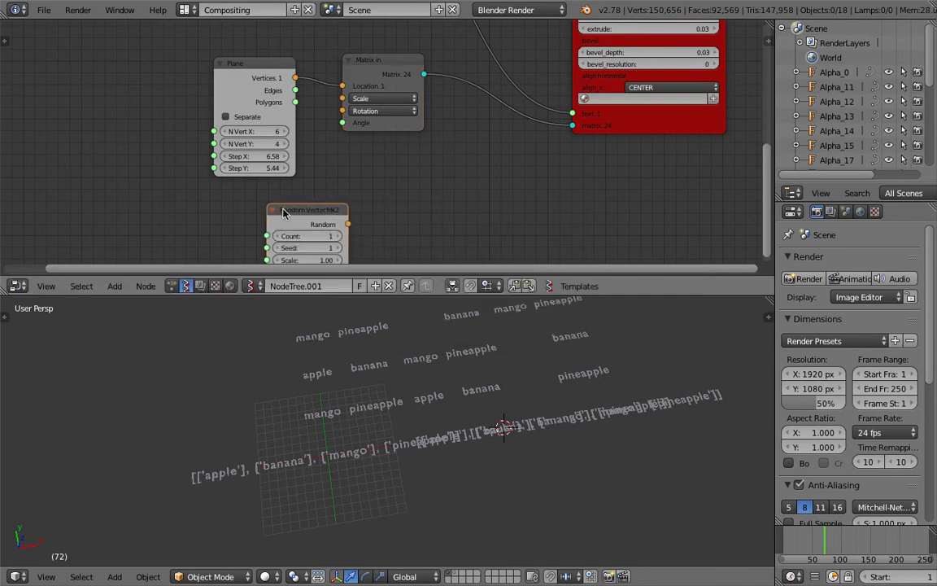
pyautogui.moveTo(283, 211); pyautogui.dragTo(296, 196, button='middle')
# Set the new Random Vector node's Count to 24 and connect its Random output to Matrix in's Location.
pyautogui.click(319, 220)
pyautogui.write('24')
pyautogui.press('Return')
pyautogui.moveTo(360, 208); pyautogui.dragTo(356, 71)
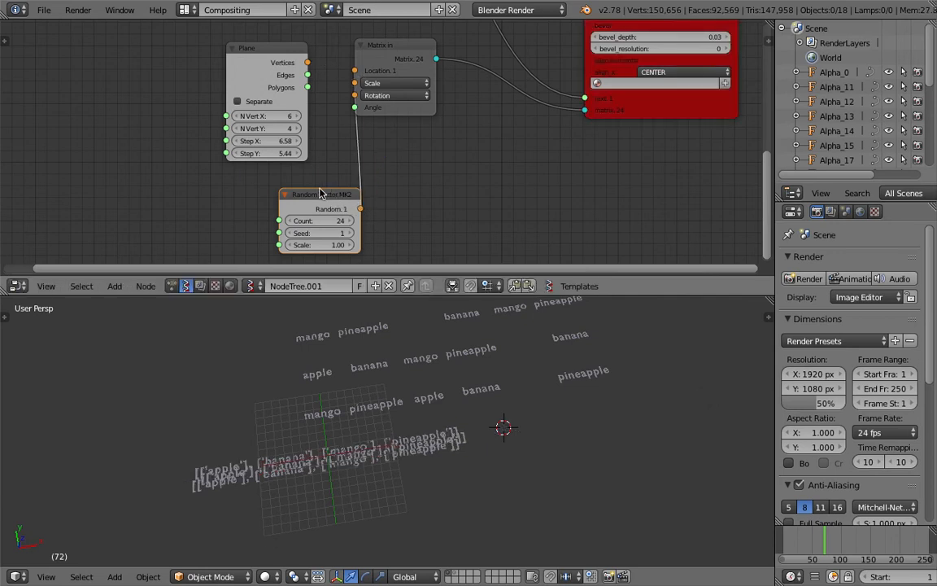
# Move the Random Vector node directly below the Plane node and set its Seed to 37.
pyautogui.moveTo(321, 192); pyautogui.dragTo(291, 176)
pyautogui.moveTo(303, 224); pyautogui.dragTo(313, 222)
pyautogui.moveTo(314, 217); pyautogui.dragTo(275, 185)
pyautogui.scroll(2, 424, 382)
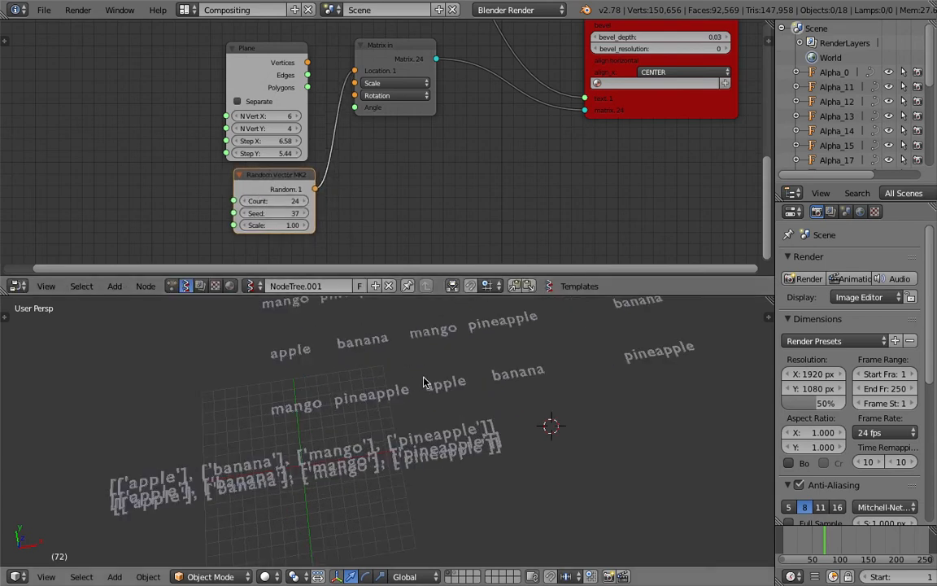
pyautogui.keyDown('shift'); pyautogui.moveTo(383, 356); pyautogui.dragTo(412, 363, button='middle'); pyautogui.keyUp('shift')
pyautogui.moveTo(380, 165); pyautogui.dragTo(382, 234, button='middle')
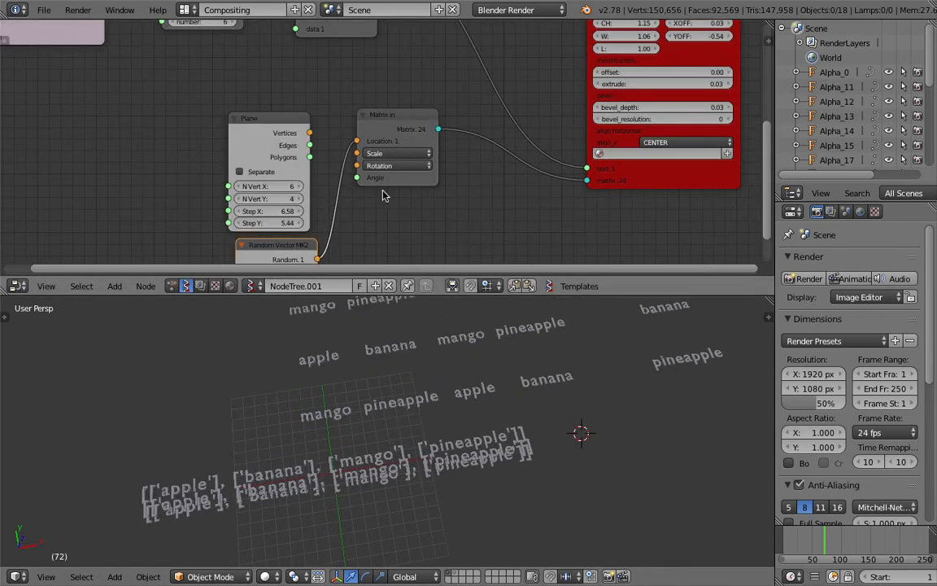
# Set List Join's JoinLevel lists to 2, try its wrap option, and adjust the List Length node's level.
pyautogui.moveTo(329, 73); pyautogui.dragTo(307, 218, button='middle')
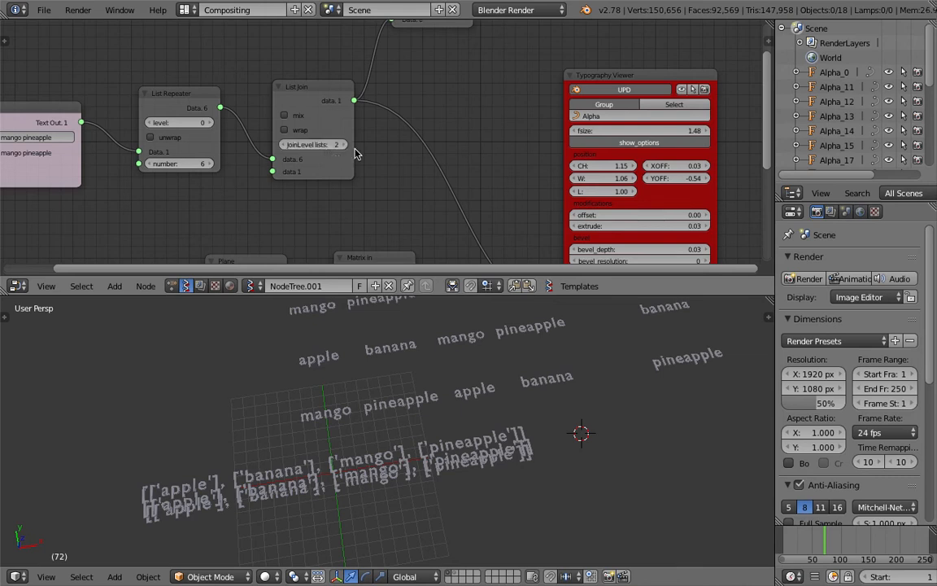
pyautogui.moveTo(324, 137); pyautogui.dragTo(316, 189, button='middle')
pyautogui.click(295, 183)
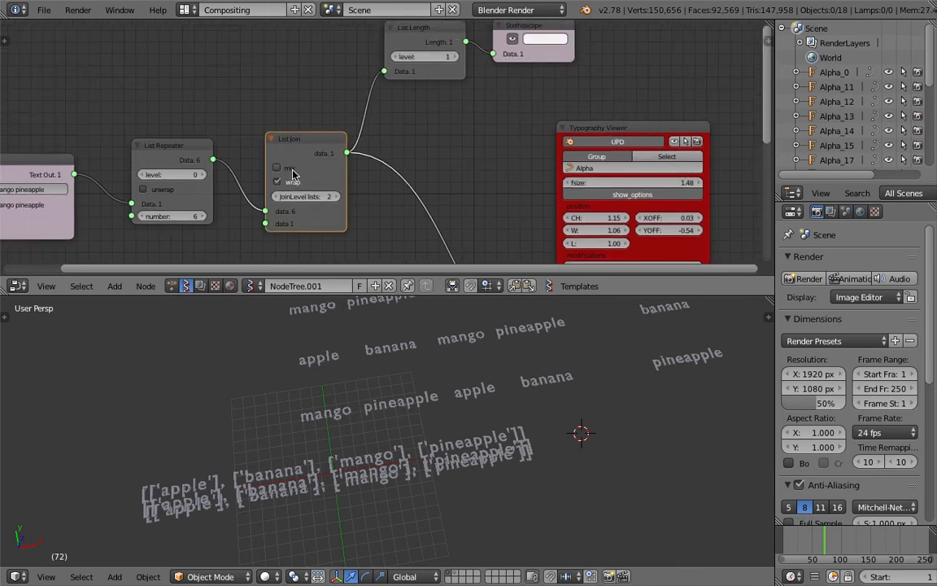
pyautogui.moveTo(391, 140); pyautogui.dragTo(390, 171, button='middle')
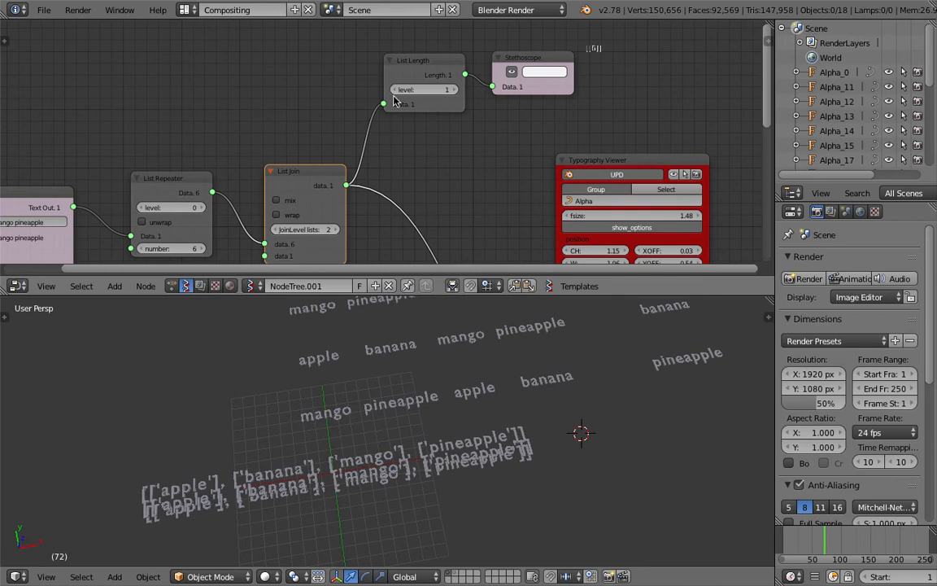
pyautogui.click(396, 90)
# Set the Random Vector node's Seed to 38.
pyautogui.scroll(-1, 468, 170)
pyautogui.moveTo(468, 133); pyautogui.dragTo(456, 70, button='middle')
pyautogui.moveTo(402, 221); pyautogui.dragTo(411, 144, button='middle')
pyautogui.moveTo(321, 250); pyautogui.dragTo(353, 134, button='middle')
pyautogui.moveTo(306, 201); pyautogui.dragTo(314, 201)
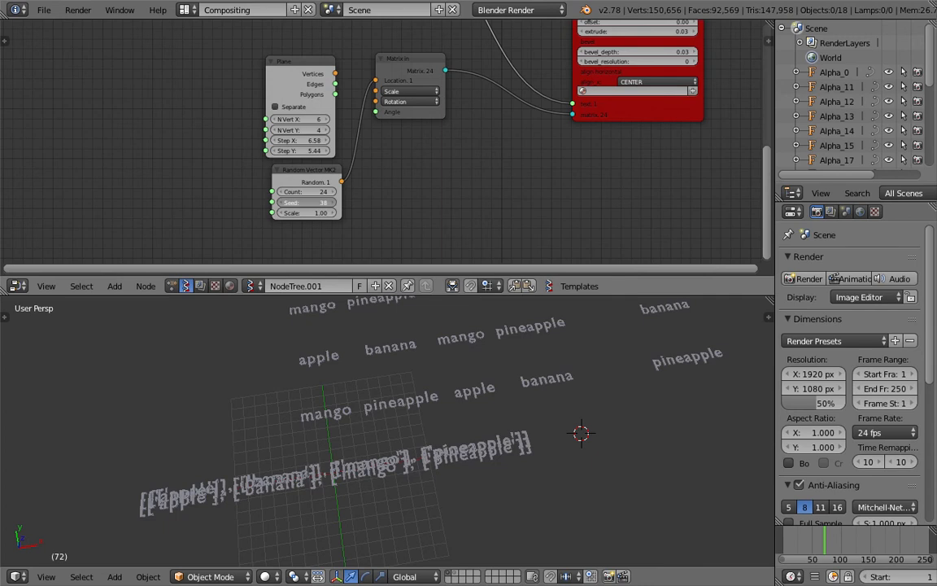
# Set the Random Vector node's Seed to 57 and move the Plane node away from it.
pyautogui.moveTo(314, 201); pyautogui.dragTo(318, 201)
pyautogui.moveTo(205, 128); pyautogui.dragTo(212, 217, button='middle')
pyautogui.moveTo(275, 146); pyautogui.dragTo(202, 100)
pyautogui.moveTo(202, 100); pyautogui.dragTo(274, 174, button='middle')
# Save the file over the existing version and bring the Note, List Repeater and List Join nodes into view.
pyautogui.hotkey('ctrl', 's')
pyautogui.click(225, 147)
pyautogui.scroll(2, 273, 168)
pyautogui.scroll(4, 280, 162)
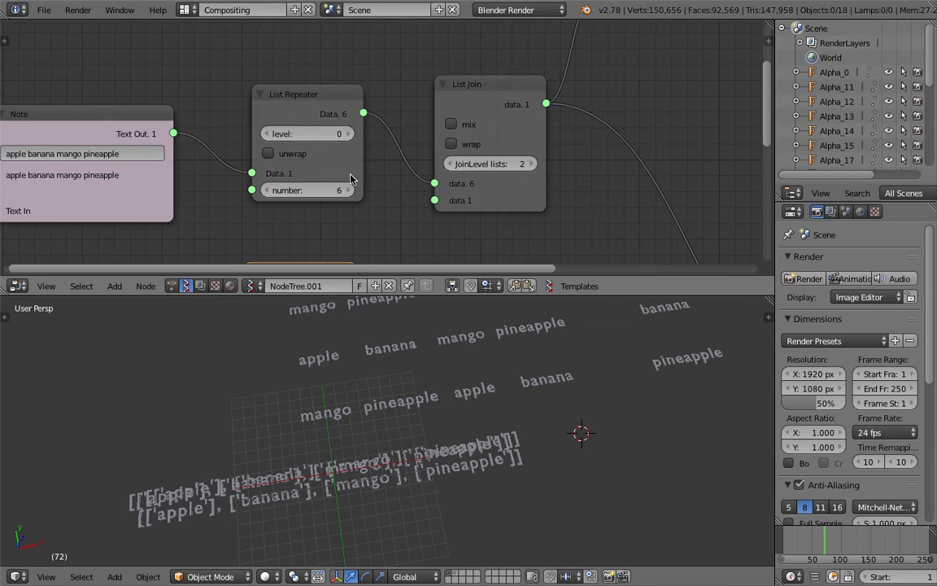
pyautogui.scroll(-2, 406, 151)
pyautogui.moveTo(419, 140); pyautogui.dragTo(424, 142, button='middle')
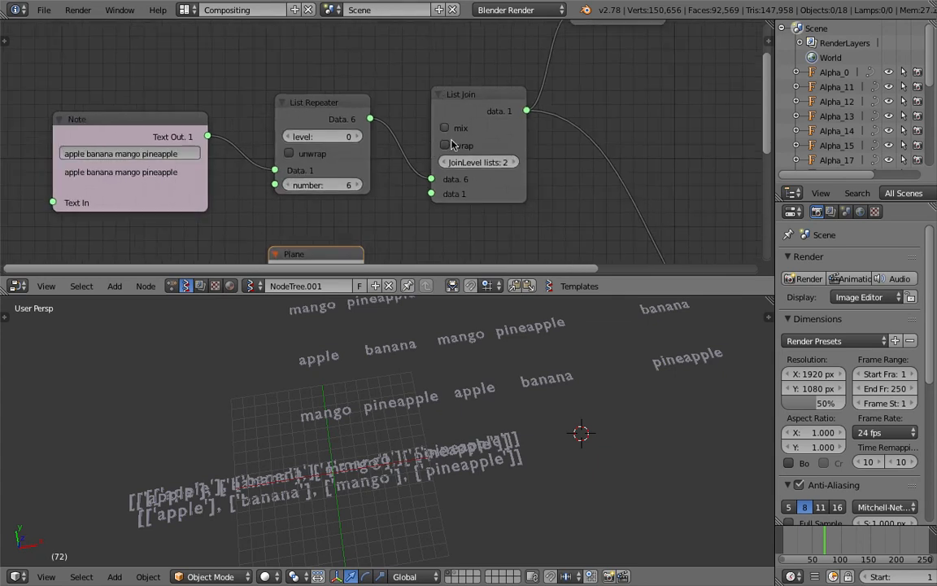
# Open the recent file quick_string_005.blend and review its List Repeater, List Join and List Shift settings.
pyautogui.click(44, 10)
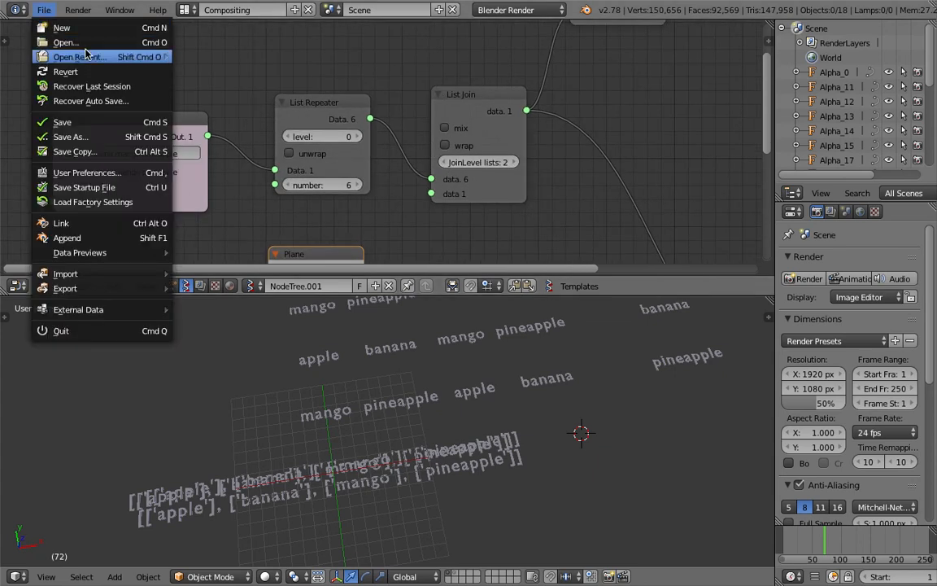
pyautogui.moveTo(86, 54)
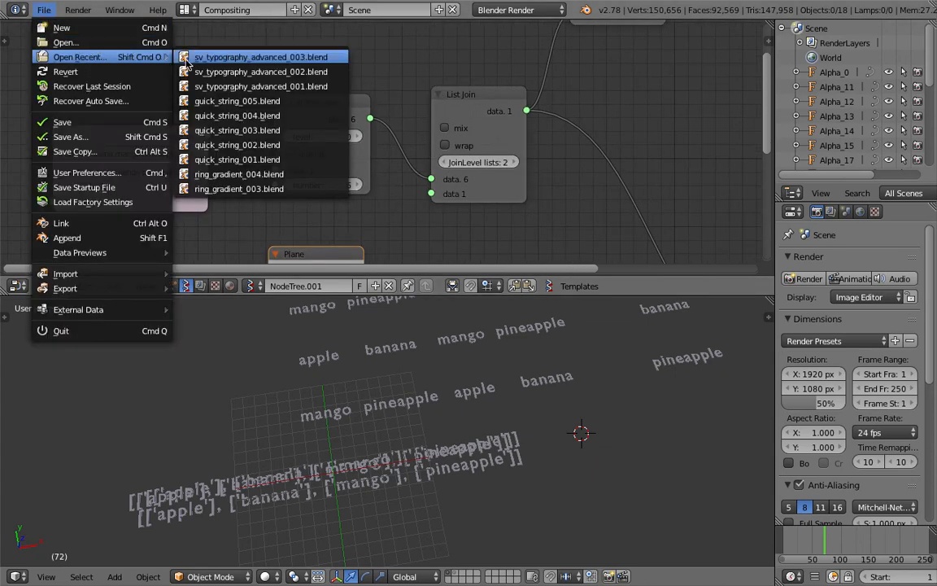
pyautogui.click(268, 102)
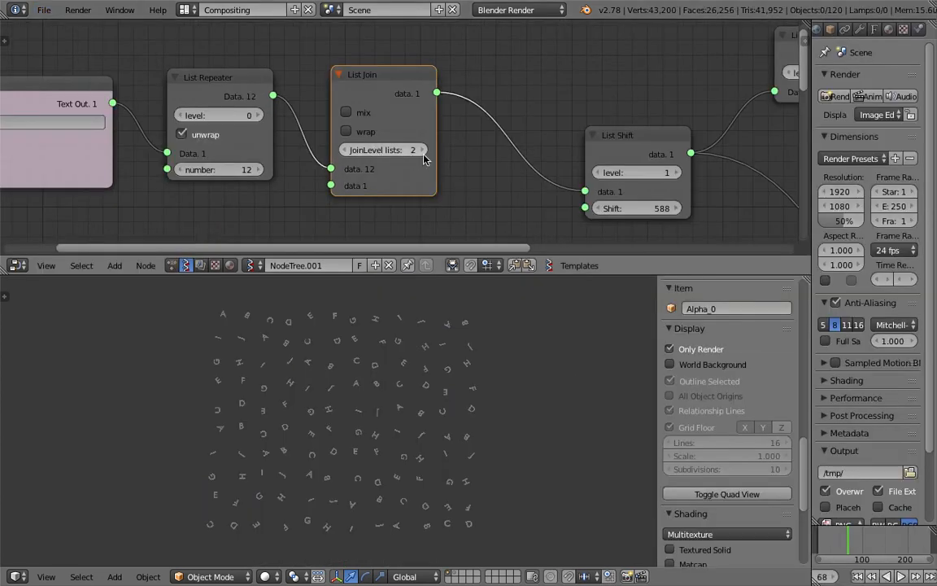
pyautogui.scroll(-2, 450, 177)
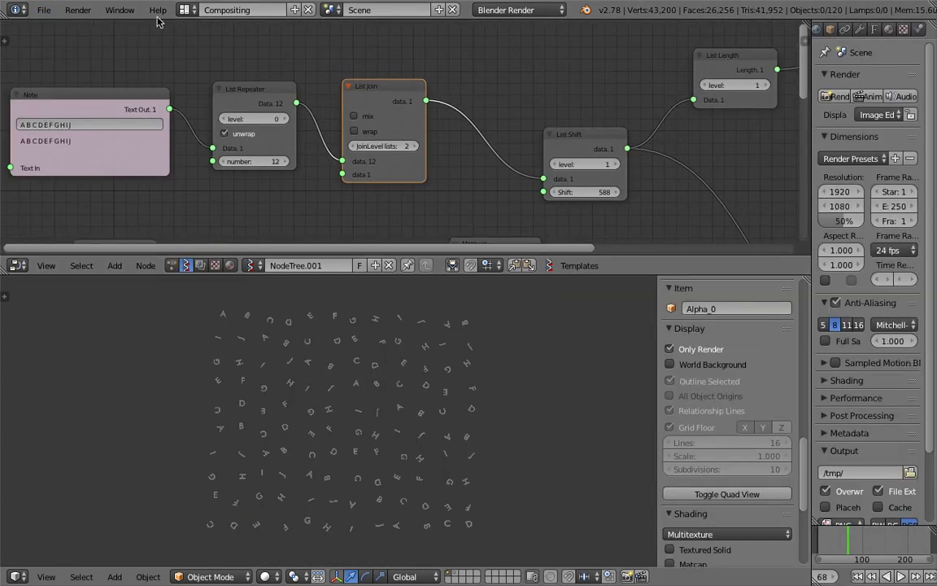
# Reopen the recent file sv_typography_advanced_003.blend.
pyautogui.click(44, 10)
pyautogui.moveTo(104, 55)
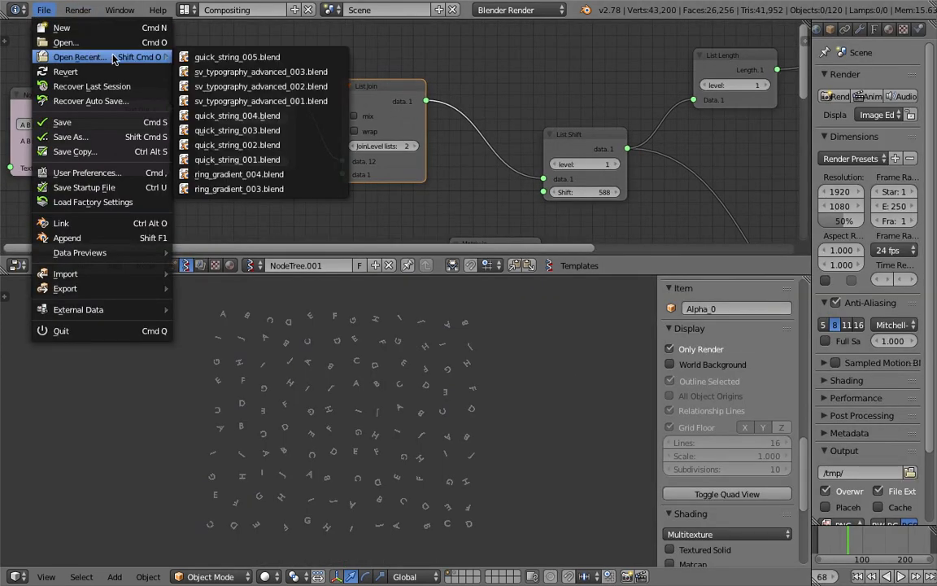
pyautogui.click(230, 70)
# Add a List Shift node and insert it on the link between List Join and the Typography Viewer.
pyautogui.scroll(-2, 418, 129)
pyautogui.moveTo(550, 122); pyautogui.dragTo(414, 86, button='middle')
pyautogui.hotkey('shift', 'a')
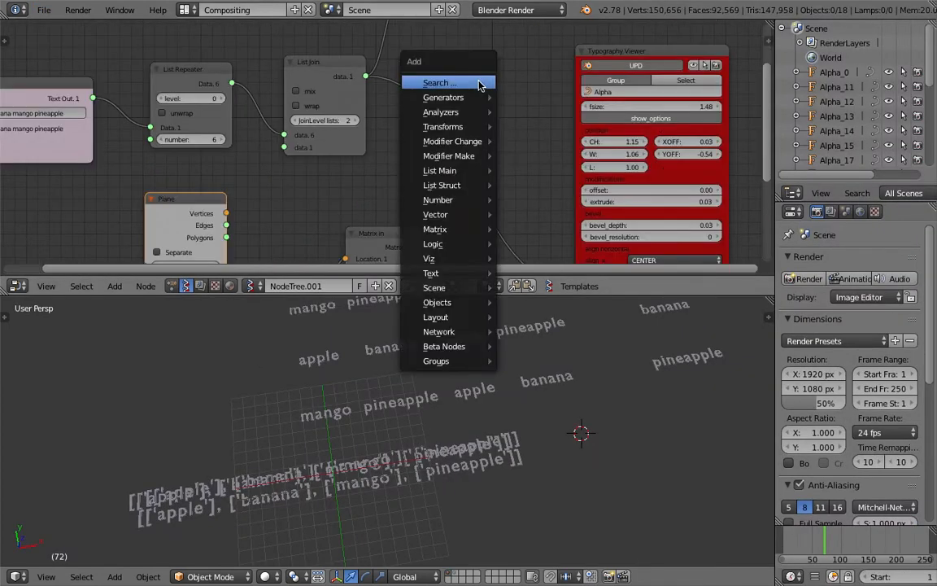
pyautogui.click(479, 83)
pyautogui.write('list sh')
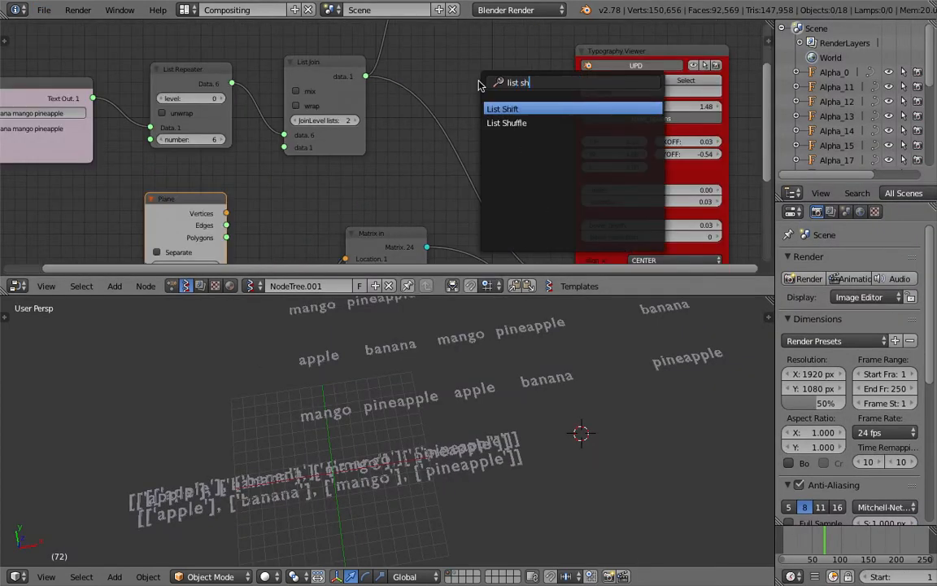
pyautogui.press('Return')
pyautogui.click(431, 105)
pyautogui.scroll(-3, 442, 134)
pyautogui.scroll(2, 468, 138)
pyautogui.moveTo(488, 145); pyautogui.dragTo(483, 117, button='middle')
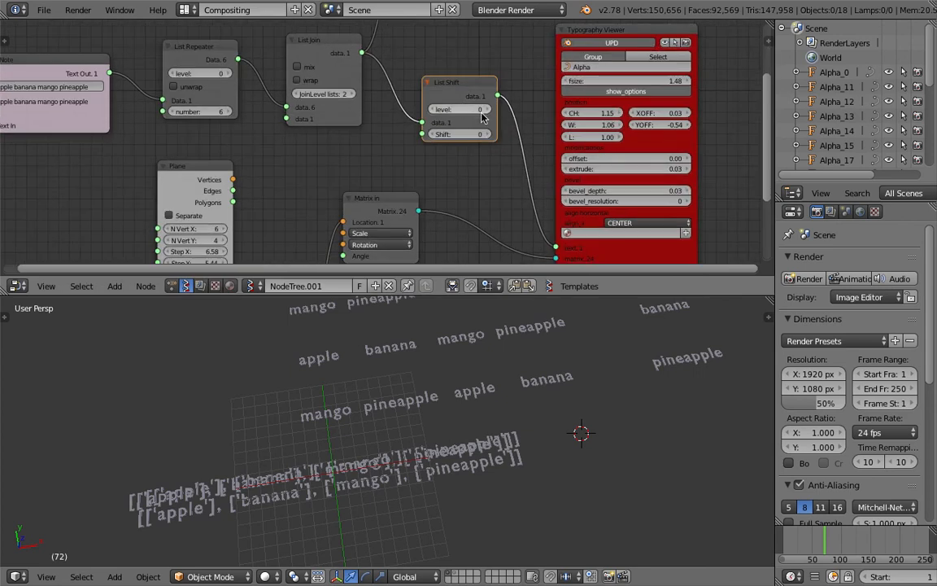
# Set the List Shift node's Shift to 1.
pyautogui.moveTo(446, 134); pyautogui.dragTo(480, 139)
pyautogui.moveTo(480, 133); pyautogui.dragTo(452, 134)
pyautogui.scroll(-2, 475, 161)
pyautogui.moveTo(475, 162); pyautogui.dragTo(433, 167, button='middle')
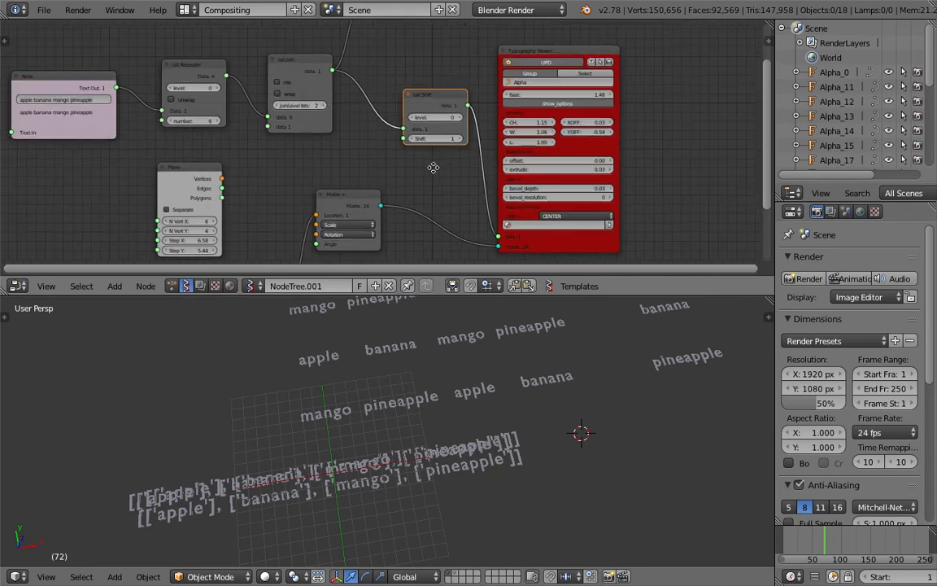
# Move the Typography Viewer farther from List Shift and cut the link feeding its text input.
pyautogui.moveTo(546, 52); pyautogui.dragTo(621, 68)
pyautogui.keyDown('ctrl'); pyautogui.moveTo(514, 115); pyautogui.dragTo(501, 156); pyautogui.keyUp('ctrl')
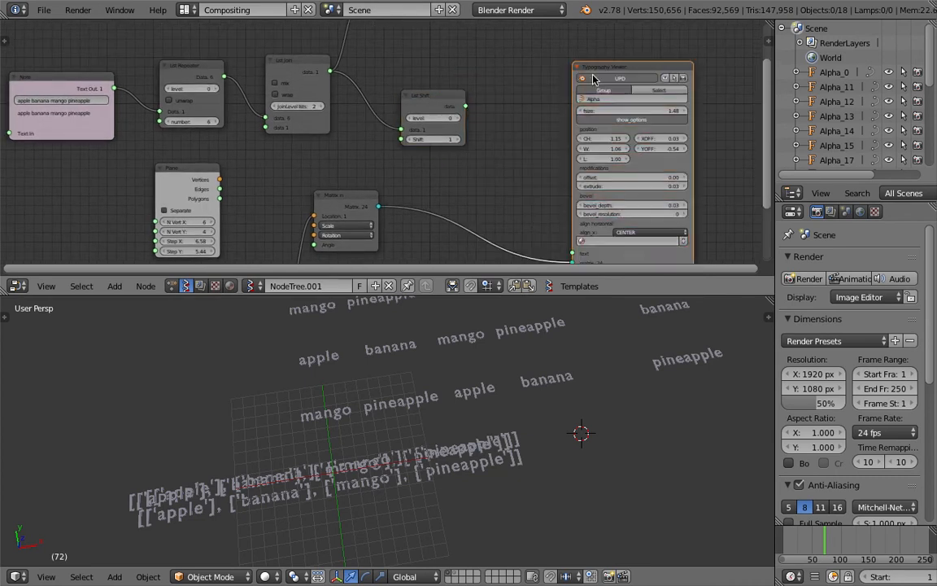
pyautogui.moveTo(592, 74); pyautogui.dragTo(640, 128)
pyautogui.moveTo(593, 107); pyautogui.dragTo(550, 148, button='middle')
# Add a Stethoscope node, connect List Shift's data output to it, and examine the listed words.
pyautogui.scroll(3, 505, 123)
pyautogui.hotkey('alt', 'space')
pyautogui.write('ste')
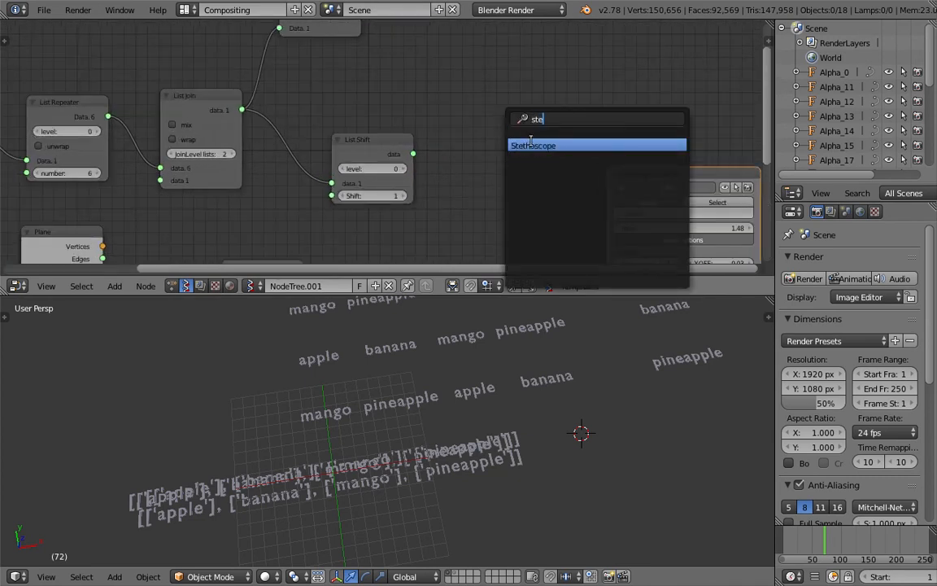
pyautogui.click(533, 146)
pyautogui.moveTo(414, 153); pyautogui.dragTo(478, 150)
pyautogui.moveTo(599, 133); pyautogui.dragTo(498, 118, button='middle')
pyautogui.scroll(3, 498, 118)
pyautogui.moveTo(425, 111); pyautogui.dragTo(423, 99)
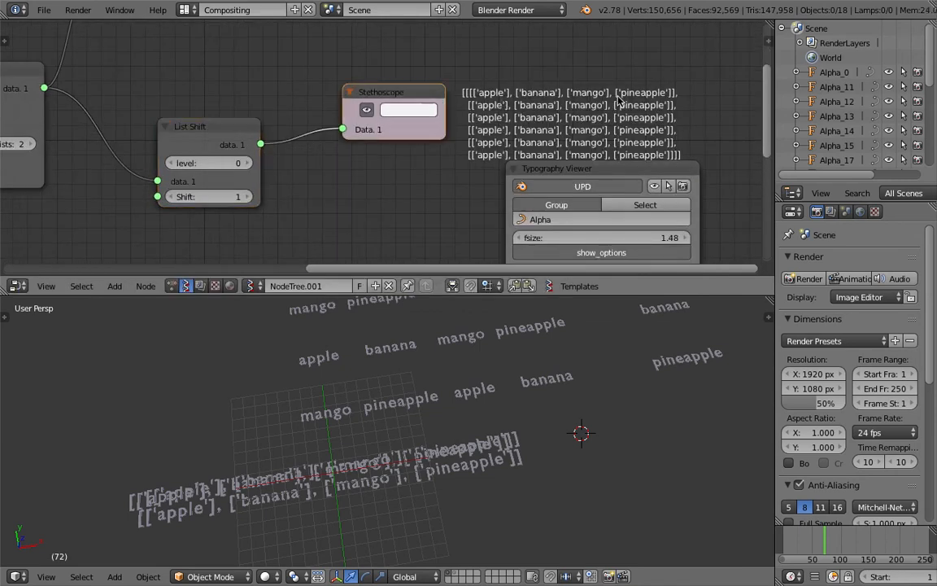
pyautogui.scroll(-2, 517, 104)
pyautogui.scroll(3, 325, 154)
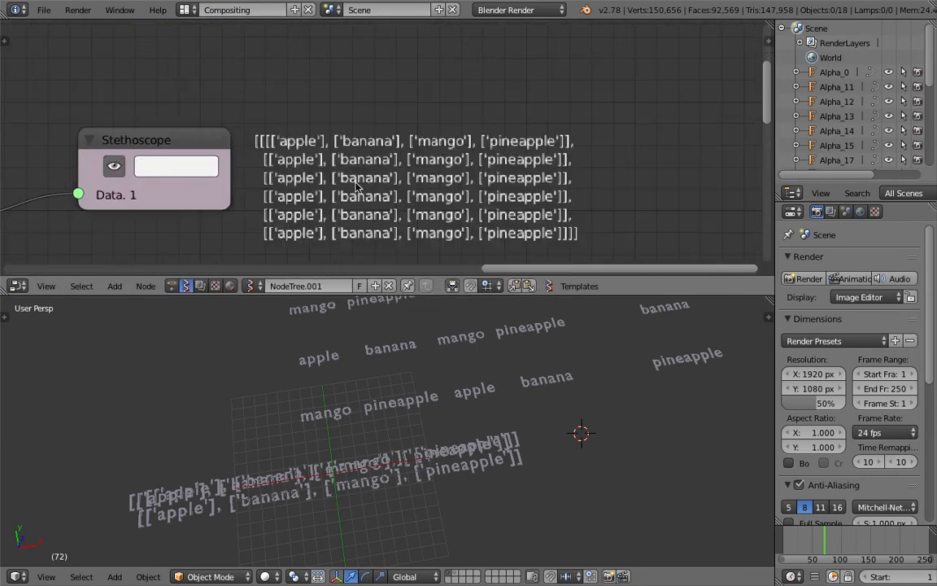
# Connect List Join's data output to the Stethoscope instead and move the Stethoscope above List Shift.
pyautogui.scroll(-2, 296, 154)
pyautogui.moveTo(302, 167); pyautogui.dragTo(537, 111, button='middle')
pyautogui.scroll(-2, 325, 142)
pyautogui.moveTo(199, 164); pyautogui.dragTo(308, 171, button='middle')
pyautogui.scroll(-3, 193, 158)
pyautogui.moveTo(161, 102); pyautogui.dragTo(417, 136)
pyautogui.moveTo(460, 112); pyautogui.dragTo(341, 65)
# Try a lower JoinLevel lists value on the List Join node and return it to 2.
pyautogui.moveTo(191, 105); pyautogui.dragTo(201, 124, button='middle')
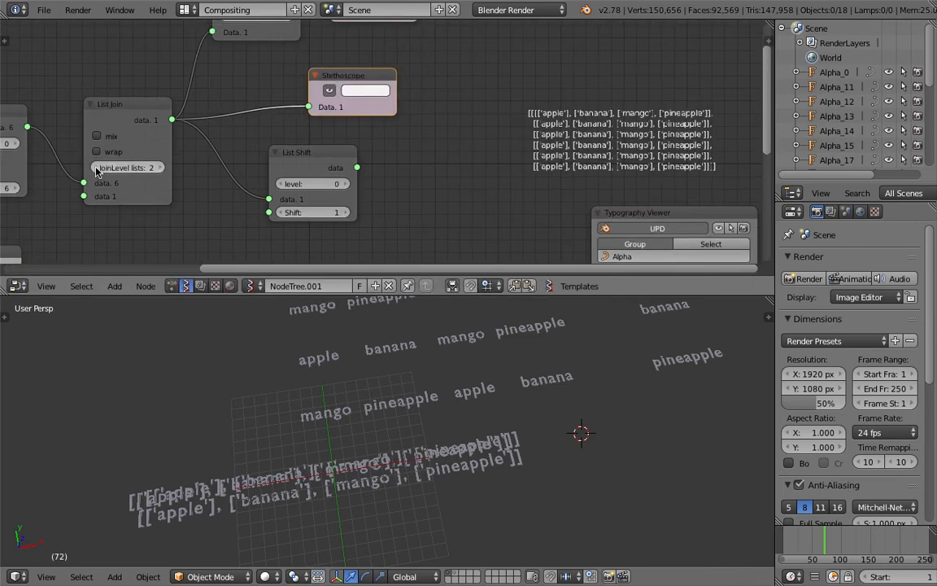
pyautogui.click(95, 168)
pyautogui.click(159, 169)
# Enable unwrap on the List Repeater node, try level 2, and set its level to 1.
pyautogui.moveTo(153, 151); pyautogui.dragTo(300, 154, button='middle')
pyautogui.moveTo(200, 170); pyautogui.dragTo(143, 153, button='middle')
pyautogui.click(144, 154)
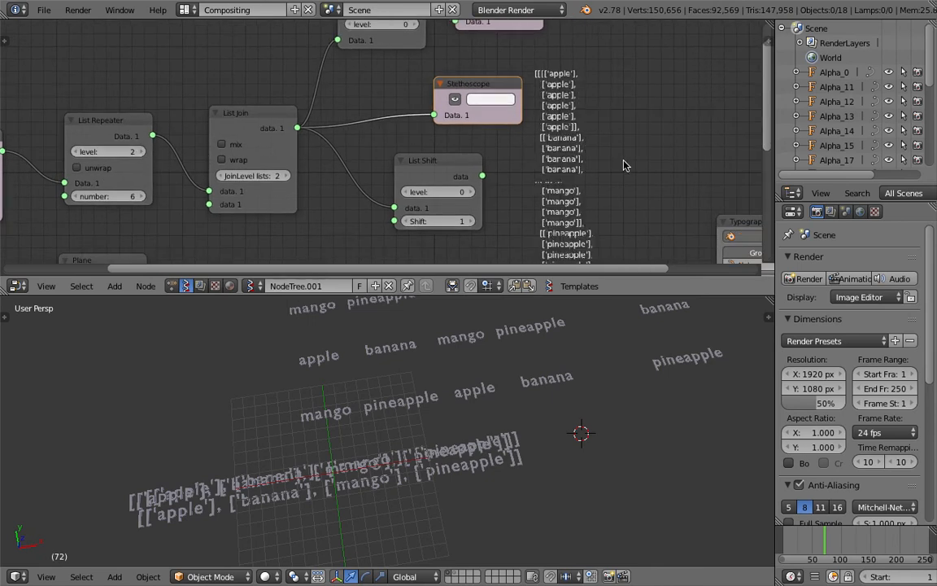
pyautogui.moveTo(397, 122); pyautogui.dragTo(447, 118, button='middle')
pyautogui.click(150, 166)
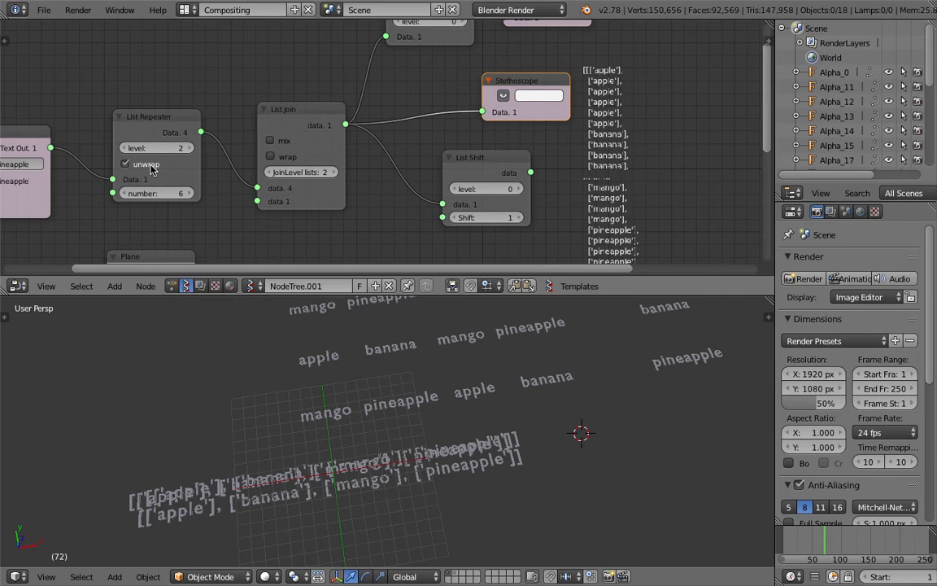
pyautogui.click(126, 148)
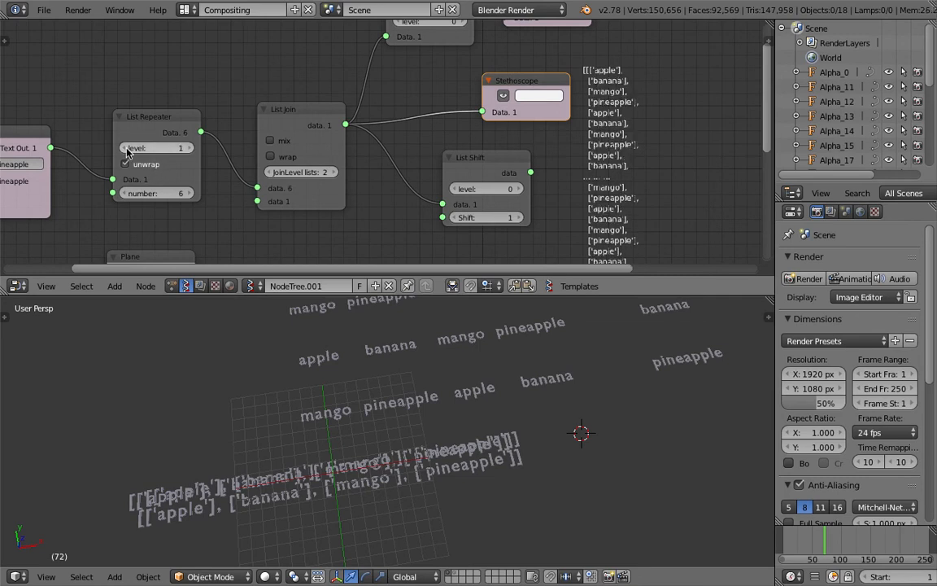
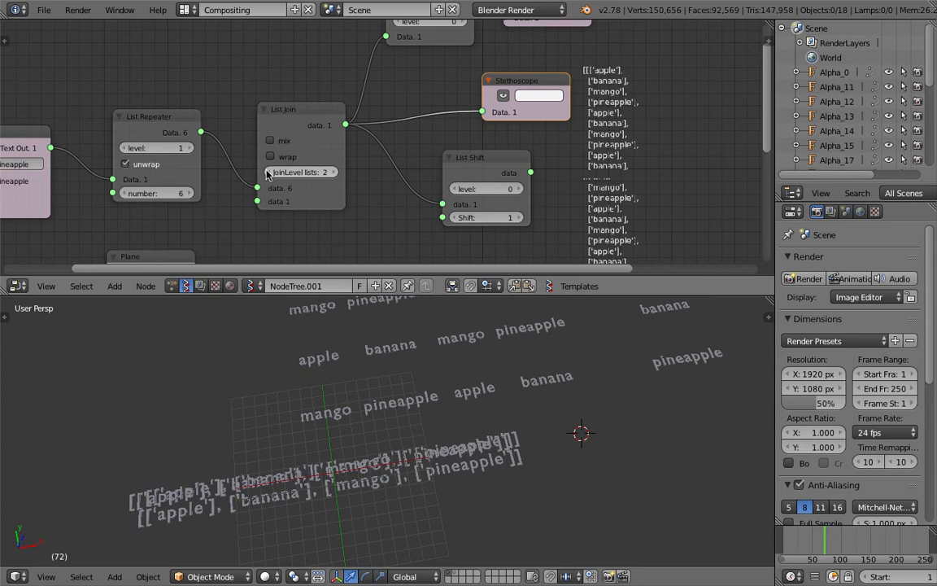
# Review the joined word list shown by the Stethoscope and save the file over the existing version.
pyautogui.press('KP_Decimal')
pyautogui.moveTo(578, 161); pyautogui.dragTo(563, 47, button='middle')
pyautogui.moveTo(565, 111); pyautogui.dragTo(579, 113, button='middle')
pyautogui.scroll(-6, 505, 159)
pyautogui.scroll(-3, 500, 163)
pyautogui.hotkey('ctrl', 's')
pyautogui.click(504, 164)
# Connect List Shift's data output to the Typography Viewer's text input.
pyautogui.scroll(-3, 507, 130)
pyautogui.moveTo(510, 113); pyautogui.dragTo(507, 24, button='middle')
pyautogui.scroll(-3, 486, 130)
pyautogui.moveTo(485, 130); pyautogui.dragTo(470, 103, button='middle')
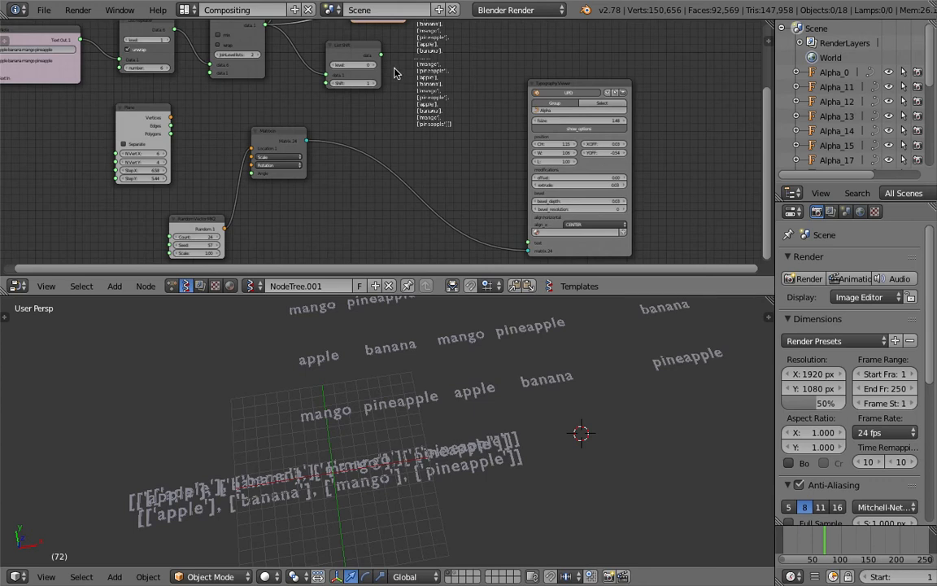
pyautogui.moveTo(380, 54); pyautogui.dragTo(490, 204)
# Set the Random Vector node's Count to 63, Seed to 77 and Scale to 6.58.
pyautogui.scroll(5, 368, 438)
pyautogui.moveTo(237, 173); pyautogui.dragTo(279, 77, button='middle')
pyautogui.scroll(3, 279, 77)
pyautogui.moveTo(242, 166)
pyautogui.mouseDown()
pyautogui.moveTo(262, 157)
pyautogui.moveTo(213, 156)
pyautogui.moveTo(260, 178)
pyautogui.moveTo(236, 177)
pyautogui.mouseUp()
pyautogui.scroll(-2, 326, 183)
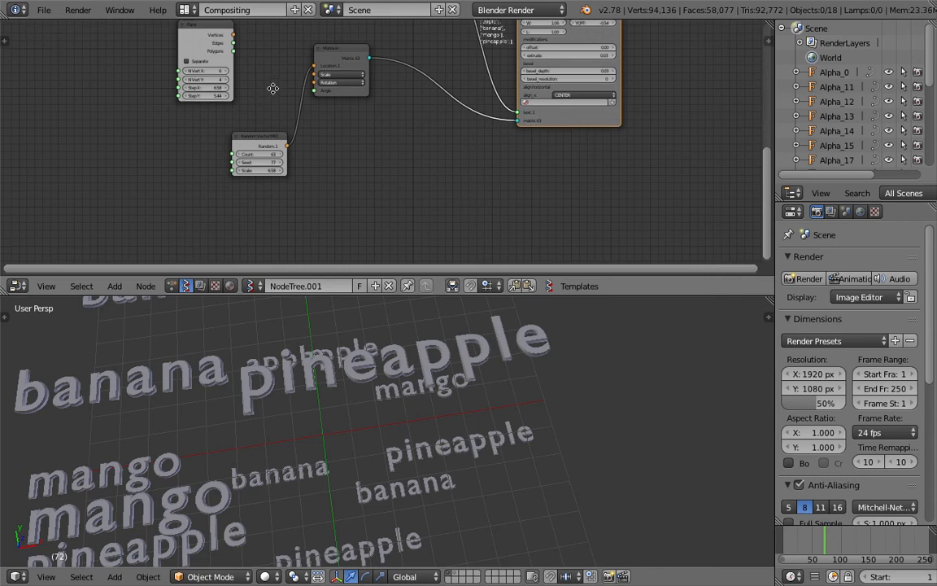
# Connect the Plane node's Vertices output to Matrix in's Location and move the Plane closer to Matrix in.
pyautogui.scroll(2, 272, 88)
pyautogui.moveTo(218, 82); pyautogui.dragTo(311, 119)
pyautogui.moveTo(189, 71); pyautogui.dragTo(239, 75)
# Inspect the grid of words in the 3D view, select an apple text object, and save the file.
pyautogui.scroll(-7, 422, 359)
pyautogui.keyDown('shift'); pyautogui.moveTo(486, 387); pyautogui.dragTo(465, 414, button='middle'); pyautogui.keyUp('shift')
pyautogui.scroll(1, 471, 399)
pyautogui.click(534, 391)
pyautogui.moveTo(430, 445); pyautogui.dragTo(335, 461, button='middle')
pyautogui.rightClick(285, 481)
pyautogui.rightClick(311, 442)
pyautogui.rightClick(390, 433)
pyautogui.hotkey('ctrl', 's')
pyautogui.click(391, 432)
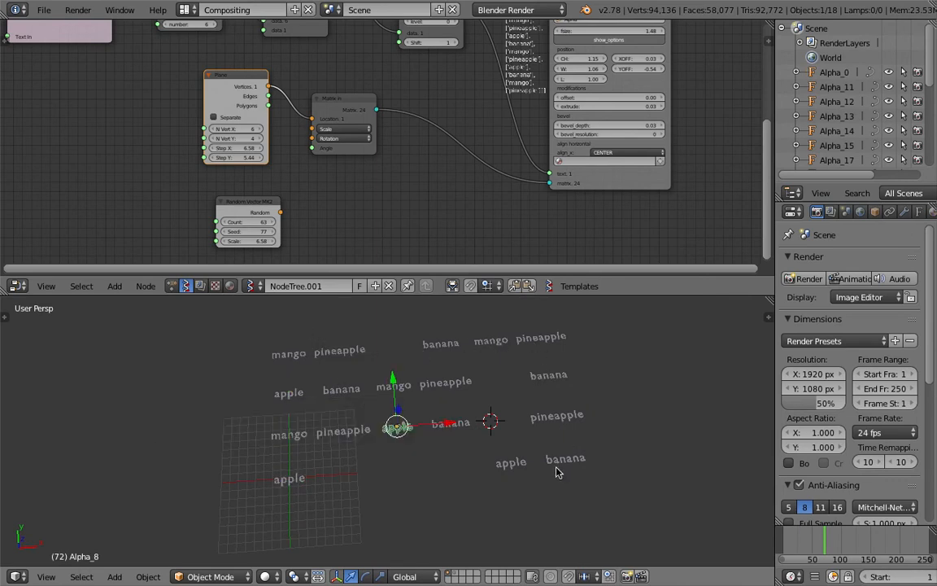
pyautogui.hotkey('ctrl', 's')
pyautogui.click(376, 221)
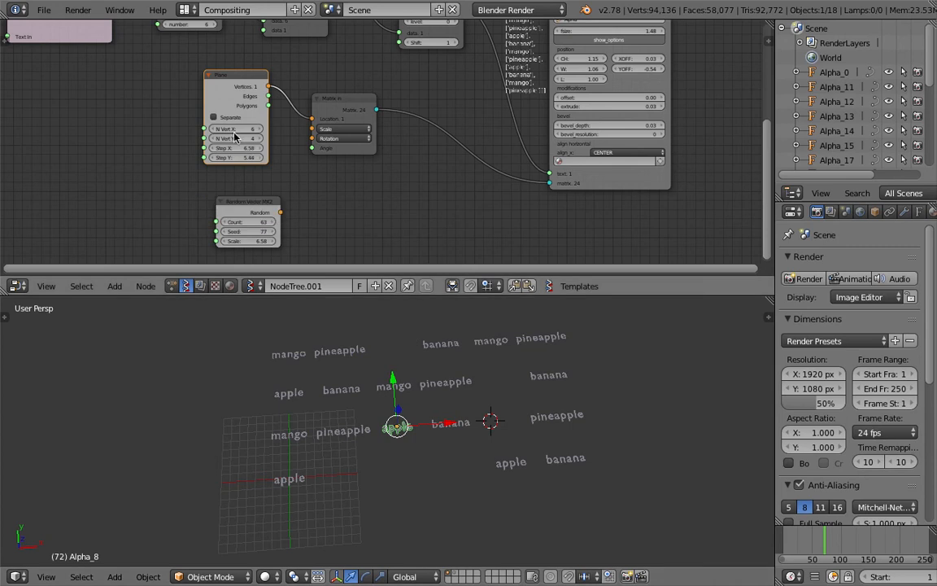
# Try other N Vert Y values on the Plane node, then set Step X to 6.97 and Step Y to 5.20.
pyautogui.click(252, 140)
pyautogui.click(213, 140)
pyautogui.click(213, 140)
pyautogui.moveTo(241, 148)
pyautogui.mouseDown()
pyautogui.moveTo(266, 148)
pyautogui.moveTo(226, 159)
pyautogui.mouseUp()
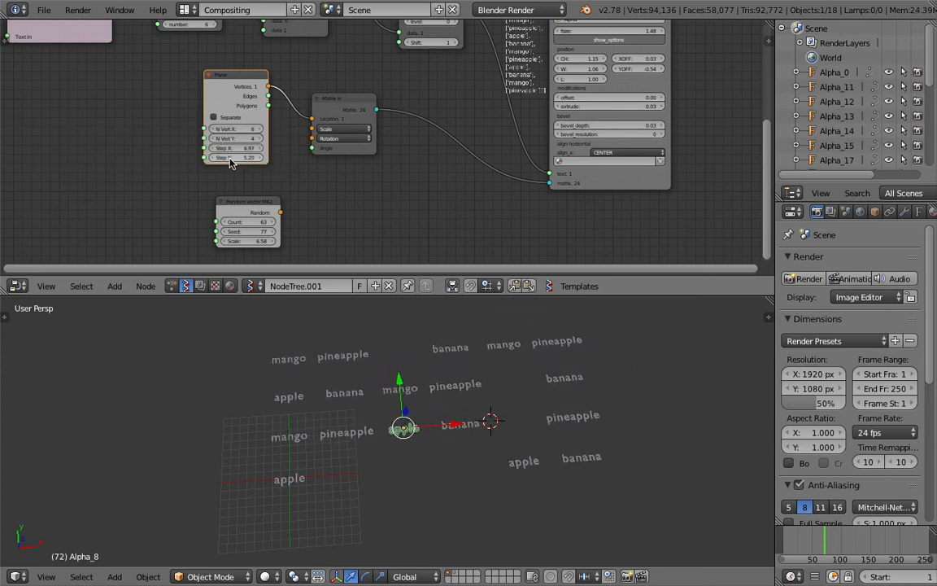
# Replace the Note node's text with the letters A B C D, separated by spaces.
pyautogui.moveTo(137, 185); pyautogui.dragTo(311, 204, button='middle')
pyautogui.moveTo(200, 124); pyautogui.dragTo(257, 169, button='middle')
pyautogui.scroll(2, 261, 134)
pyautogui.moveTo(264, 96); pyautogui.dragTo(251, 154, button='middle')
pyautogui.scroll(1, 251, 155)
pyautogui.click(250, 74)
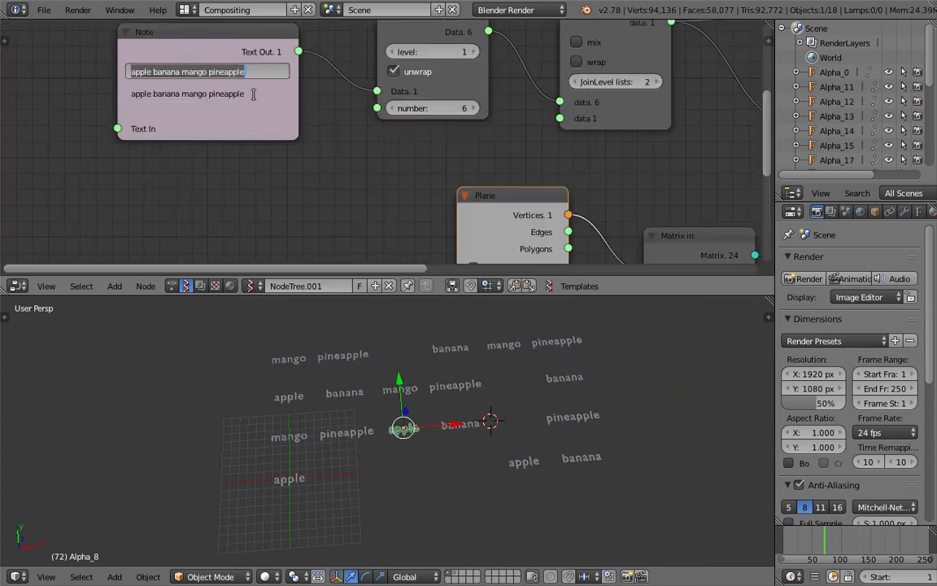
pyautogui.write('A')
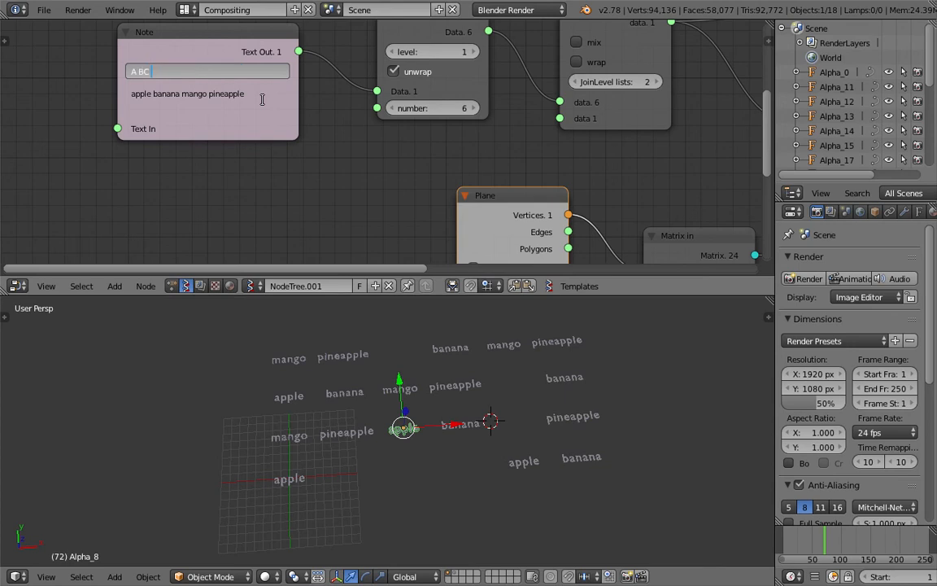
pyautogui.write(' B C D')
pyautogui.press('Return')
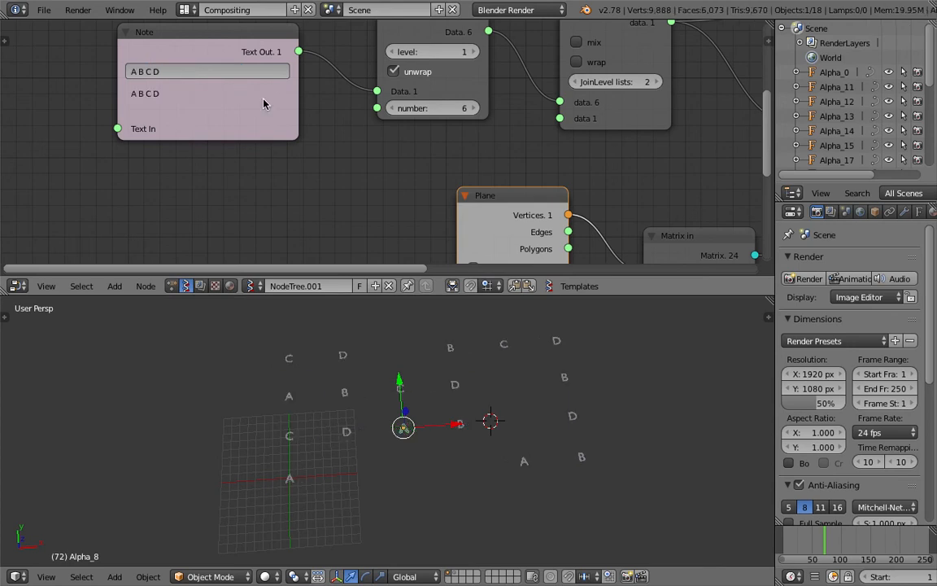
# Place the 3D cursor near the upper row of letters and save the file over the existing version.
pyautogui.click(463, 358)
pyautogui.moveTo(603, 92); pyautogui.dragTo(501, 5, button='middle')
pyautogui.hotkey('ctrl', 's')
pyautogui.click(504, 273)
# Move the Random Vector node under Matrix in, connect its Random output to Location, and set its Count to 24.
pyautogui.moveTo(497, 190); pyautogui.dragTo(382, 126, button='middle')
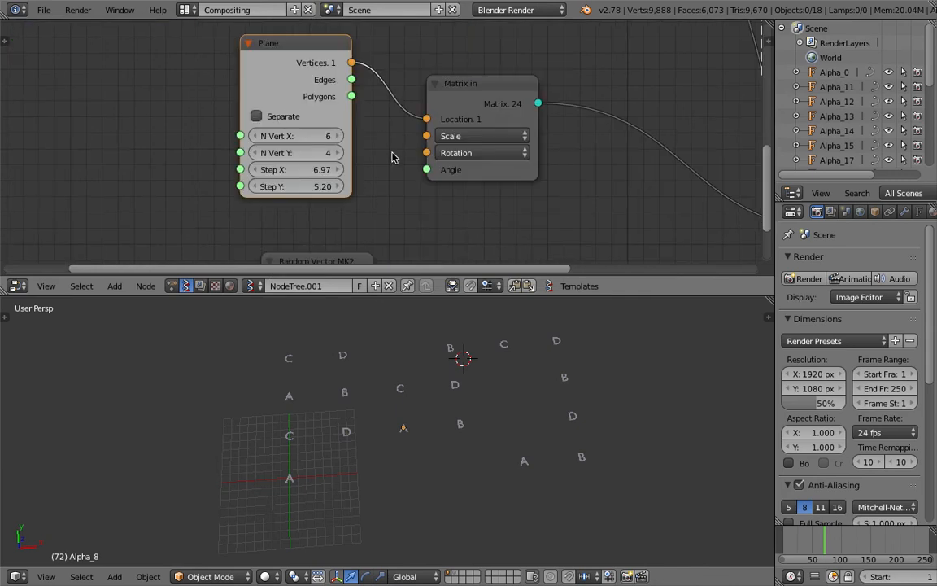
pyautogui.scroll(-2, 368, 173)
pyautogui.click(294, 127)
pyautogui.click(296, 124)
pyautogui.moveTo(396, 176); pyautogui.dragTo(333, 136, button='middle')
pyautogui.scroll(-3, 358, 152)
pyautogui.moveTo(440, 210); pyautogui.dragTo(364, 164, button='middle')
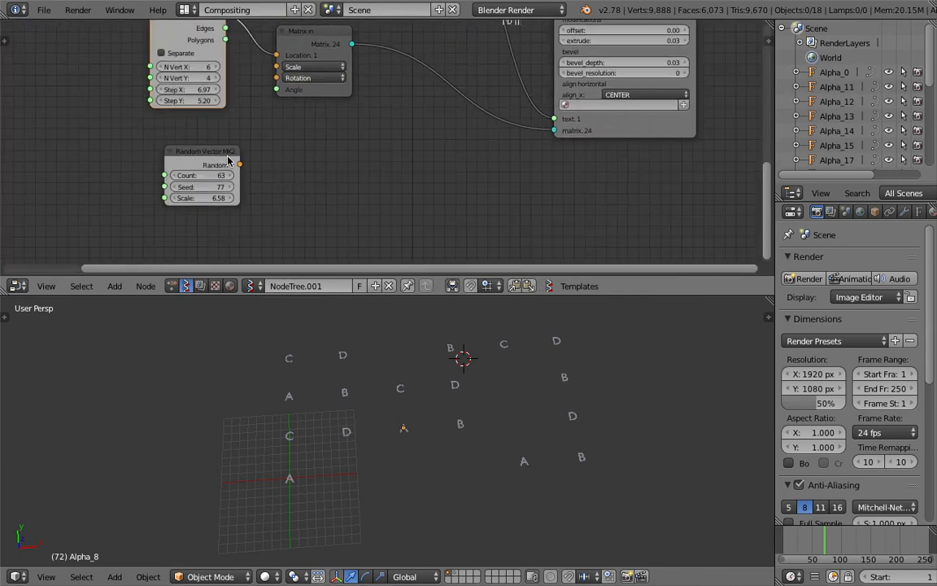
pyautogui.moveTo(220, 153); pyautogui.dragTo(314, 155)
pyautogui.moveTo(279, 147); pyautogui.dragTo(278, 170, button='middle')
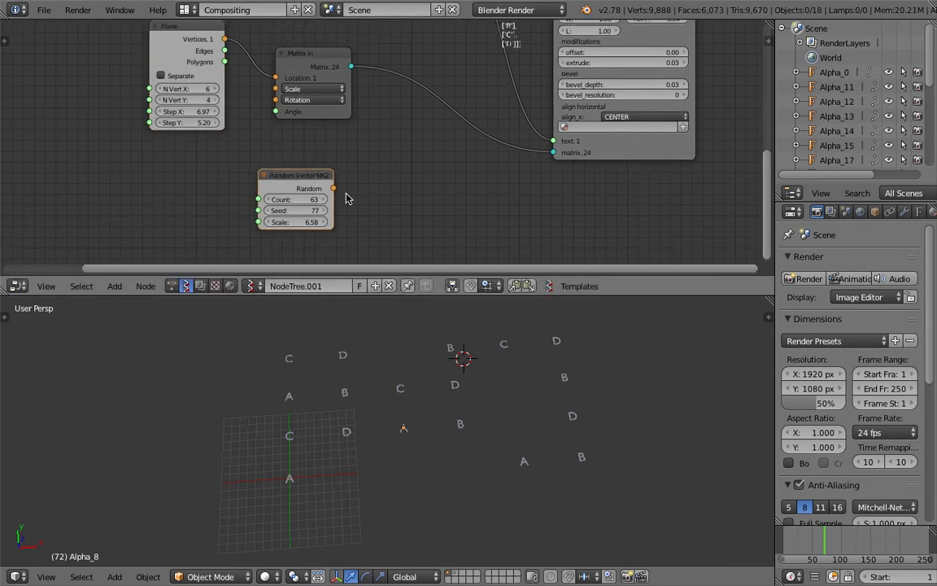
pyautogui.moveTo(334, 188); pyautogui.dragTo(278, 79)
pyautogui.moveTo(324, 54); pyautogui.dragTo(405, 78)
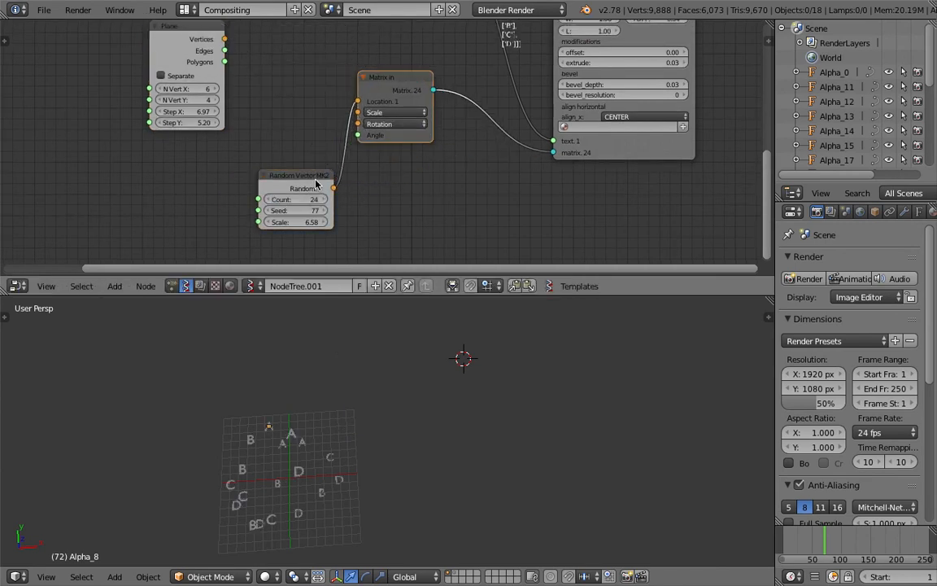
# Try another Seed on the Random Vector node and delete the node.
pyautogui.moveTo(316, 179); pyautogui.dragTo(293, 153)
pyautogui.scroll(2, 287, 187)
pyautogui.moveTo(258, 203); pyautogui.dragTo(291, 202)
pyautogui.press('x')
# Add a Line node between Plane and Matrix in and connect its Vertices output to Matrix in's Location.
pyautogui.moveTo(233, 123); pyautogui.dragTo(320, 153, button='middle')
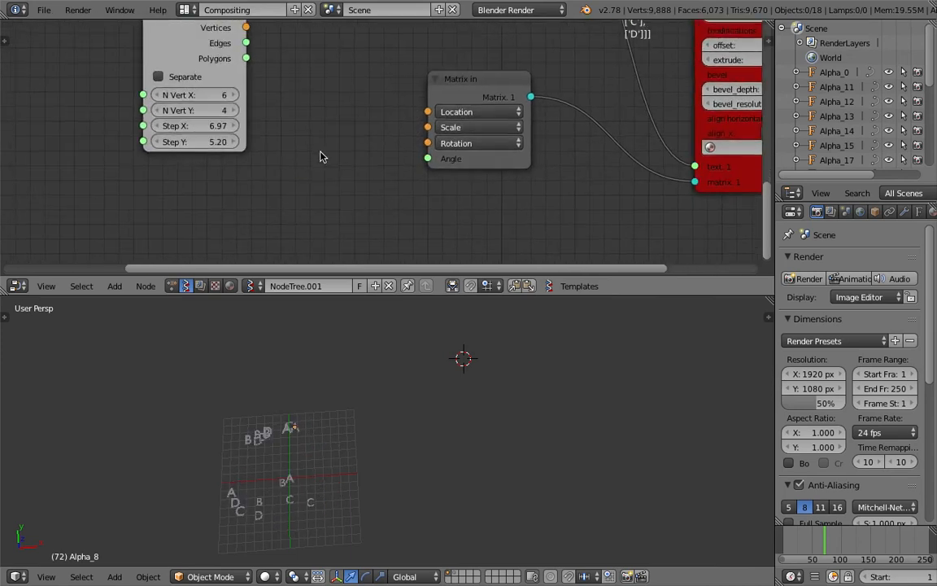
pyautogui.hotkey('alt', 'space')
pyautogui.write('li')
pyautogui.press('Return')
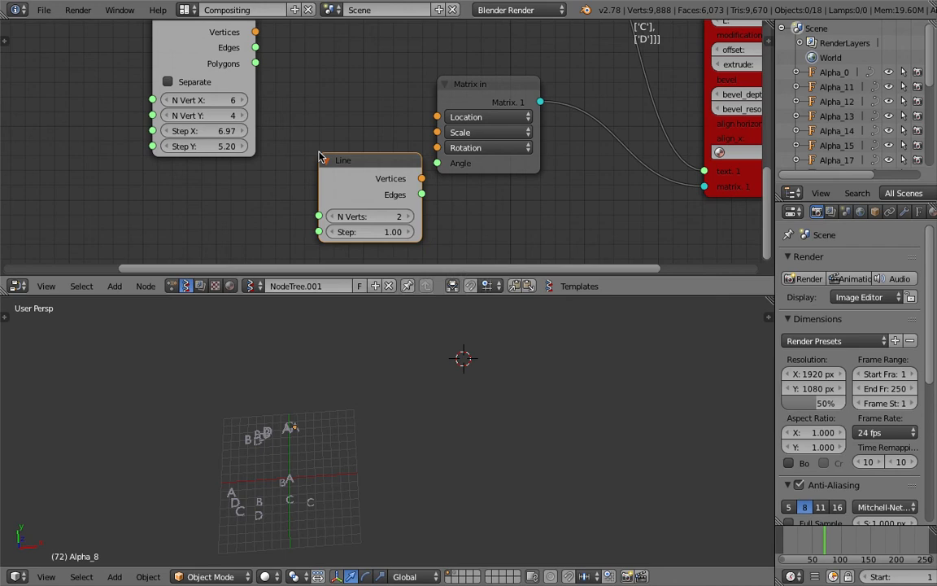
pyautogui.click(382, 116)
pyautogui.moveTo(380, 109); pyautogui.dragTo(437, 116)
# Set the Line node's N Verts to 24.
pyautogui.click(349, 145)
pyautogui.write('24')
pyautogui.press('Return')
pyautogui.scroll(2, 368, 418)
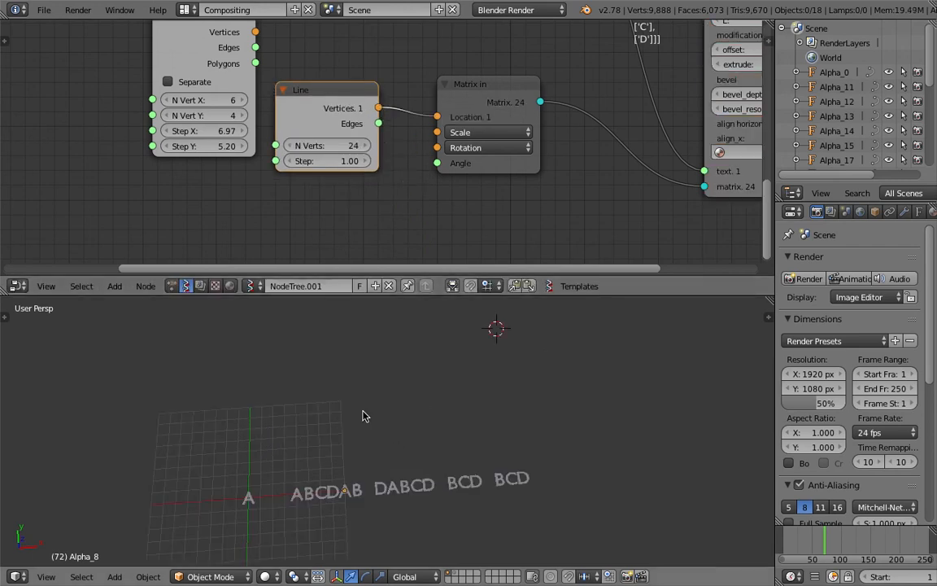
# Set the Line node's Step to 2.86.
pyautogui.moveTo(329, 165); pyautogui.dragTo(382, 165)
pyautogui.scroll(-3, 573, 488)
pyautogui.moveTo(574, 488); pyautogui.dragTo(617, 492, button='middle')
pyautogui.moveTo(318, 442)
pyautogui.mouseDown(button='middle')
pyautogui.moveTo(368, 387)
pyautogui.moveTo(322, 430)
pyautogui.mouseUp(button='middle')
pyautogui.keyDown('shift'); pyautogui.moveTo(481, 378); pyautogui.dragTo(496, 403, button='middle'); pyautogui.keyUp('shift')
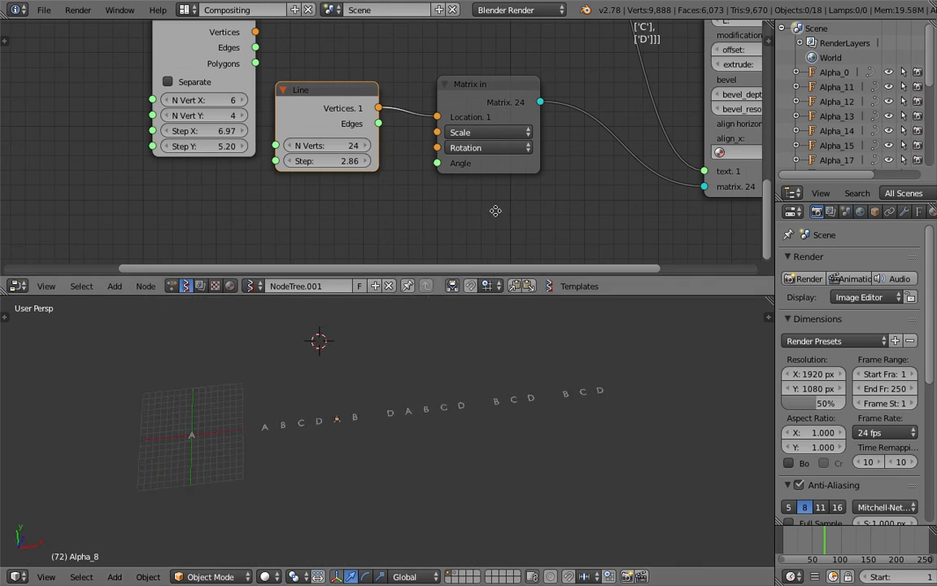
# Try a different shift setting on the List Shift node.
pyautogui.moveTo(495, 211); pyautogui.dragTo(362, 283, button='middle')
pyautogui.moveTo(421, 116)
pyautogui.mouseDown(button='middle')
pyautogui.moveTo(407, 157)
pyautogui.moveTo(359, 36)
pyautogui.moveTo(377, 42)
pyautogui.mouseUp(button='middle')
pyautogui.scroll(-5, 378, 65)
pyautogui.moveTo(329, 152); pyautogui.dragTo(404, 132, button='middle')
pyautogui.scroll(1, 403, 132)
pyautogui.moveTo(422, 126); pyautogui.dragTo(395, 121)
pyautogui.scroll(-1, 395, 122)
pyautogui.scroll(1, 431, 171)
pyautogui.moveTo(434, 173); pyautogui.dragTo(419, 140, button='middle')
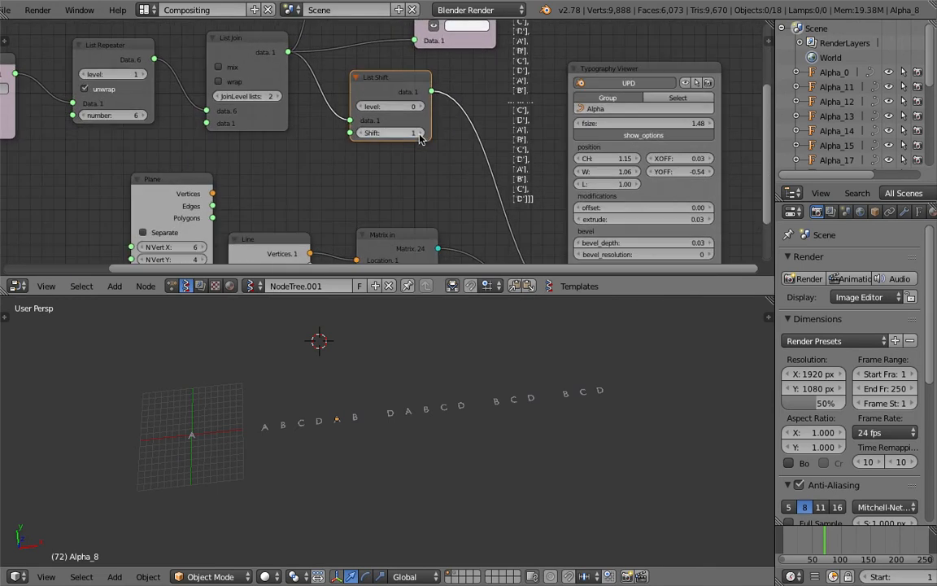
pyautogui.click(367, 133)
pyautogui.scroll(-2, 414, 114)
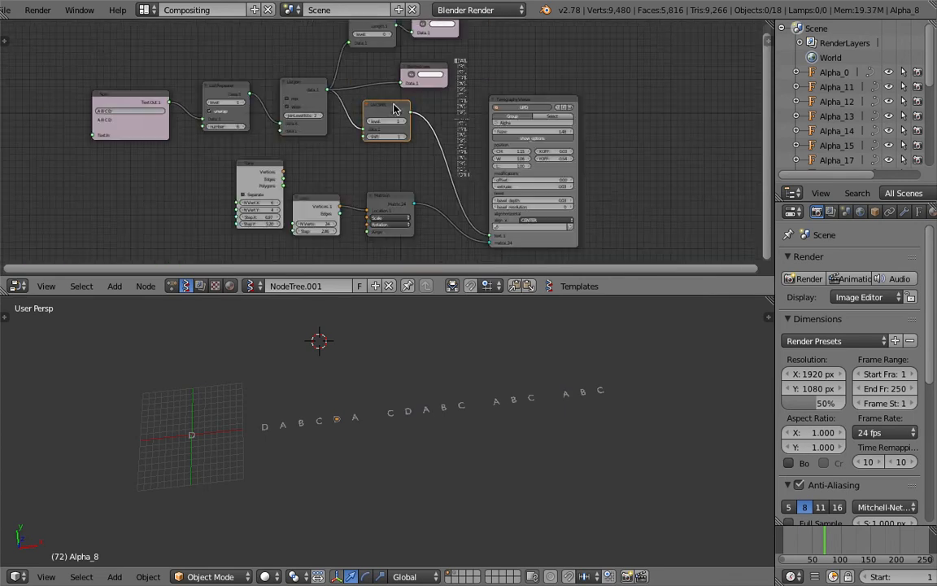
# Delete the List Shift node and connect List Join's data output to the Typography Viewer's text input.
pyautogui.press('x')
pyautogui.moveTo(327, 87); pyautogui.dragTo(491, 236)
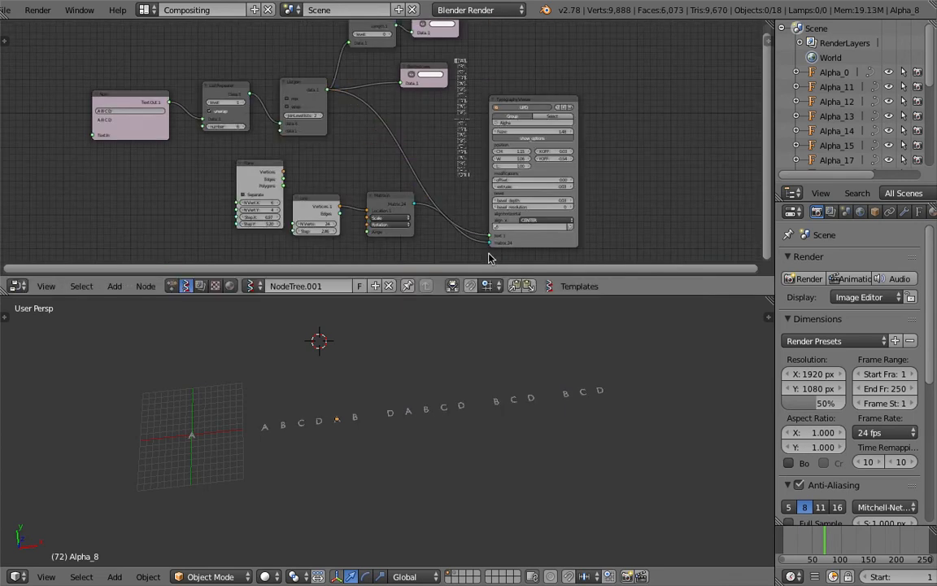
pyautogui.scroll(2, 492, 366)
pyautogui.scroll(1, 362, 143)
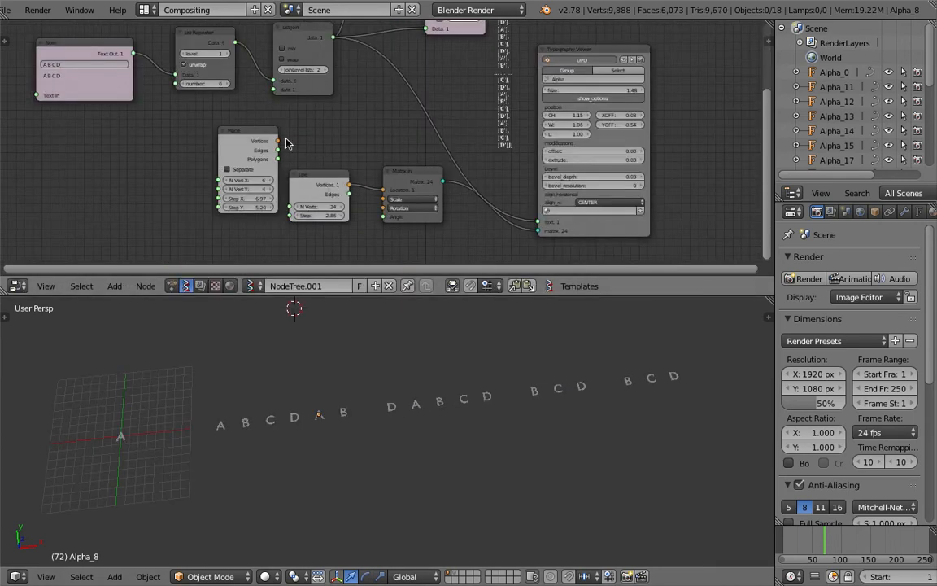
# Try other level, unwrap and number settings on the List Repeater node.
pyautogui.scroll(1, 285, 143)
pyautogui.moveTo(209, 49); pyautogui.dragTo(200, 52)
pyautogui.click(170, 48)
pyautogui.click(212, 48)
pyautogui.click(170, 48)
pyautogui.click(184, 59)
pyautogui.click(185, 60)
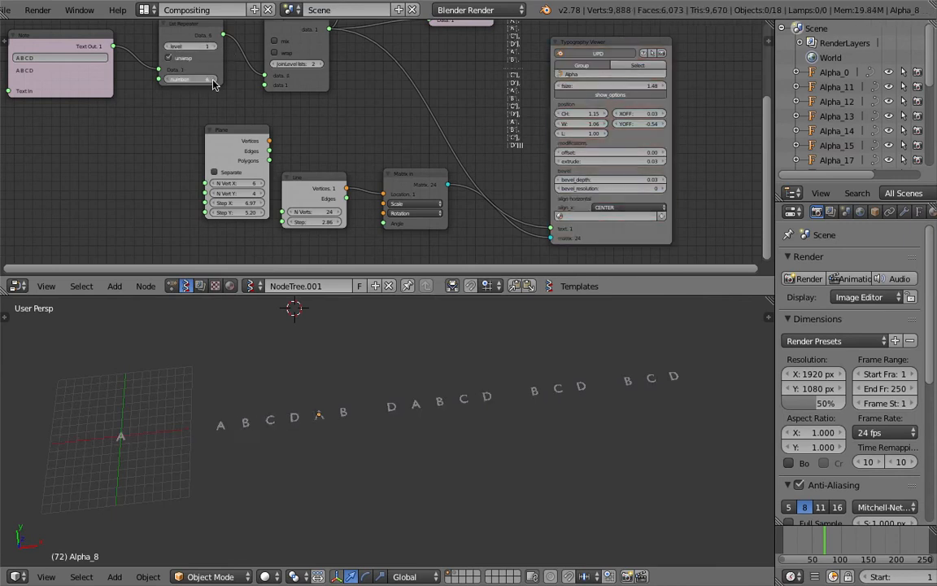
pyautogui.click(211, 80)
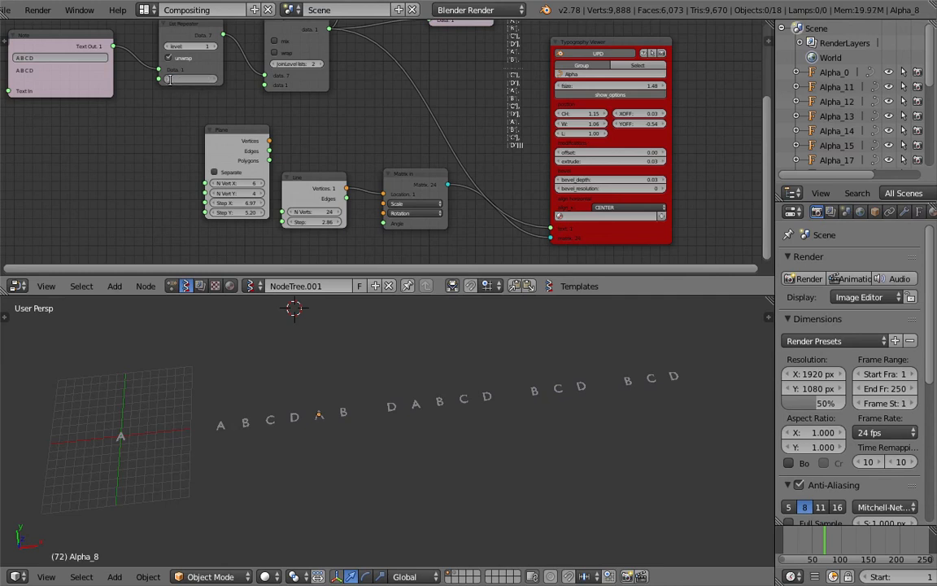
pyautogui.click(165, 82)
pyautogui.click(211, 81)
pyautogui.click(167, 78)
pyautogui.click(210, 80)
pyautogui.click(167, 81)
# Delete the Line node and connect the Plane node's Vertices output to Matrix in's Location input.
pyautogui.moveTo(343, 167); pyautogui.dragTo(370, 165, button='middle')
pyautogui.scroll(3, 389, 189)
pyautogui.moveTo(420, 194); pyautogui.dragTo(422, 184, button='middle')
pyautogui.moveTo(437, 181); pyautogui.dragTo(414, 190)
pyautogui.moveTo(440, 171); pyautogui.dragTo(445, 121, button='middle')
pyautogui.click(360, 128)
pyautogui.press('x')
pyautogui.moveTo(247, 69); pyautogui.dragTo(403, 158)
pyautogui.moveTo(433, 312); pyautogui.dragTo(534, 364, button='middle')
# Set the Typography Viewer's fsize to 2.68.
pyautogui.moveTo(658, 138); pyautogui.dragTo(349, 184, button='middle')
pyautogui.scroll(2, 349, 184)
pyautogui.moveTo(387, 120); pyautogui.dragTo(373, 181, button='middle')
pyautogui.moveTo(397, 96); pyautogui.dragTo(431, 96)
pyautogui.scroll(-2, 529, 158)
# Move the Plane and Matrix in nodes to leave more free space between them.
pyautogui.moveTo(566, 186); pyautogui.dragTo(705, 98, button='middle')
pyautogui.moveTo(234, 108); pyautogui.dragTo(180, 92)
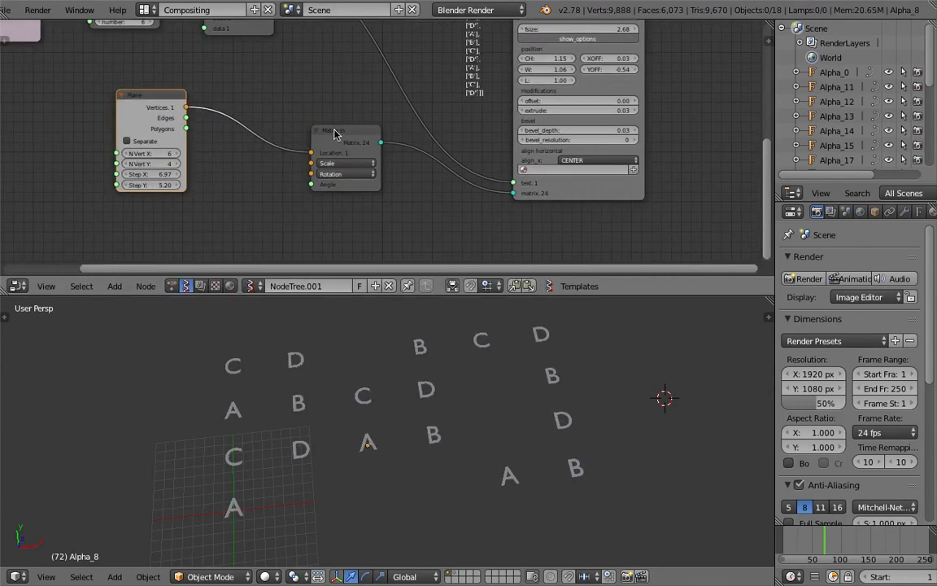
pyautogui.moveTo(320, 135); pyautogui.dragTo(328, 152)
pyautogui.moveTo(299, 127); pyautogui.dragTo(387, 109, button='middle')
pyautogui.moveTo(397, 148); pyautogui.dragTo(419, 116, button='middle')
# Add a Vector X | Y | Z MK2 node below and between the Plane and Matrix in nodes.
pyautogui.scroll(2, 341, 153)
pyautogui.hotkey('shift', 'a')
pyautogui.click(342, 163)
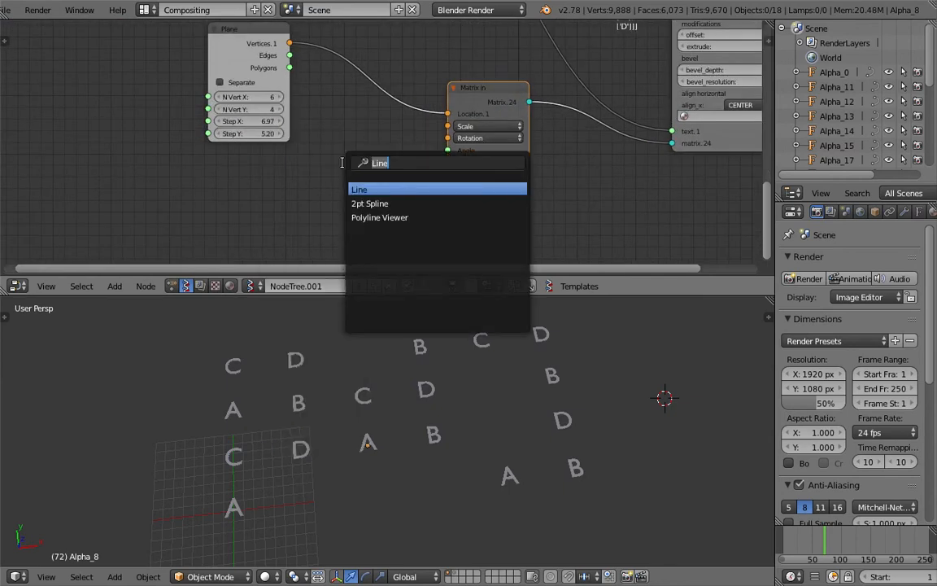
pyautogui.write('z')
pyautogui.press('Down')
pyautogui.press('Down')
pyautogui.press('Down')
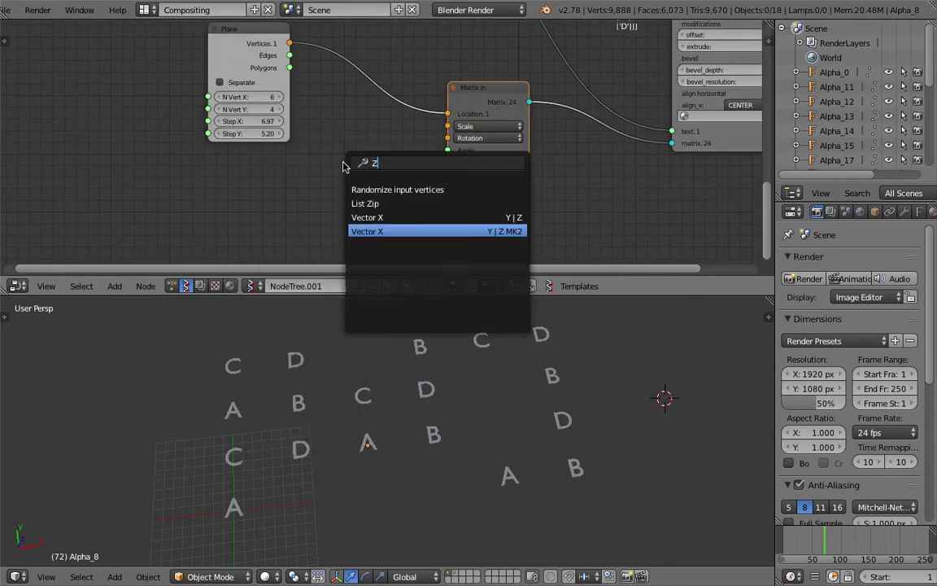
pyautogui.press('Return')
pyautogui.click(329, 181)
pyautogui.moveTo(331, 177); pyautogui.dragTo(296, 177)
# Set the first two components of the new vector node to 0, giving the vector [0, 0, 1].
pyautogui.scroll(2, 296, 178)
pyautogui.click(316, 194)
pyautogui.click(285, 146)
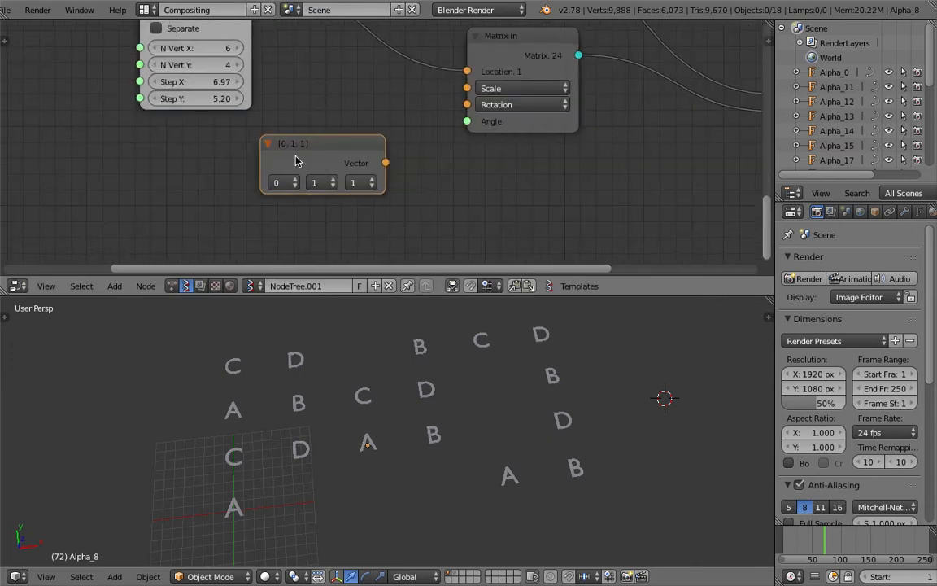
pyautogui.moveTo(198, 397); pyautogui.dragTo(138, 480, button='middle')
pyautogui.click(318, 183)
pyautogui.click(319, 134)
pyautogui.moveTo(406, 449)
pyautogui.mouseDown(button='middle')
pyautogui.moveTo(456, 475)
pyautogui.moveTo(419, 447)
pyautogui.mouseUp(button='middle')
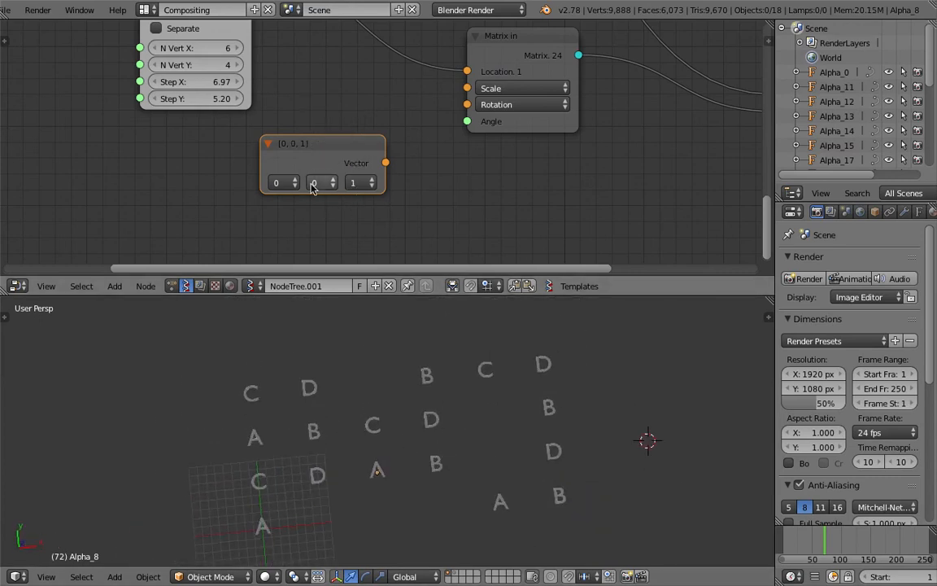
# Connect the vector node's output to Matrix in's Rotation input and save the file.
pyautogui.moveTo(343, 146); pyautogui.dragTo(467, 88)
pyautogui.moveTo(348, 115); pyautogui.dragTo(347, 89)
pyautogui.hotkey('ctrl', 's')
pyautogui.click(382, 88)
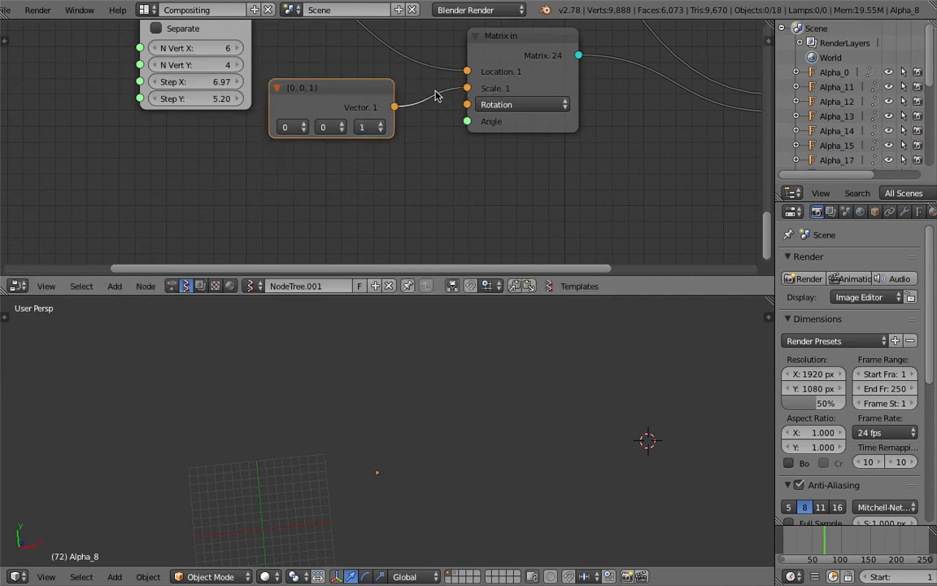
pyautogui.moveTo(434, 89); pyautogui.dragTo(533, 128)
pyautogui.scroll(-2, 468, 163)
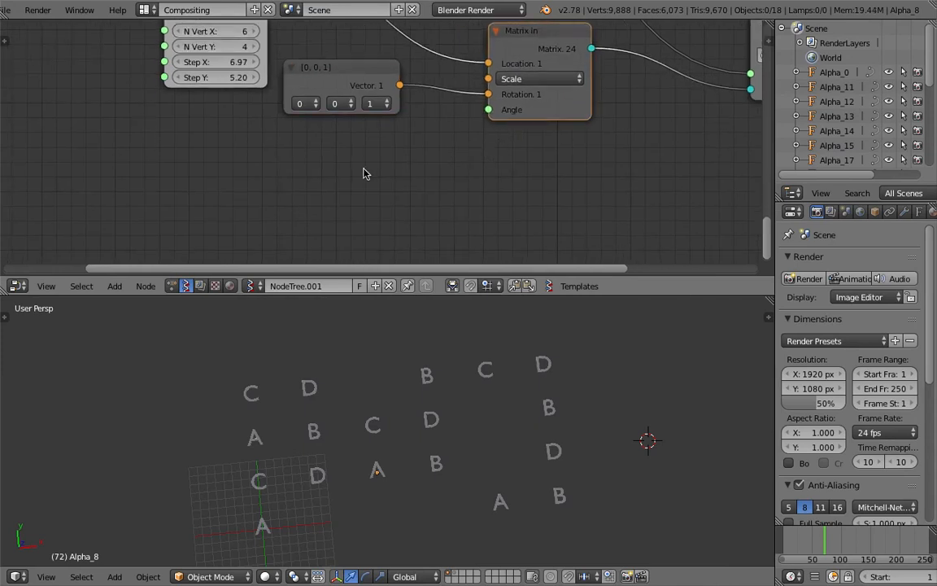
# Add a Random Num Gen node below the vector node and connect its Value output to Matrix in's Angle input.
pyautogui.hotkey('shift', 'a')
pyautogui.click(329, 169)
pyautogui.write('RANDOM')
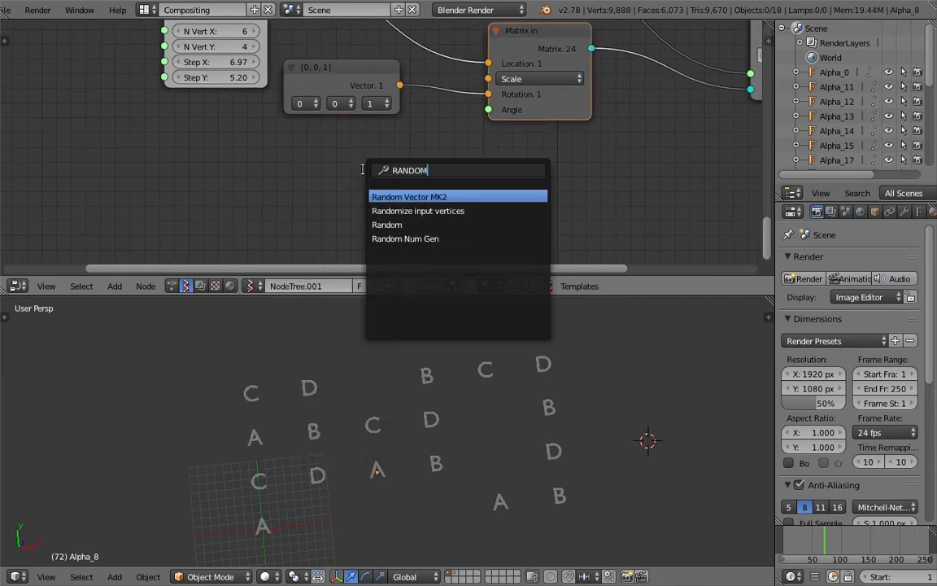
pyautogui.write(' N')
pyautogui.press('Return')
pyautogui.click(261, 149)
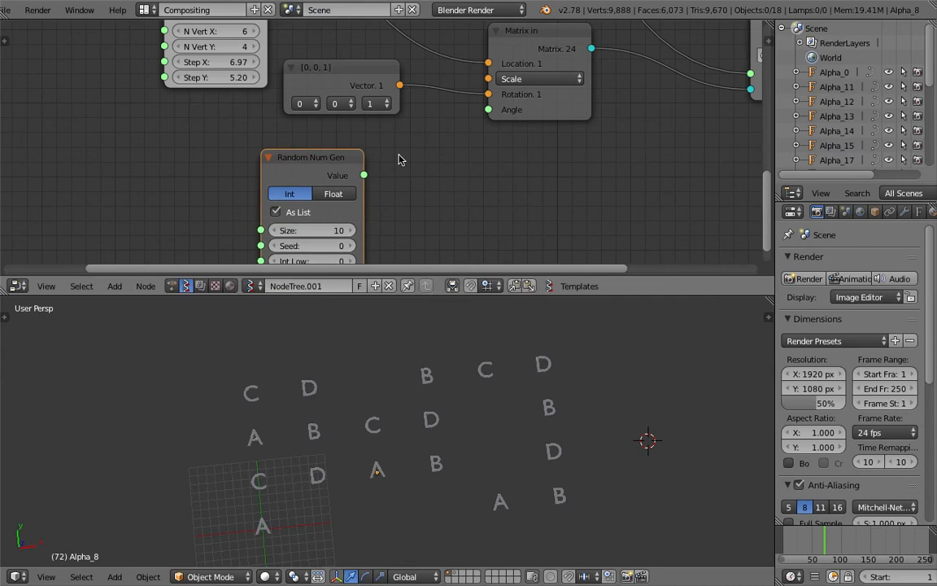
pyautogui.moveTo(365, 174); pyautogui.dragTo(487, 112)
# Set the Random Num Gen node's Size to 24 and switch it to Float.
pyautogui.scroll(-2, 479, 148)
pyautogui.moveTo(473, 163); pyautogui.dragTo(486, 111, button='middle')
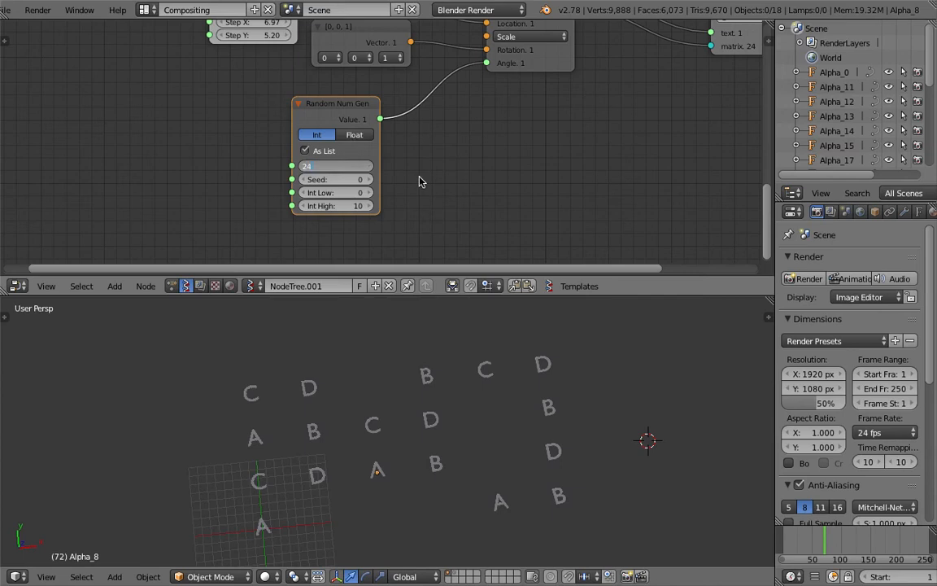
pyautogui.press('Return')
pyautogui.click(361, 136)
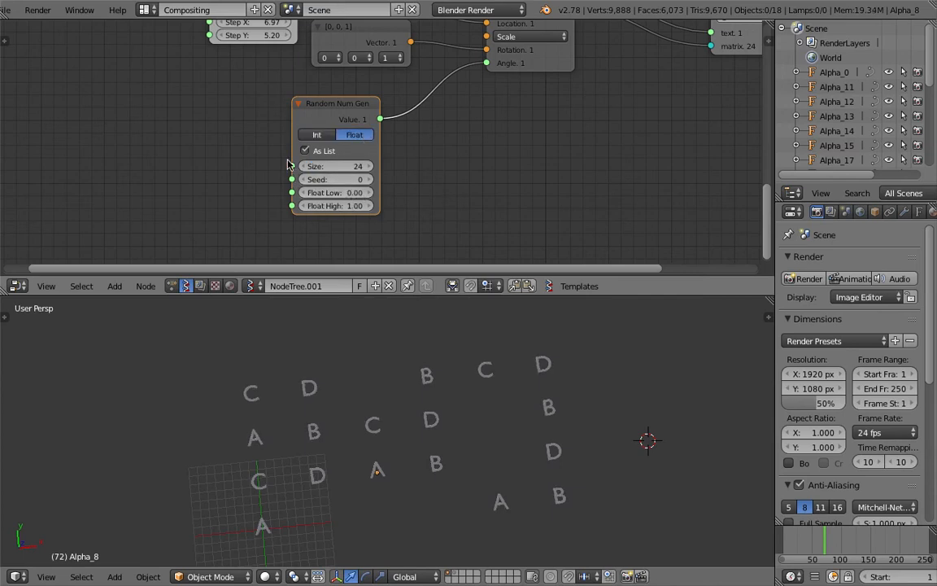
# Widen the Random Num Gen node and set its Float Low to -40, Float High to 40 and Seed to 120.
pyautogui.moveTo(293, 150); pyautogui.dragTo(240, 150)
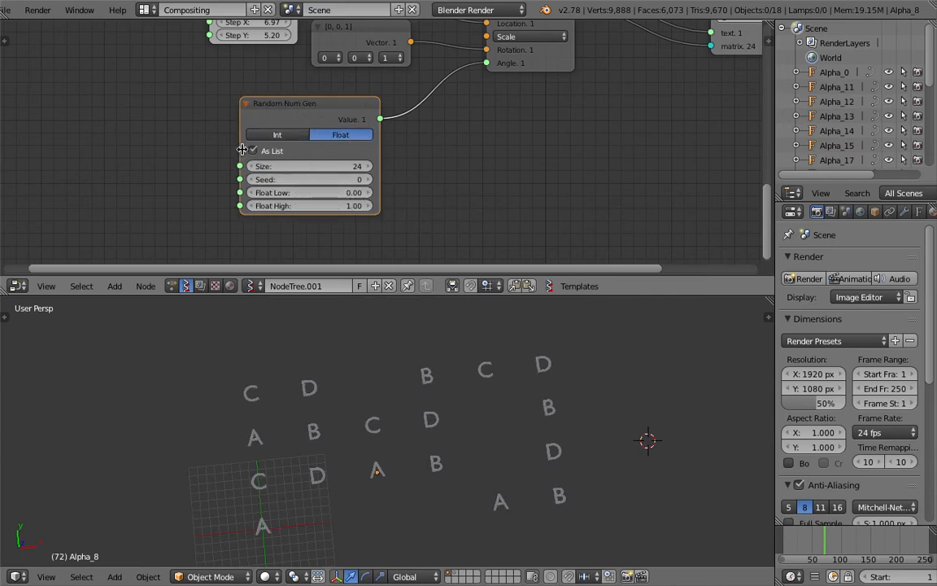
pyautogui.moveTo(261, 99); pyautogui.dragTo(181, 89)
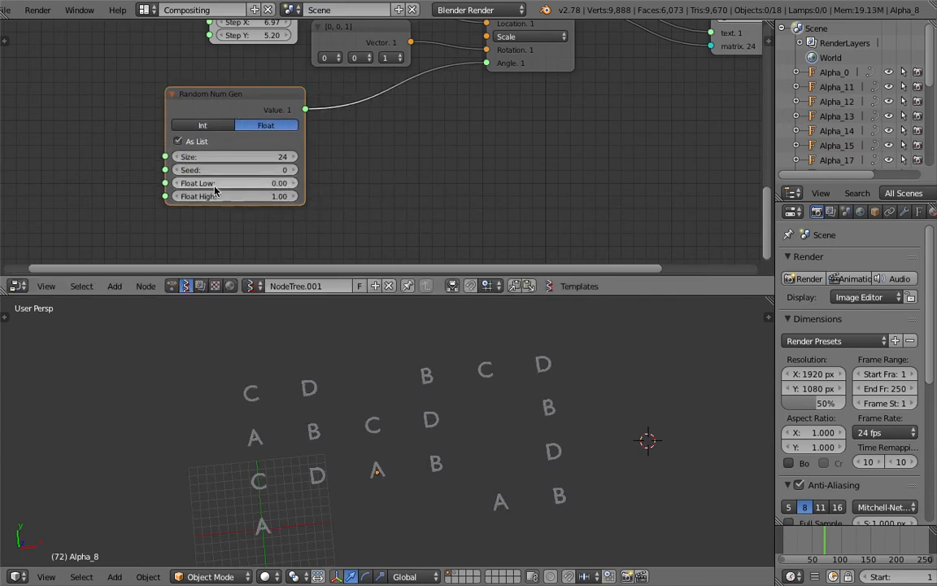
pyautogui.click(259, 187)
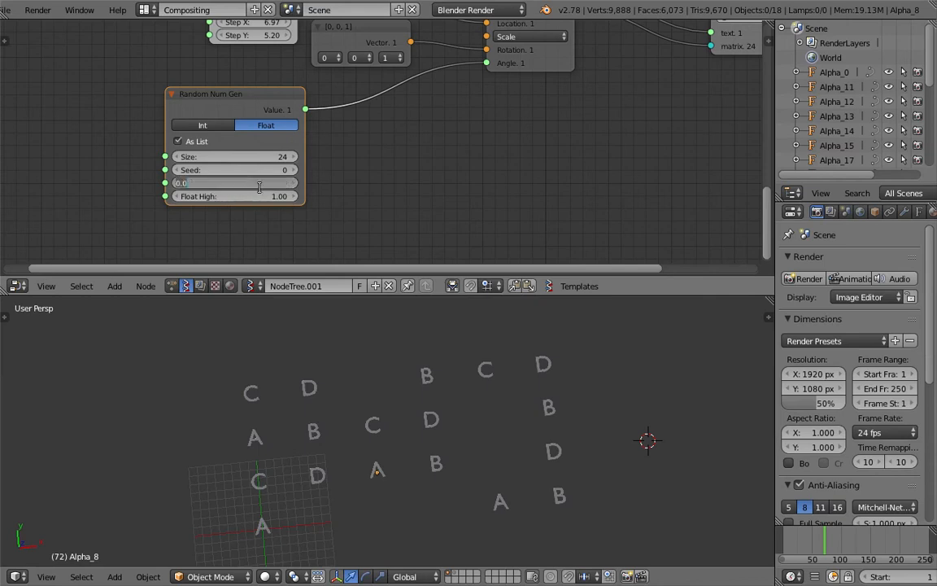
pyautogui.write('-40')
pyautogui.press('Tab')
pyautogui.write('40')
pyautogui.press('Return')
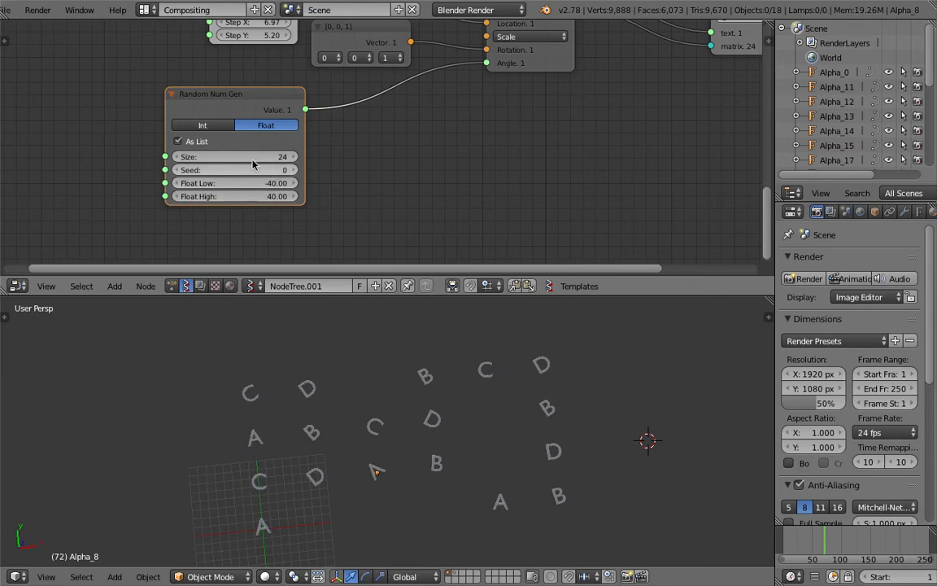
pyautogui.moveTo(258, 171); pyautogui.dragTo(357, 179)
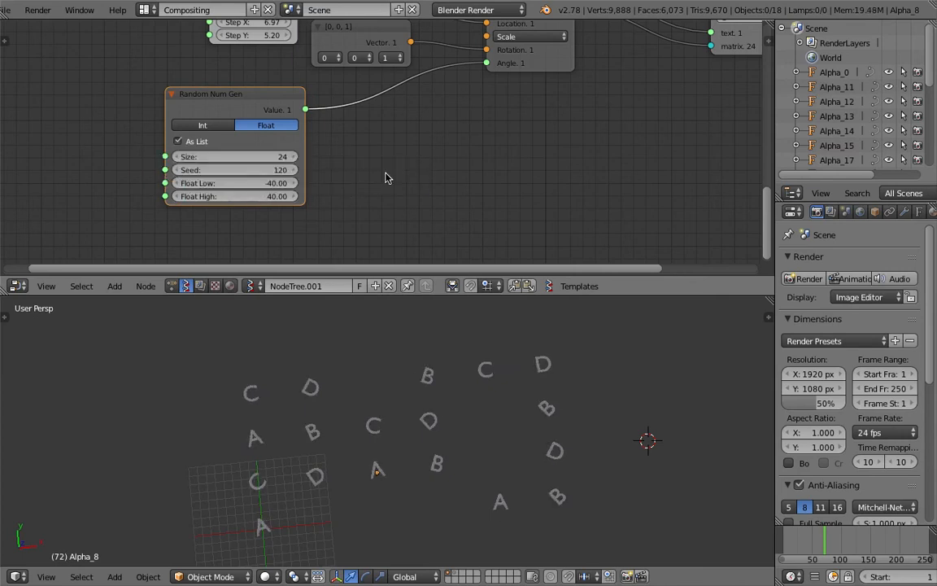
# Add a Math node on the link between Random Num Gen and Matrix in's Angle.
pyautogui.scroll(-2, 358, 159)
pyautogui.moveTo(276, 97); pyautogui.dragTo(258, 116)
pyautogui.moveTo(532, 397)
pyautogui.mouseDown(button='middle')
pyautogui.moveTo(513, 396)
pyautogui.moveTo(543, 413)
pyautogui.mouseUp(button='middle')
pyautogui.moveTo(433, 171); pyautogui.dragTo(410, 150, button='middle')
pyautogui.hotkey('shift', 'a')
pyautogui.click(380, 144)
pyautogui.write('math')
pyautogui.press('Down')
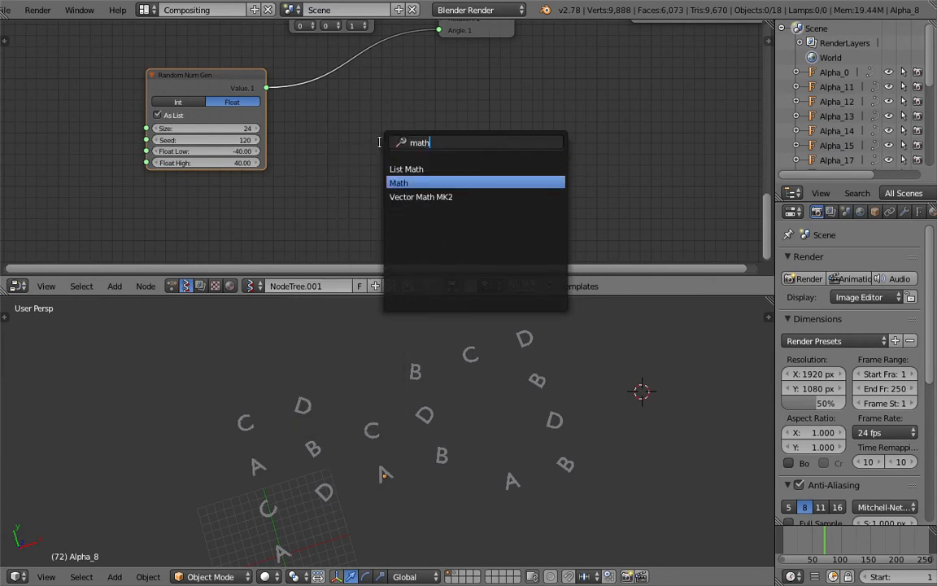
pyautogui.press('Return')
pyautogui.click(355, 102)
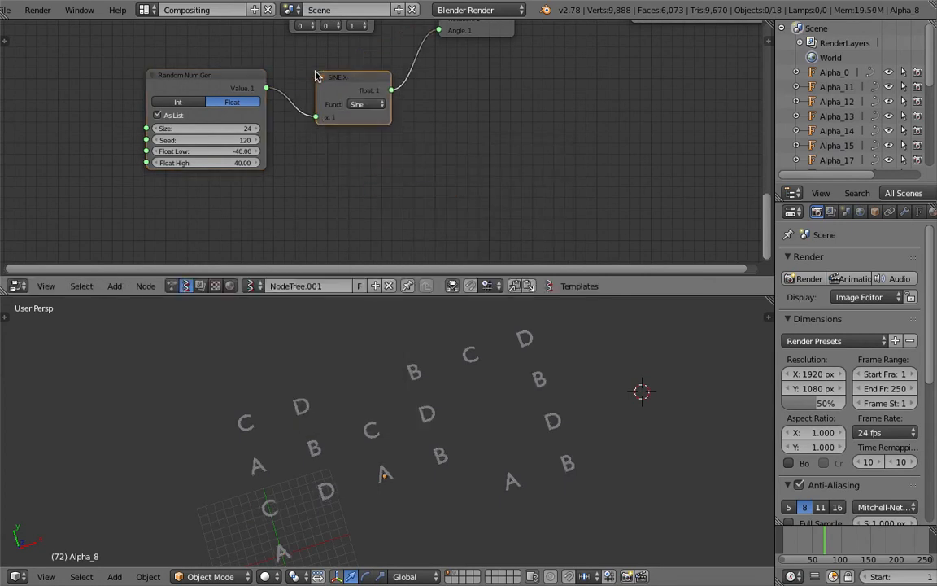
# Set the Math node's function to * and move Random Num Gen away from it, saving the file.
pyautogui.click(356, 102)
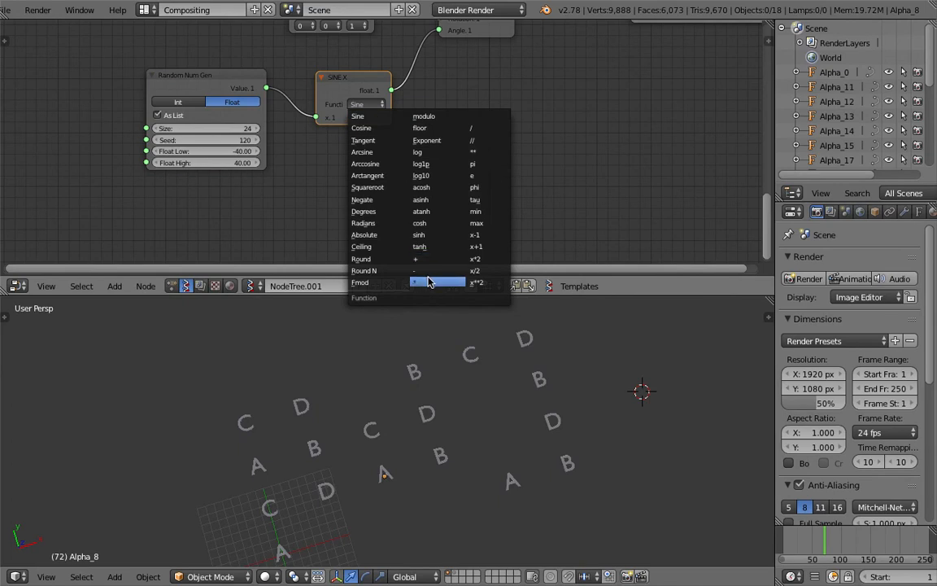
pyautogui.click(387, 253)
pyautogui.moveTo(240, 91); pyautogui.dragTo(193, 65)
pyautogui.hotkey('ctrl', 's')
pyautogui.click(184, 60)
# Add a Frame info node below Random Num Gen and connect its Current Frame output to the Math node's y input.
pyautogui.scroll(-1, 330, 138)
pyautogui.moveTo(331, 138); pyautogui.dragTo(469, 128, button='middle')
pyautogui.hotkey('shift', 'a')
pyautogui.click(433, 160)
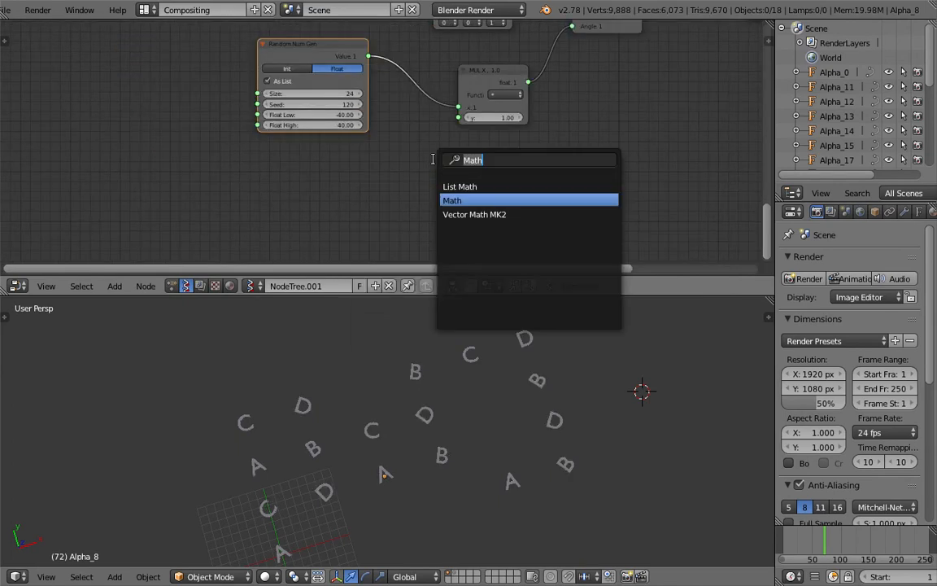
pyautogui.write('frame')
pyautogui.press('Down')
pyautogui.press('Return')
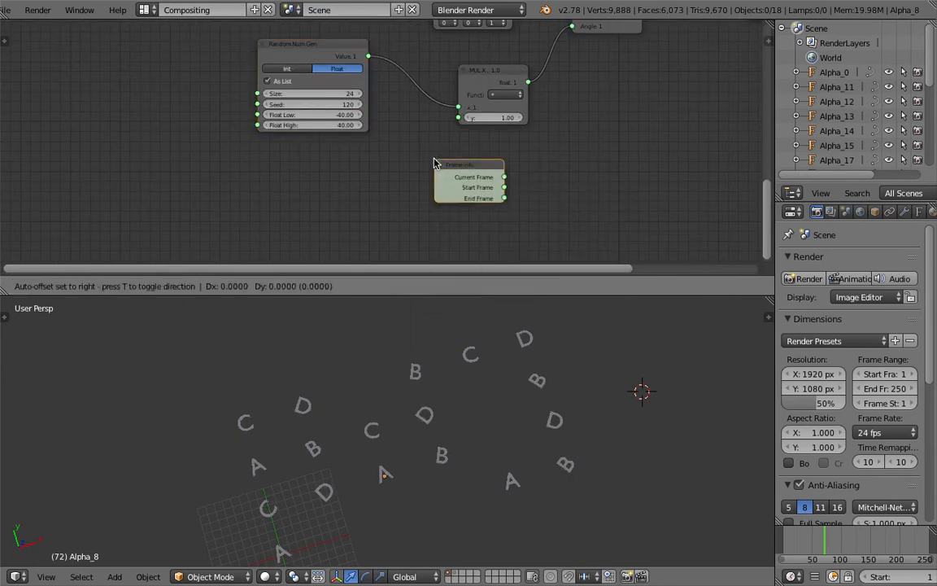
pyautogui.click(268, 187)
pyautogui.moveTo(323, 198); pyautogui.dragTo(458, 118)
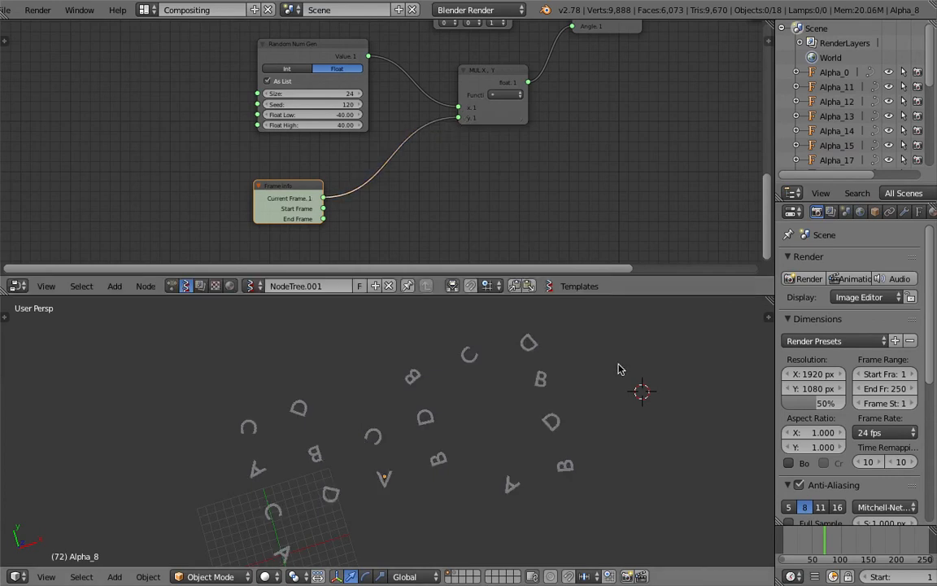
# Play the animation to preview the rotating letters while moving Frame info and Random Num Gen away from the Math node.
pyautogui.hotkey('alt', 'a')
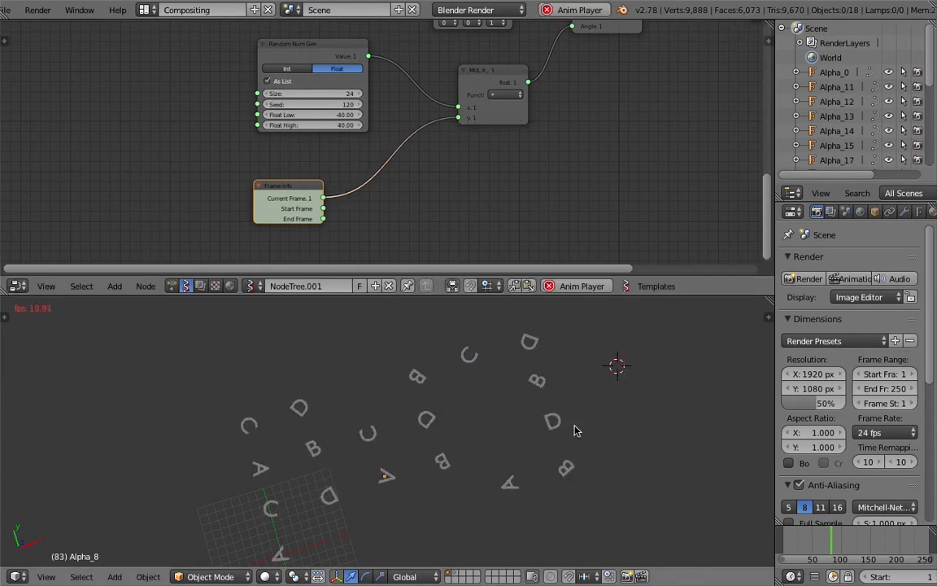
pyautogui.click(188, 410)
pyautogui.click(133, 404)
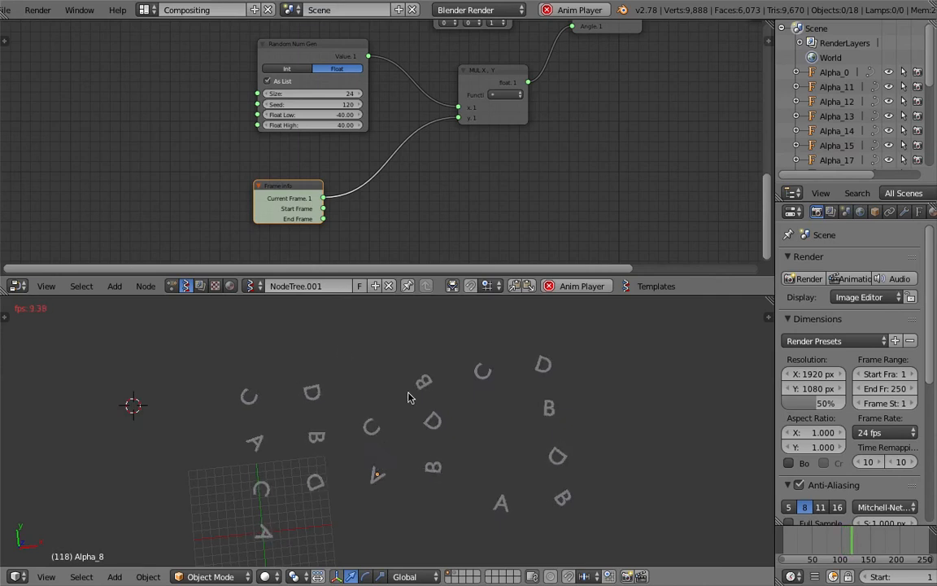
pyautogui.moveTo(294, 188); pyautogui.dragTo(258, 172)
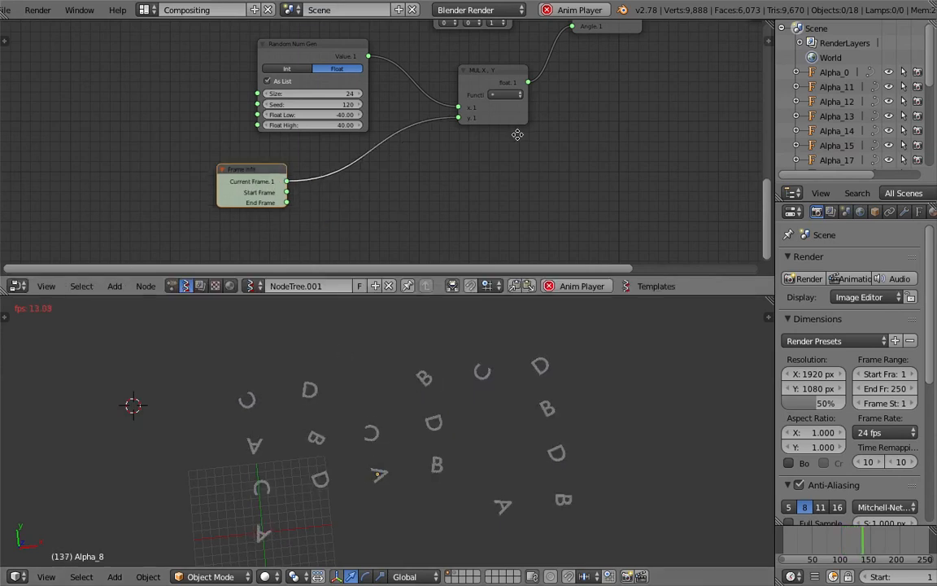
pyautogui.moveTo(516, 134); pyautogui.dragTo(479, 149, button='middle')
pyautogui.moveTo(237, 68); pyautogui.dragTo(186, 62)
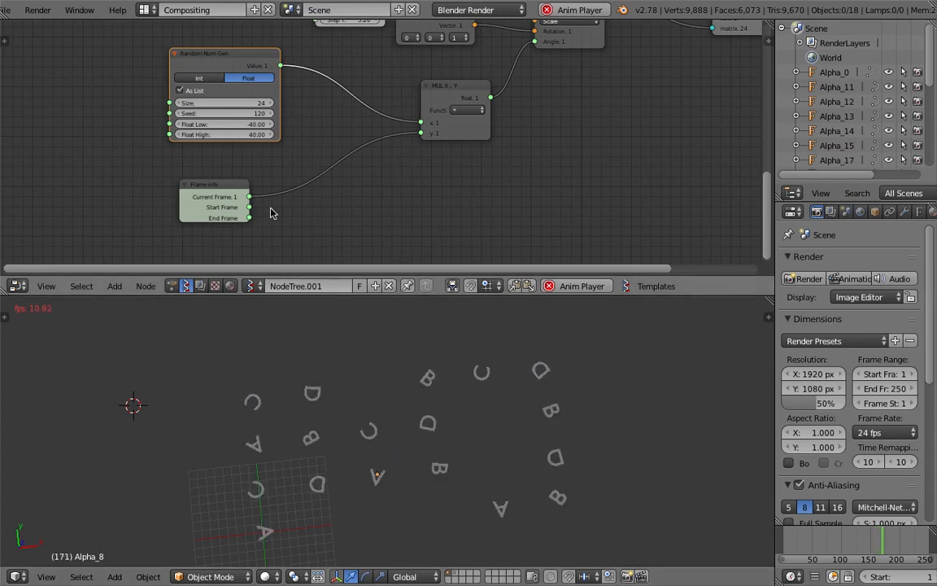
pyautogui.press('Escape')
# Save the file, then duplicate the multiply Math node below the original with its function set to +.
pyautogui.hotkey('ctrl', 's')
pyautogui.click(388, 203)
pyautogui.hotkey('shift', 'd')
pyautogui.click(450, 194)
pyautogui.scroll(2, 450, 194)
pyautogui.click(484, 206)
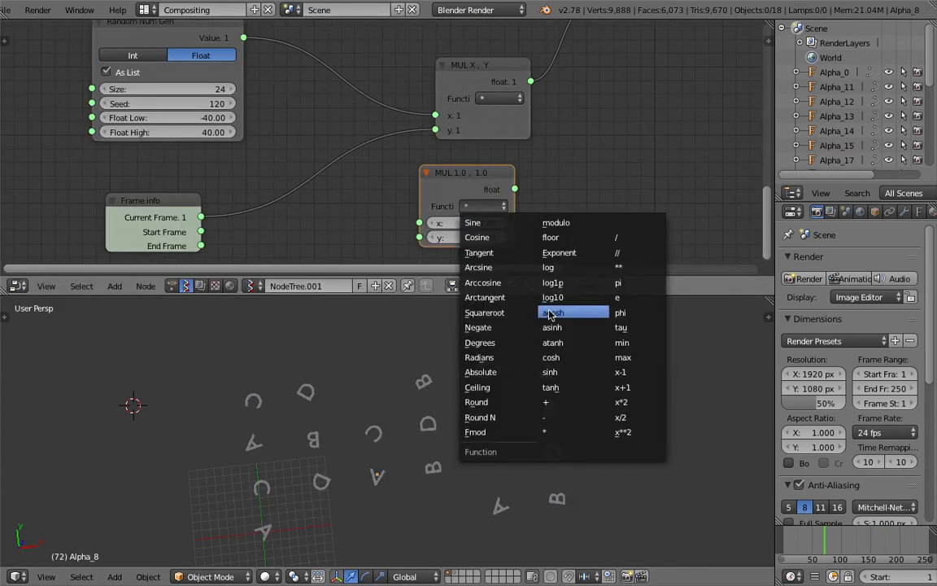
pyautogui.click(568, 400)
# Insert the + Math node between Frame info's Current Frame output and the multiply node's y input.
pyautogui.moveTo(441, 170); pyautogui.dragTo(505, 120, button='middle')
pyautogui.scroll(-1, 504, 119)
pyautogui.press('g')
pyautogui.moveTo(448, 127); pyautogui.dragTo(409, 123)
pyautogui.moveTo(276, 146); pyautogui.dragTo(264, 122)
# Add a Range Int node below Frame info and connect its Range output to the + Math node's y input.
pyautogui.moveTo(296, 181); pyautogui.dragTo(366, 138, button='middle')
pyautogui.hotkey('shift', 'a')
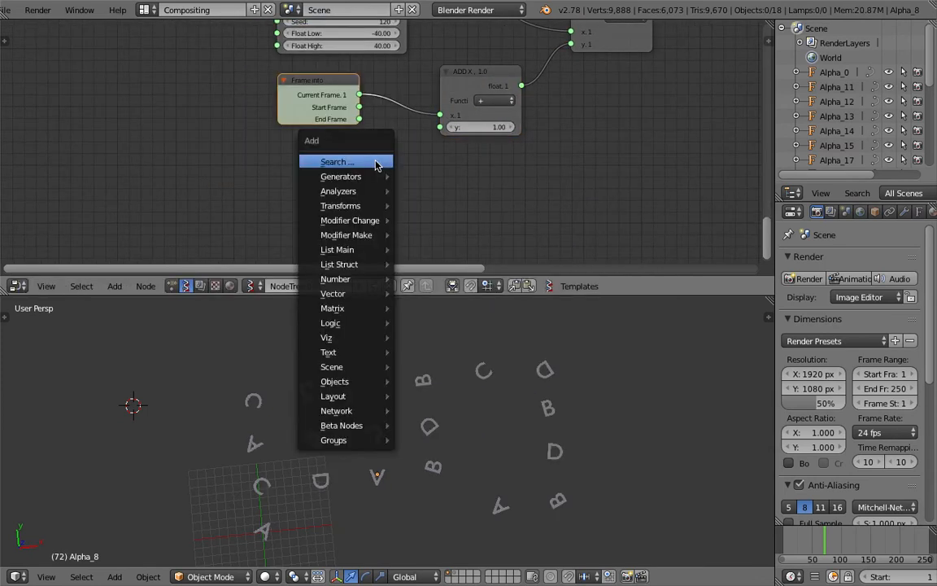
pyautogui.click(377, 162)
pyautogui.write('range')
pyautogui.press('Return')
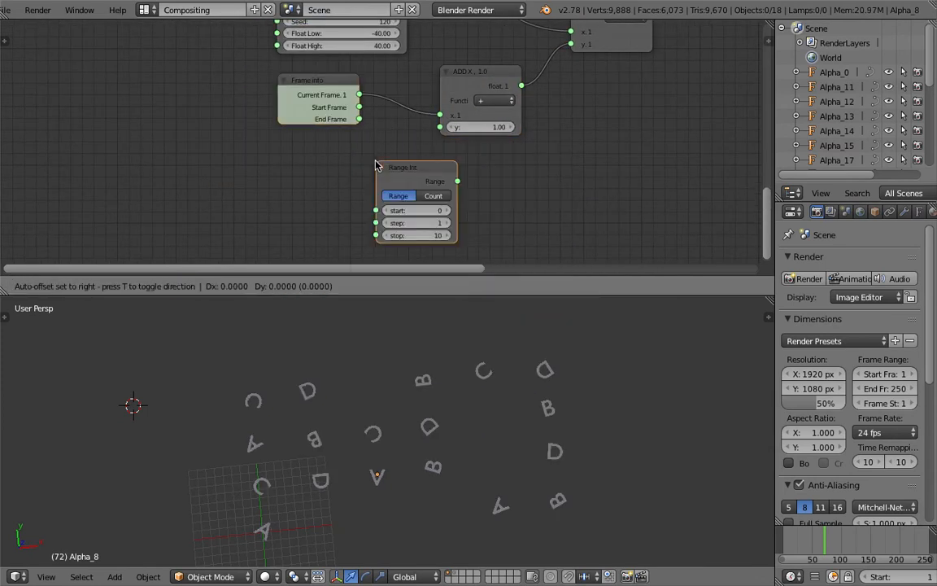
pyautogui.click(288, 157)
pyautogui.moveTo(371, 172); pyautogui.dragTo(439, 126)
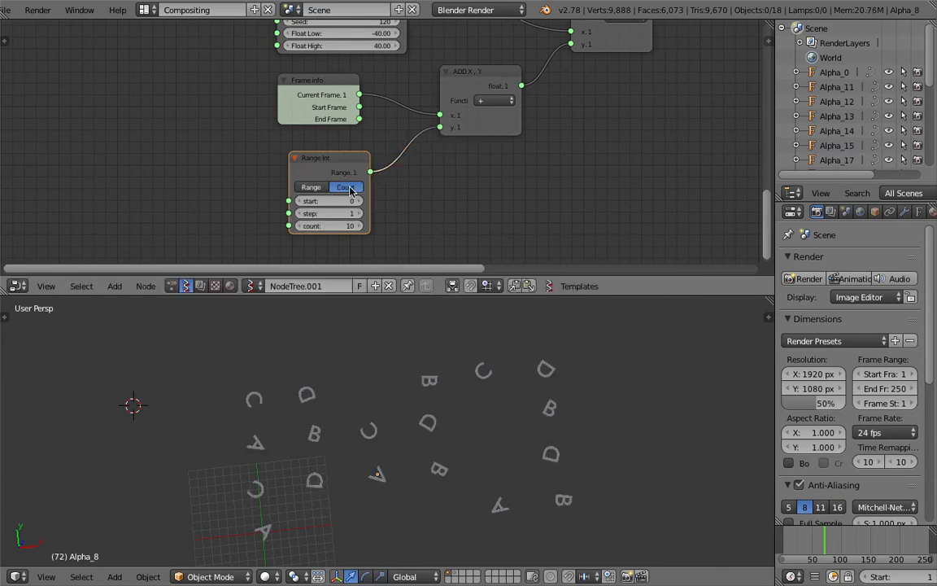
# Configure Range Int in Count mode with start -22 and count 24, and save the file.
pyautogui.moveTo(340, 201)
pyautogui.mouseDown()
pyautogui.moveTo(325, 201)
pyautogui.moveTo(340, 205)
pyautogui.mouseUp()
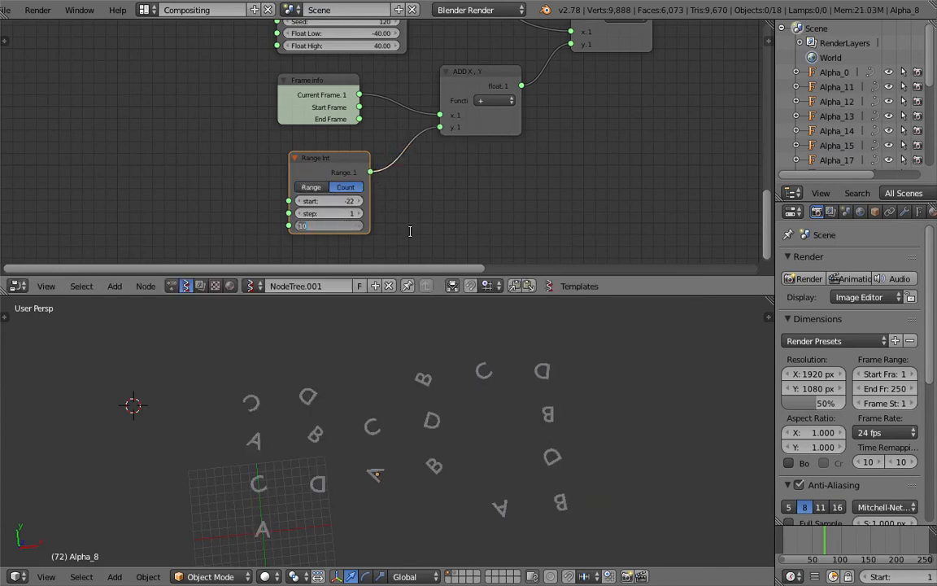
pyautogui.write('25')
pyautogui.press('Return')
pyautogui.hotkey('ctrl', 's')
pyautogui.hotkey('ctrl', 's')
# Play the animation briefly to preview the letters' offset rotation.
pyautogui.doubleClick(661, 400)
pyautogui.hotkey('ctrl', 'a')
pyautogui.press('Escape')
pyautogui.hotkey('alt', 'a')
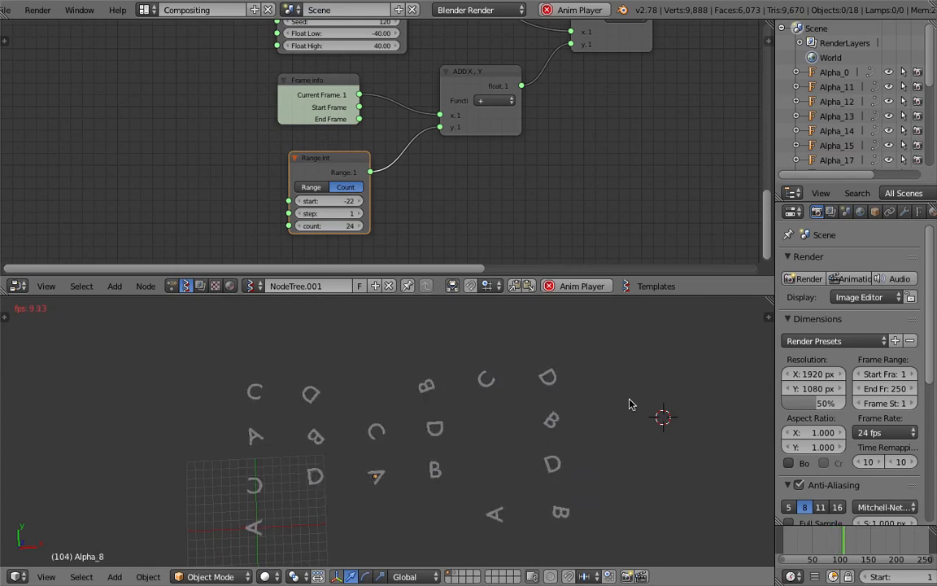
pyautogui.press('Escape')
# Save the scene as a new version named sv_typography_advanced_004.blend.
pyautogui.hotkey('ctrl', 's')
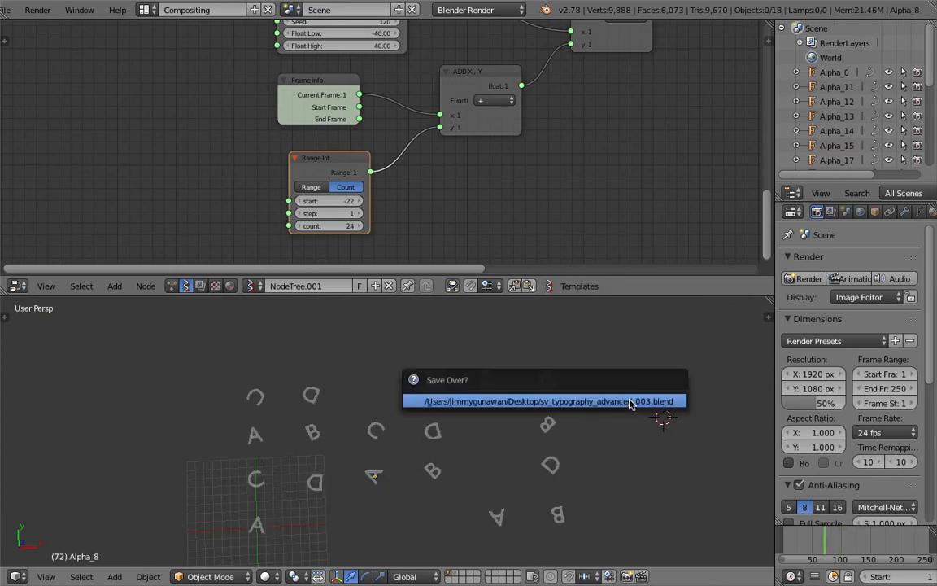
pyautogui.click(36, 10)
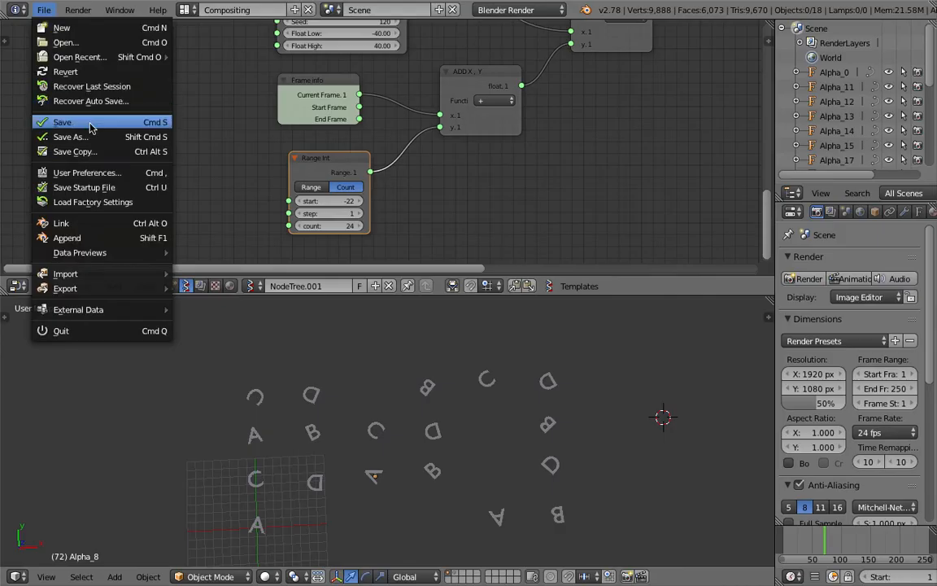
pyautogui.click(55, 136)
pyautogui.click(884, 48)
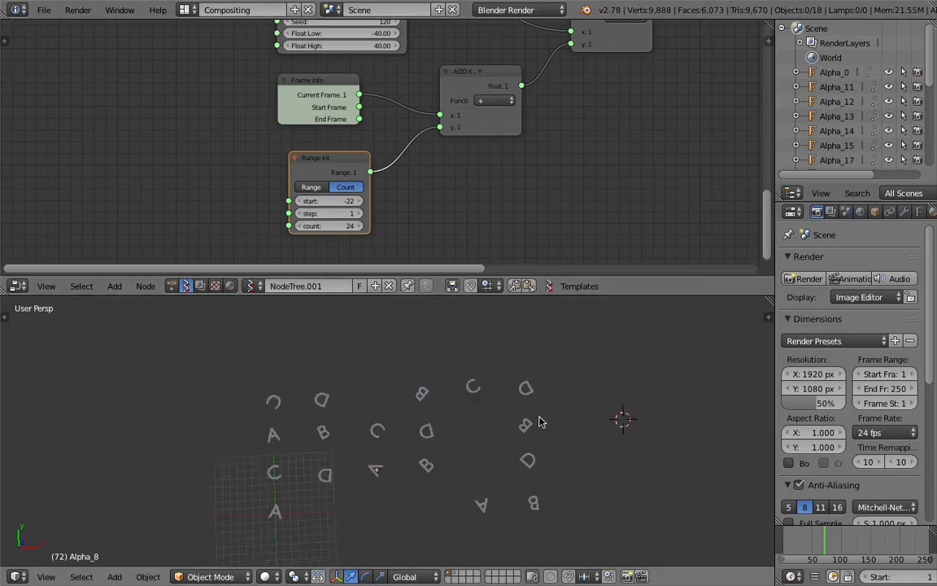
pyautogui.moveTo(571, 435); pyautogui.dragTo(560, 422, button='middle')
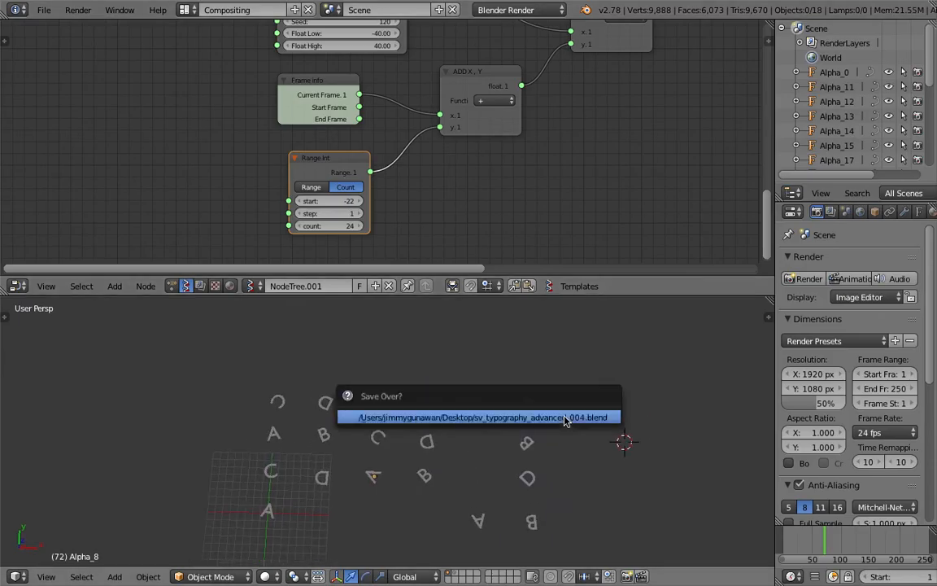
# Delete the existing Typography Viewer node from the node tree.
pyautogui.scroll(-1, 610, 391)
pyautogui.scroll(-1, 657, 110)
pyautogui.moveTo(659, 100); pyautogui.dragTo(546, 226, button='middle')
pyautogui.scroll(-1, 634, 183)
pyautogui.moveTo(660, 171); pyautogui.dragTo(476, 301, button='middle')
pyautogui.click(509, 76)
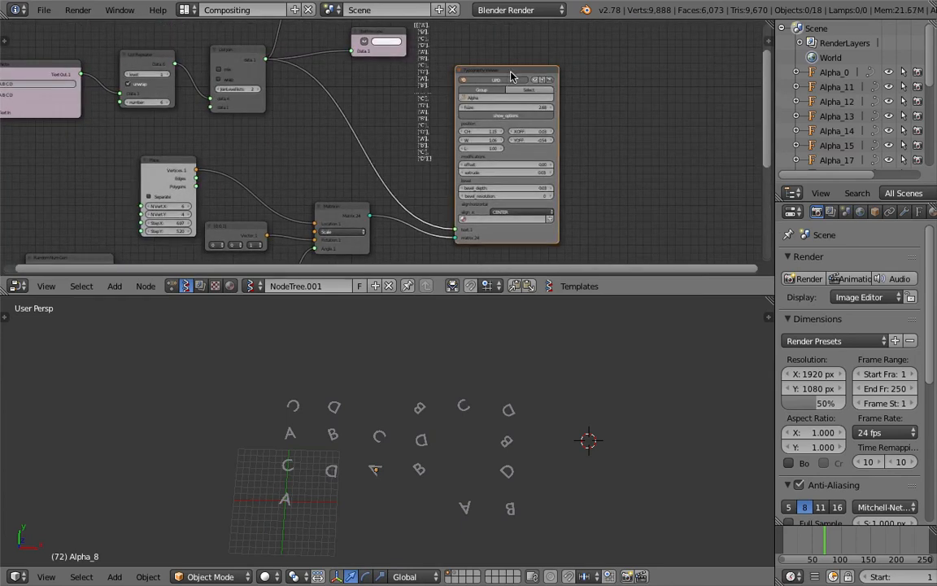
pyautogui.press('x')
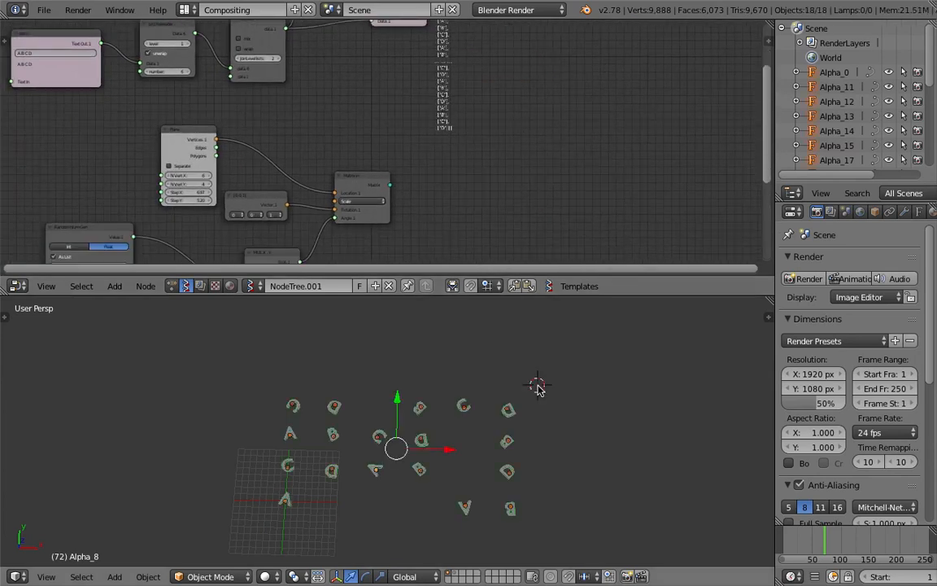
# Delete all the remaining Alpha text objects from the 3D scene.
pyautogui.press('a')
pyautogui.press('x')
pyautogui.click(535, 391)
# Add a new Typography Viewer node in the empty area beside the Matrix in node.
pyautogui.moveTo(485, 154); pyautogui.dragTo(491, 135, button='middle')
pyautogui.hotkey('shift', 'a')
pyautogui.click(497, 138)
pyautogui.write('typ')
pyautogui.press('Return')
pyautogui.click(549, 153)
# Connect Matrix in to the new Typography Viewer's matrix input and List Join's data output to its text input, repositioning both end nodes.
pyautogui.scroll(2, 529, 153)
pyautogui.moveTo(469, 147); pyautogui.dragTo(481, 66, button='middle')
pyautogui.moveTo(391, 87); pyautogui.dragTo(513, 144)
pyautogui.moveTo(379, 87); pyautogui.dragTo(402, 152, button='middle')
pyautogui.moveTo(396, 150); pyautogui.dragTo(396, 173)
pyautogui.moveTo(396, 172); pyautogui.dragTo(396, 238, button='middle')
pyautogui.scroll(-1, 372, 141)
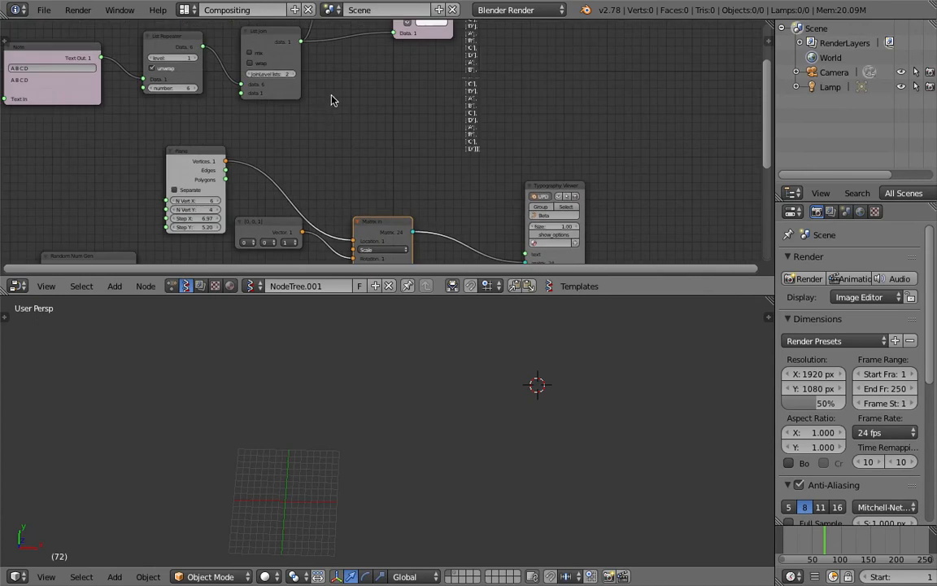
pyautogui.moveTo(556, 190); pyautogui.dragTo(550, 153)
pyautogui.moveTo(300, 40); pyautogui.dragTo(519, 228)
# Examine the new Typography Viewer node's controls and connections alongside the generated Beta letters.
pyautogui.scroll(1, 434, 418)
pyautogui.moveTo(441, 425)
pyautogui.keyDown('shift'); pyautogui.mouseDown(button='middle')
pyautogui.moveTo(450, 409)
pyautogui.moveTo(454, 417)
pyautogui.mouseUp(button='middle'); pyautogui.keyUp('shift')
pyautogui.scroll(2, 470, 433)
pyautogui.scroll(1, 470, 434)
pyautogui.moveTo(433, 250); pyautogui.dragTo(431, 211, button='middle')
pyautogui.scroll(5, 516, 154)
pyautogui.moveTo(535, 141); pyautogui.dragTo(369, 131, button='middle')
pyautogui.scroll(2, 368, 130)
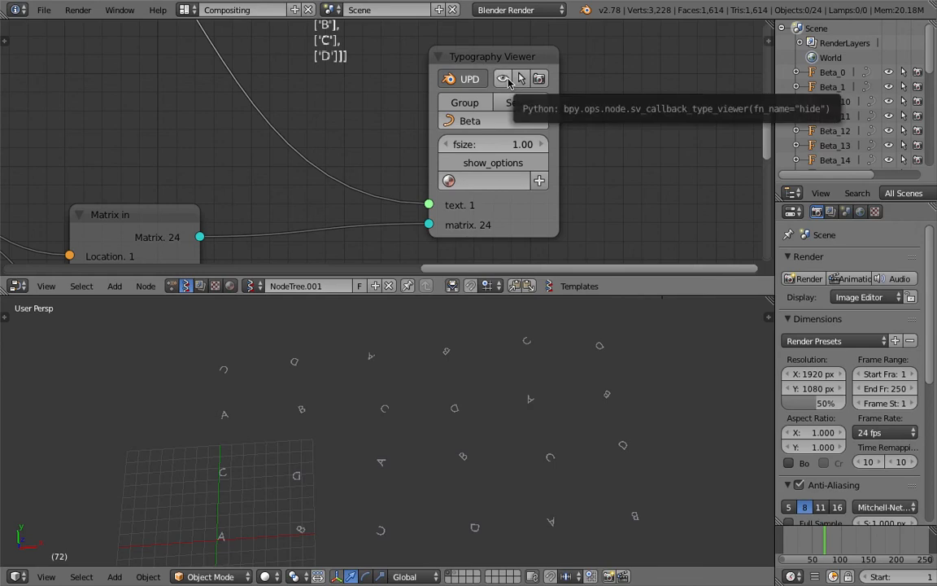
pyautogui.scroll(-2, 561, 132)
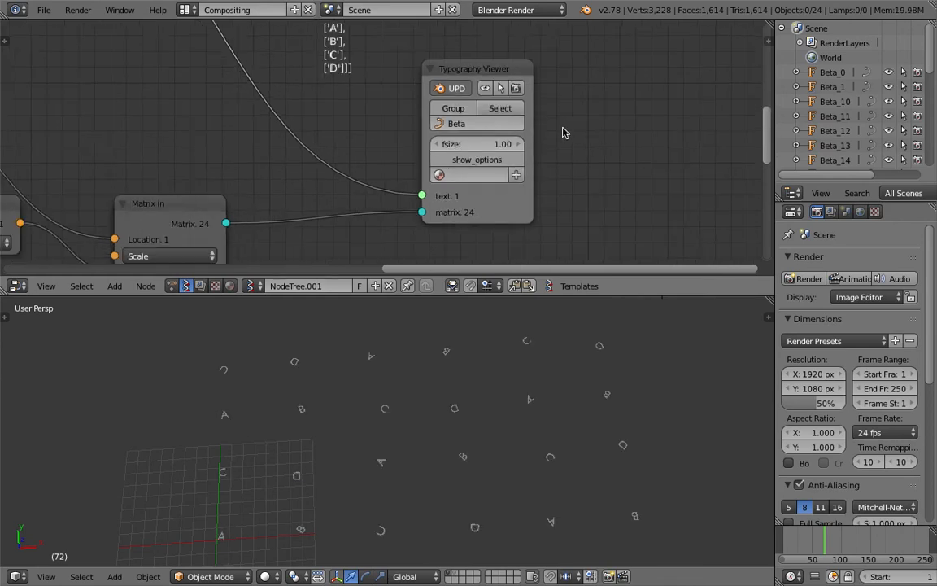
pyautogui.scroll(-1, 561, 121)
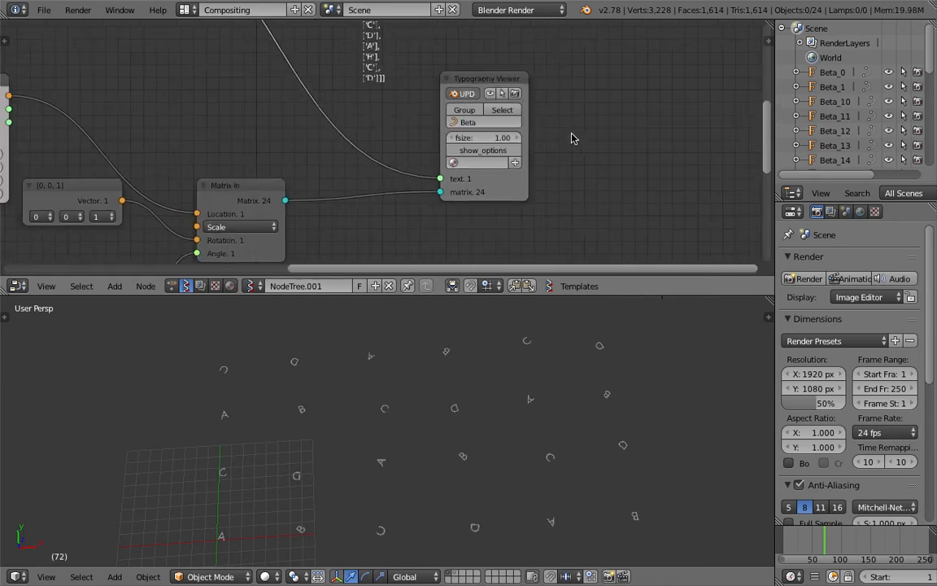
pyautogui.keyDown('ctrl'); pyautogui.scroll(3, 571, 139); pyautogui.keyUp('ctrl')
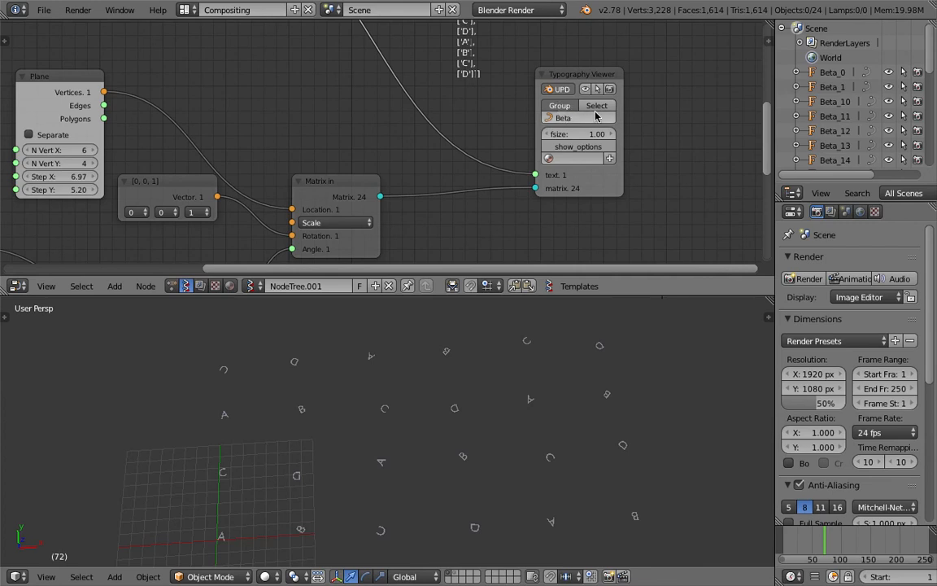
# Select the letter object Beta_17 and scrub the timeline to frame 115 to check the rotation.
pyautogui.rightClick(606, 383)
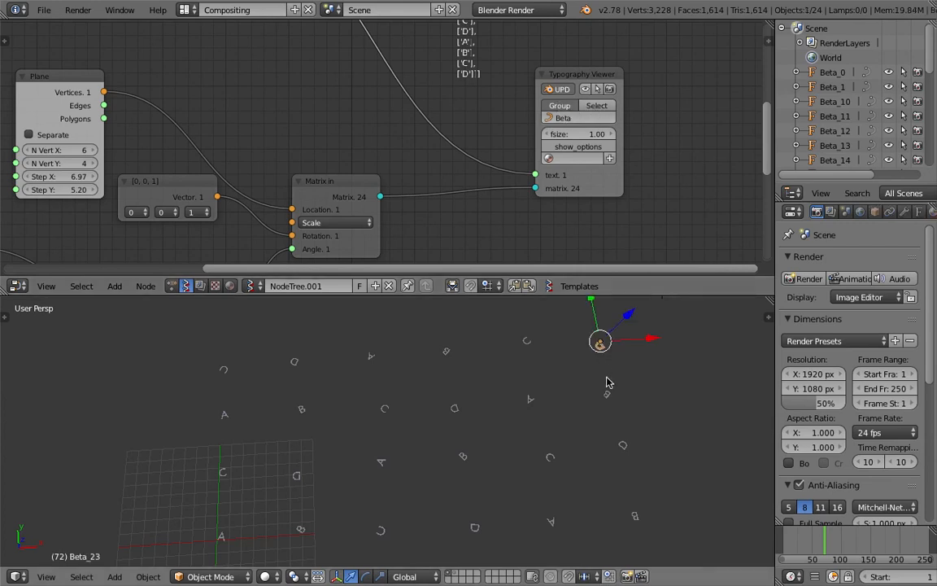
pyautogui.rightClick(605, 388)
pyautogui.click(851, 542)
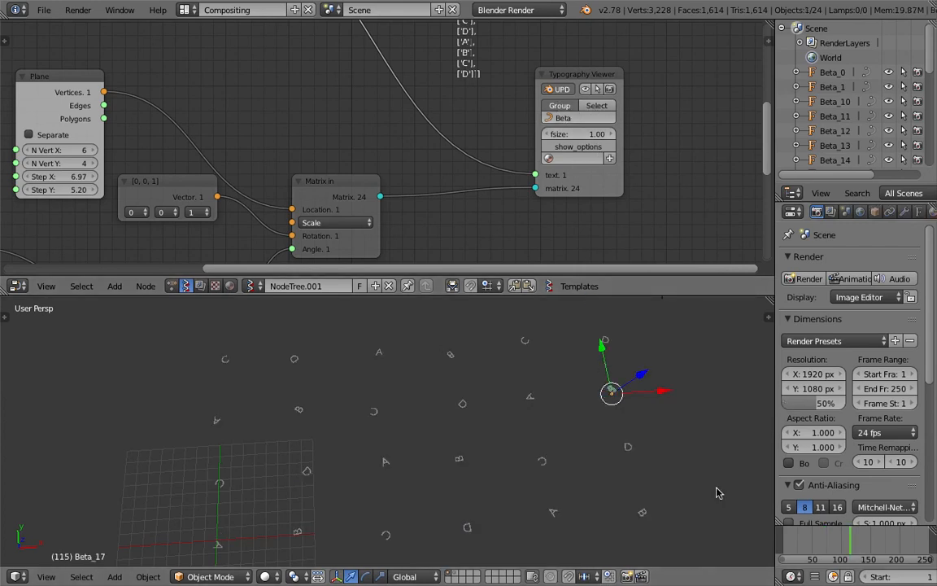
# Change the Note node's text to "Apple Banana Carrot Durian".
pyautogui.scroll(-4, 380, 154)
pyautogui.moveTo(374, 146); pyautogui.dragTo(736, 217, button='middle')
pyautogui.scroll(7, 339, 154)
pyautogui.scroll(1, 319, 93)
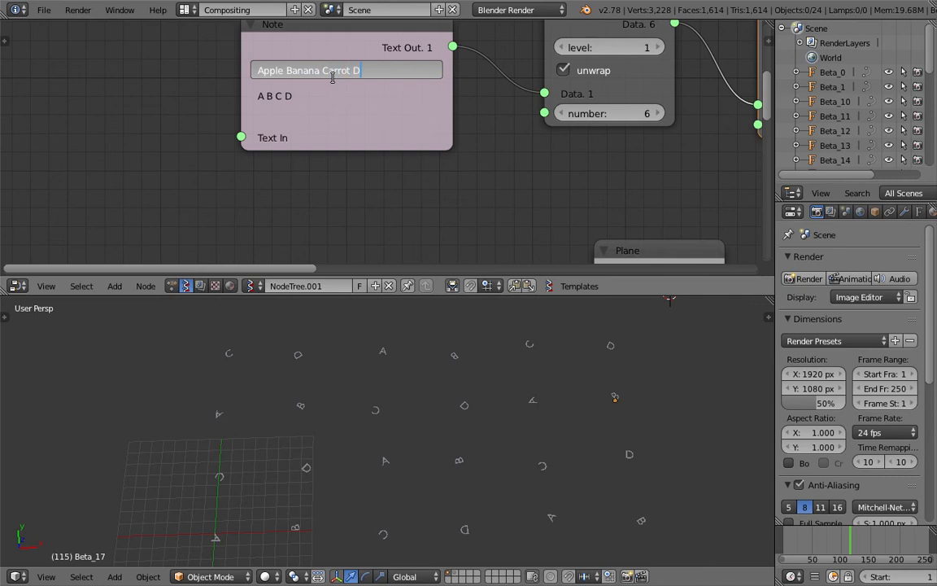
pyautogui.press('Return')
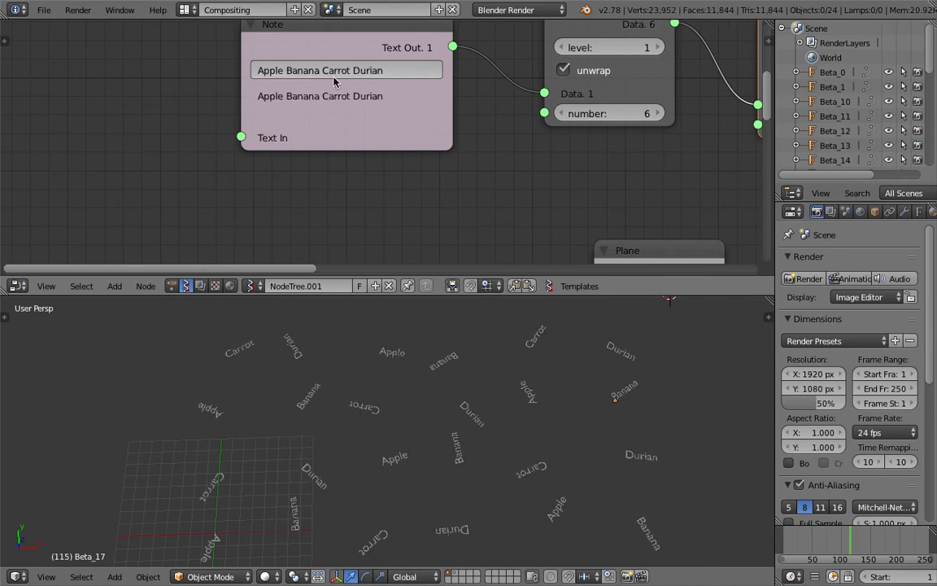
# Play the animation from an earlier frame to preview the rotating fruit words.
pyautogui.click(823, 540)
pyautogui.hotkey('alt', 'a')
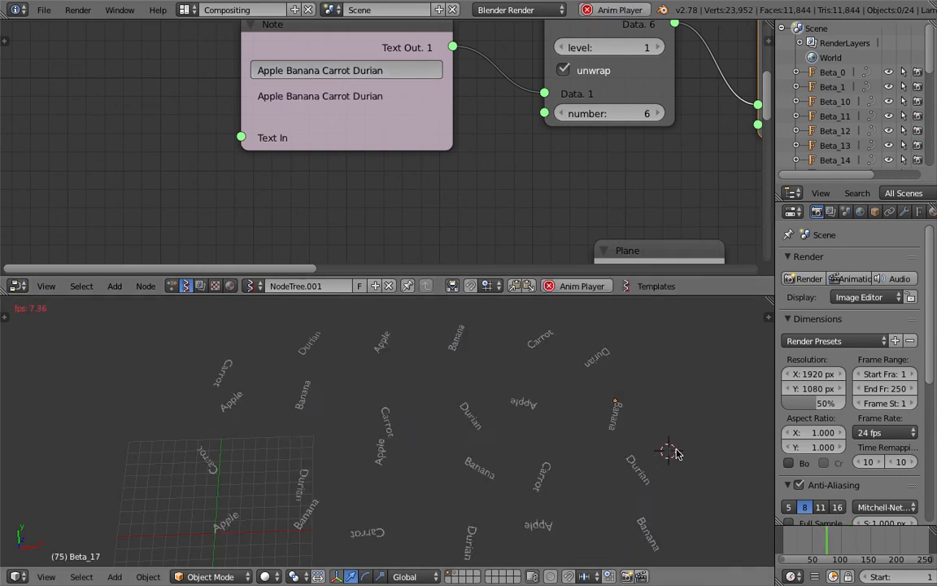
pyautogui.moveTo(635, 189); pyautogui.dragTo(267, 178, button='middle')
pyautogui.moveTo(500, 160); pyautogui.dragTo(205, 151, button='middle')
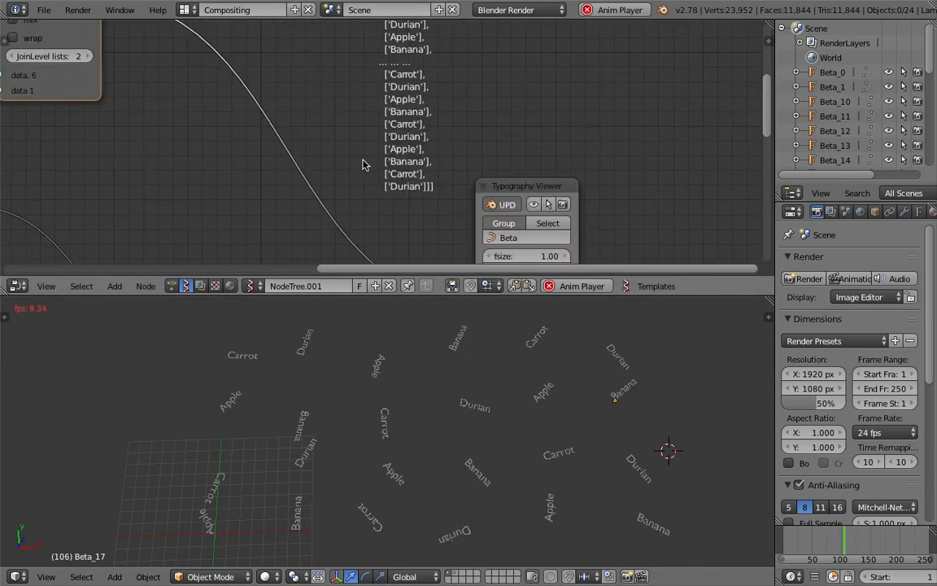
pyautogui.moveTo(359, 95); pyautogui.dragTo(355, 78, button='middle')
pyautogui.moveTo(605, 137); pyautogui.dragTo(526, 20, button='middle')
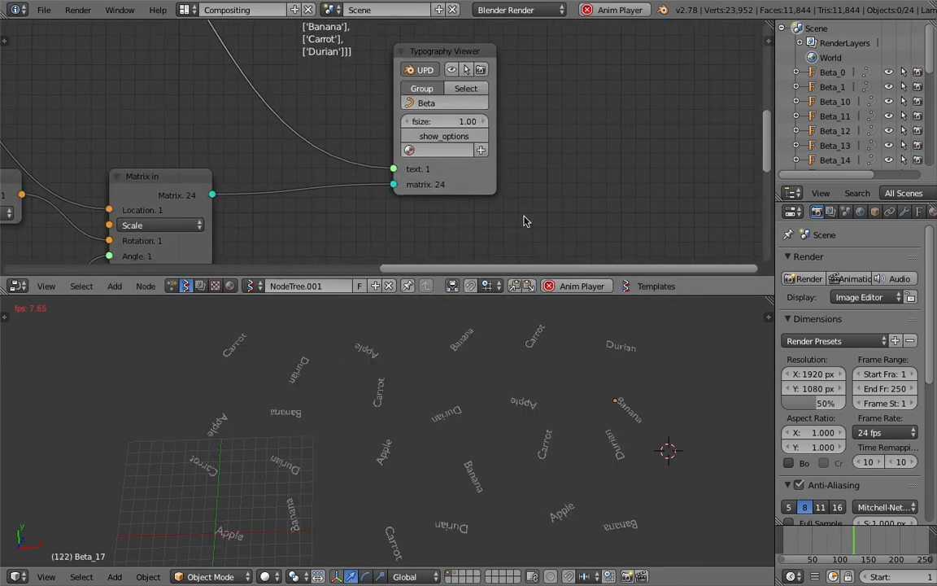
# Show the Typography Viewer's extra options and set its horizontal alignment to CENTER.
pyautogui.scroll(3, 524, 212)
pyautogui.click(505, 138)
pyautogui.scroll(-3, 574, 93)
pyautogui.moveTo(575, 89); pyautogui.dragTo(562, 17, button='middle')
pyautogui.click(414, 192)
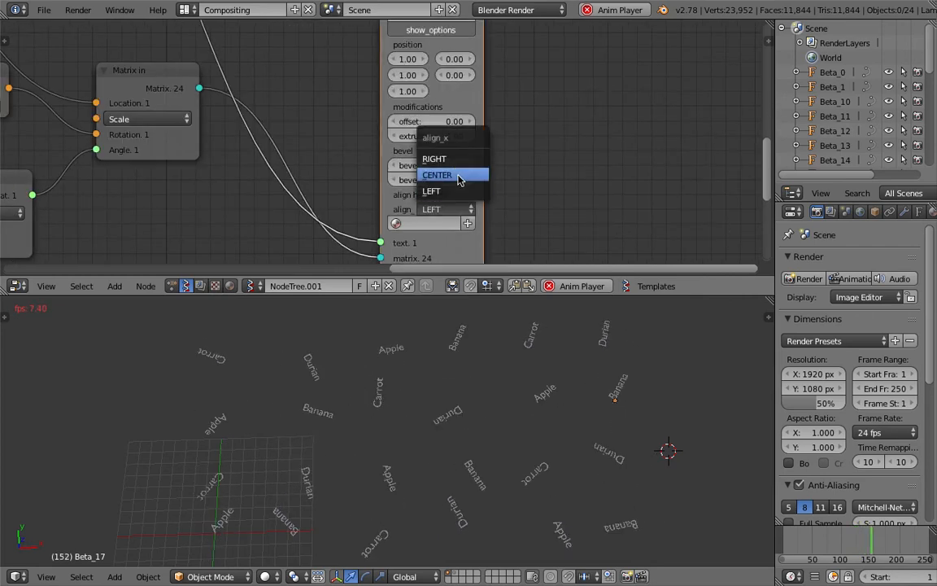
pyautogui.click(457, 176)
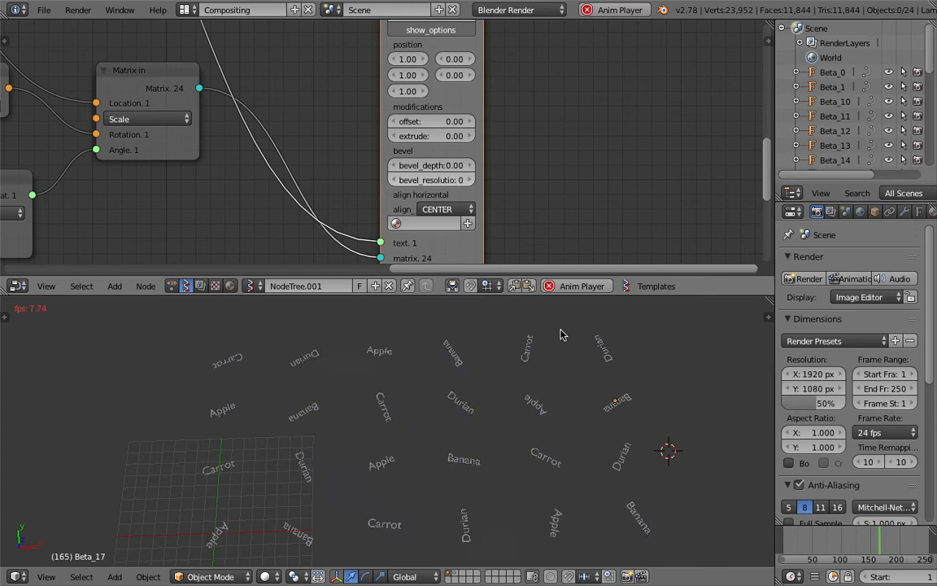
# Set the Random Num Gen node's seed to 183 while the animation plays.
pyautogui.moveTo(254, 221); pyautogui.dragTo(414, 173, button='middle')
pyautogui.scroll(-3, 414, 173)
pyautogui.click(561, 379)
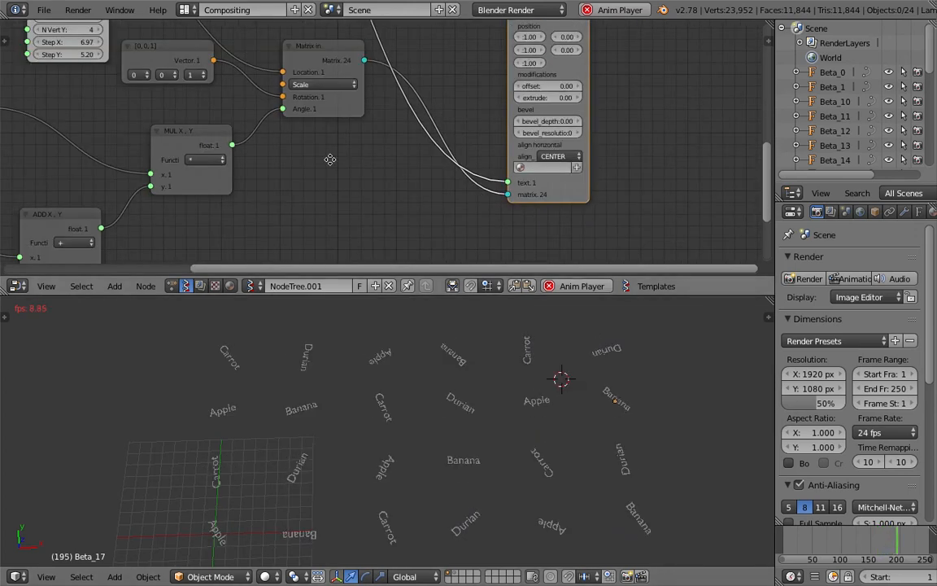
pyautogui.moveTo(330, 159); pyautogui.dragTo(467, 98, button='middle')
pyautogui.moveTo(383, 192)
pyautogui.mouseDown(button='middle')
pyautogui.moveTo(586, 159)
pyautogui.moveTo(663, 166)
pyautogui.mouseUp(button='middle')
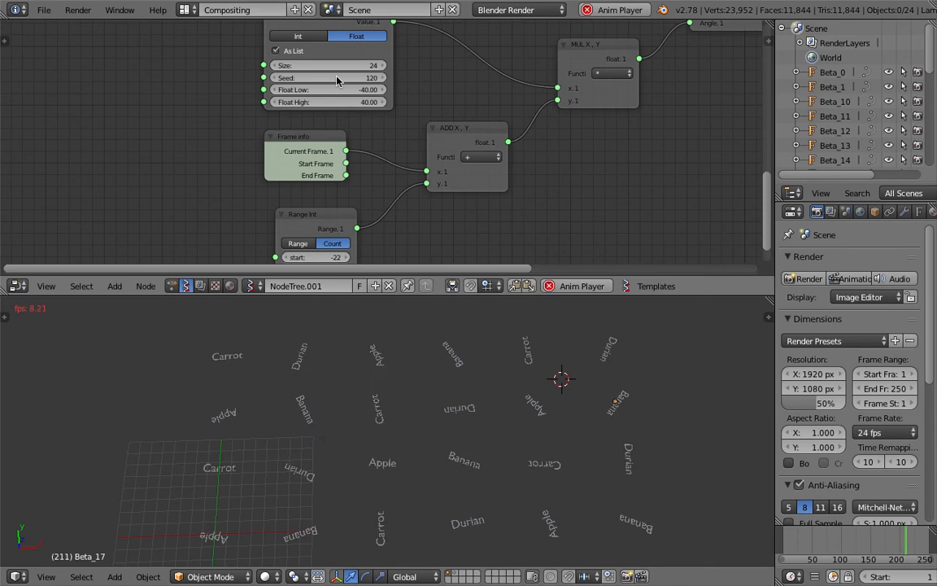
pyautogui.moveTo(336, 79); pyautogui.dragTo(386, 79)
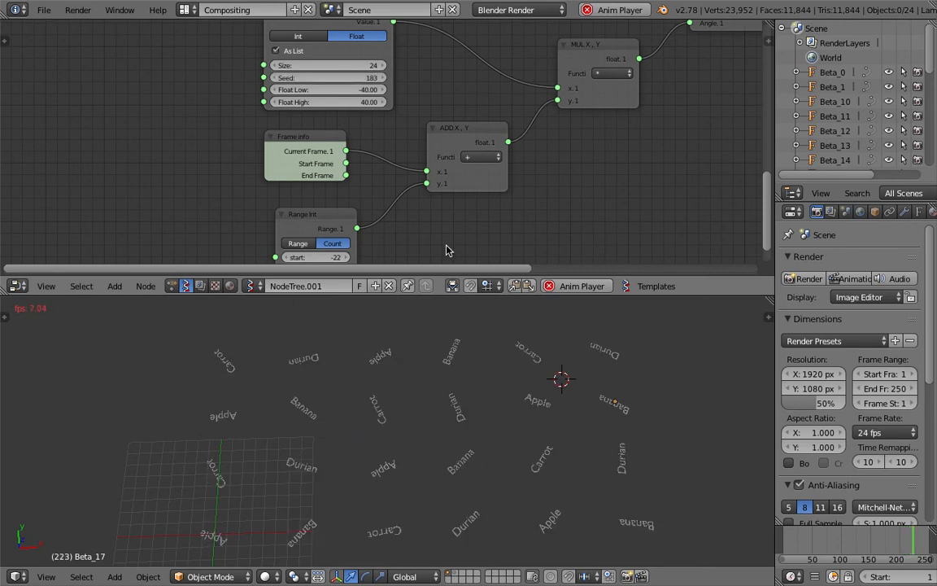
pyautogui.scroll(2, 489, 465)
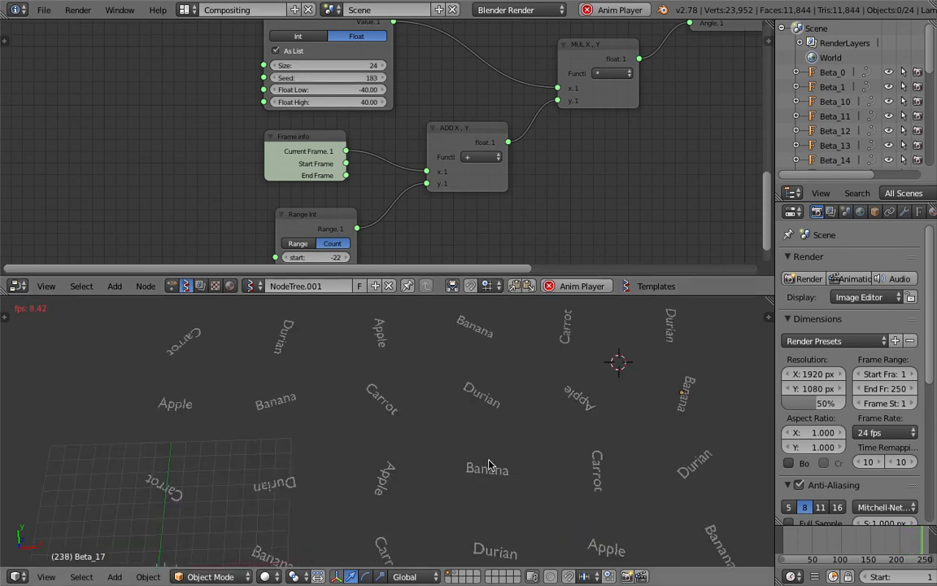
# Move the [0, 0, 1] vector node and the Matrix in node slightly down, closer to the multiply node.
pyautogui.scroll(-3, 508, 427)
pyautogui.moveTo(596, 176)
pyautogui.mouseDown(button='middle')
pyautogui.moveTo(423, 235)
pyautogui.moveTo(369, 285)
pyautogui.mouseUp(button='middle')
pyautogui.moveTo(378, 70); pyautogui.dragTo(366, 92)
pyautogui.moveTo(516, 66); pyautogui.dragTo(523, 85)
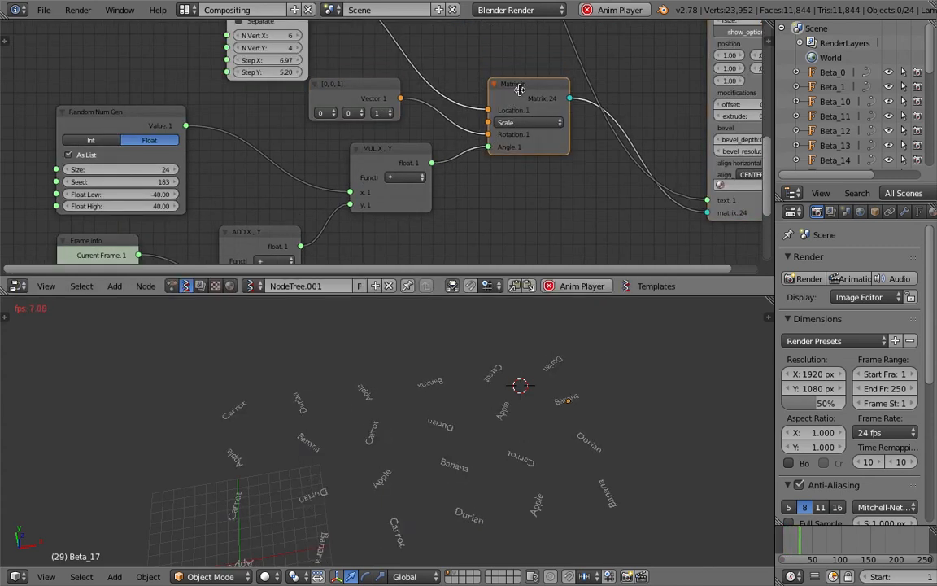
# Review the whole node tree and the rotating words during playback, and stop the animation.
pyautogui.scroll(-2, 473, 168)
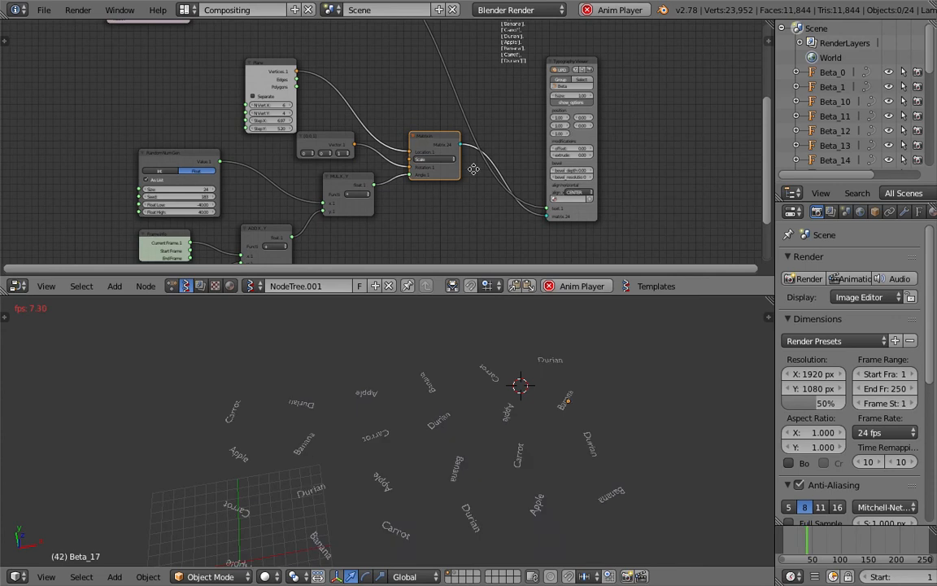
pyautogui.moveTo(474, 169); pyautogui.dragTo(548, 242, button='middle')
pyautogui.scroll(3, 394, 149)
pyautogui.moveTo(395, 150); pyautogui.dragTo(432, 165, button='middle')
pyautogui.scroll(3, 341, 115)
pyautogui.scroll(-4, 355, 93)
pyautogui.scroll(1, 467, 165)
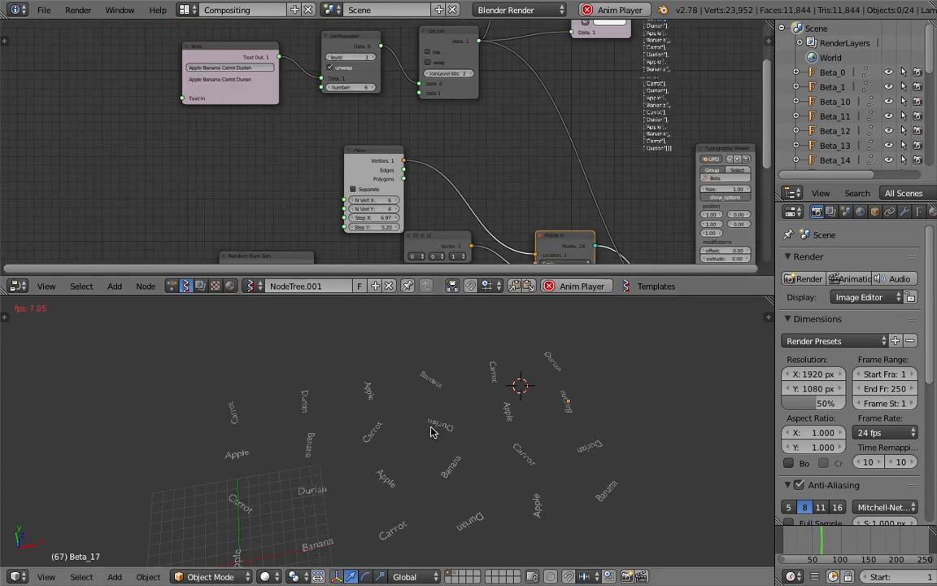
pyautogui.click(714, 433)
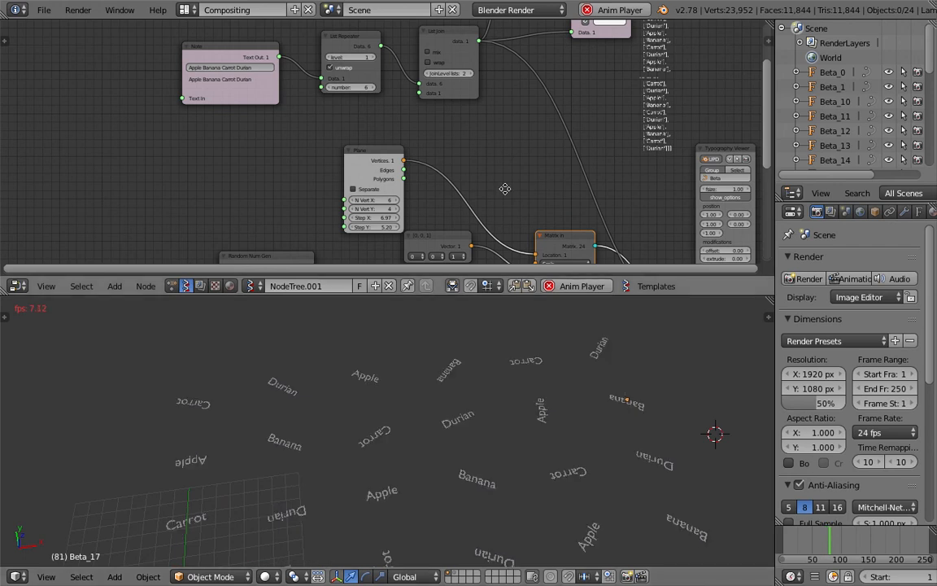
pyautogui.moveTo(504, 189); pyautogui.dragTo(477, 101, button='middle')
pyautogui.press('Escape')
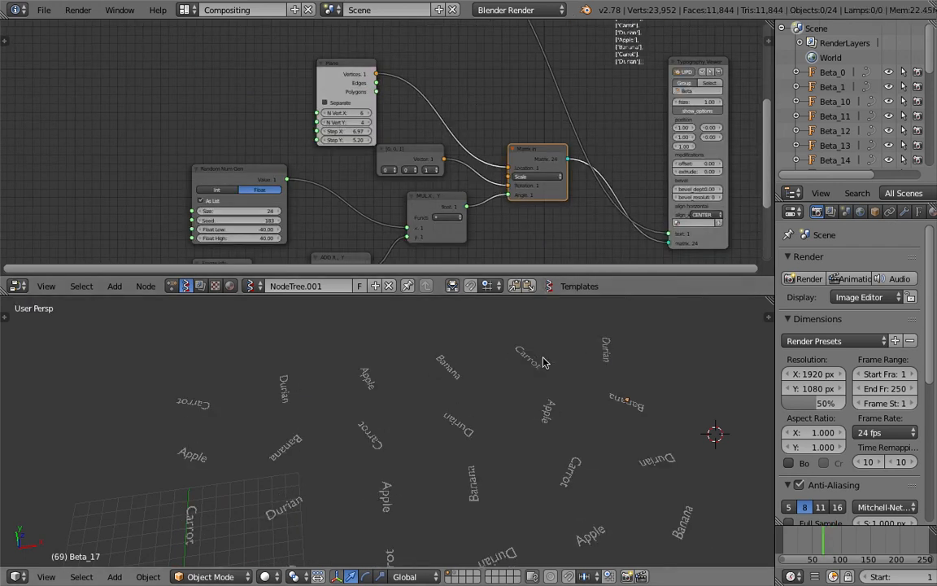
# Move the Plane node so that it sits directly above the [0, 0, 1] vector node.
pyautogui.moveTo(404, 131); pyautogui.dragTo(388, 135, button='middle')
pyautogui.moveTo(355, 68); pyautogui.dragTo(412, 58)
pyautogui.moveTo(486, 118); pyautogui.dragTo(418, 80, button='middle')
pyautogui.scroll(2, 479, 399)
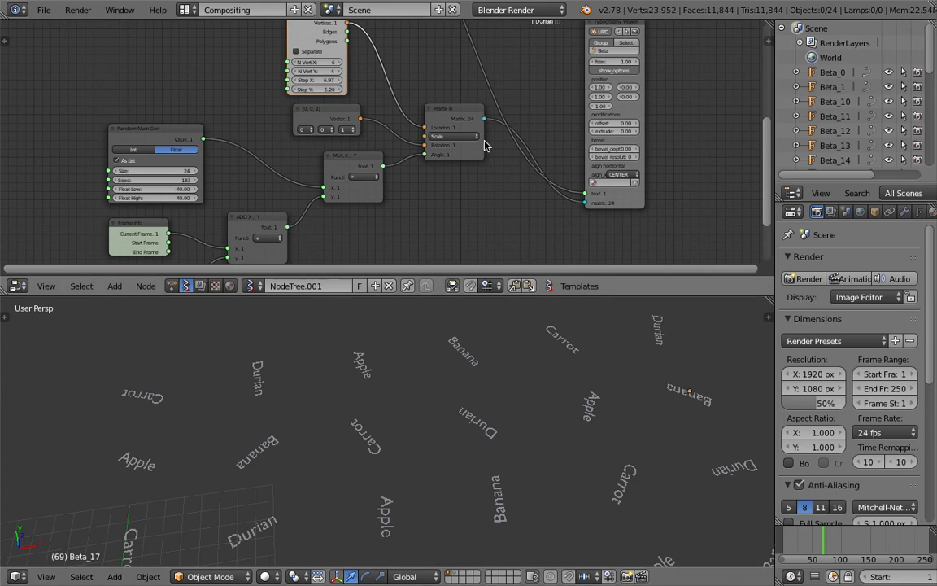
# Move the [0, 0, 1] vector node away from the Matrix in node, closer to the Random Num Gen node.
pyautogui.moveTo(344, 112); pyautogui.dragTo(299, 129)
pyautogui.scroll(3, 223, 99)
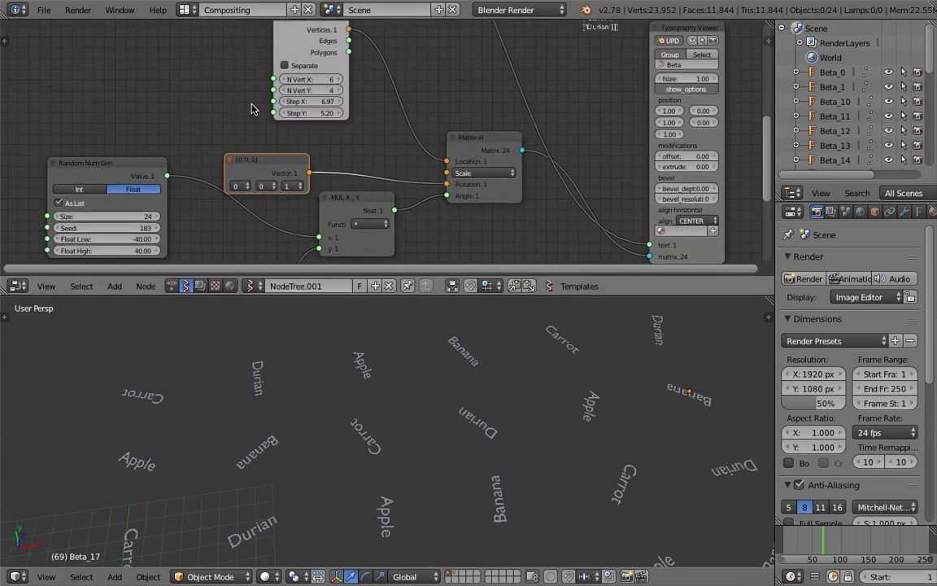
pyautogui.scroll(-3, 208, 92)
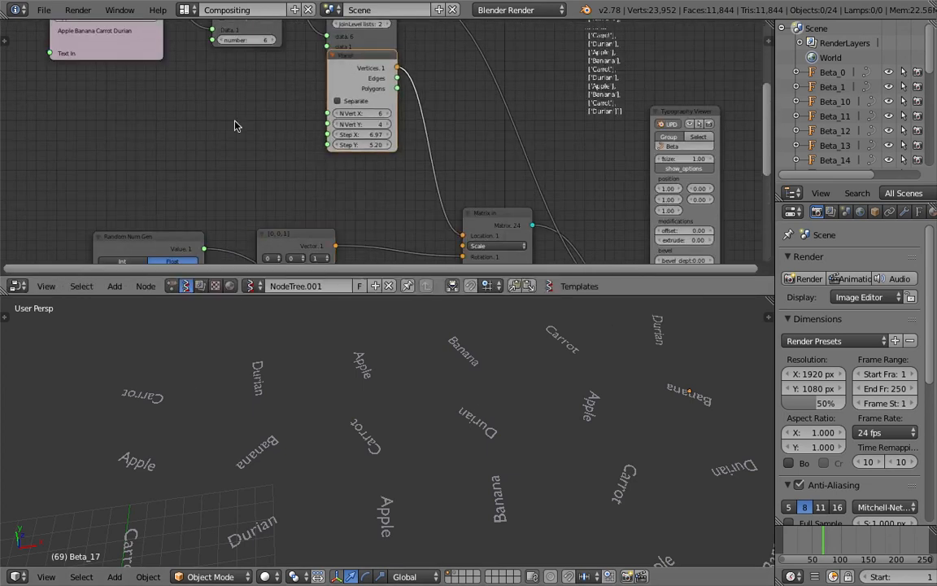
# Add a Vector in node, connect it to the Matrix in node's scale input, and save the file.
pyautogui.hotkey('shift', 'a')
pyautogui.click(234, 130)
pyautogui.write('vector i')
pyautogui.press('Return')
pyautogui.click(390, 189)
pyautogui.moveTo(393, 190); pyautogui.dragTo(464, 246)
pyautogui.moveTo(350, 162); pyautogui.dragTo(387, 150, button='middle')
pyautogui.hotkey('ctrl', 's')
pyautogui.click(387, 149)
pyautogui.moveTo(117, 93); pyautogui.dragTo(170, 79, button='middle')
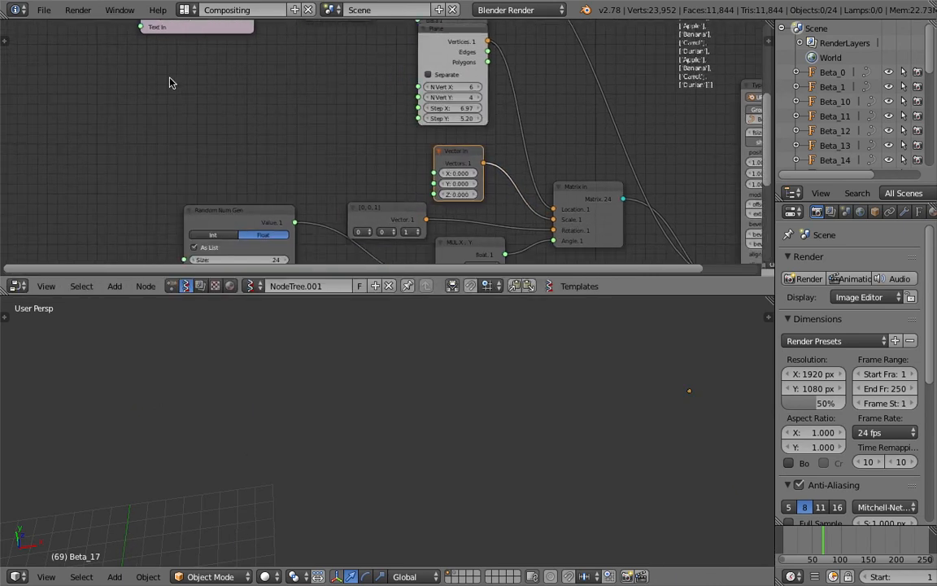
# Delete the Vector in node that feeds the Matrix in node's scale.
pyautogui.scroll(1, 396, 149)
pyautogui.scroll(-1, 382, 130)
pyautogui.moveTo(383, 131); pyautogui.dragTo(382, 163, button='middle')
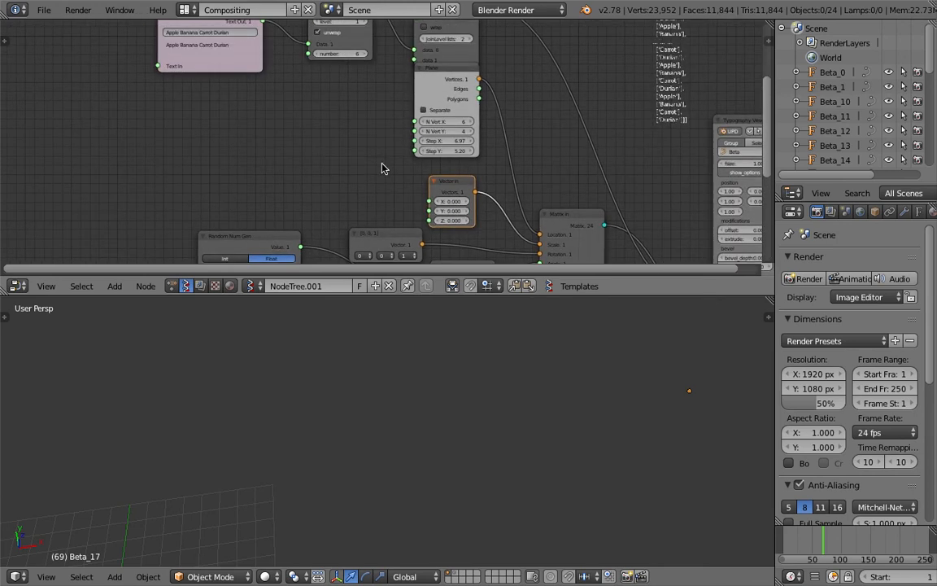
pyautogui.press('x')
# Move the Plane node aside and add a Vector Noise MK2 node fed by the plane's vertices.
pyautogui.moveTo(439, 70); pyautogui.dragTo(128, 103)
pyautogui.hotkey('shift', 'a')
pyautogui.click(377, 117)
pyautogui.write('random n')
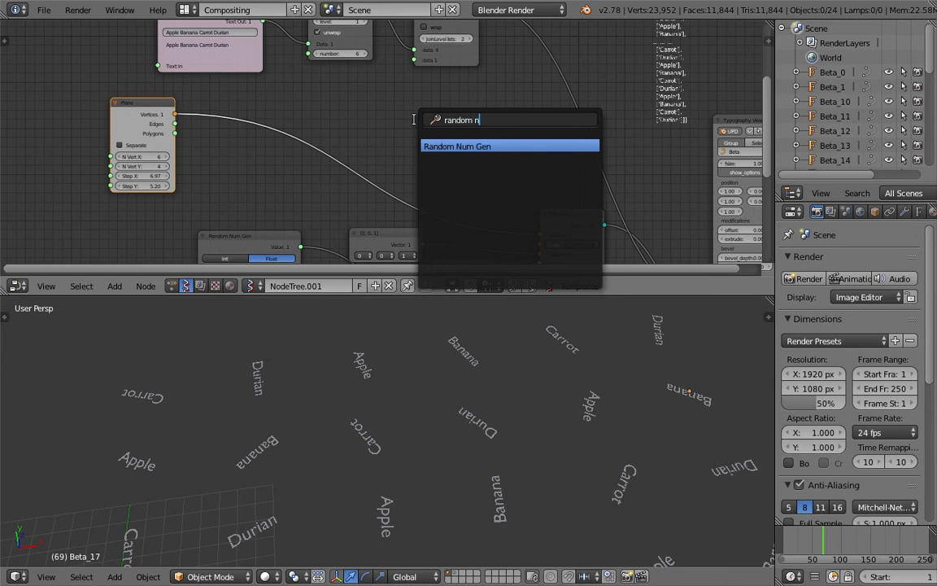
pyautogui.write('noise')
pyautogui.press('Return')
pyautogui.click(399, 131)
pyautogui.moveTo(178, 113); pyautogui.dragTo(415, 169)
pyautogui.moveTo(444, 129); pyautogui.dragTo(448, 109)
# Add a Vector in node between the Vector Noise MK2 node and the Matrix in node.
pyautogui.moveTo(490, 116); pyautogui.dragTo(466, 85, button='middle')
pyautogui.hotkey('shift', 'a')
pyautogui.click(494, 110)
pyautogui.write('vec')
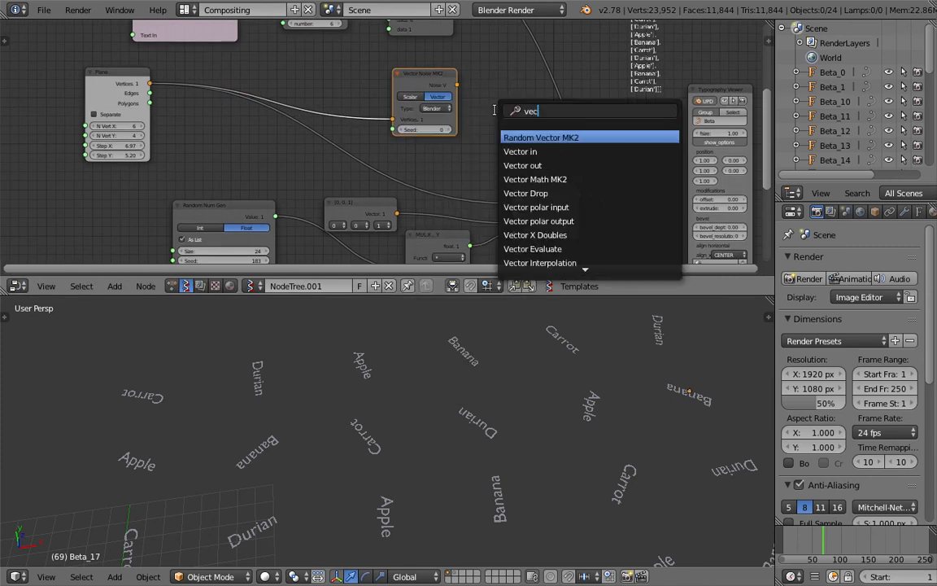
pyautogui.write('tor i')
pyautogui.press('Return')
pyautogui.click(494, 110)
# Move the Vector Noise MK2 node toward the Plane node to make room before the Vector in node.
pyautogui.moveTo(444, 80); pyautogui.dragTo(409, 74)
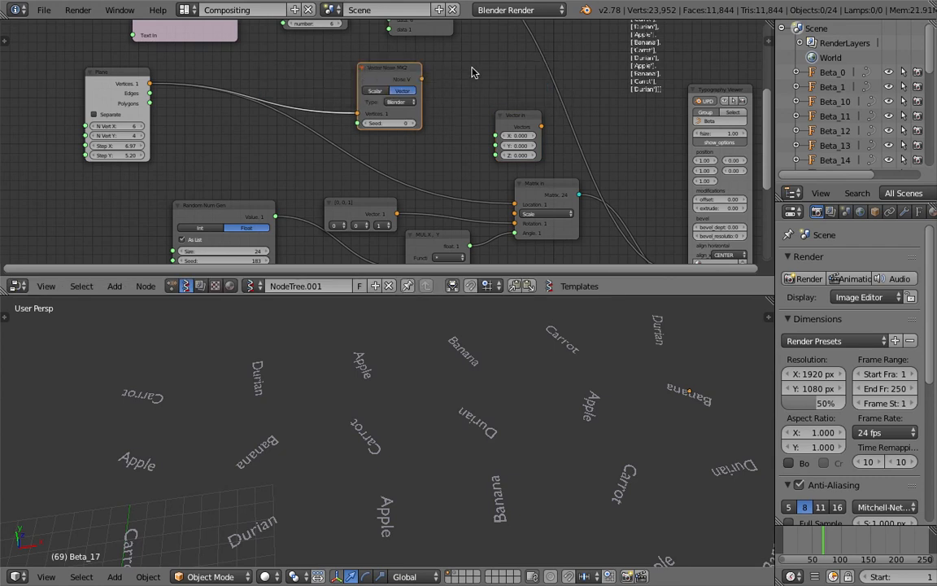
pyautogui.scroll(-1, 439, 77)
pyautogui.scroll(2, 434, 79)
pyautogui.moveTo(443, 84); pyautogui.dragTo(436, 117, button='middle')
pyautogui.moveTo(375, 86); pyautogui.dragTo(309, 81)
pyautogui.scroll(1, 374, 122)
pyautogui.press('space')
pyautogui.write('ste')
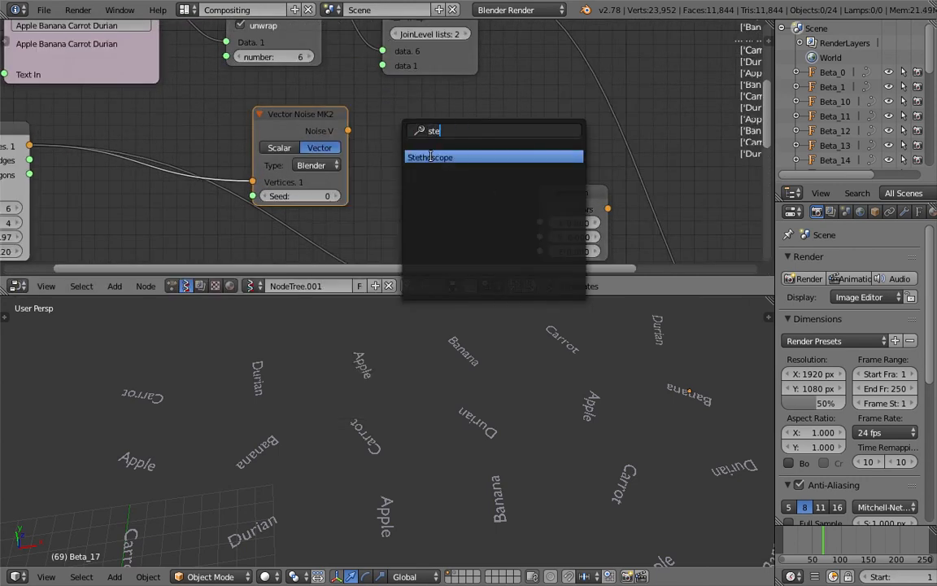
pyautogui.press('Return')
# Add a Vector out node and connect the Vector Noise MK2 output to its vectors input.
pyautogui.hotkey('shift', 'a')
pyautogui.click(391, 130)
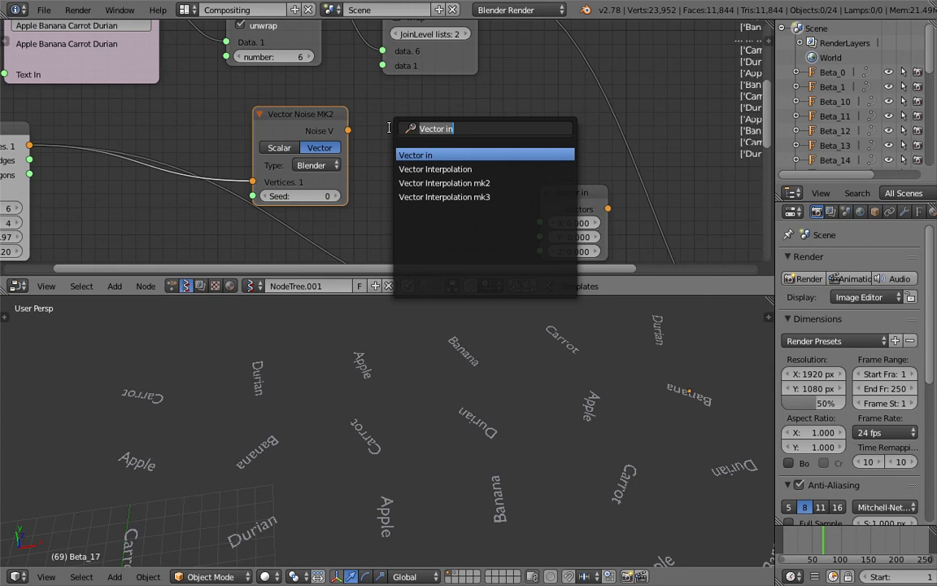
pyautogui.write('vector o')
pyautogui.press('Return')
pyautogui.click(390, 132)
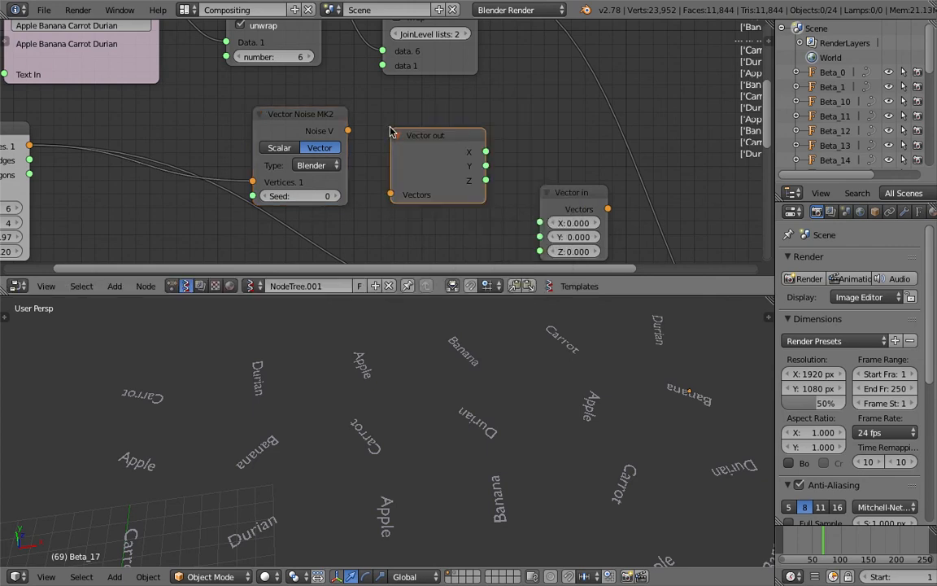
pyautogui.moveTo(349, 129); pyautogui.dragTo(391, 191)
# Move the Vector Noise MK2 and Vector out nodes close together, leaving space before the Vector in node.
pyautogui.moveTo(306, 115); pyautogui.dragTo(217, 112)
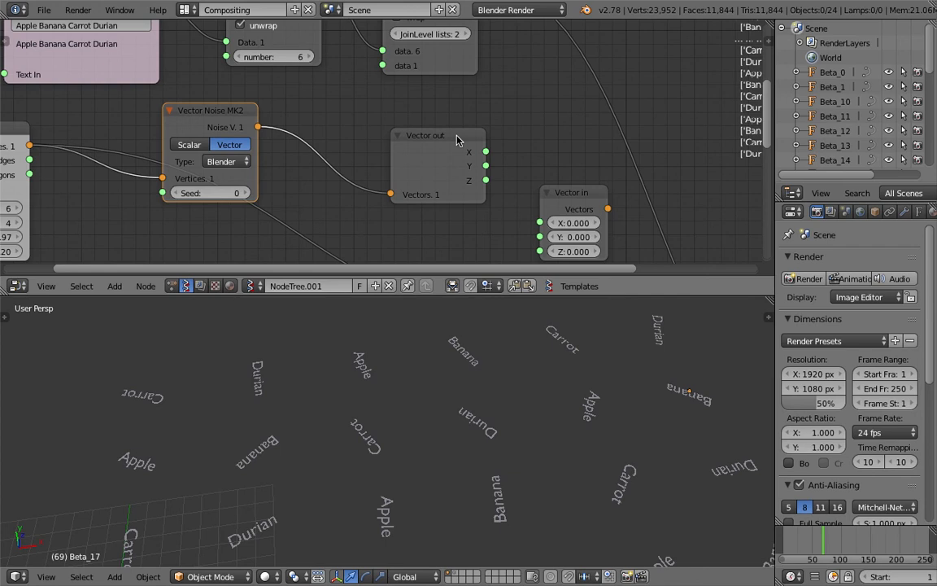
pyautogui.moveTo(457, 136); pyautogui.dragTo(339, 126)
pyautogui.keyDown('ctrl'); pyautogui.hscroll(1, 374, 130); pyautogui.keyUp('ctrl')
# Add a Map Range node and connect the Vector out node's X output to its value input.
pyautogui.hotkey('shift', 'a')
pyautogui.click(399, 126)
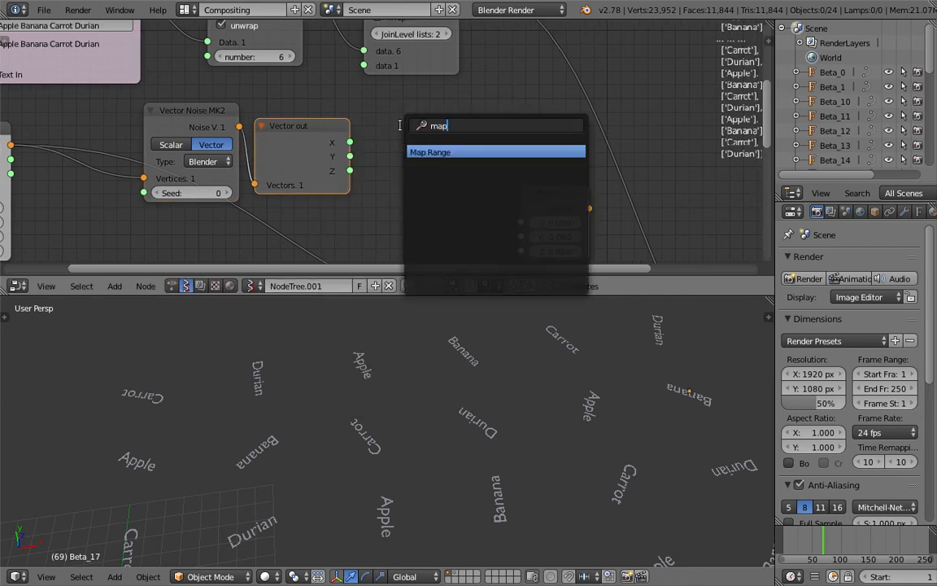
pyautogui.press('Return')
pyautogui.click(400, 128)
pyautogui.moveTo(351, 142); pyautogui.dragTo(402, 184)
# Set the Map Range node's Old Min to -1.00 and move the node closer to the Vector out node.
pyautogui.moveTo(414, 185); pyautogui.dragTo(394, 140, button='middle')
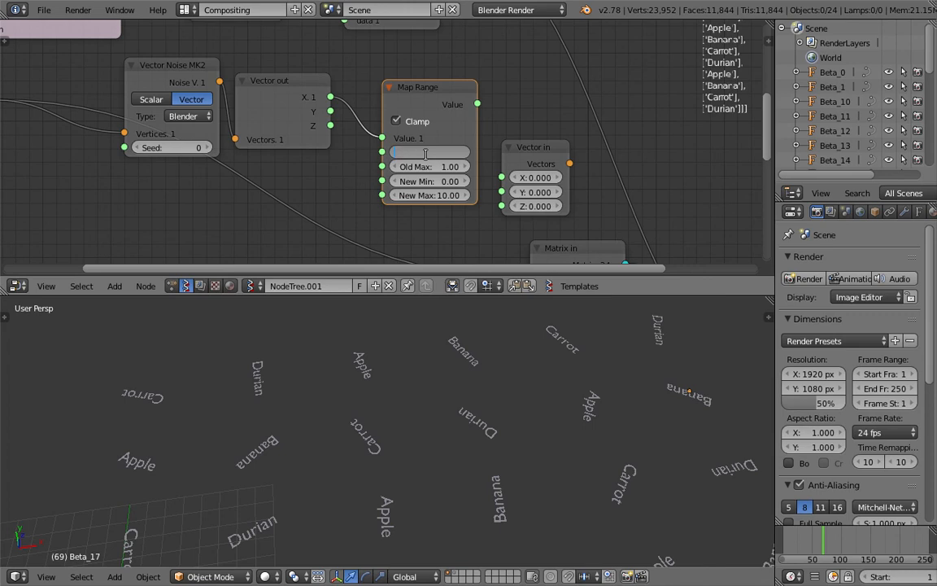
pyautogui.moveTo(429, 182); pyautogui.dragTo(445, 181)
pyautogui.moveTo(421, 101); pyautogui.dragTo(389, 97)
# Connect the Map Range value to the Vector in node's X, Y and Z, and its vectors to the Matrix in node's scale.
pyautogui.moveTo(449, 99); pyautogui.dragTo(501, 206)
pyautogui.scroll(-1, 502, 207)
pyautogui.moveTo(502, 207); pyautogui.dragTo(455, 106, button='middle')
pyautogui.moveTo(519, 67); pyautogui.dragTo(483, 189)
pyautogui.scroll(-4, 468, 382)
pyautogui.moveTo(452, 153); pyautogui.dragTo(495, 221, button='middle')
# Set the Map Range node's New Min to 0.06 and New Max to 3.34, and save the file.
pyautogui.scroll(1, 442, 185)
pyautogui.moveTo(437, 154)
pyautogui.mouseDown()
pyautogui.moveTo(415, 154)
pyautogui.moveTo(447, 154)
pyautogui.mouseUp()
pyautogui.moveTo(434, 170); pyautogui.dragTo(390, 170)
pyautogui.click(651, 427)
pyautogui.hotkey('ctrl', 's')
pyautogui.click(658, 437)
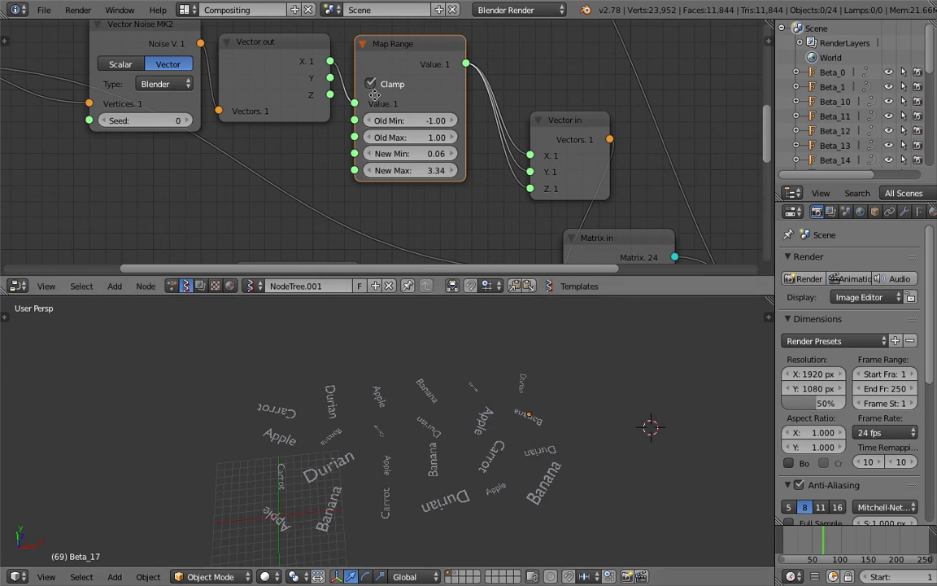
# Play the animation briefly to check the rotating words at their noise-based scales, and stop it.
pyautogui.scroll(1, 379, 106)
pyautogui.click(518, 377)
pyautogui.hotkey('alt', 'a')
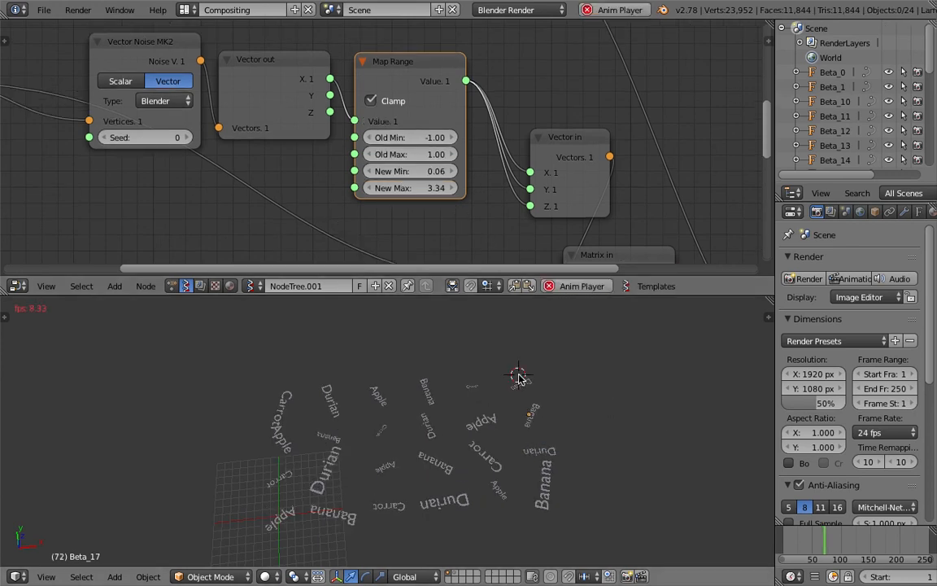
pyautogui.press('Escape')
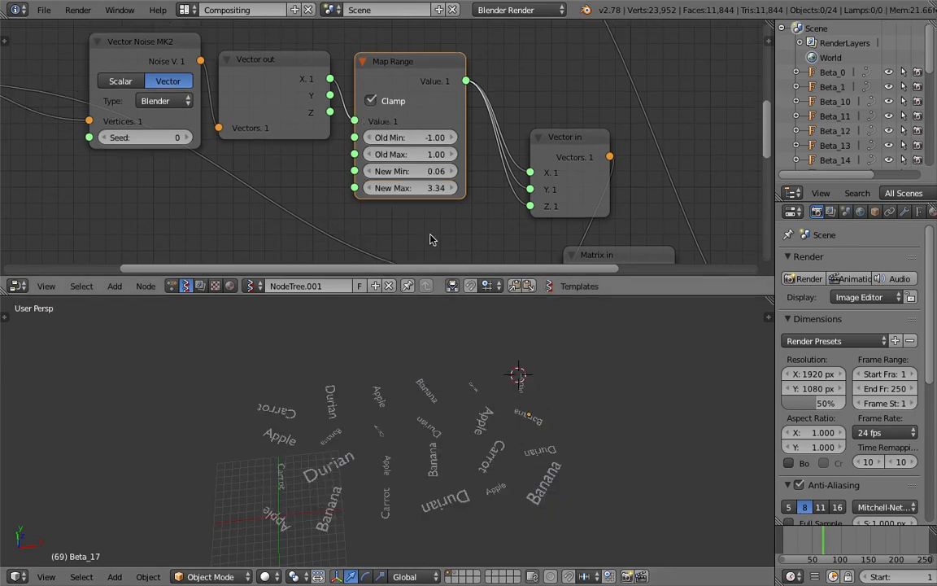
# Spread the Vector Noise MK2 and Plane nodes apart to free up space between them.
pyautogui.moveTo(423, 188); pyautogui.dragTo(527, 222, button='middle')
pyautogui.moveTo(273, 84); pyautogui.dragTo(260, 77)
pyautogui.moveTo(260, 78); pyautogui.dragTo(420, 60, button='middle')
pyautogui.moveTo(389, 47); pyautogui.dragTo(307, 158)
pyautogui.moveTo(314, 158); pyautogui.dragTo(361, 96, button='middle')
pyautogui.moveTo(225, 40); pyautogui.dragTo(130, 52)
pyautogui.moveTo(205, 69); pyautogui.dragTo(290, 70, button='middle')
pyautogui.moveTo(235, 53); pyautogui.dragTo(86, 71)
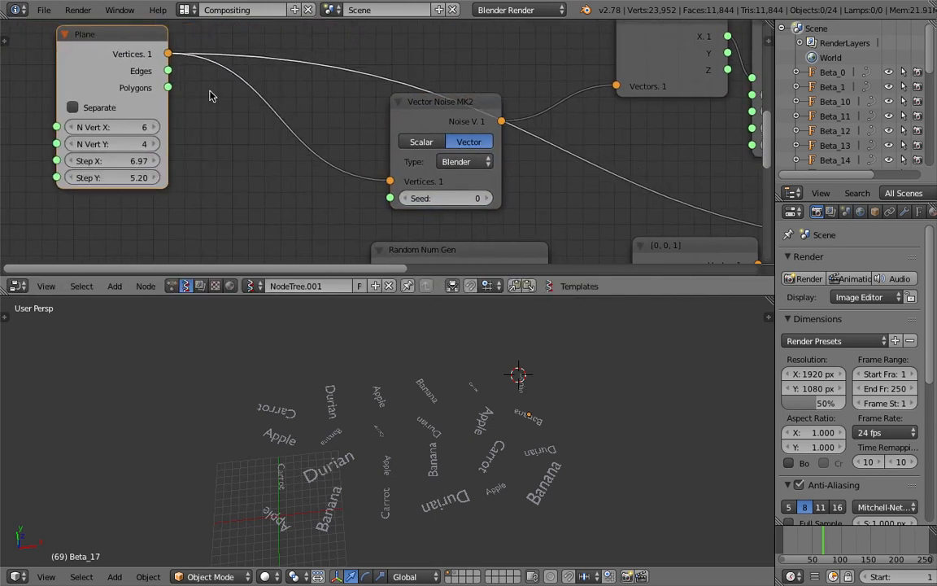
# Insert a Vector Math MK2 node between the Plane and Vector Noise MK2 nodes and set its function to Add.
pyautogui.hotkey('shift', 'a')
pyautogui.click(211, 97)
pyautogui.write('vec')
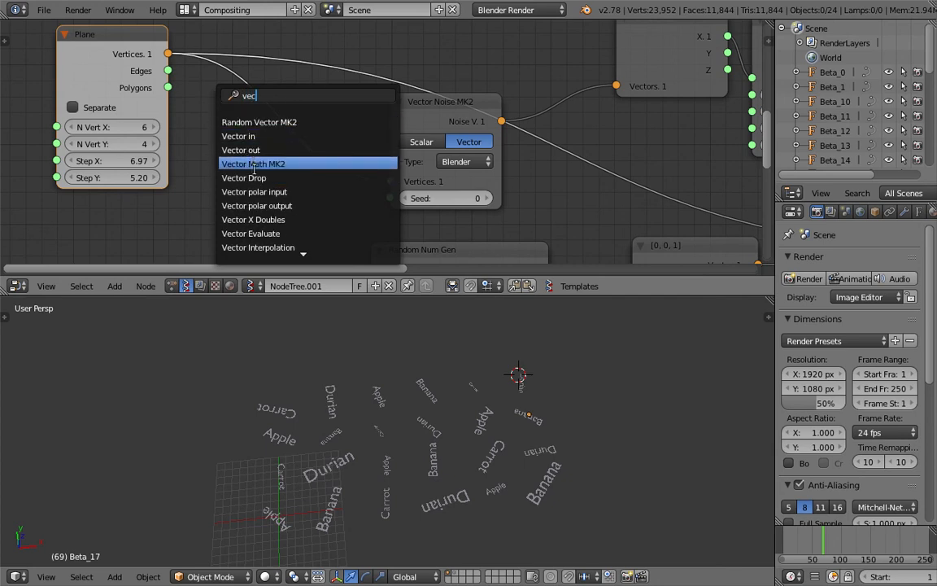
pyautogui.click(258, 163)
pyautogui.click(236, 109)
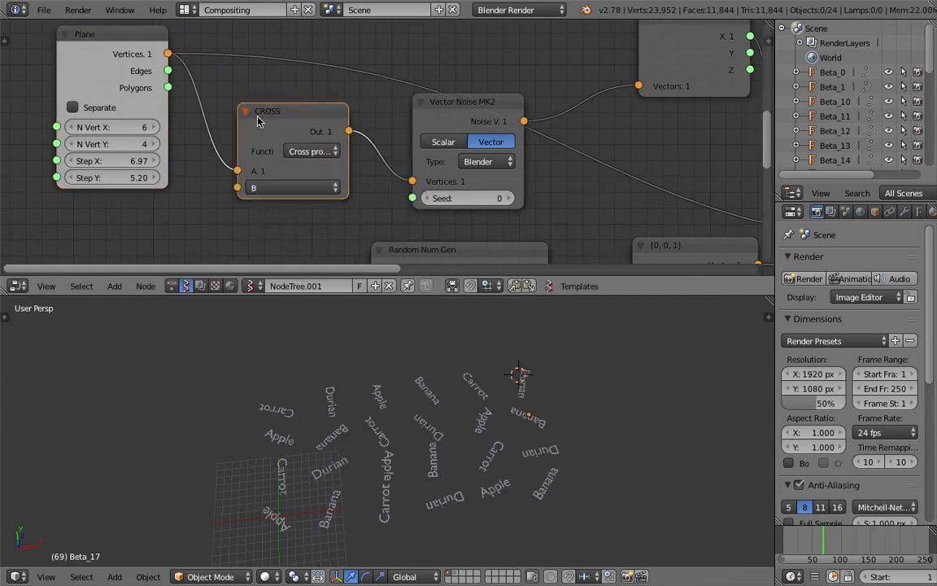
pyautogui.click(297, 152)
pyautogui.click(332, 204)
# Add a Vector in node feeding the Add node's B input and set its X to 4.59.
pyautogui.moveTo(238, 175); pyautogui.dragTo(283, 163, button='middle')
pyautogui.click(313, 176)
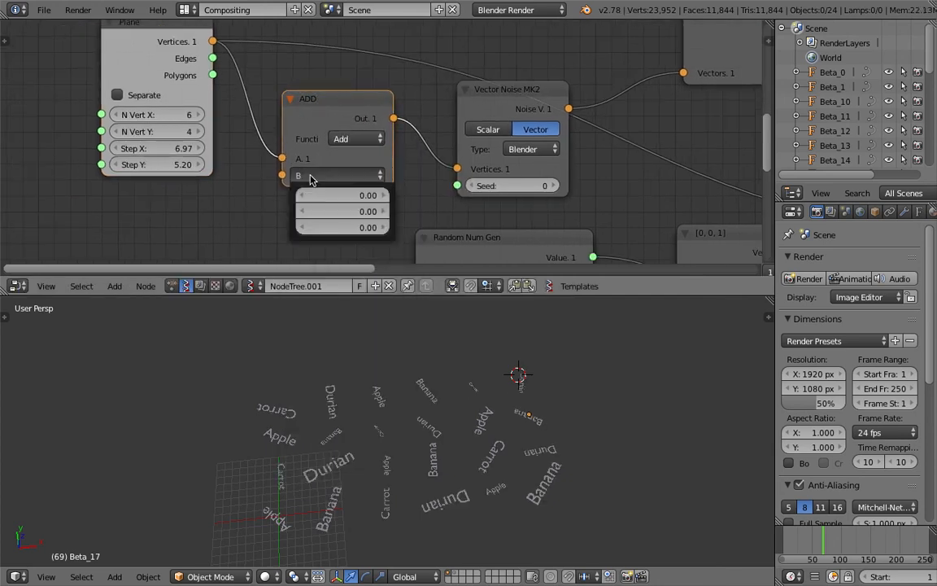
pyautogui.moveTo(215, 209); pyautogui.dragTo(240, 178, button='middle')
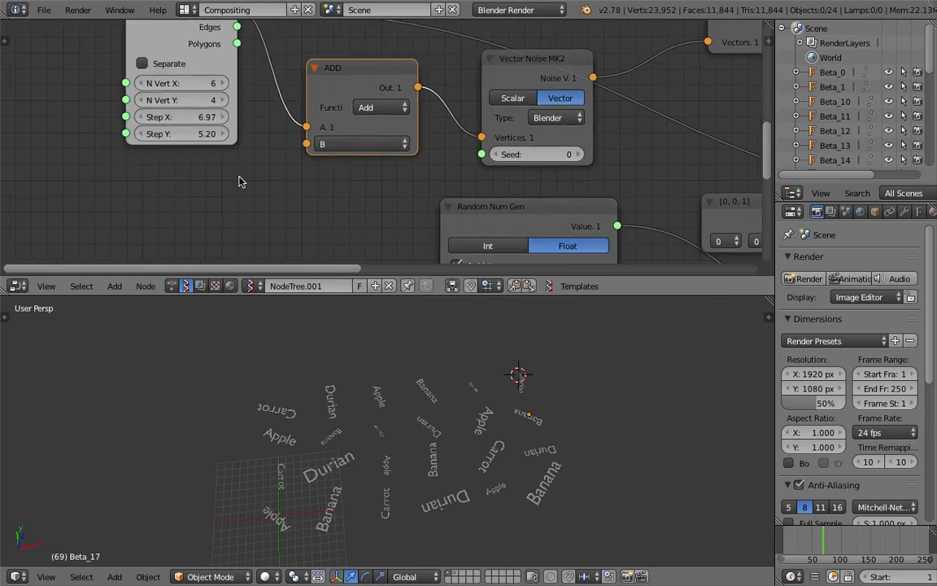
pyautogui.hotkey('shift', 'a')
pyautogui.click(238, 177)
pyautogui.write('vec')
pyautogui.click(251, 218)
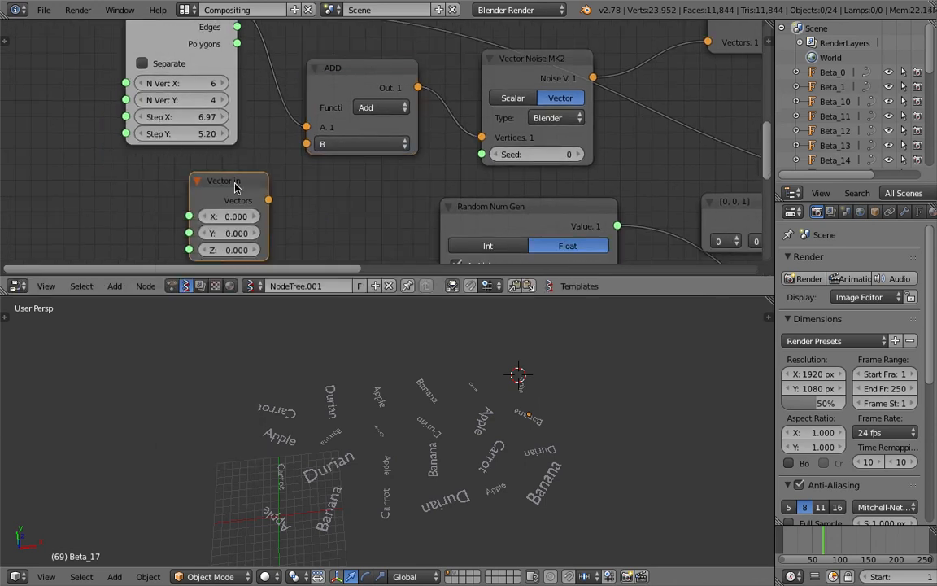
pyautogui.moveTo(269, 199); pyautogui.dragTo(274, 192)
pyautogui.moveTo(305, 148); pyautogui.dragTo(306, 145)
pyautogui.moveTo(248, 214); pyautogui.dragTo(267, 156, button='middle')
pyautogui.moveTo(241, 159); pyautogui.dragTo(282, 158)
# Add a Frame info node before the Vector in node that feeds the Add node.
pyautogui.moveTo(59, 153); pyautogui.dragTo(180, 125, button='middle')
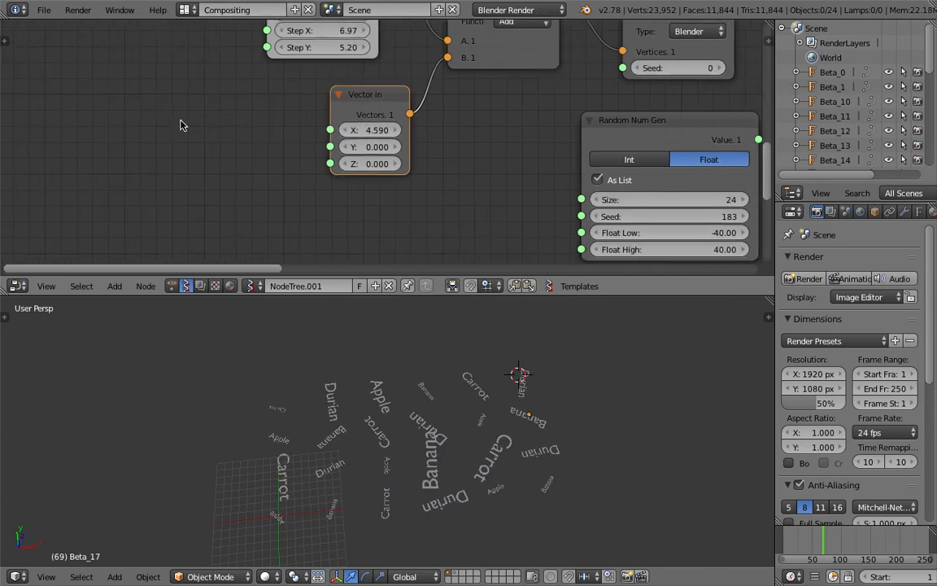
pyautogui.hotkey('shift', 'a')
pyautogui.click(180, 122)
pyautogui.write('frame')
pyautogui.press('Return')
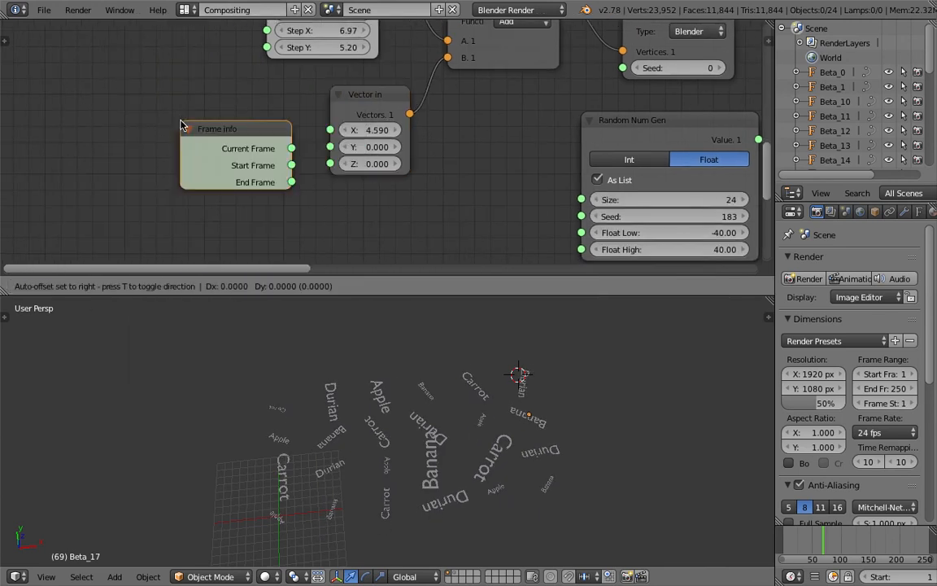
pyautogui.click(101, 114)
# Add a Math node between the Frame info and Vector in nodes and set its function to multiply.
pyautogui.hotkey('shift', 'a')
pyautogui.click(238, 83)
pyautogui.write('math')
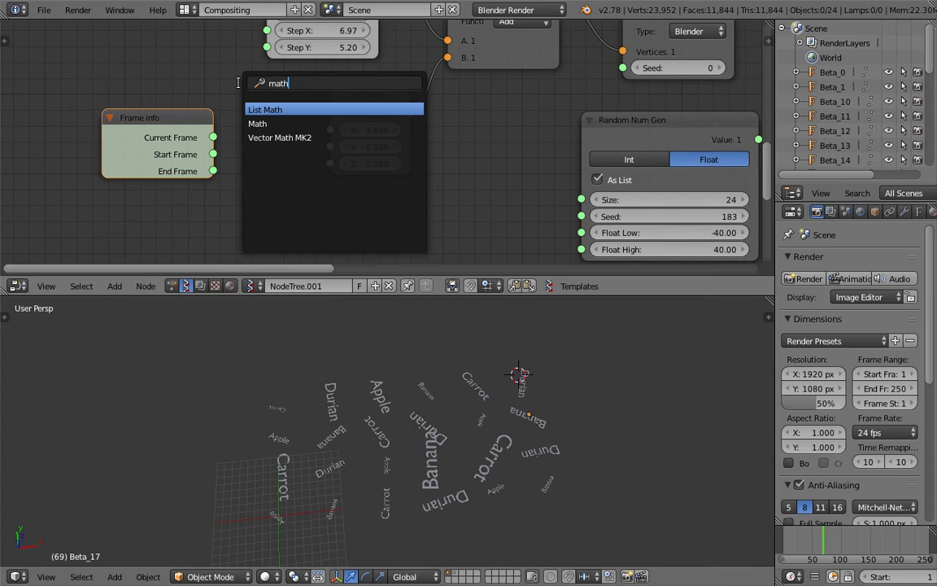
pyautogui.click(257, 123)
pyautogui.click(255, 148)
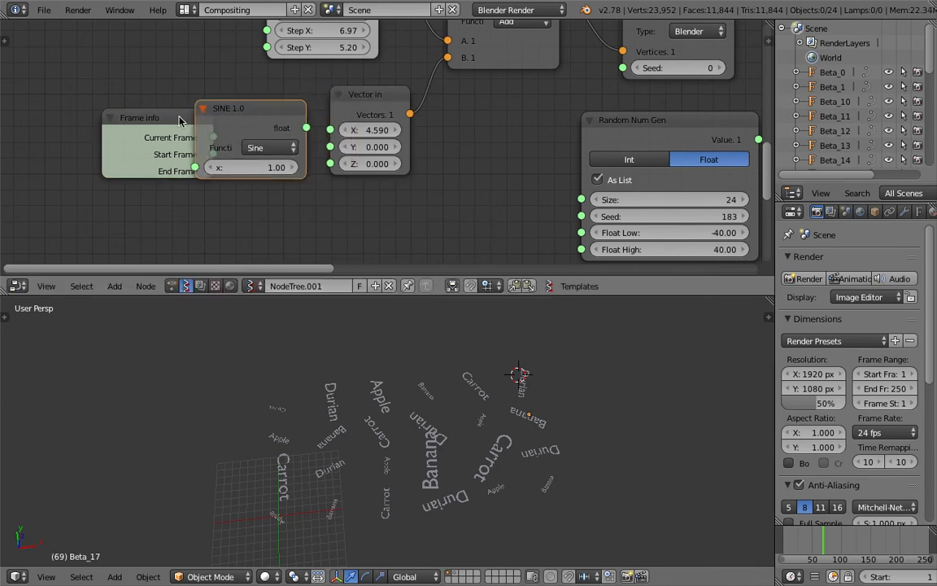
pyautogui.click(255, 148)
pyautogui.click(337, 370)
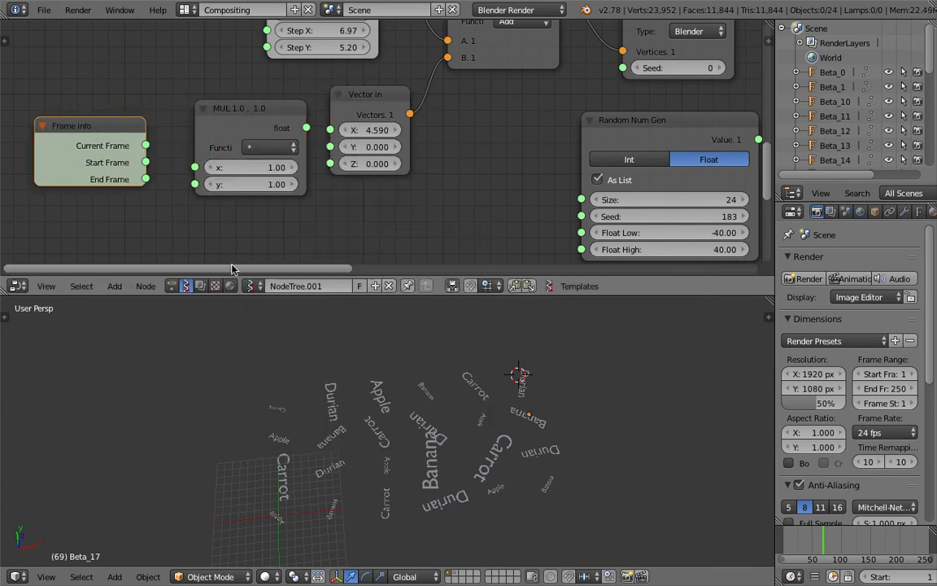
# Connect Current Frame through the multiply node to the Vector in node's X, with the multiplier y at 0.1.
pyautogui.moveTo(147, 145); pyautogui.dragTo(203, 163)
pyautogui.moveTo(290, 126); pyautogui.dragTo(332, 130)
pyautogui.click(250, 183)
pyautogui.write('0.1')
pyautogui.press('Return')
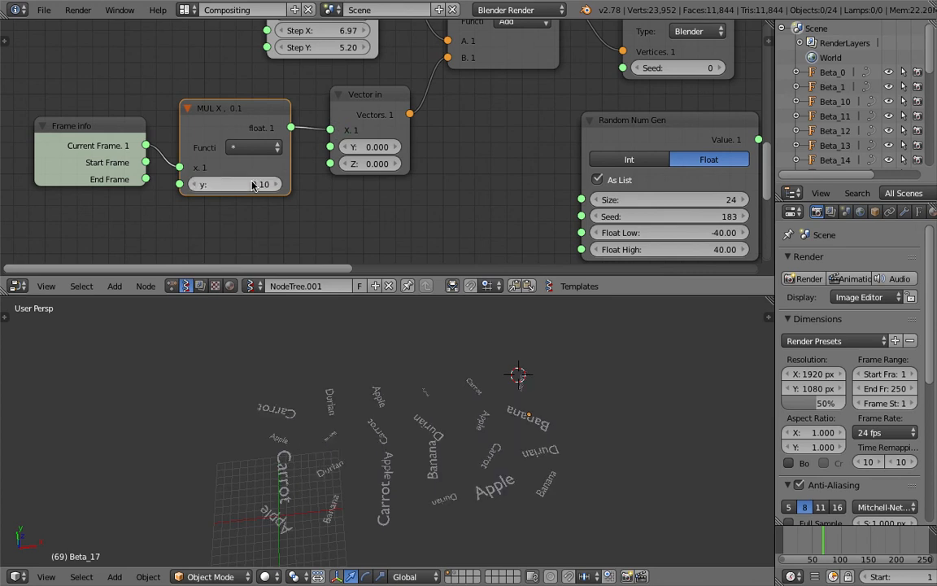
# Start the animation and set the multiply node's y value to 0.05 while it plays.
pyautogui.hotkey('alt', 'a')
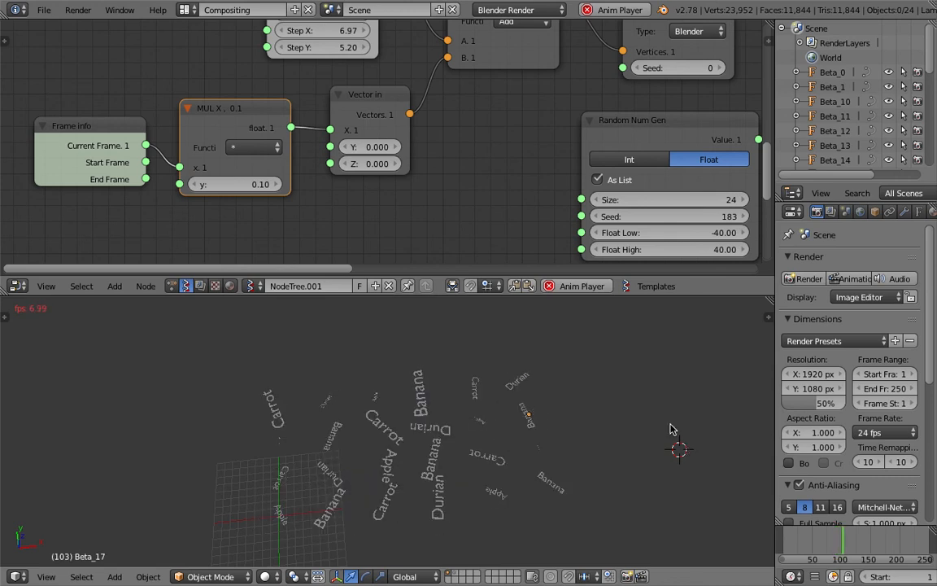
pyautogui.click(252, 184)
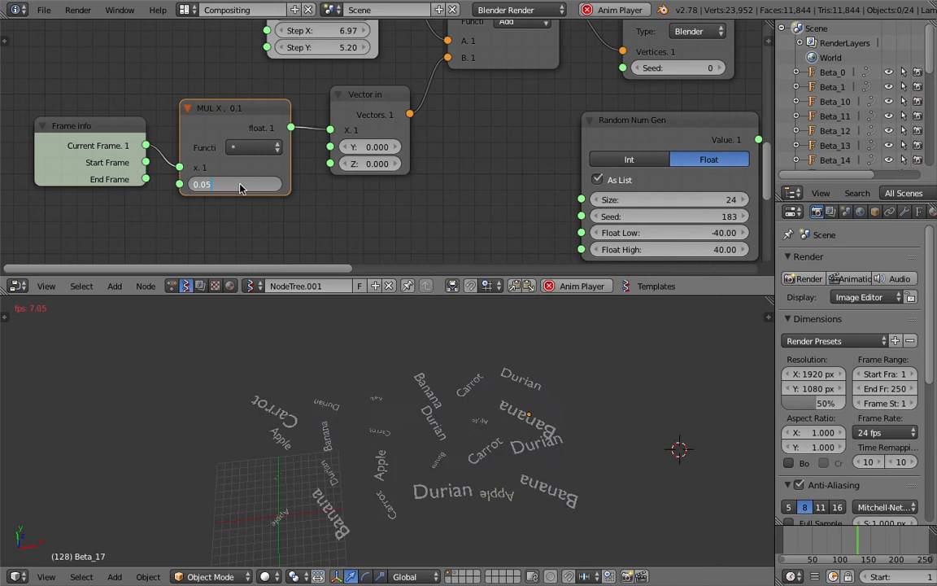
pyautogui.write('0.05')
pyautogui.press('Return')
# Set the Vector Noise MK2 node's seed to 22 and its noise type to Stdperlin during playback.
pyautogui.moveTo(560, 124); pyautogui.dragTo(364, 160, button='middle')
pyautogui.moveTo(471, 137); pyautogui.dragTo(500, 137)
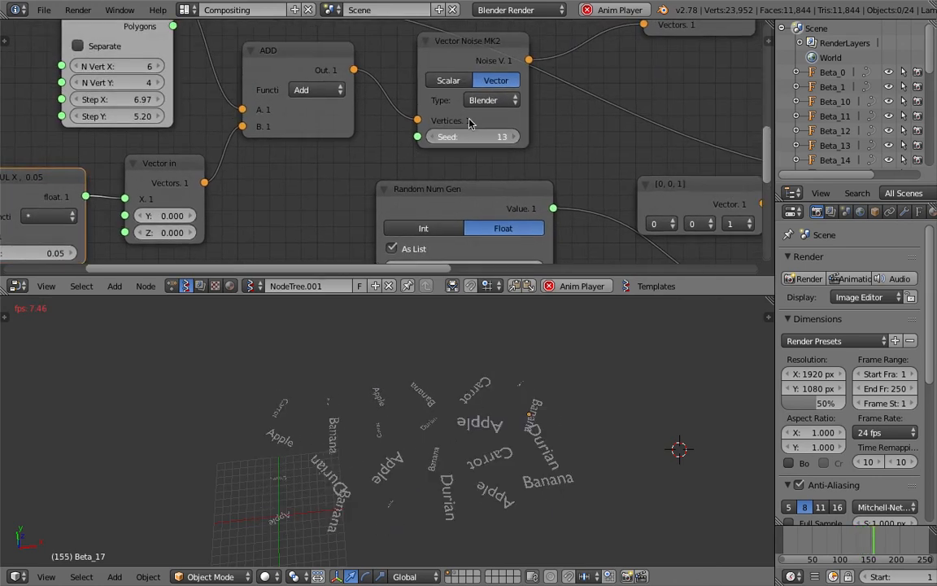
pyautogui.click(484, 101)
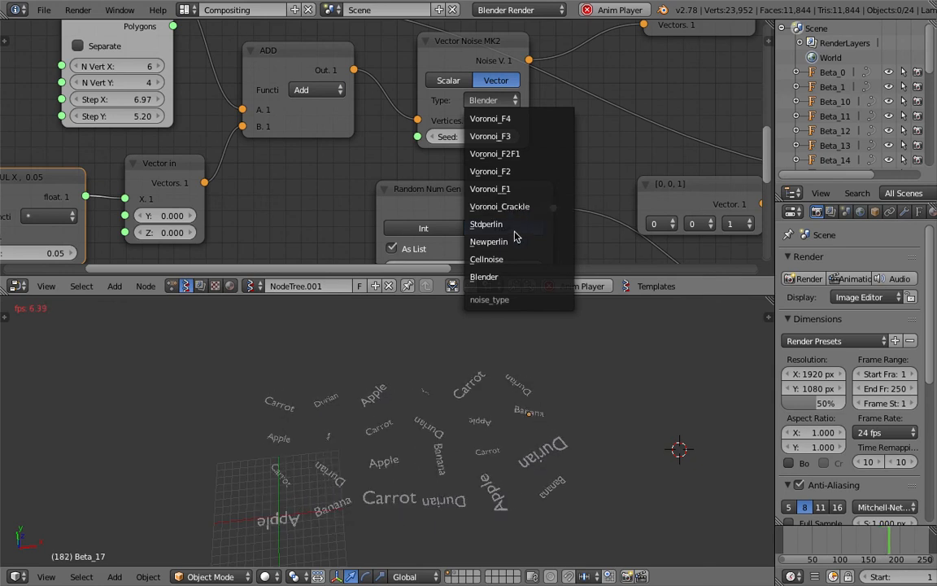
pyautogui.click(513, 231)
pyautogui.click(494, 138)
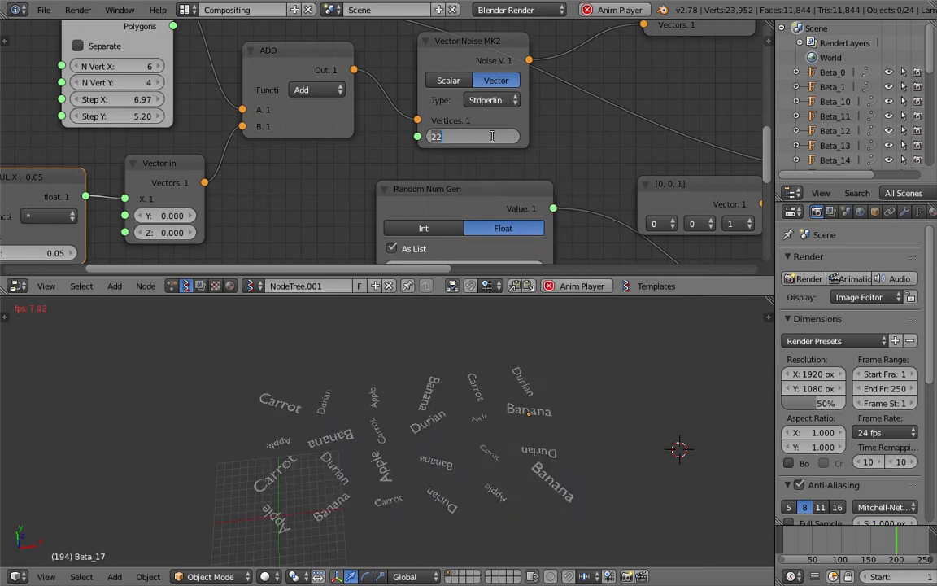
# Switch the Vector Noise MK2 node's noise type to Cellnoise while the animation plays.
pyautogui.click(514, 100)
pyautogui.click(514, 100)
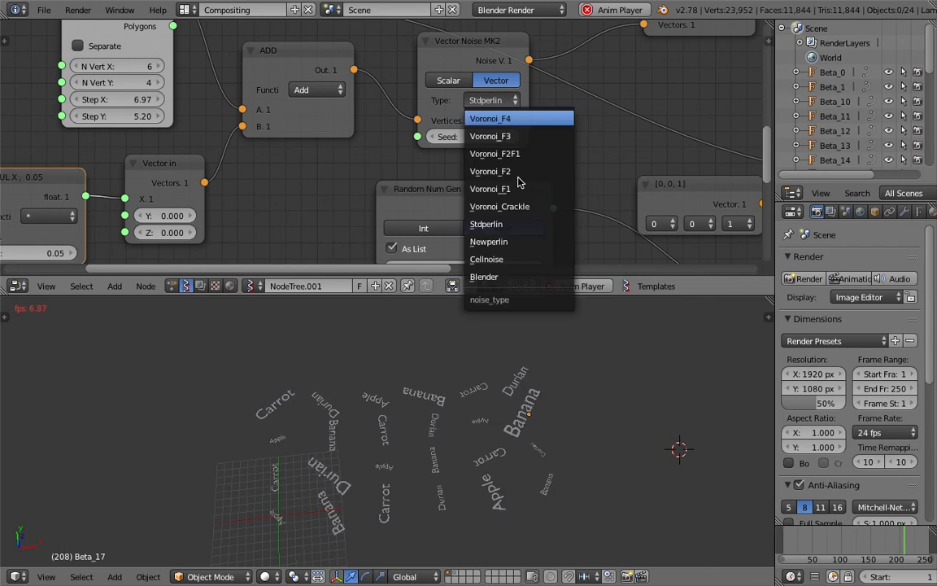
pyautogui.click(514, 260)
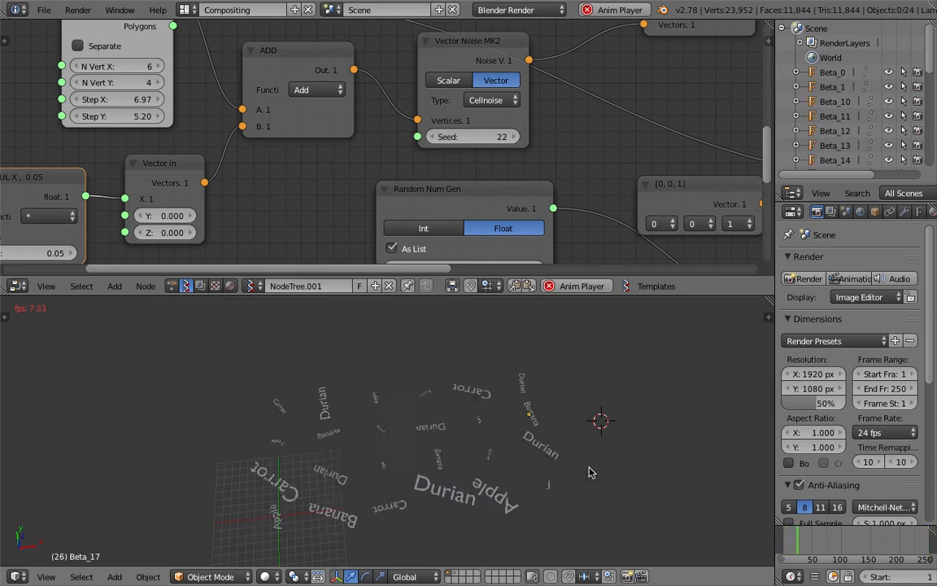
# Try the Voronoi_F2F1 and Voronoi_F4 noise types on the Vector Noise MK2 node while the animation plays.
pyautogui.click(506, 100)
pyautogui.click(521, 153)
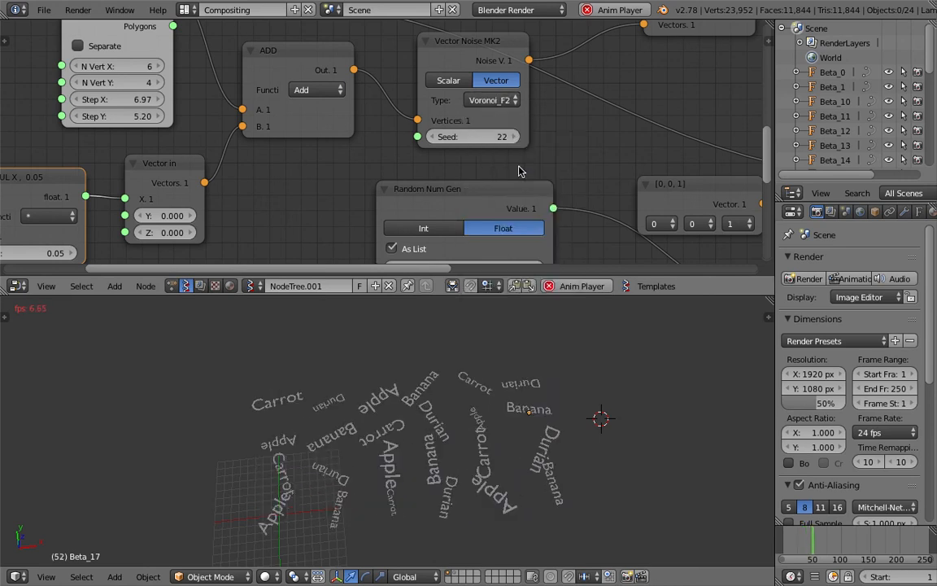
pyautogui.click(510, 101)
pyautogui.click(504, 119)
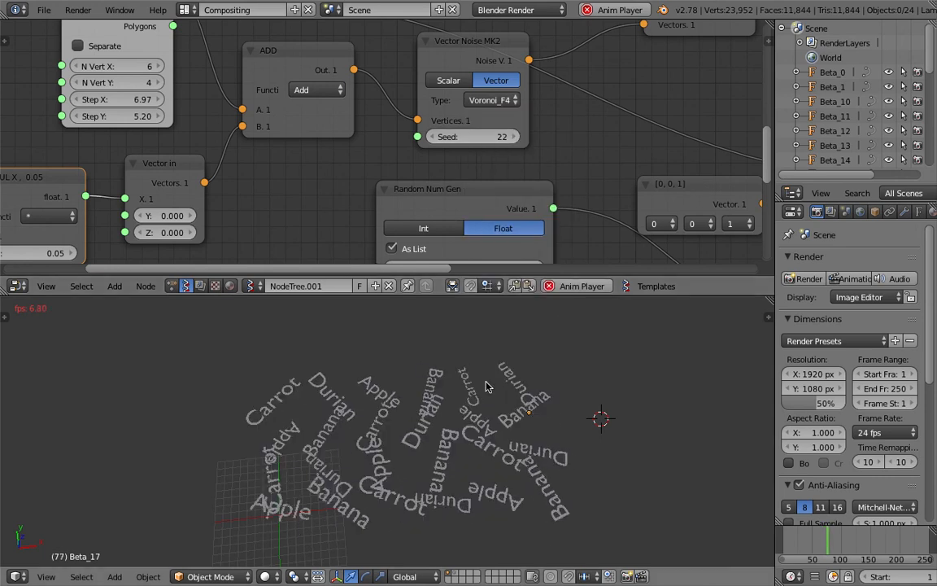
# Switch the Vector Noise MK2 node's noise type to Newperlin and stop the animation.
pyautogui.click(498, 101)
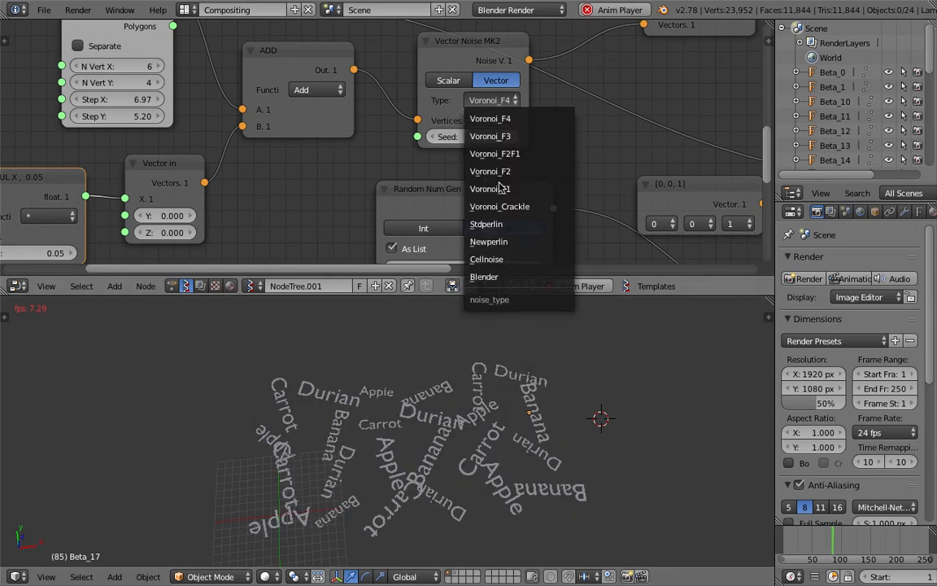
pyautogui.click(493, 241)
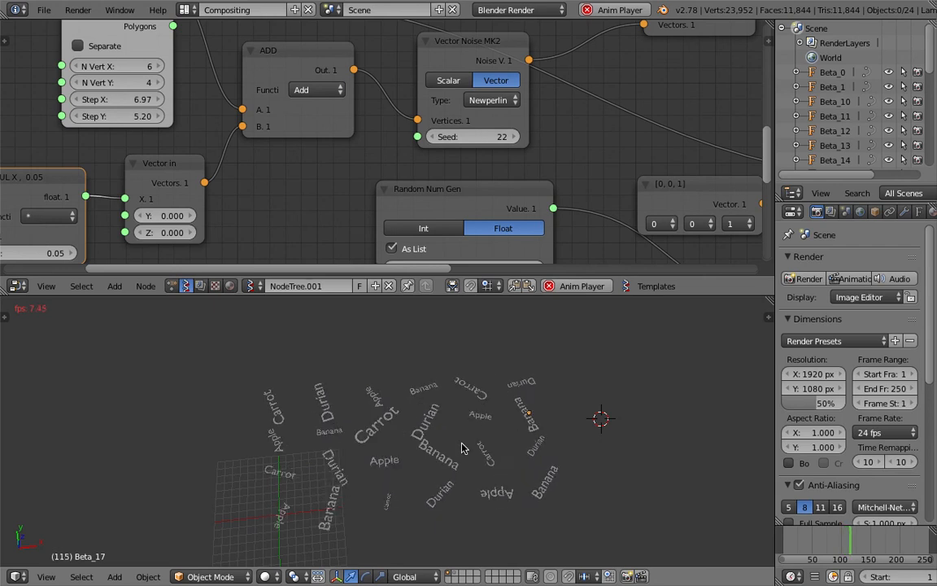
pyautogui.scroll(-2, 476, 424)
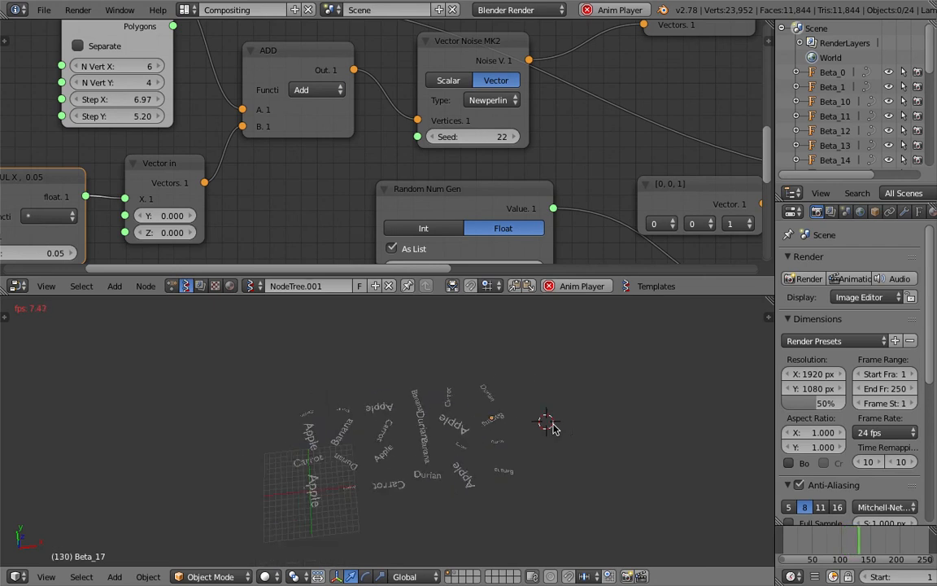
pyautogui.press('Escape')
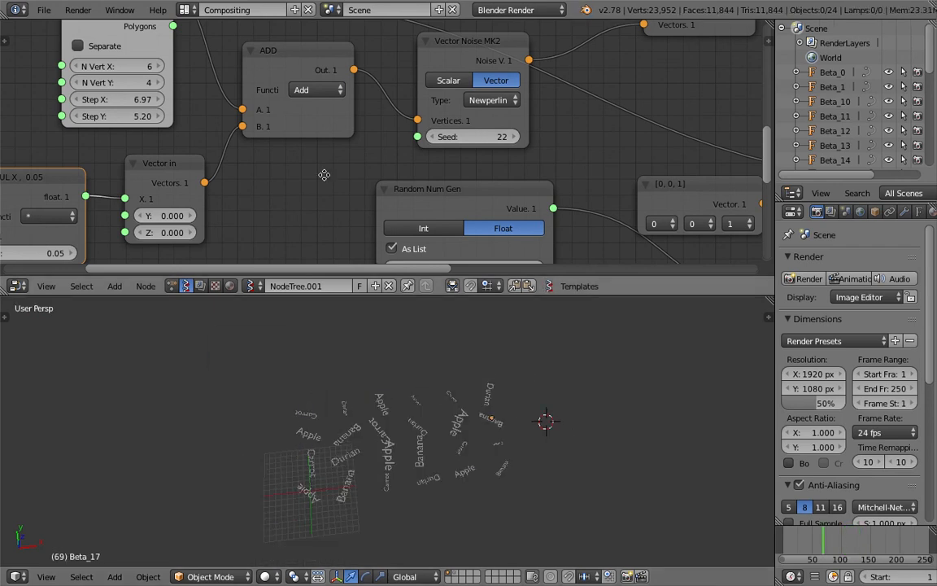
# Set the List Repeater node's number to 12.
pyautogui.press('Home')
pyautogui.scroll(-1, 387, 222)
pyautogui.moveTo(288, 138); pyautogui.dragTo(321, 179, button='middle')
pyautogui.moveTo(335, 83); pyautogui.dragTo(327, 257, button='middle')
pyautogui.moveTo(348, 192); pyautogui.dragTo(90, 123, button='middle')
pyautogui.scroll(1, 390, 170)
pyautogui.moveTo(389, 172); pyautogui.dragTo(299, 150, button='middle')
pyautogui.click(325, 147)
pyautogui.write('12')
pyautogui.press('Return')
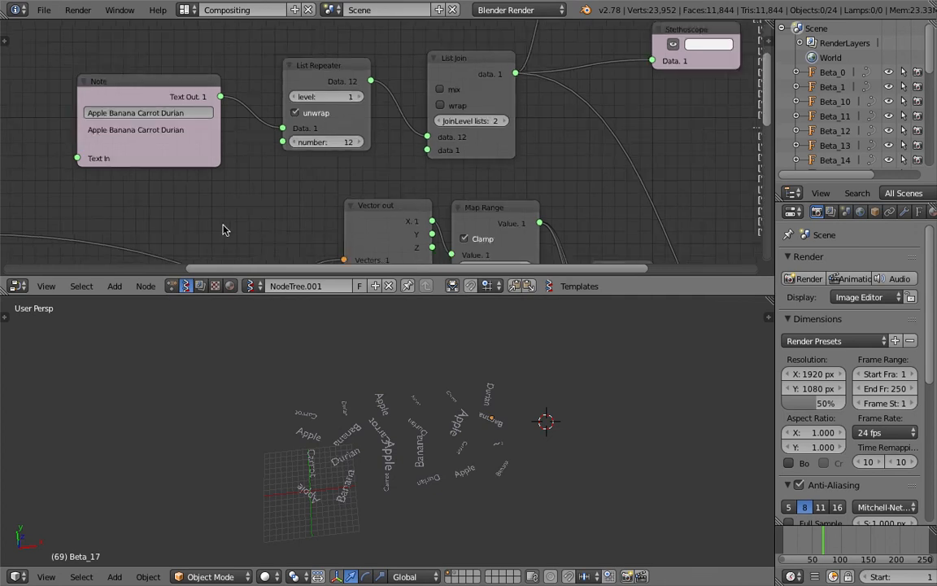
# Set the Plane node's N Vert X to 12.
pyautogui.moveTo(223, 228); pyautogui.dragTo(292, 80, button='middle')
pyautogui.moveTo(114, 102); pyautogui.dragTo(266, 92, button='middle')
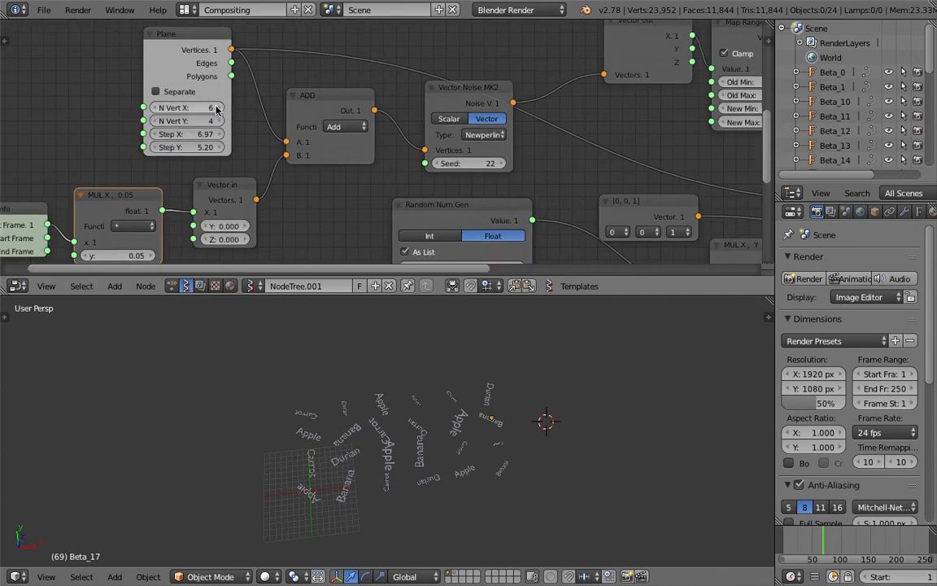
pyautogui.click(200, 106)
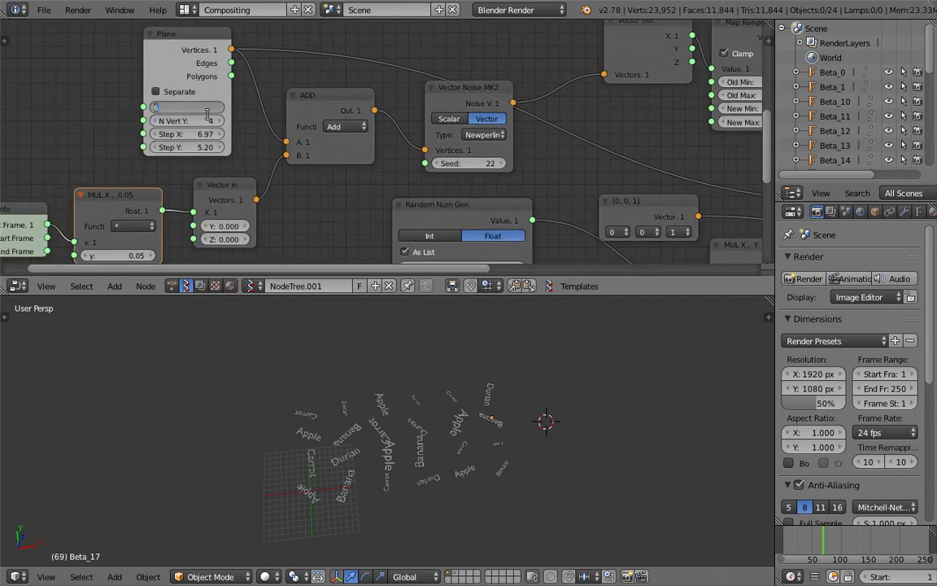
pyautogui.write('12')
pyautogui.press('Return')
# Start the animation and set the Random Num Gen node's size to 48 while it plays.
pyautogui.moveTo(520, 416); pyautogui.dragTo(469, 404, button='middle')
pyautogui.hotkey('alt', 'a')
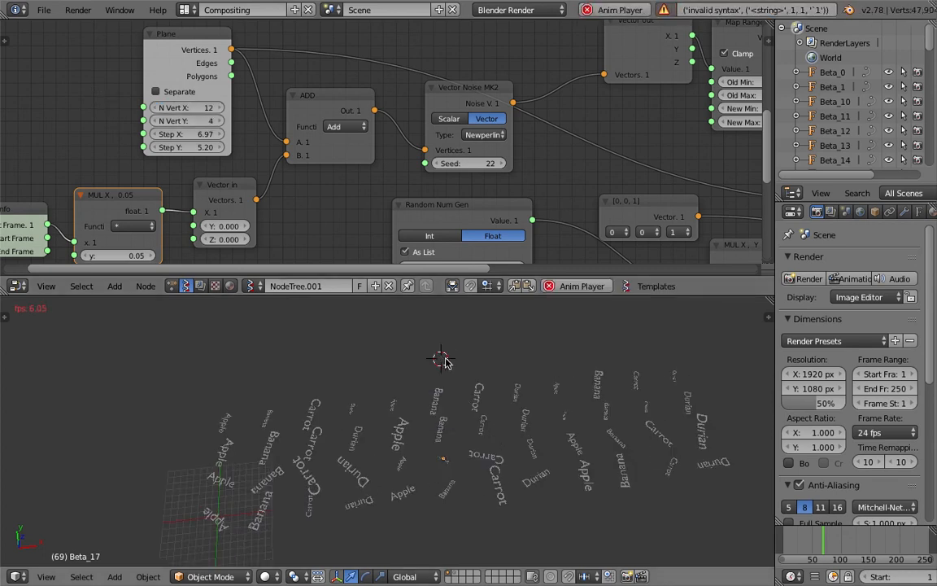
pyautogui.click(304, 371)
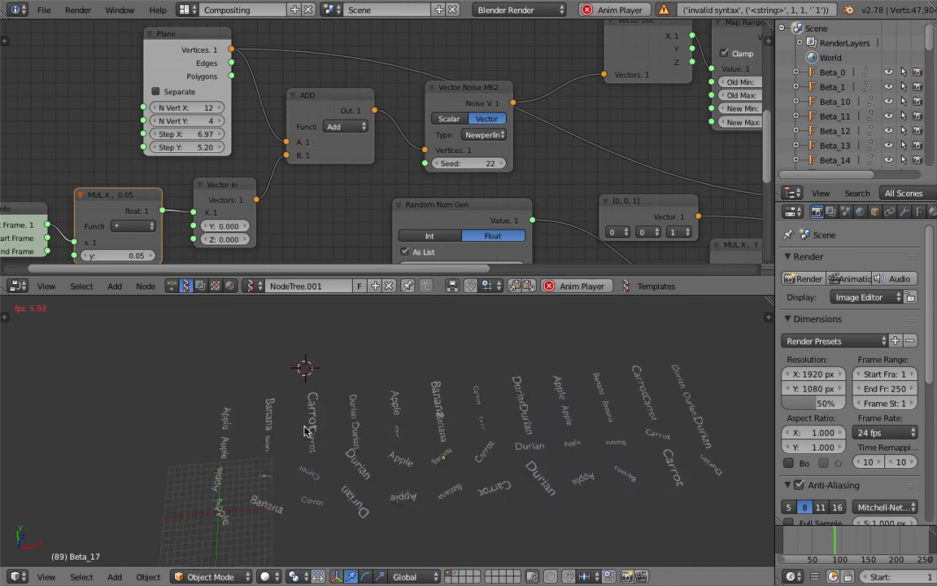
pyautogui.moveTo(338, 209); pyautogui.dragTo(346, 120, button='middle')
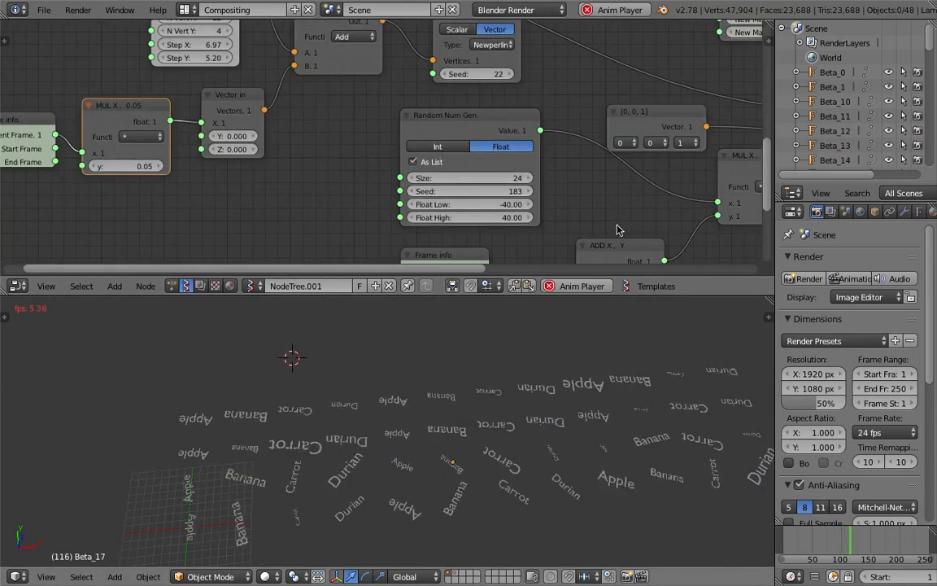
pyautogui.doubleClick(504, 177)
pyautogui.write('48')
pyautogui.press('Return')
# Examine the playing word grid in the 3D view from near and far for rotation and scale changes.
pyautogui.moveTo(600, 418); pyautogui.dragTo(503, 455, button='middle')
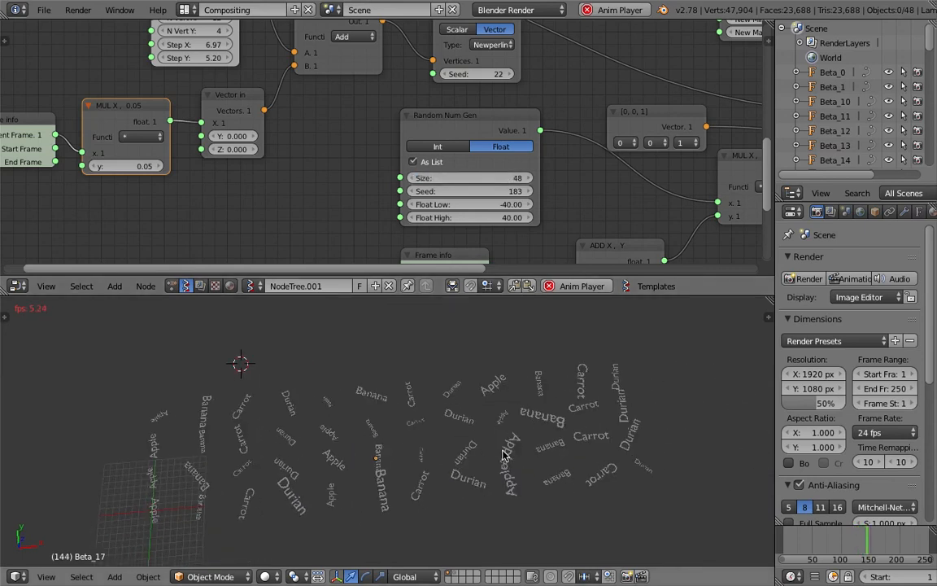
pyautogui.scroll(3, 389, 495)
pyautogui.scroll(1, 388, 495)
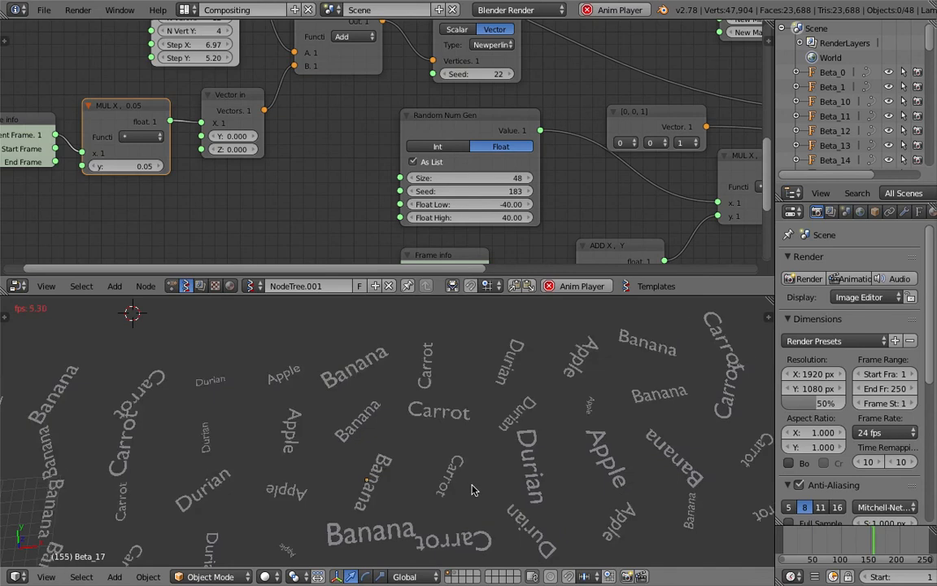
pyautogui.scroll(-2, 478, 491)
pyautogui.keyDown('shift'); pyautogui.moveTo(534, 468); pyautogui.dragTo(499, 470, button='middle'); pyautogui.keyUp('shift')
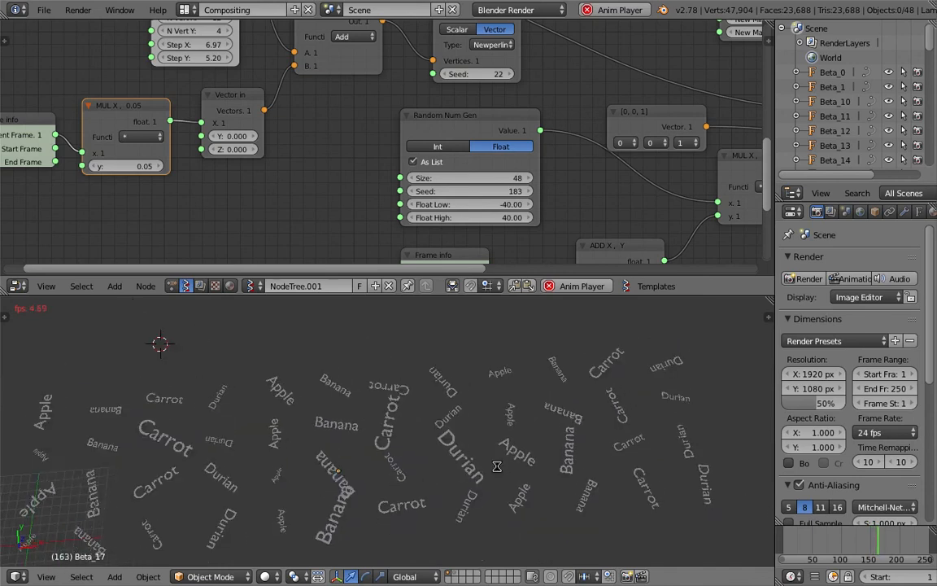
pyautogui.scroll(-2, 355, 352)
pyautogui.scroll(-2, 378, 215)
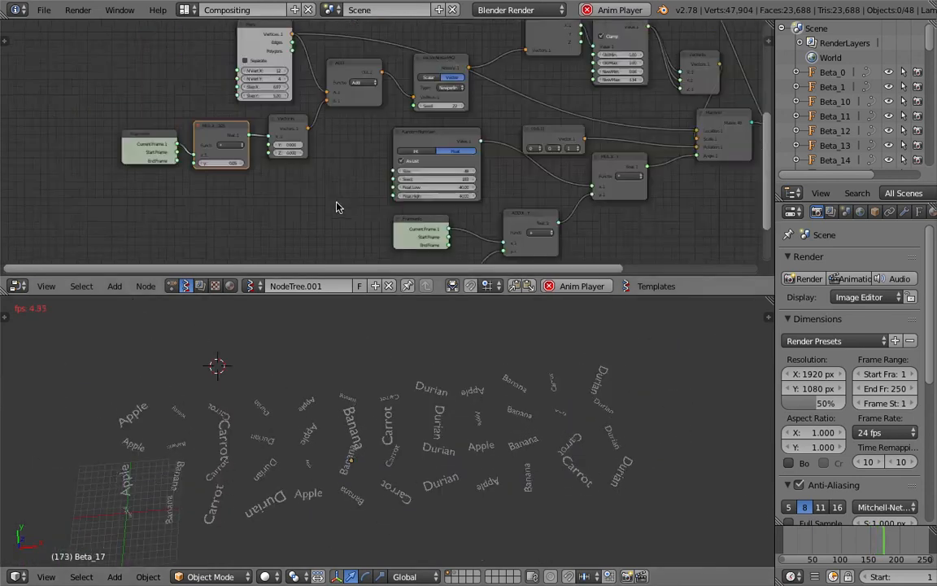
pyautogui.scroll(-2, 473, 241)
pyautogui.moveTo(604, 393); pyautogui.dragTo(593, 399, button='middle')
# Tidy the text branch by repositioning the List Join, Note and List Repeater nodes.
pyautogui.moveTo(494, 224); pyautogui.dragTo(201, 260, button='middle')
pyautogui.moveTo(285, 59); pyautogui.dragTo(202, 184, button='middle')
pyautogui.scroll(4, 401, 91)
pyautogui.moveTo(268, 84); pyautogui.dragTo(302, 135, button='middle')
pyautogui.moveTo(262, 149); pyautogui.dragTo(267, 156)
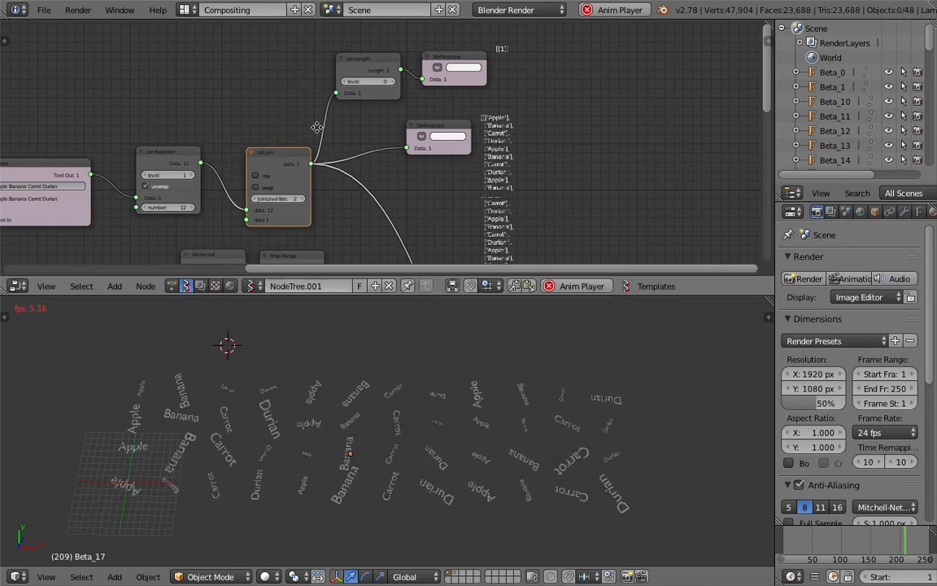
pyautogui.moveTo(314, 124); pyautogui.dragTo(408, 122, button='middle')
pyautogui.scroll(4, 293, 142)
pyautogui.moveTo(80, 169); pyautogui.dragTo(109, 132)
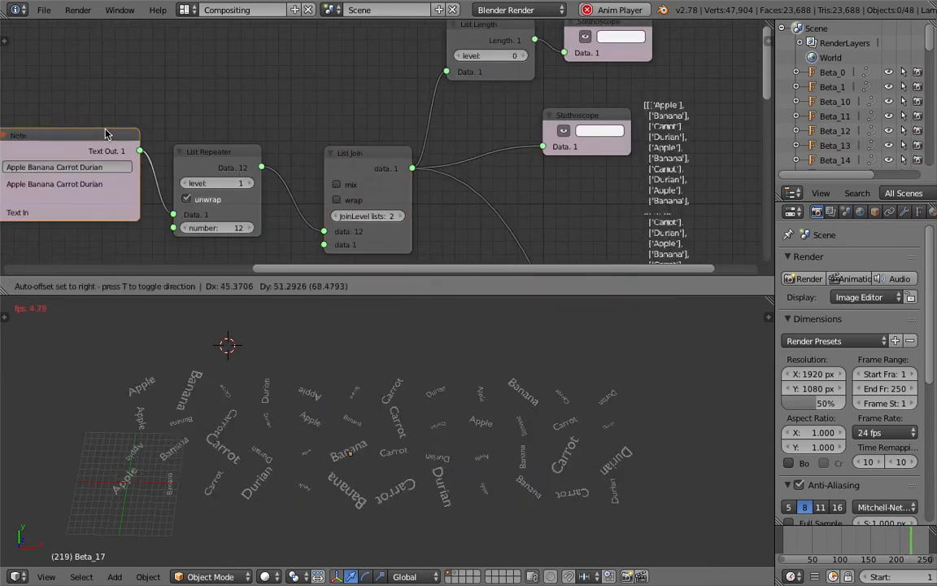
pyautogui.click(221, 152)
pyautogui.moveTo(221, 139); pyautogui.dragTo(226, 118)
pyautogui.click(338, 150)
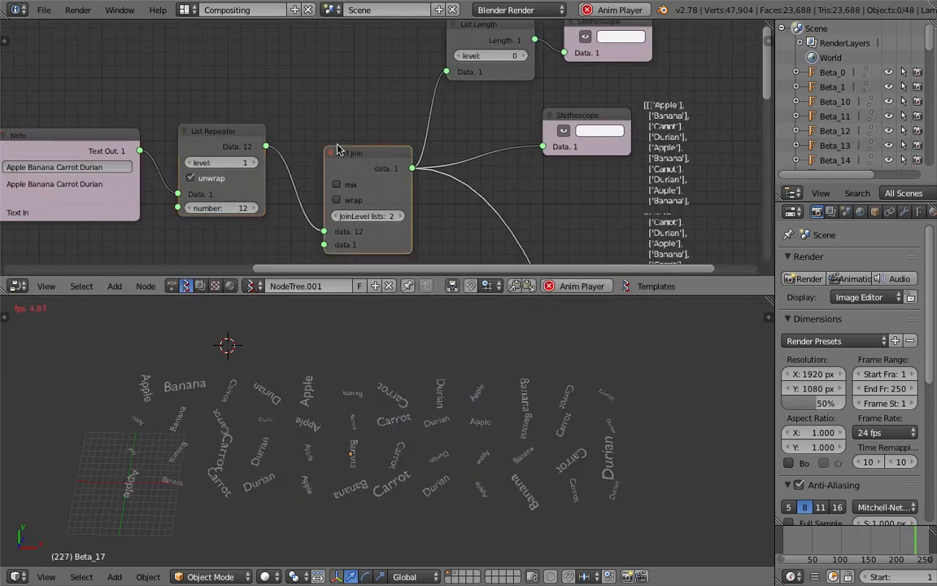
# Delete both Stethoscope nodes and the List Length node attached to the List Join output.
pyautogui.scroll(-6, 553, 189)
pyautogui.moveTo(592, 196); pyautogui.dragTo(330, 36, button='middle')
pyautogui.scroll(3, 398, 77)
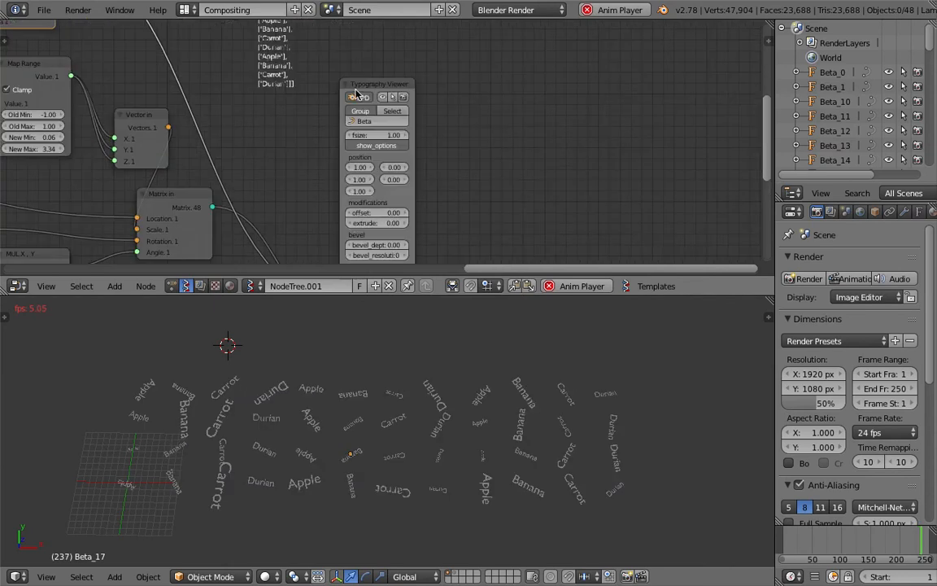
pyautogui.moveTo(417, 199); pyautogui.dragTo(490, 88, button='middle')
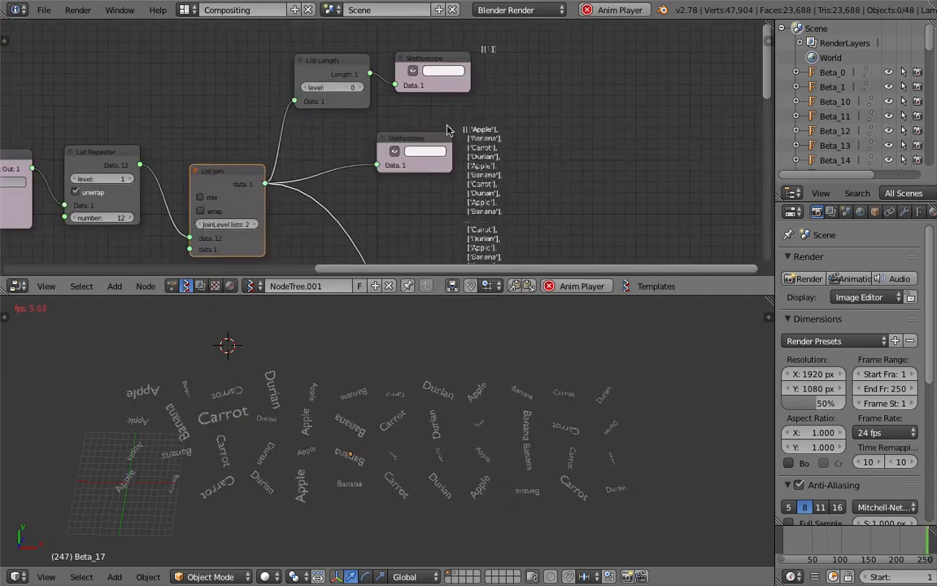
pyautogui.click(422, 142)
pyautogui.press('x')
pyautogui.click(433, 62)
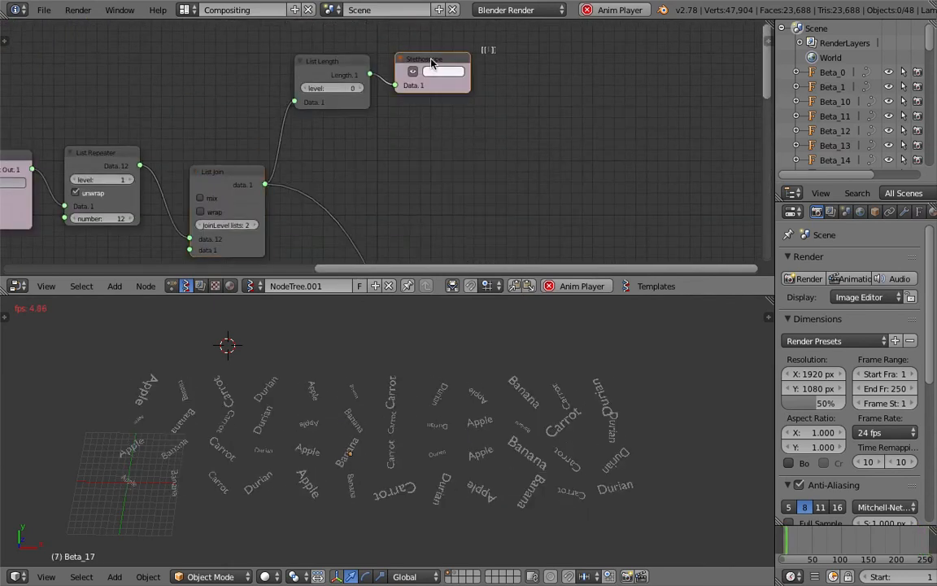
pyautogui.press('x')
pyautogui.click(334, 66)
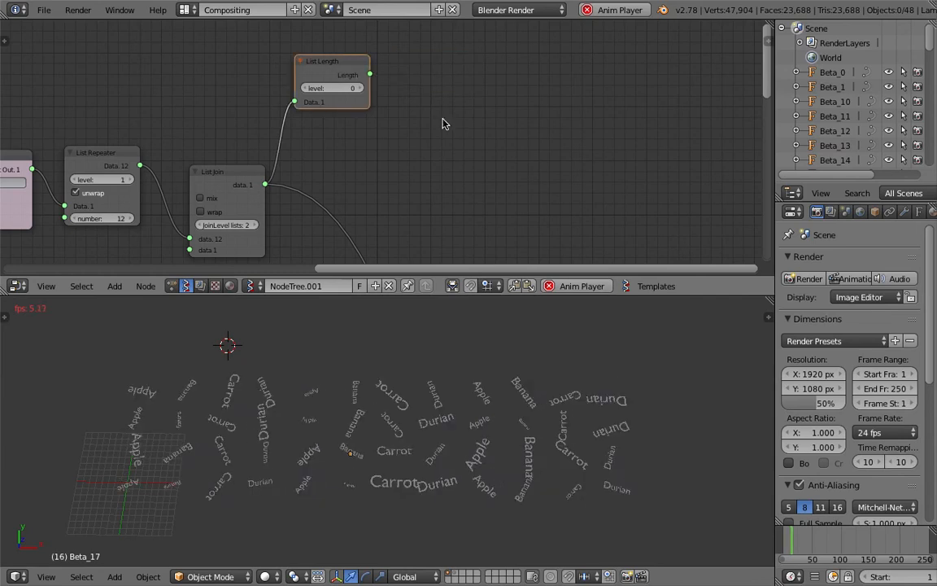
pyautogui.press('x')
# Move the Typography Viewer node up beside the other nodes in the tree.
pyautogui.scroll(-2, 476, 185)
pyautogui.moveTo(435, 175); pyautogui.dragTo(548, 86, button='middle')
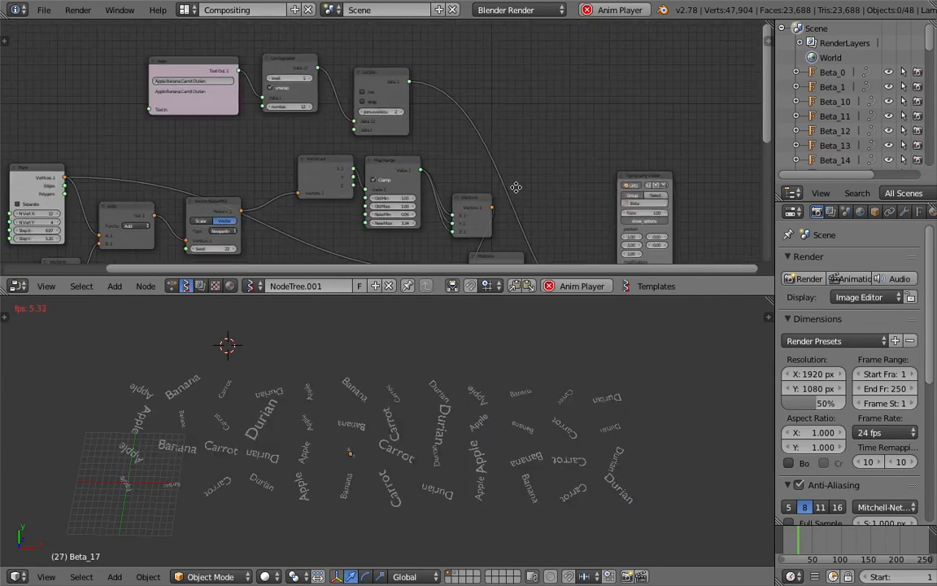
pyautogui.moveTo(516, 186); pyautogui.dragTo(475, 94, button='middle')
pyautogui.moveTo(602, 88); pyautogui.dragTo(585, 39)
pyautogui.moveTo(524, 86); pyautogui.dragTo(418, 122, button='middle')
pyautogui.scroll(2, 534, 66)
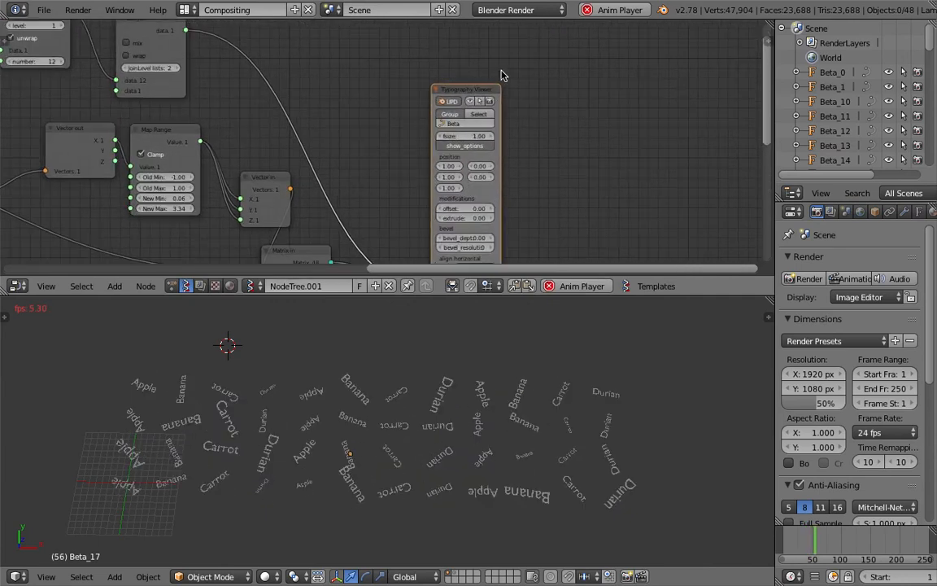
pyautogui.scroll(3, 492, 78)
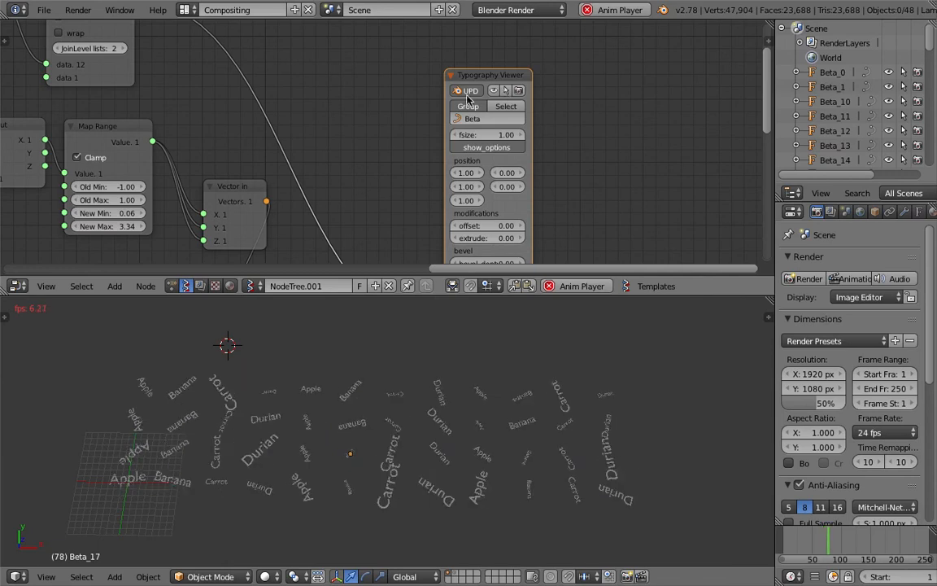
pyautogui.scroll(-1, 549, 180)
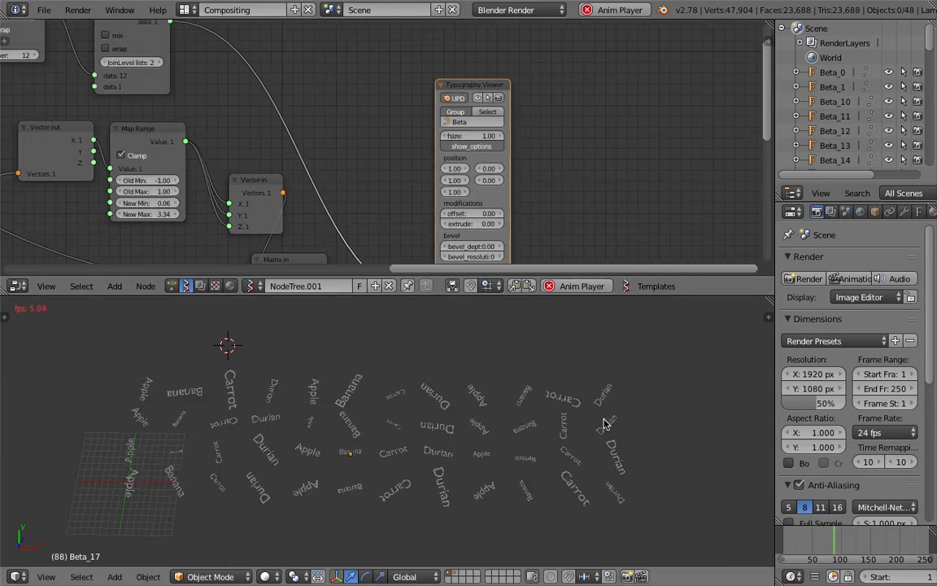
# Stop the animation playback.
pyautogui.press('a')
pyautogui.press('a')
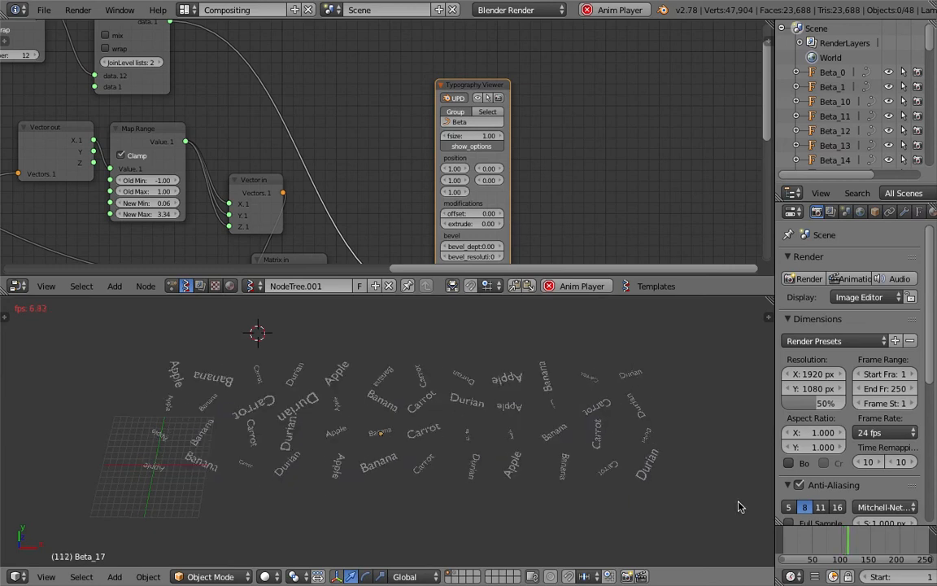
pyautogui.press('Escape')
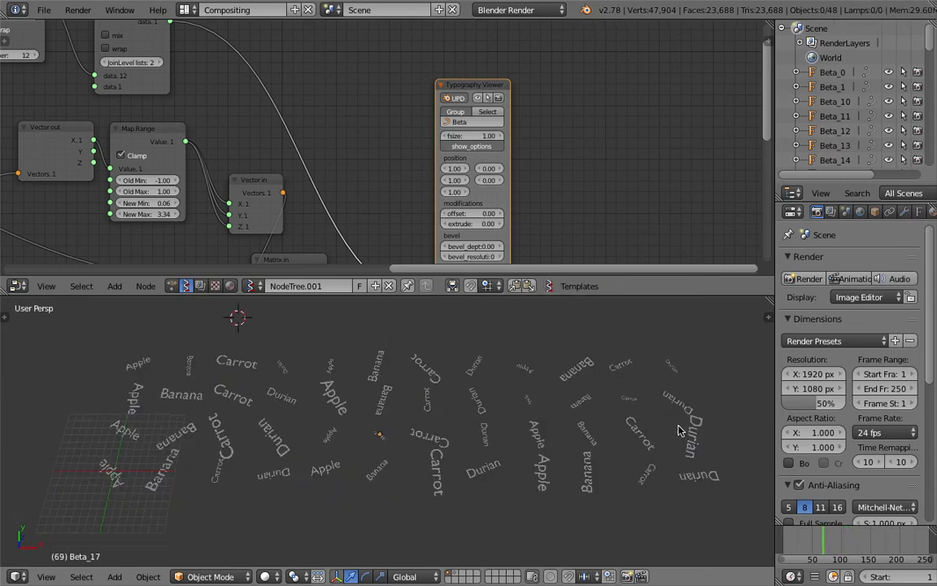